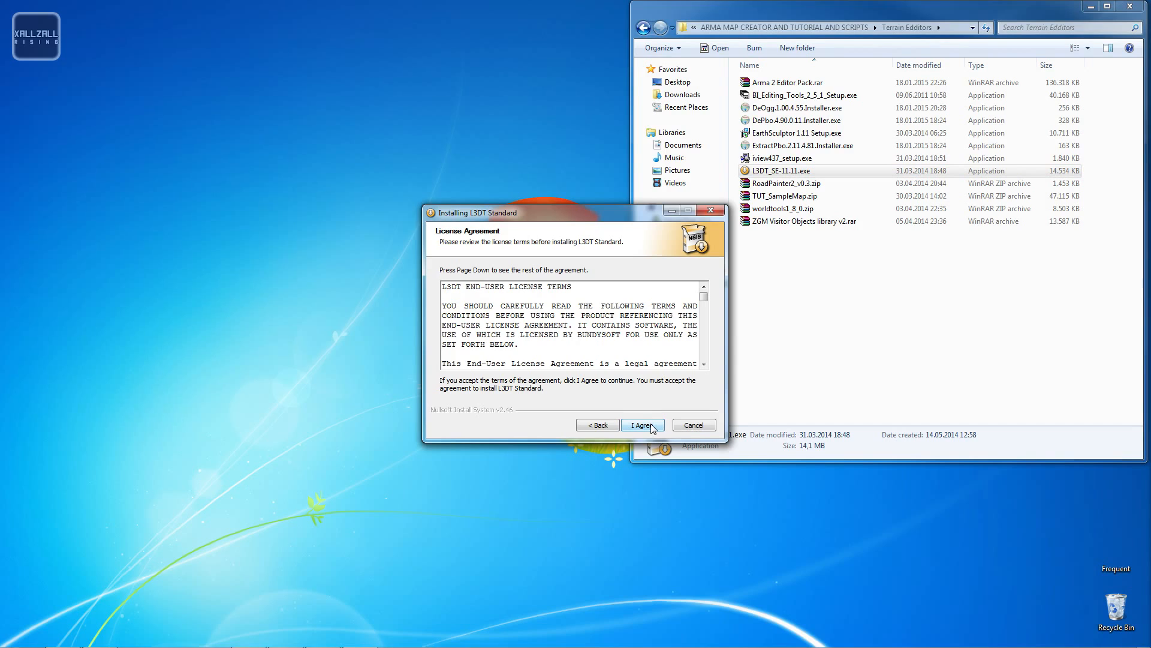
- Install L3DT Standard with default components into D:\Program Files (x86)\Bundysoft\L3DT Standard 11.11
left_click(653, 425)
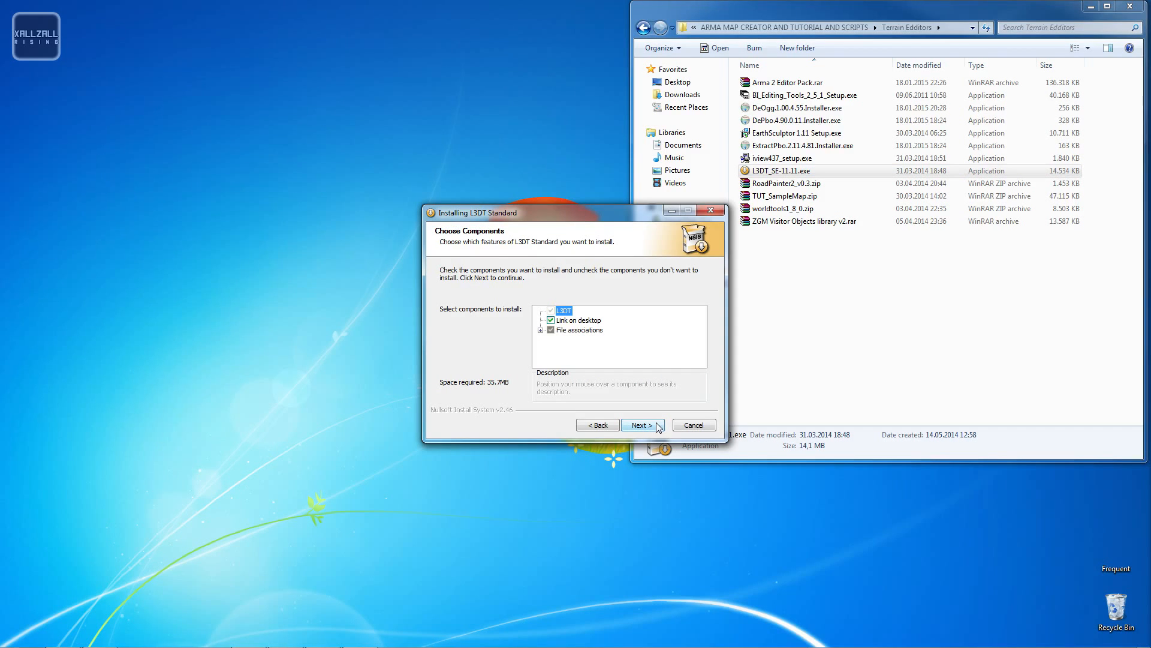
left_click(658, 427)
left_click(459, 355)
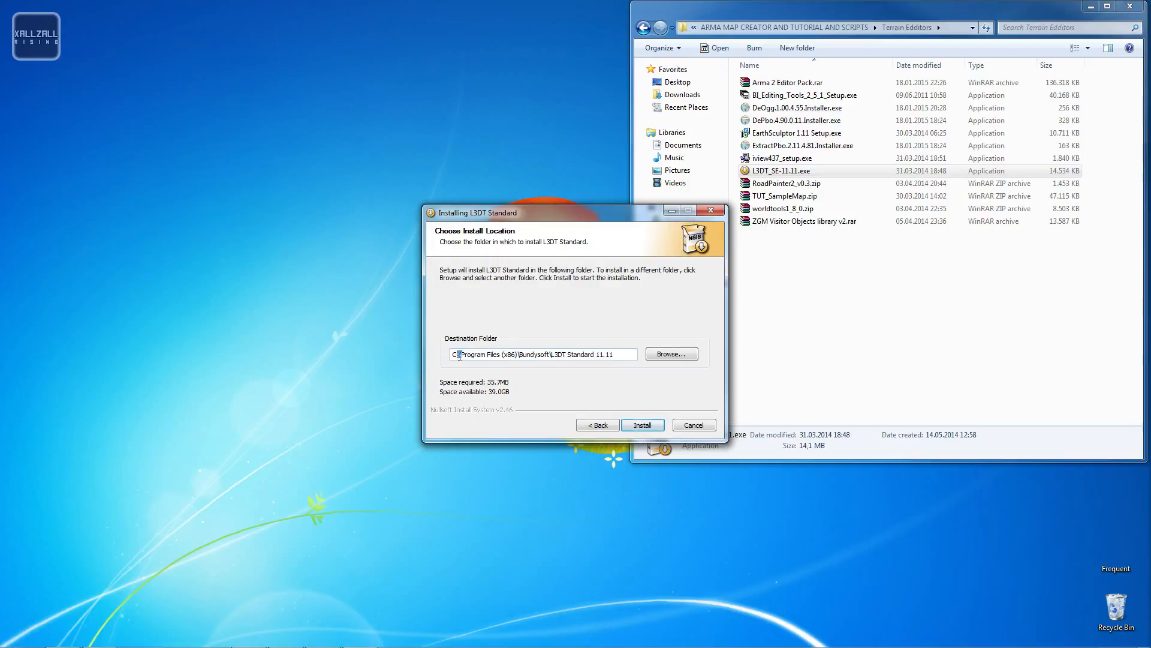
left_click(460, 356)
left_click_drag(458, 355, 408, 360)
type("D")
left_click(642, 425)
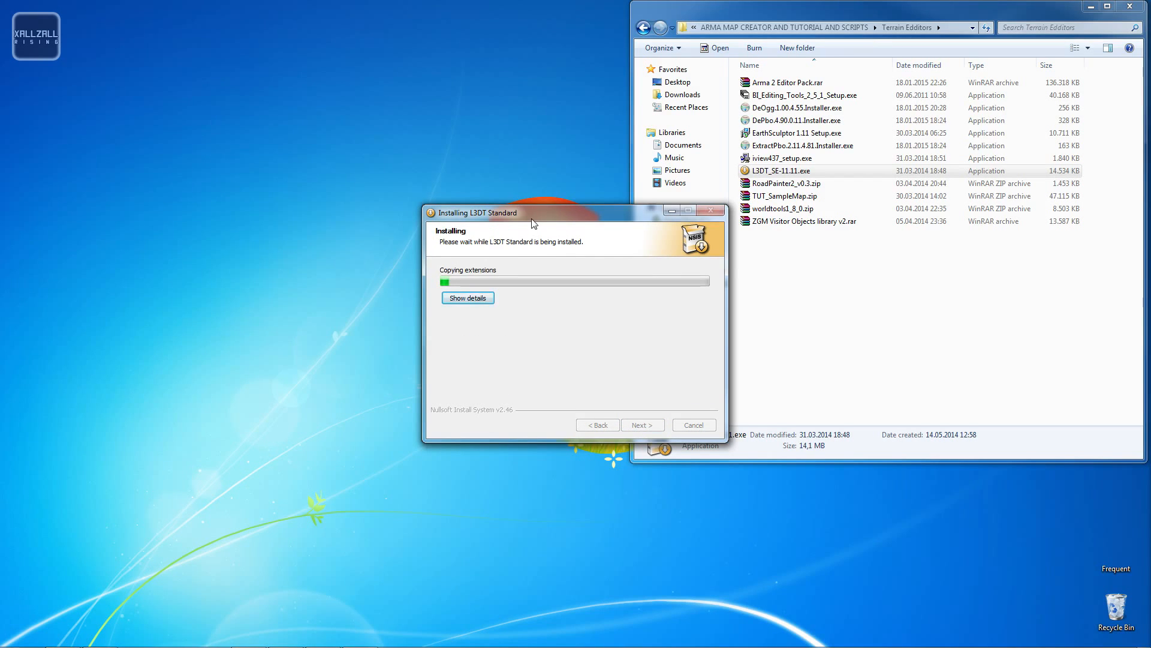
- Finish the setup wizard with Run L3DT Standard enabled and minimize the file explorer window
left_click_drag(533, 220, 361, 131)
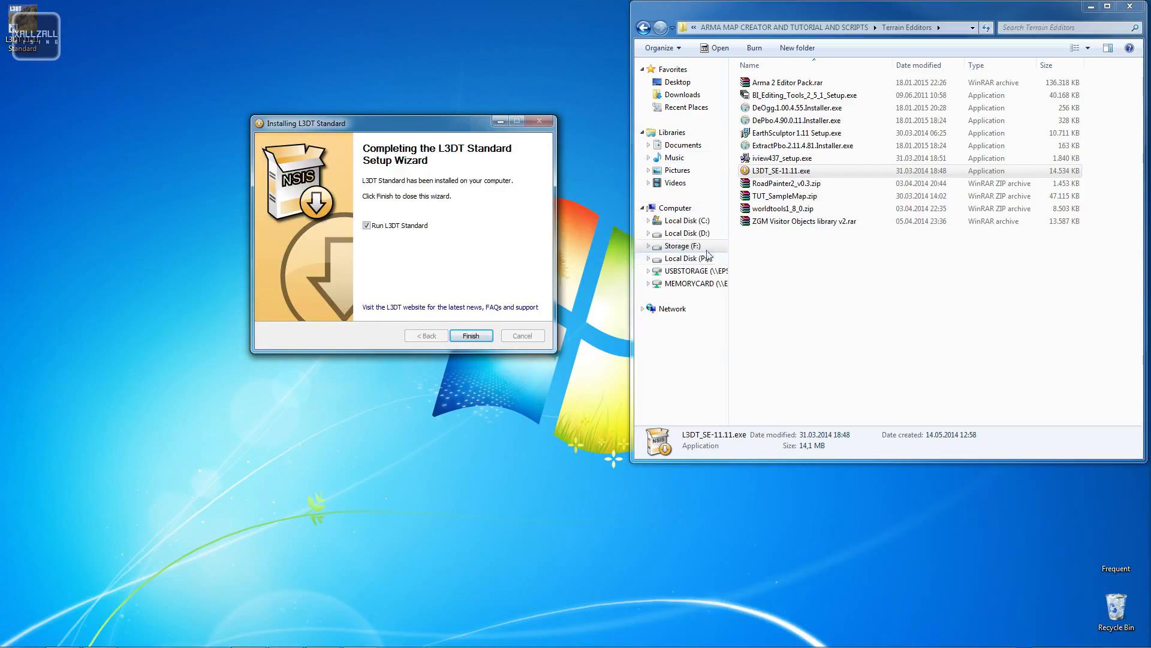
left_click(470, 336)
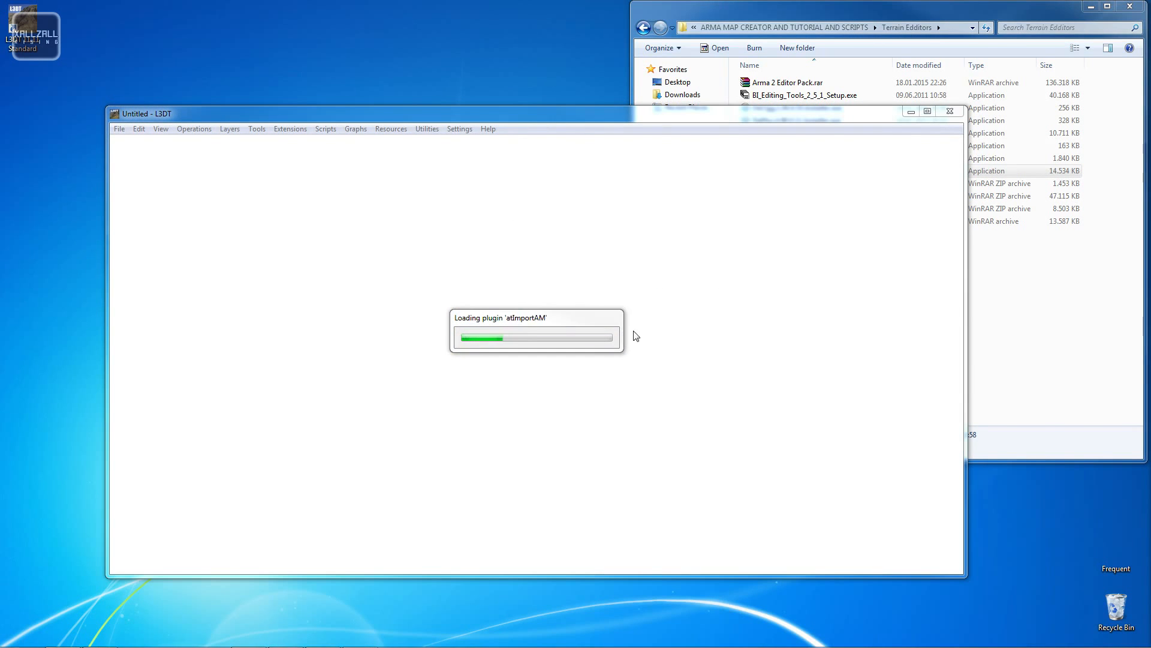
left_click_drag(544, 119, 573, 117)
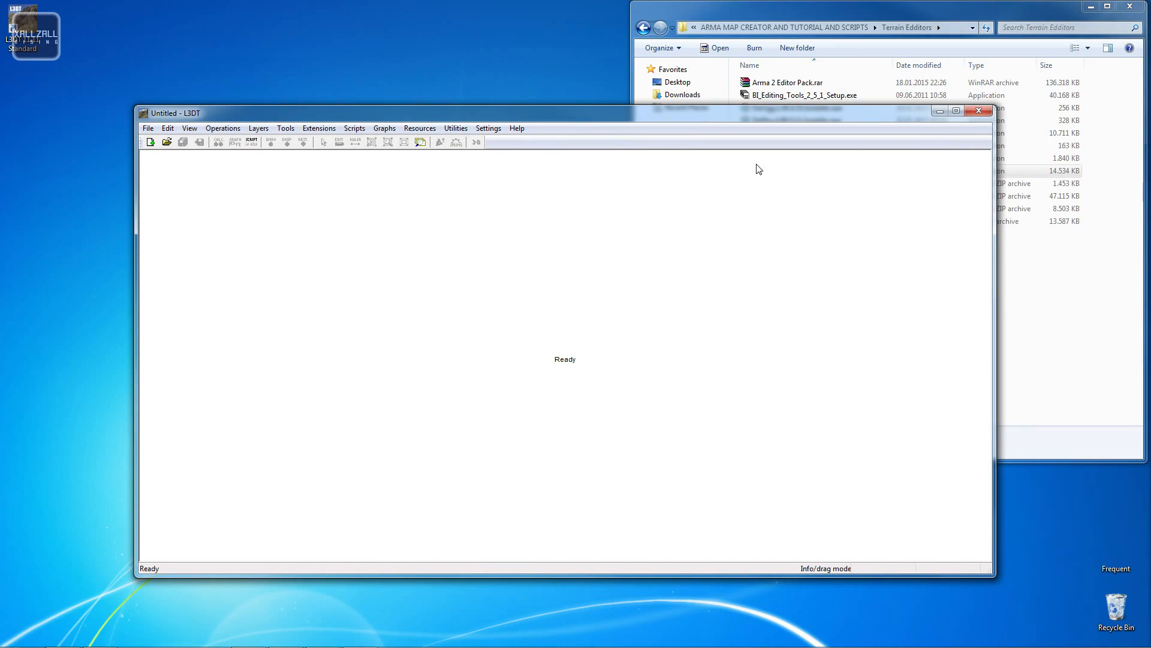
left_click(1127, 7)
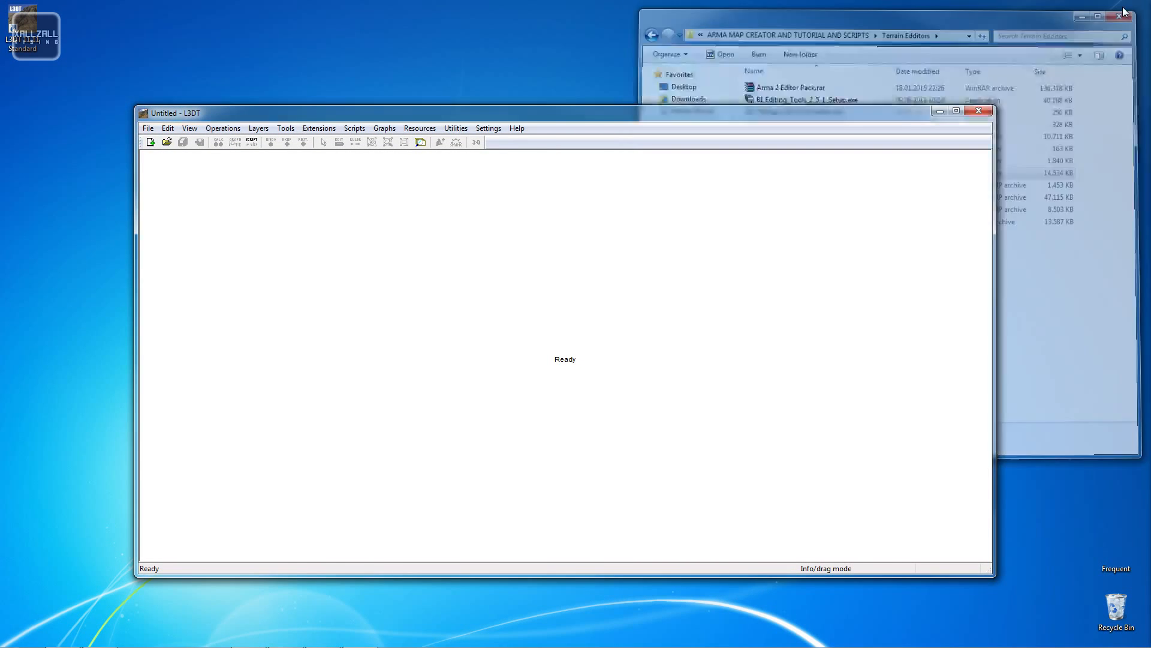
left_click_drag(501, 113, 512, 96)
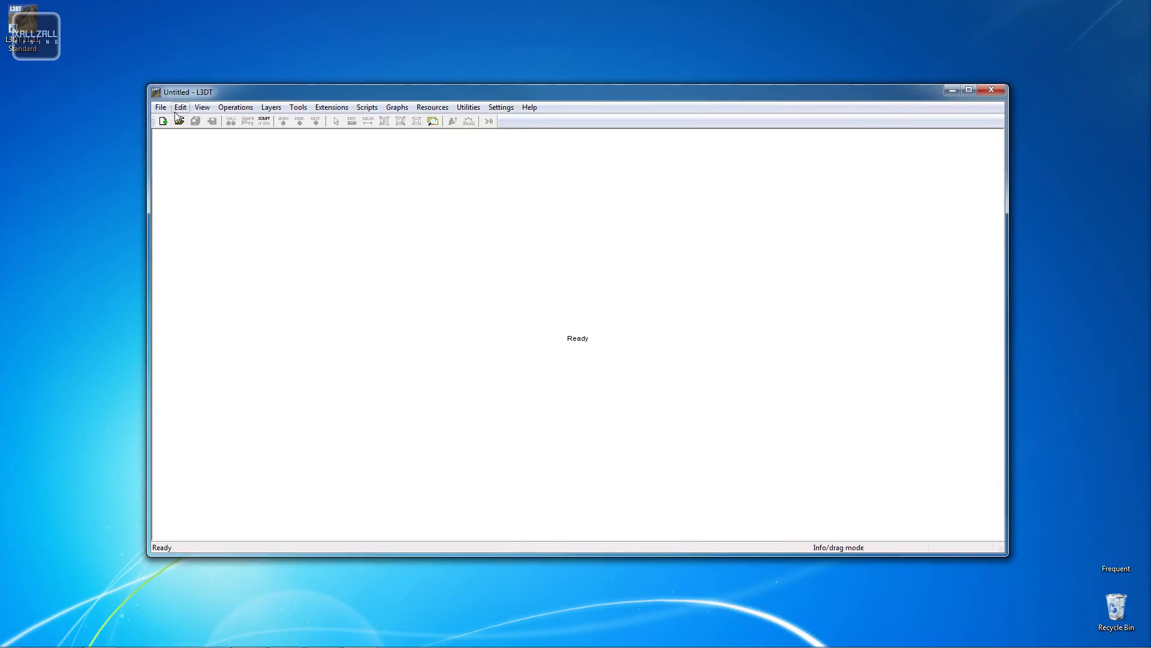
- Start a new designable map project with a heightfield width and height of 512
left_click(161, 108)
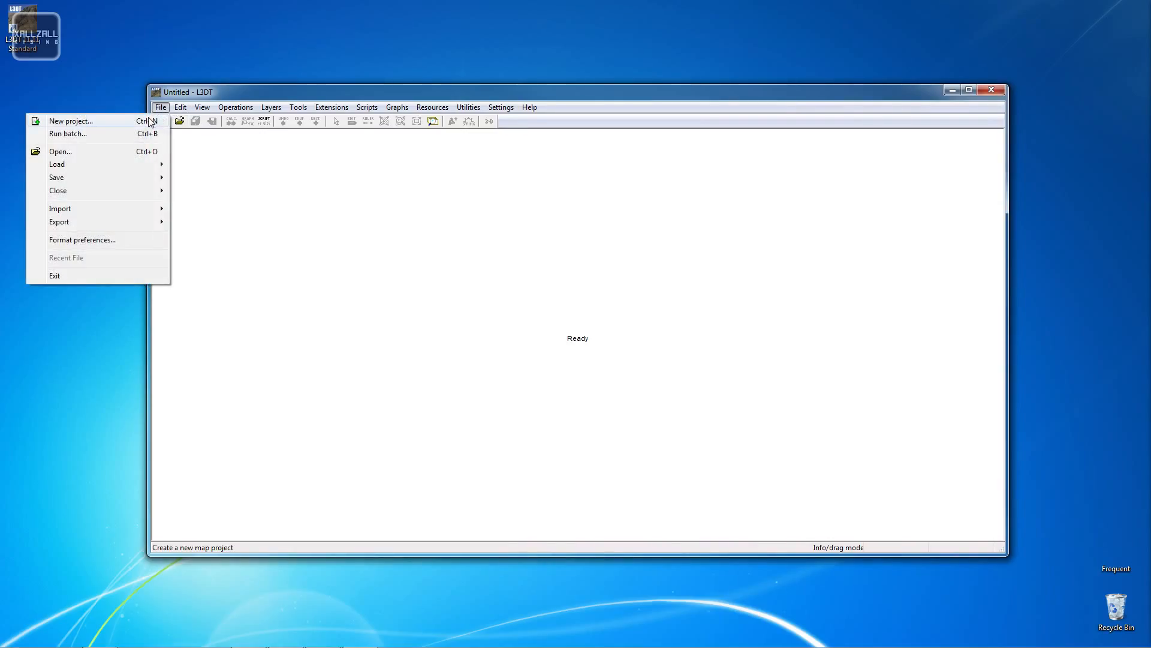
left_click(150, 121)
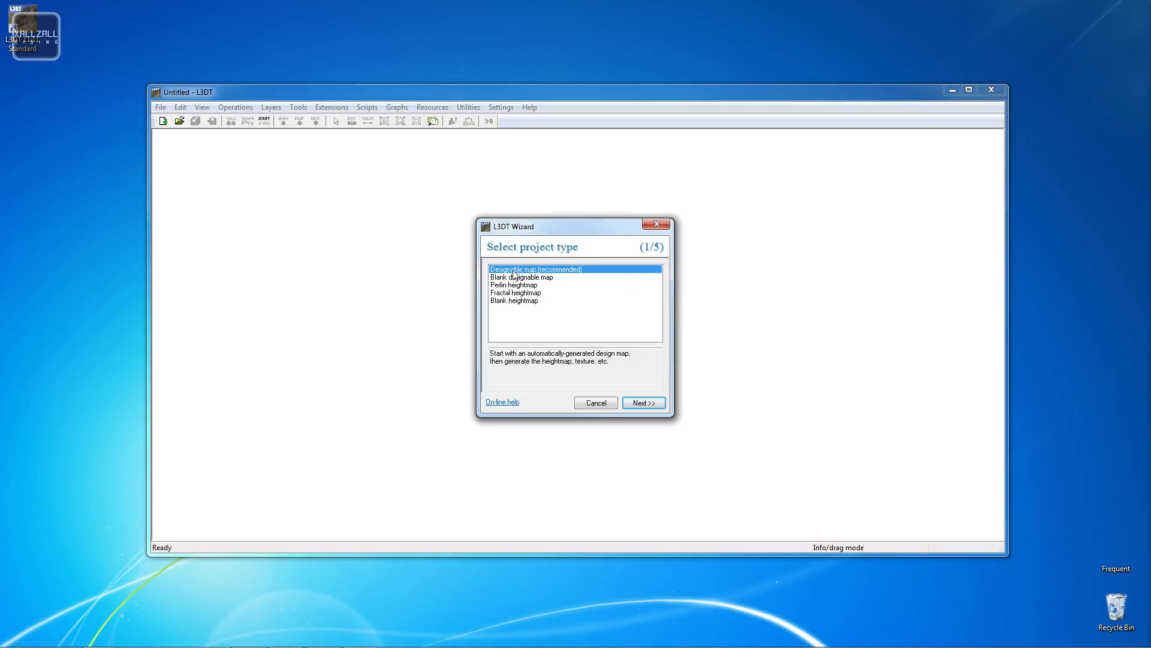
left_click(644, 402)
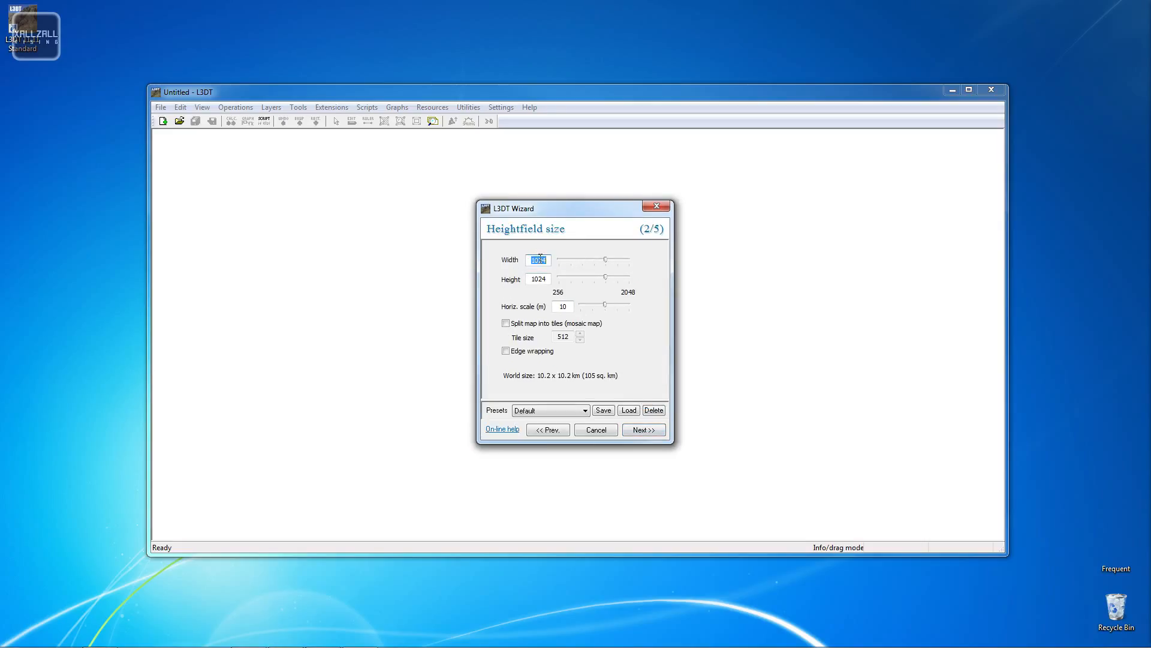
type("512")
key("Tab")
type("512")
left_click(643, 430)
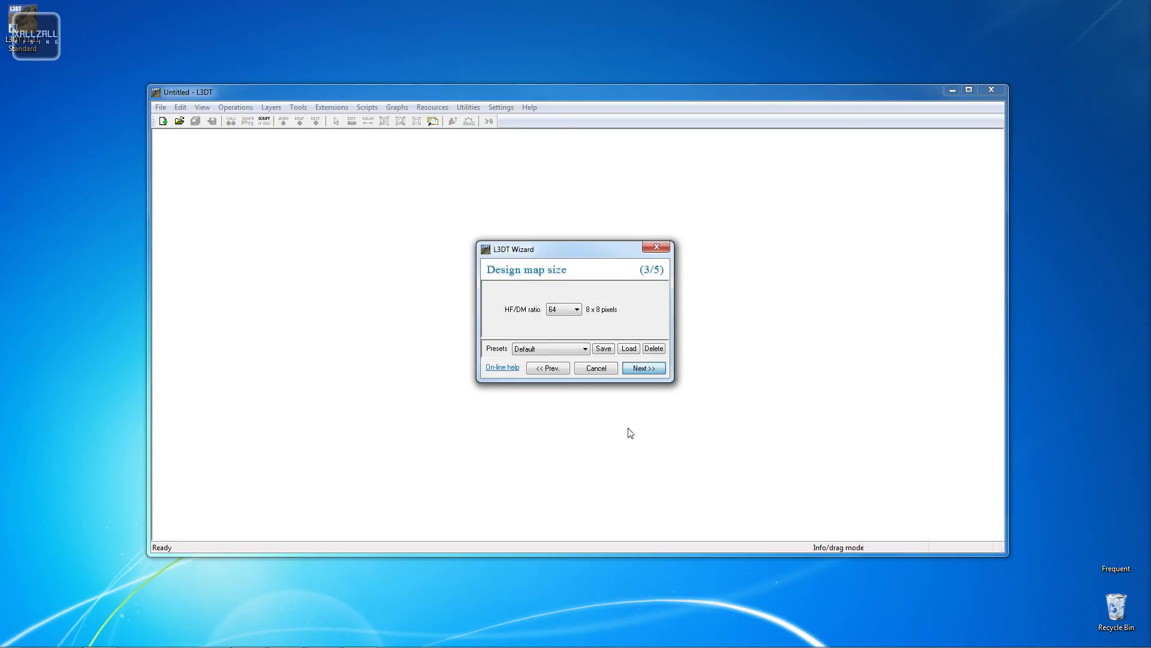
- Set the HF/DM ratio to 16 and continue
left_click(561, 310)
left_click(560, 319)
left_click(643, 368)
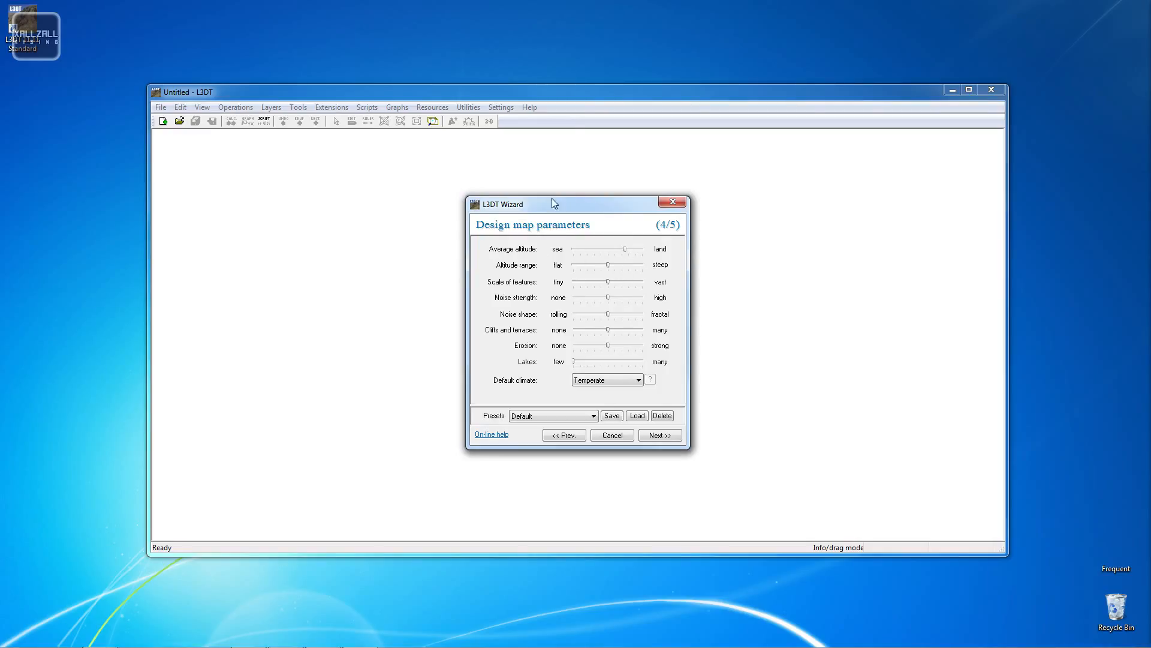
- Adjust the design map sliders for lakes, altitude, feature scale, noise and cliffs, and choose the Arctic climate
left_click(575, 90)
left_click_drag(590, 362, 629, 375)
left_click_drag(624, 250, 630, 250)
left_click_drag(608, 282, 629, 291)
left_click_drag(608, 297, 591, 304)
mouse_move(607, 314)
left_mouse_down()
mouse_move(586, 317)
mouse_move(635, 316)
mouse_move(621, 327)
left_mouse_up()
left_click_drag(624, 332, 633, 333)
left_click(629, 379)
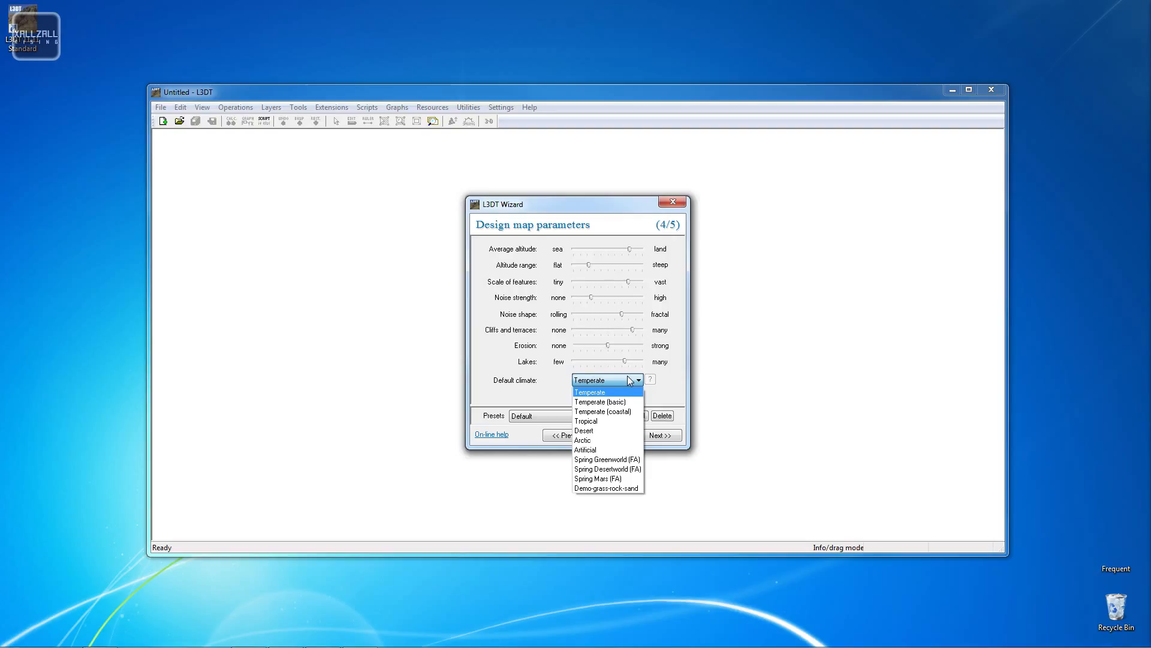
left_click(601, 441)
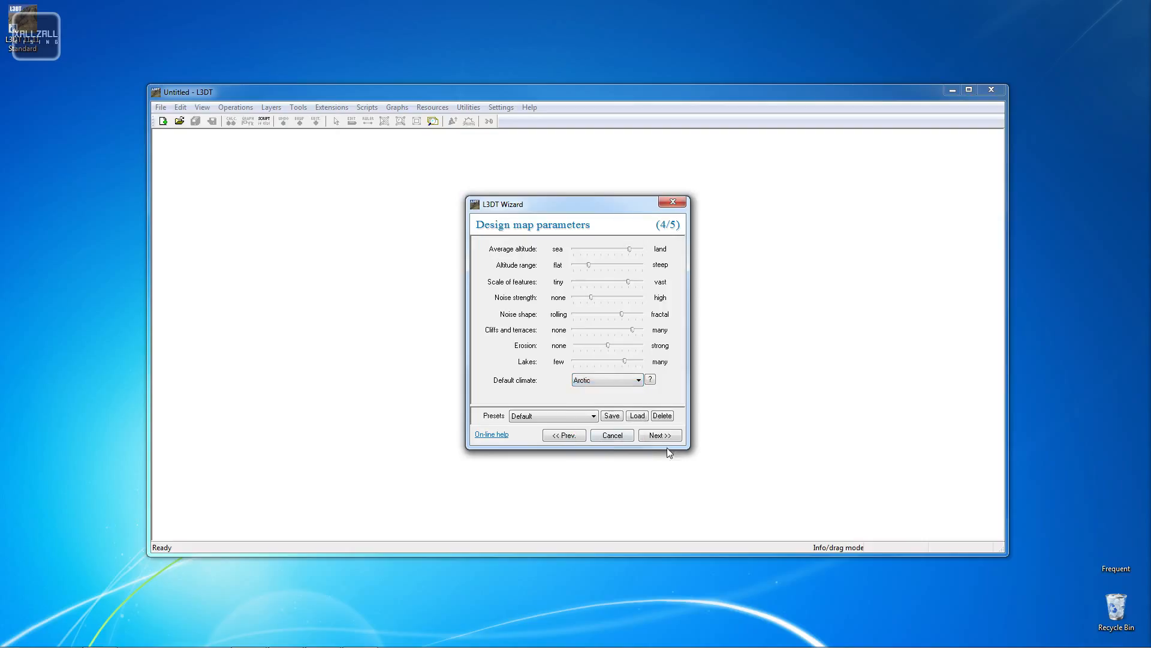
- Calculate only the design map
left_click(672, 440)
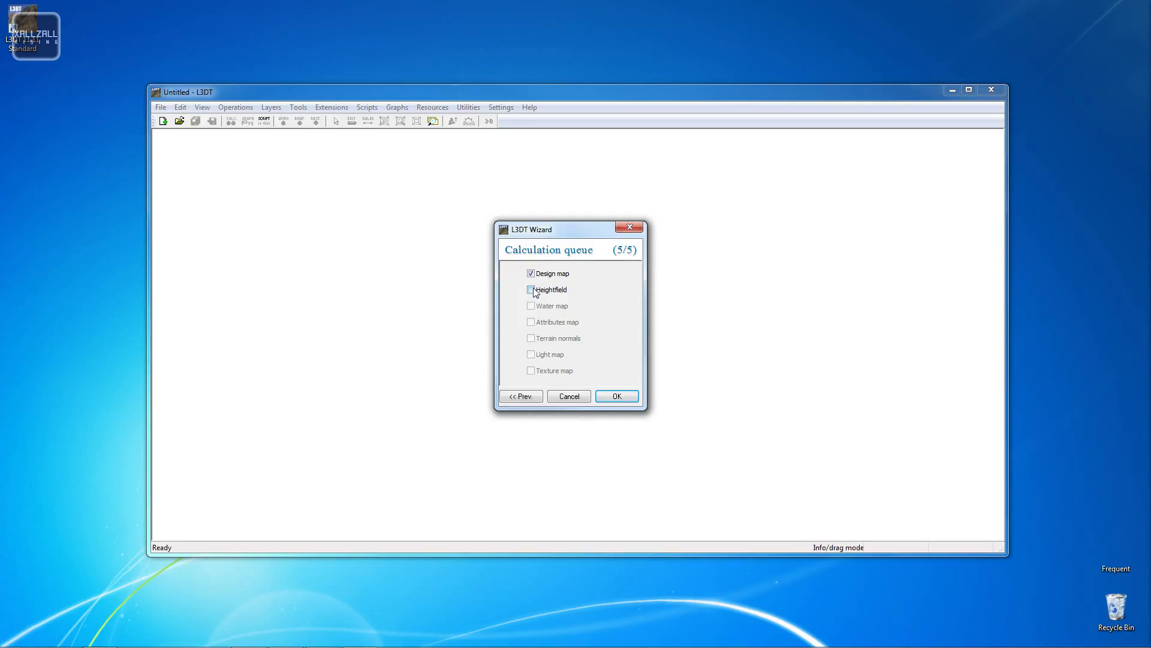
left_click(618, 397)
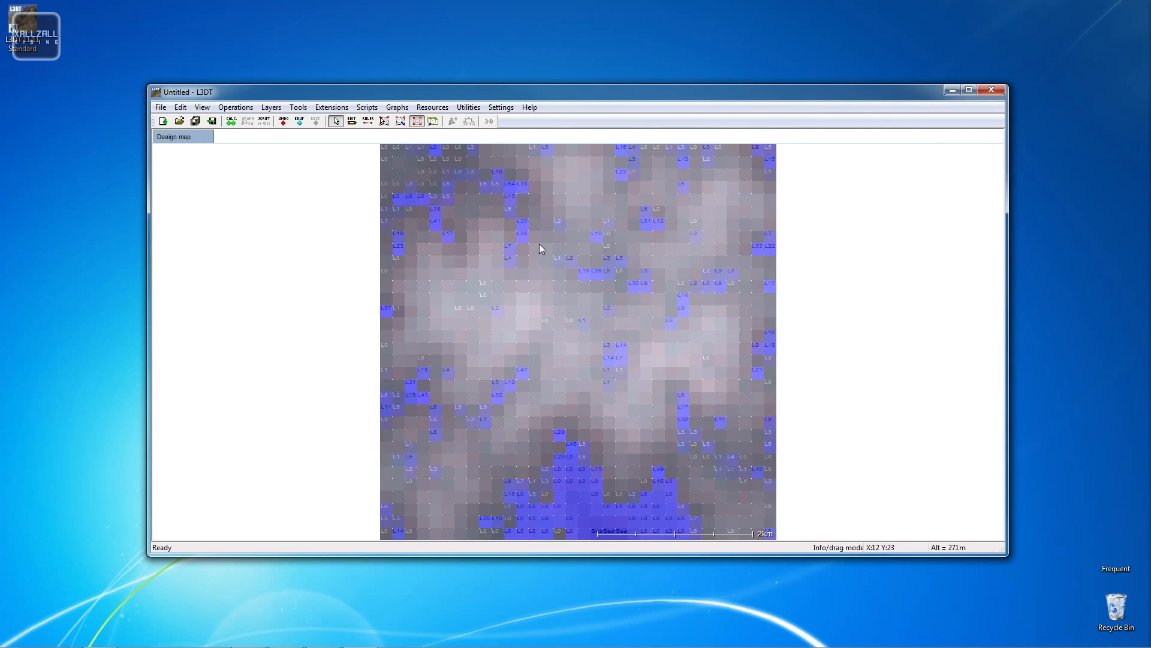
- Move the L3DT window up and start a new project, discarding unsaved changes
right_click(538, 243)
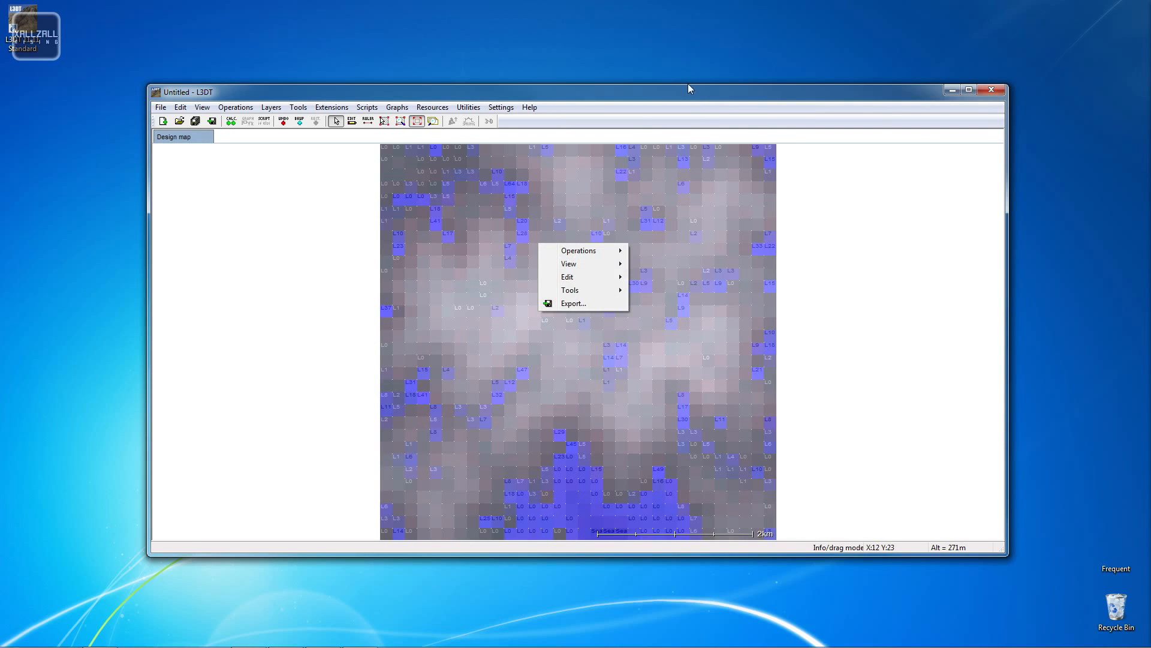
left_click_drag(689, 84, 708, 3)
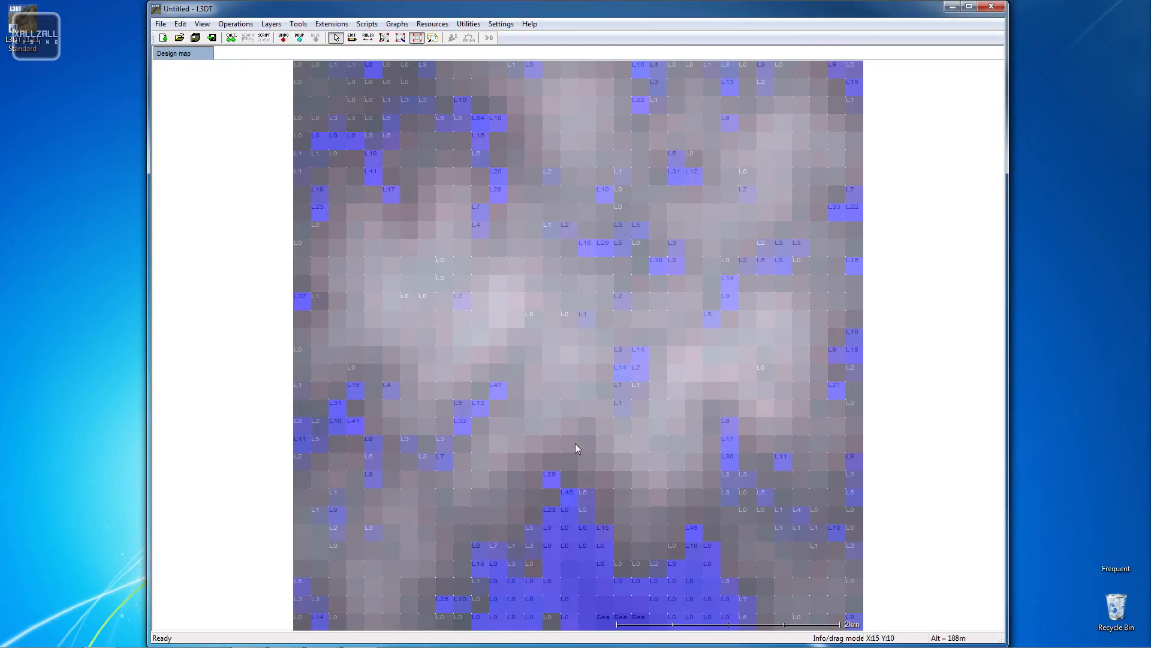
right_click(592, 406)
left_click(573, 300)
left_click(161, 24)
left_click(144, 37)
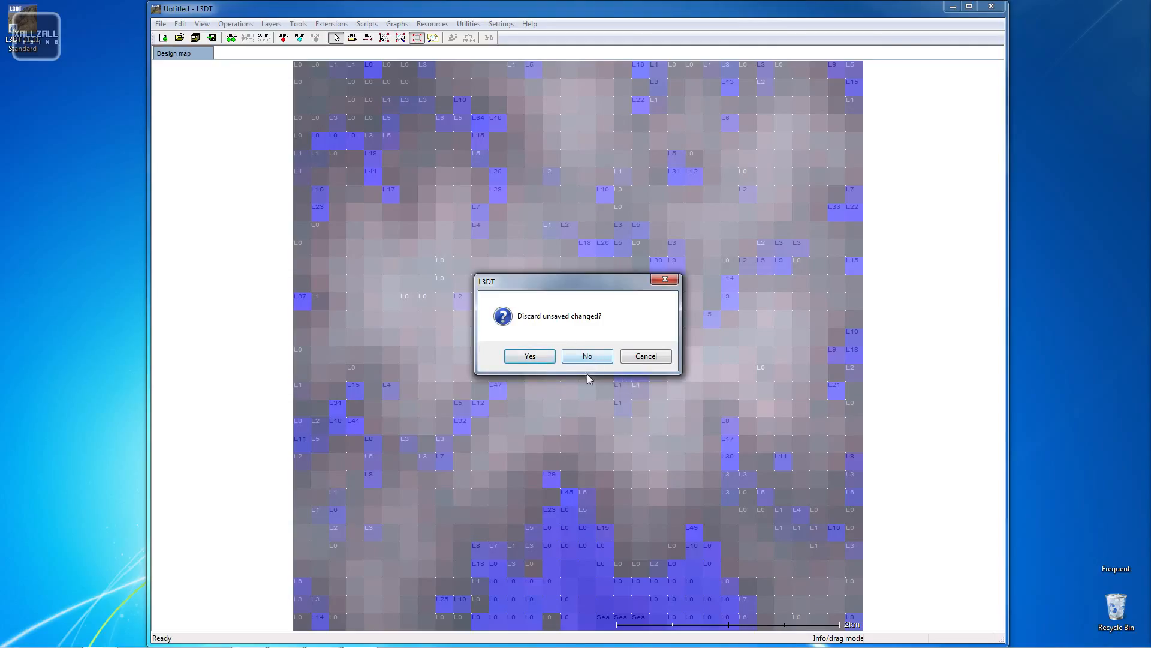
left_click(529, 356)
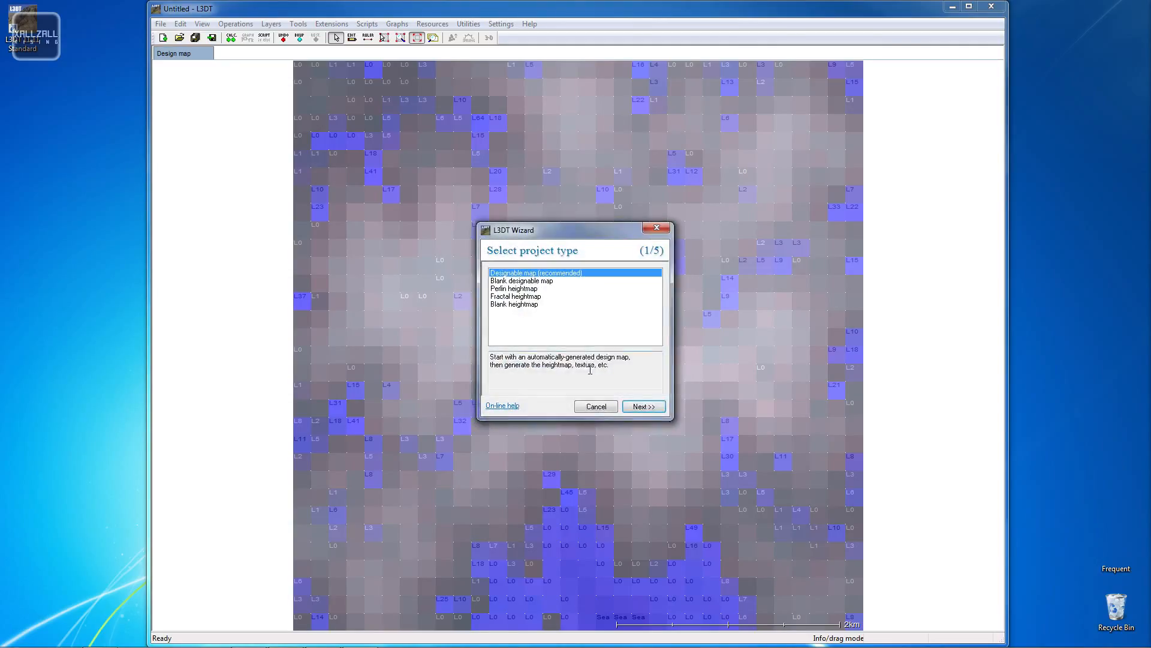
- Rerun the wizard with the same settings, queuing both the design map and heightfield for calculation
left_click(631, 406)
left_click(644, 433)
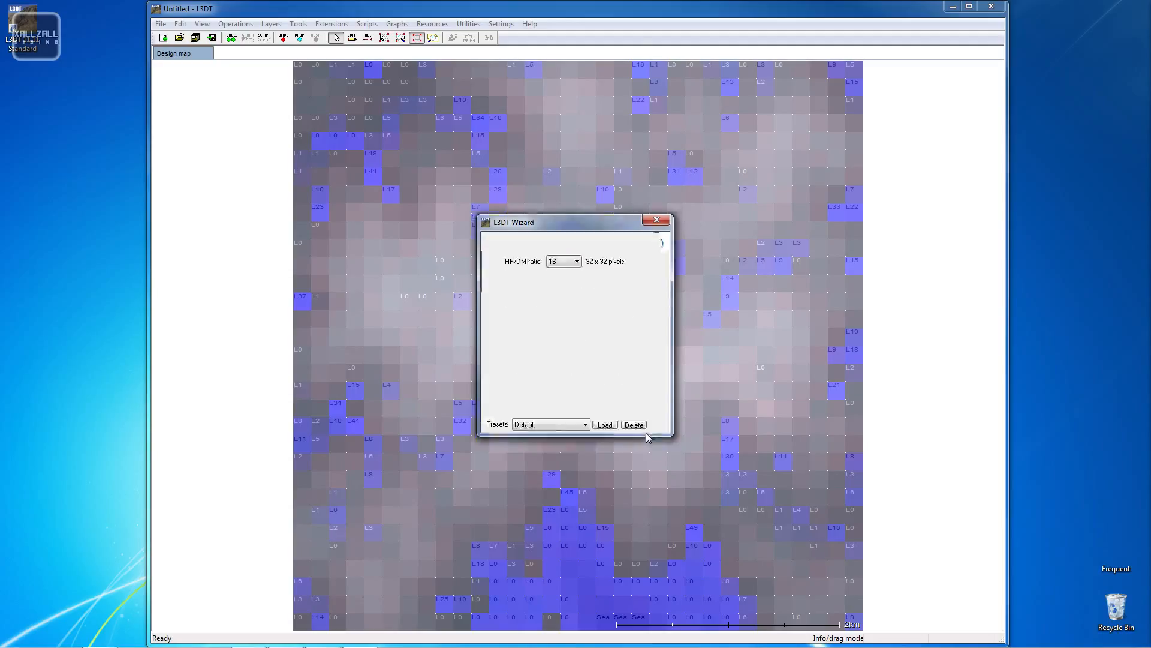
left_click(644, 372)
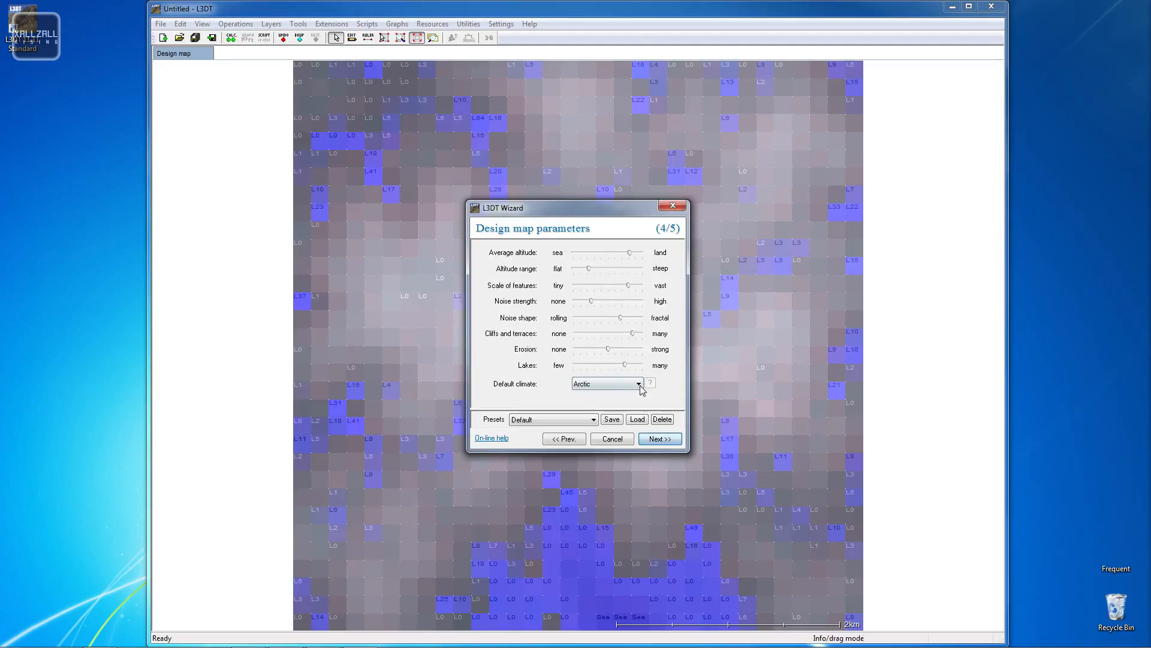
left_click(653, 442)
left_click(531, 277)
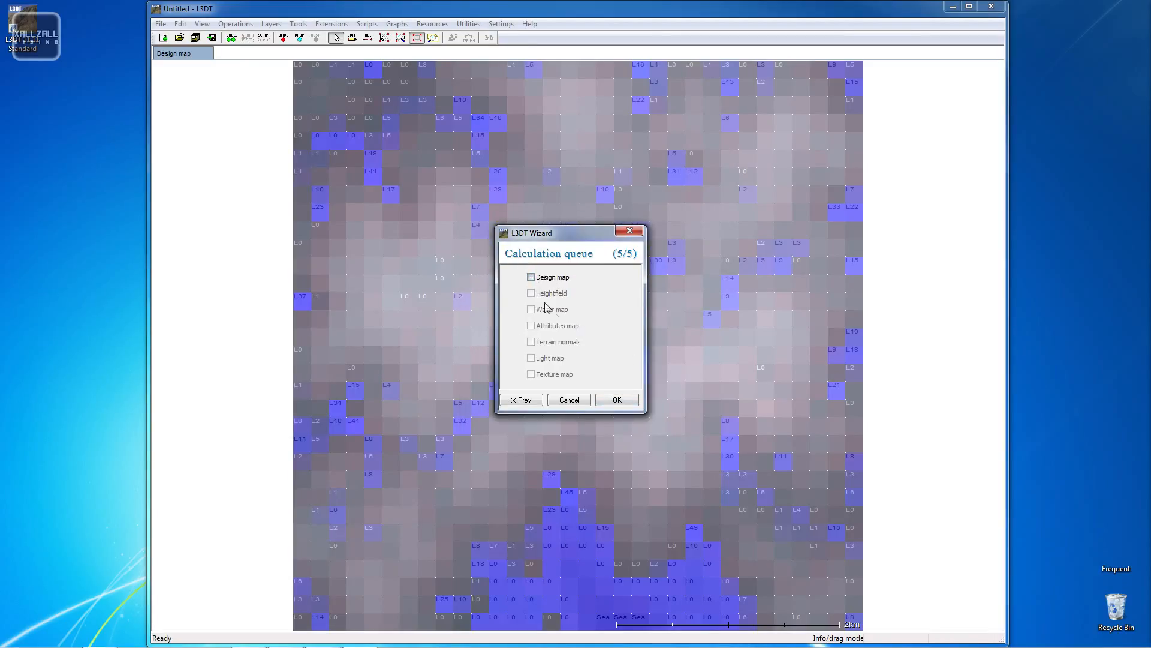
left_click(531, 293)
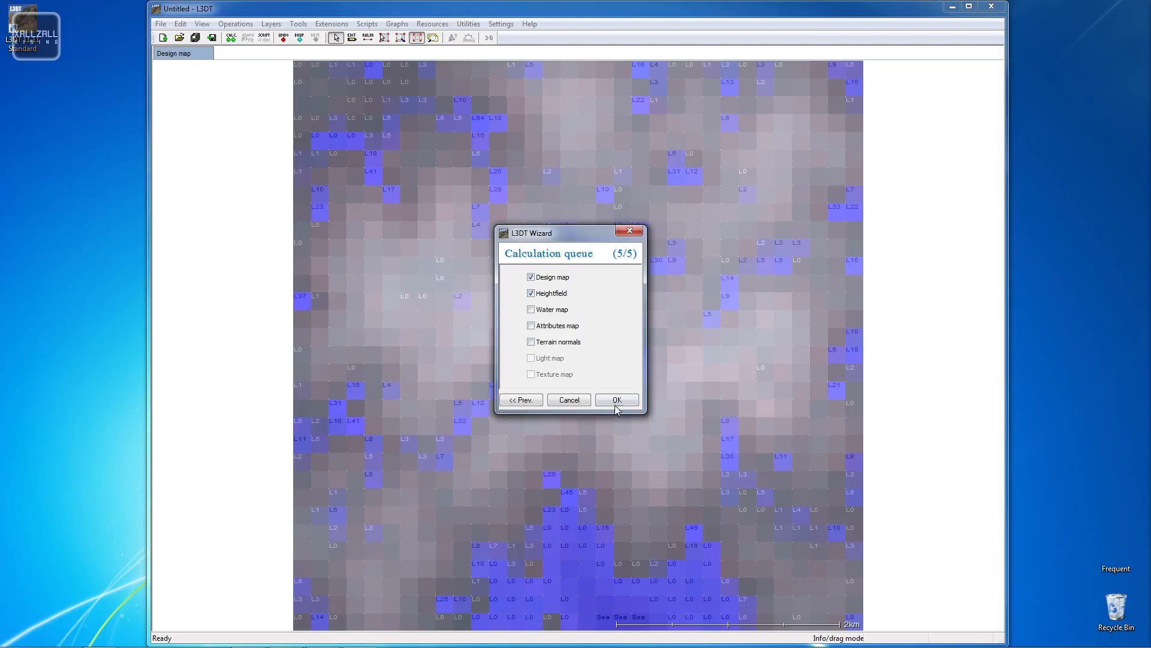
left_click(621, 400)
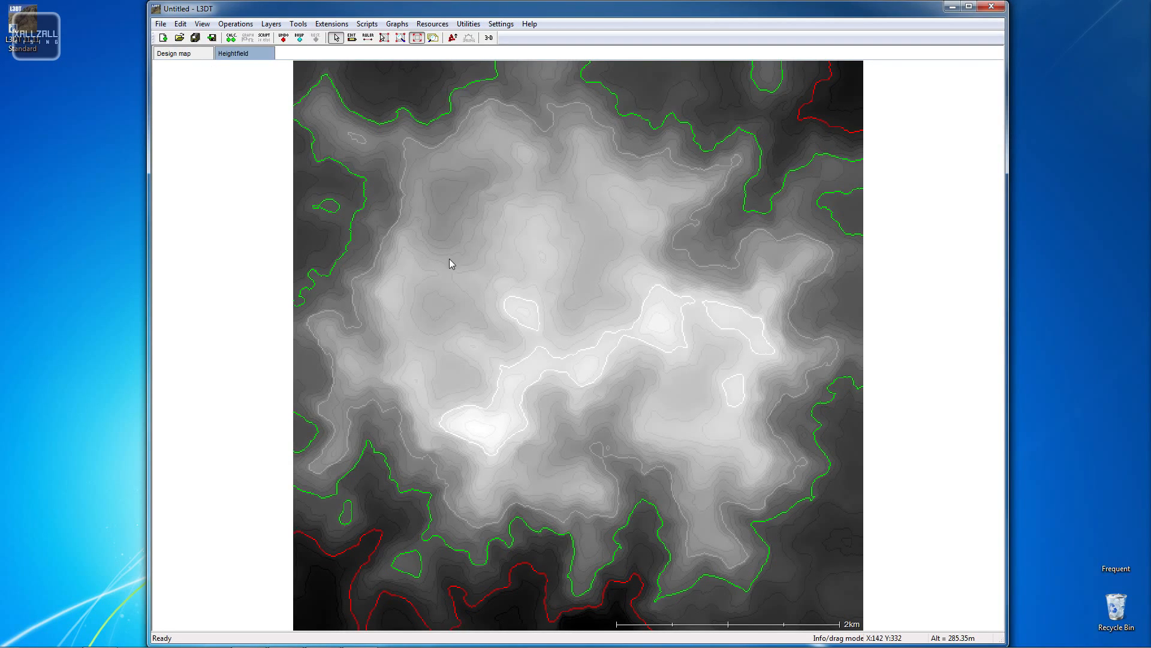
- Try exporting the active heightfield layer in XYZ format
left_click(161, 25)
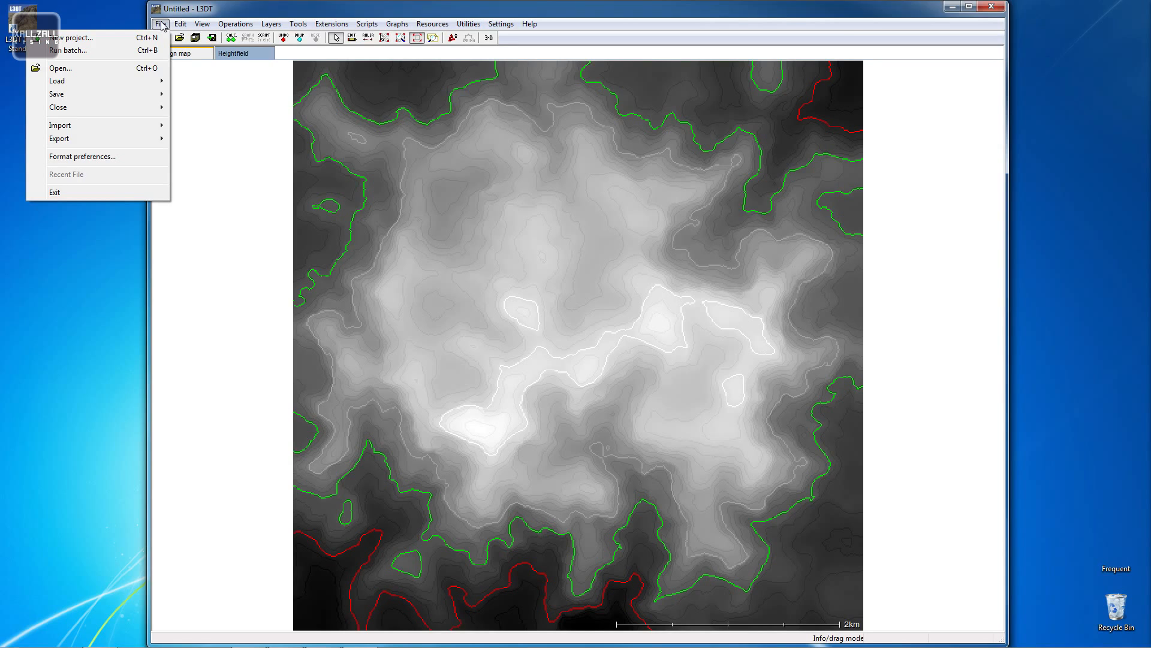
mouse_move(99, 138)
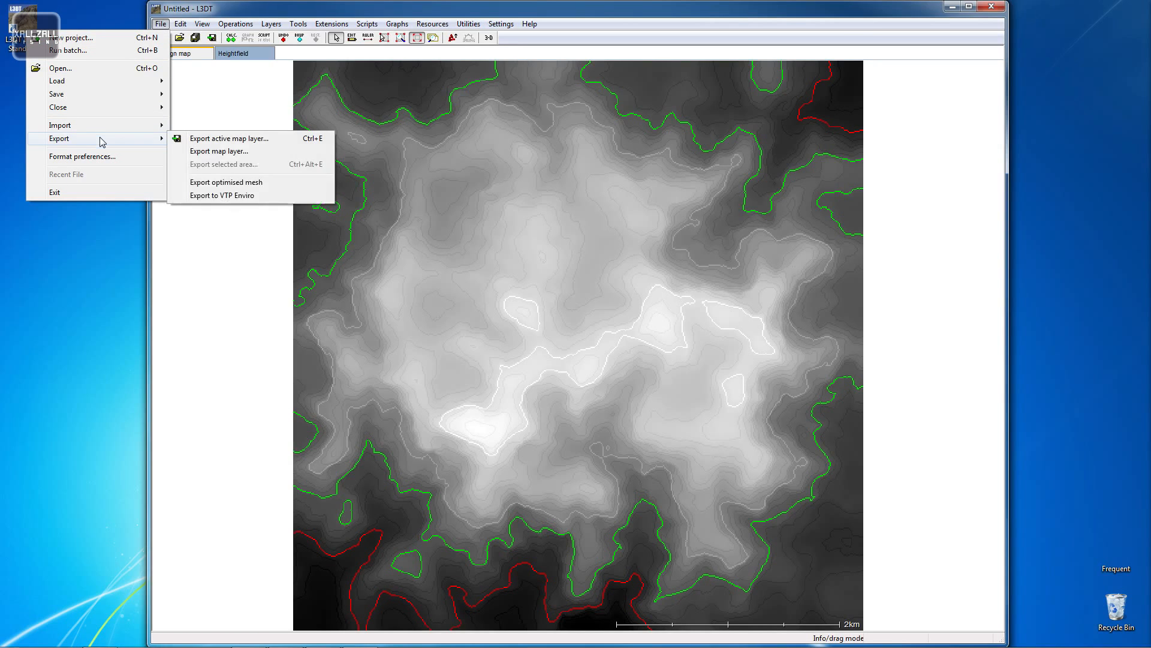
left_click(271, 142)
left_click(564, 303)
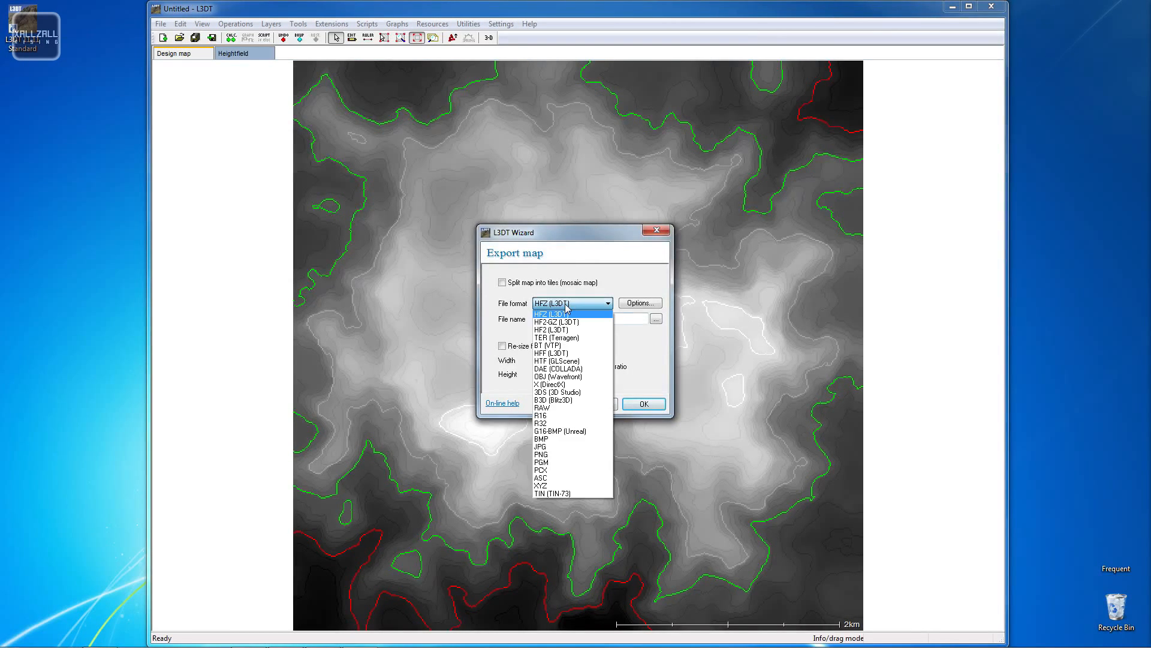
left_click(547, 486)
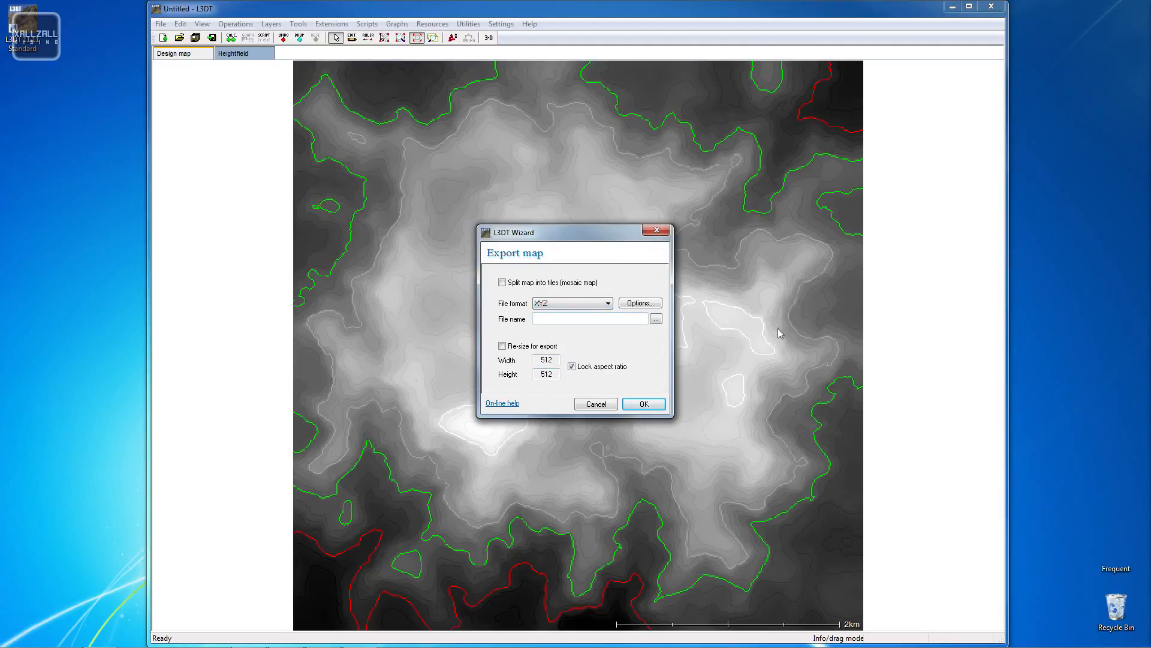
left_click(659, 234)
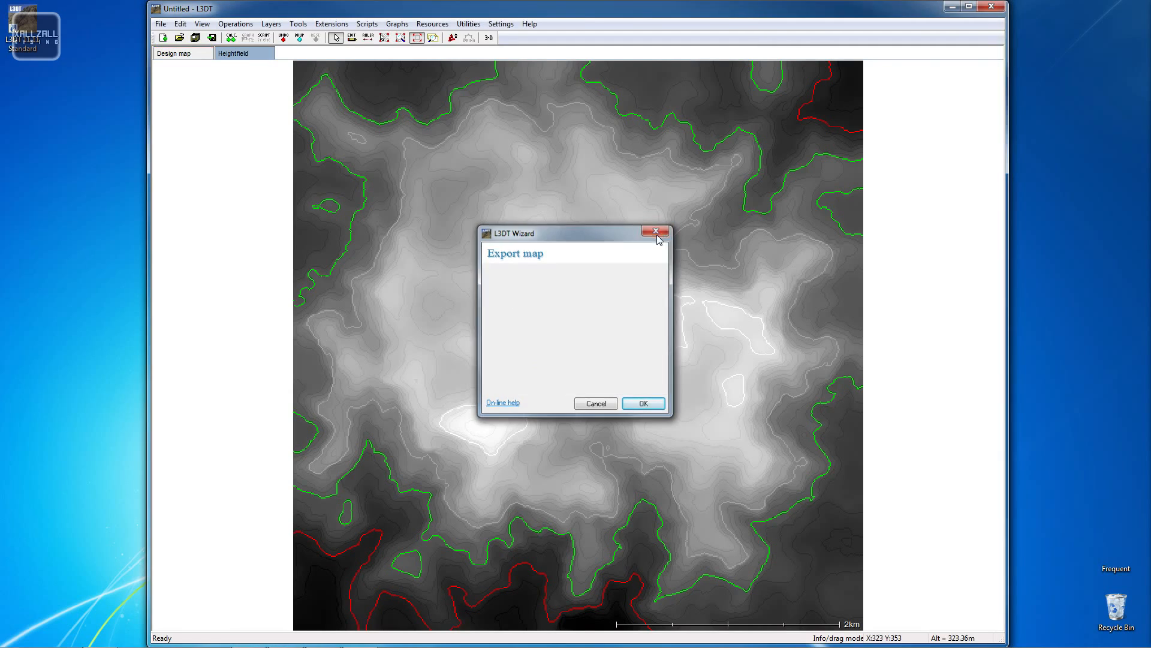
- Maximize the L3DT window and start another new project, discarding unsaved changes
double_click(419, 11)
double_click(548, 77)
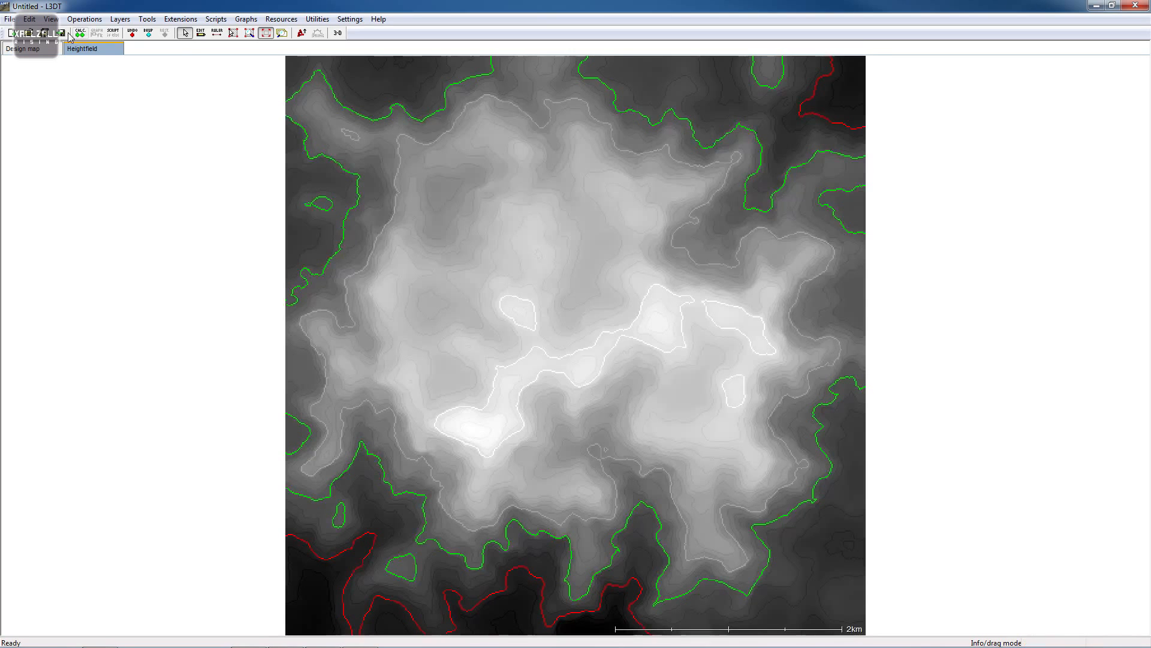
left_click(10, 19)
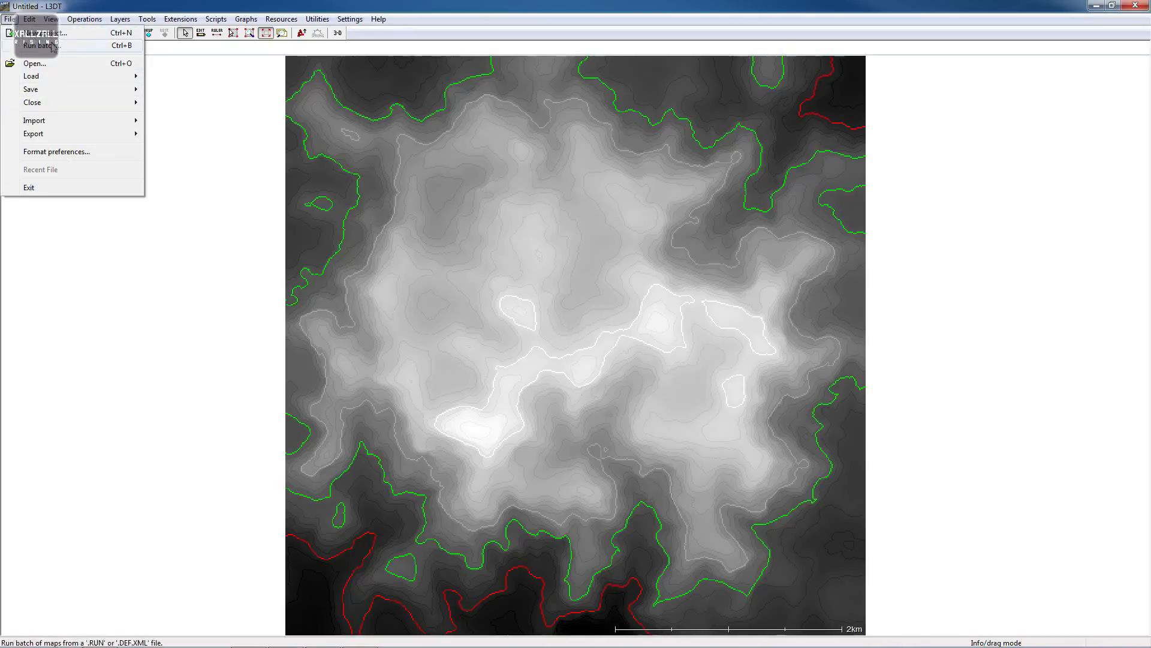
left_click(76, 36)
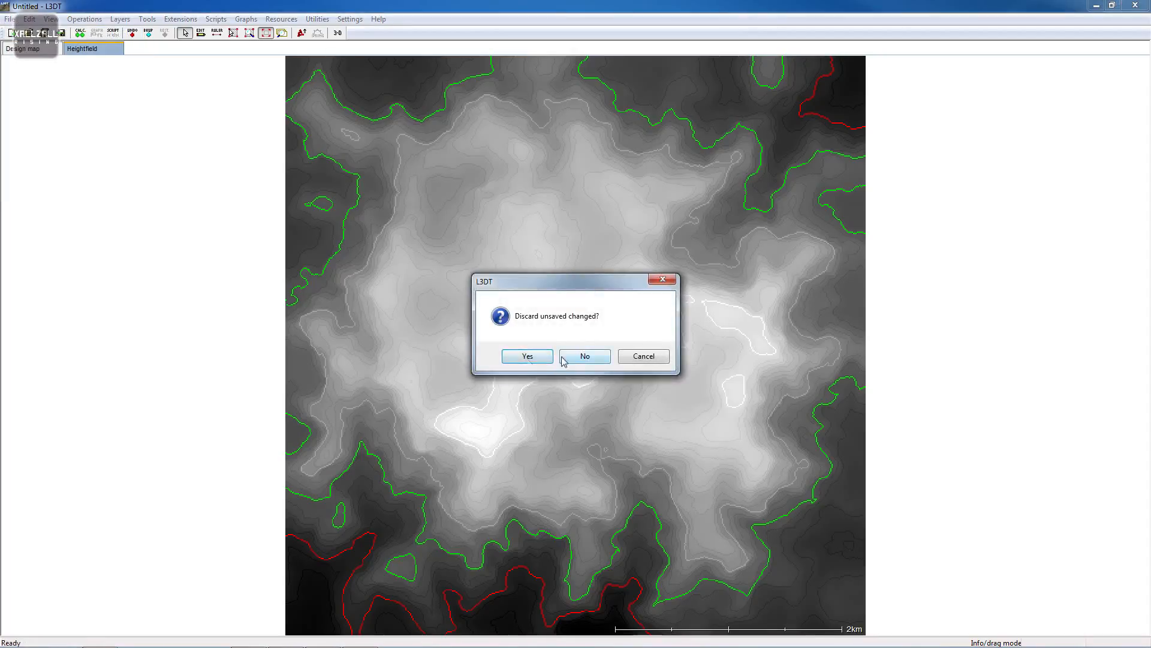
key("Return")
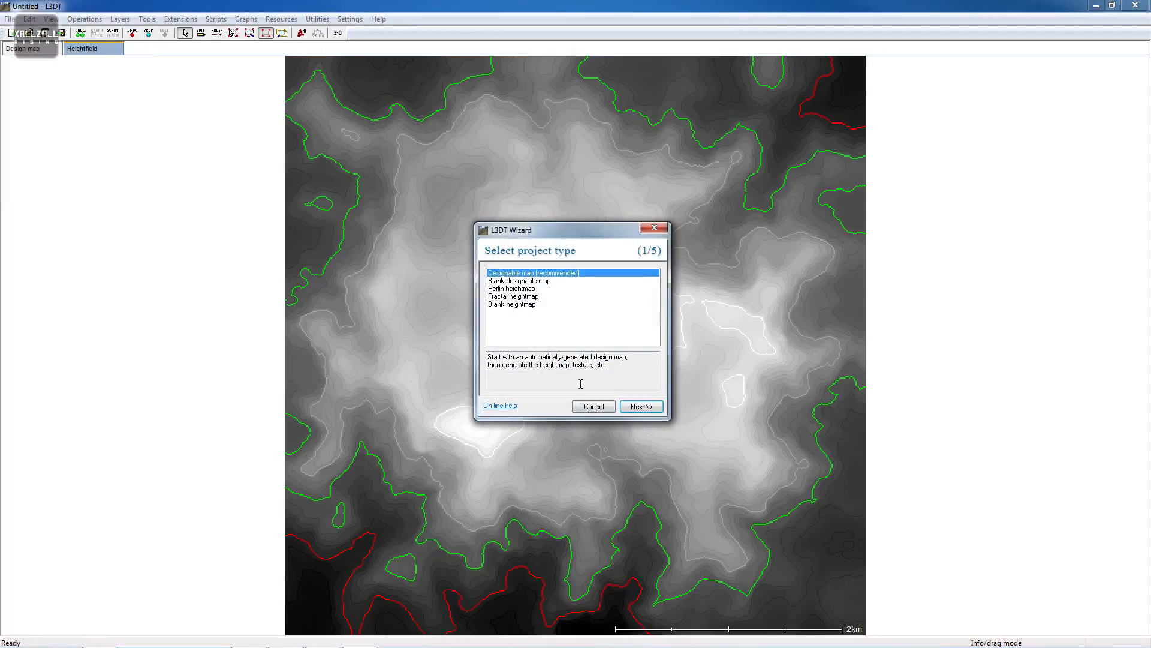
- Start a new blank heightmap project sized 512 by 512 with a 10 m horizontal scale
left_click(514, 304)
left_click(639, 407)
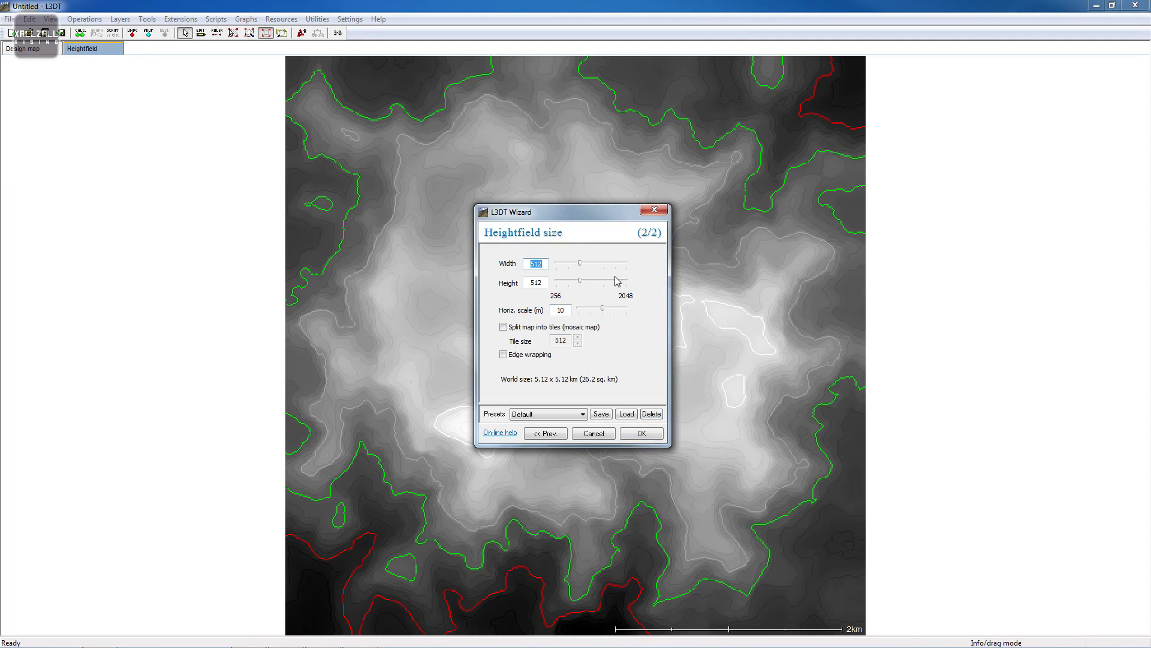
left_click(647, 437)
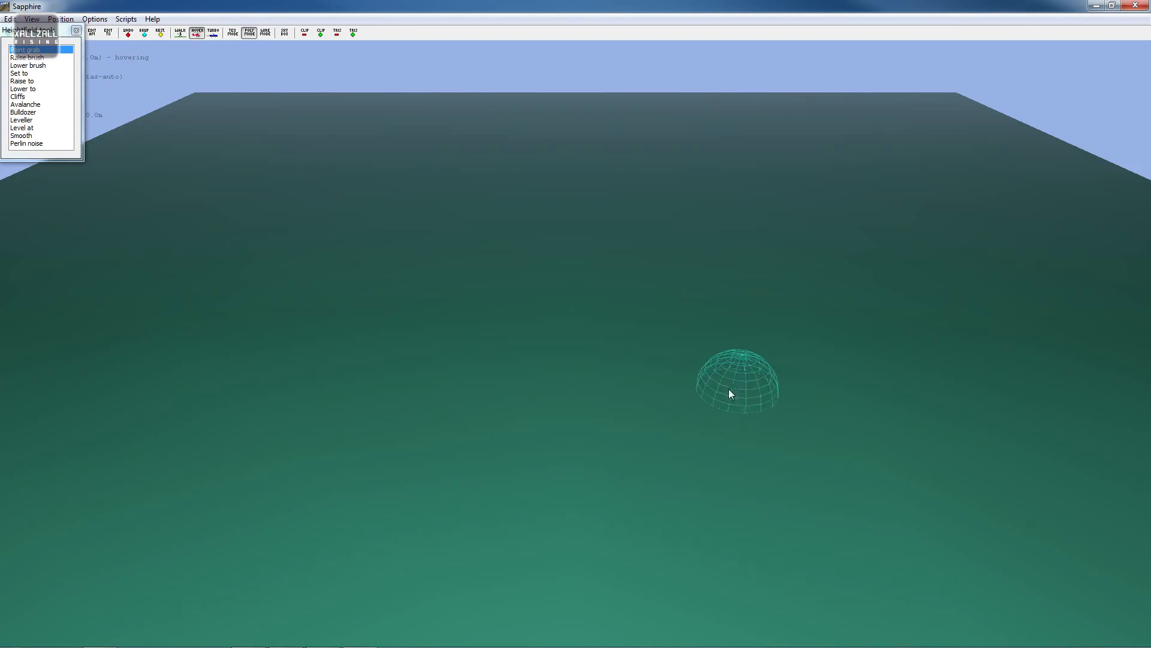
- Fly around the flat terrain in the 3D editor to inspect it
right_click_drag(713, 389, 577, 325)
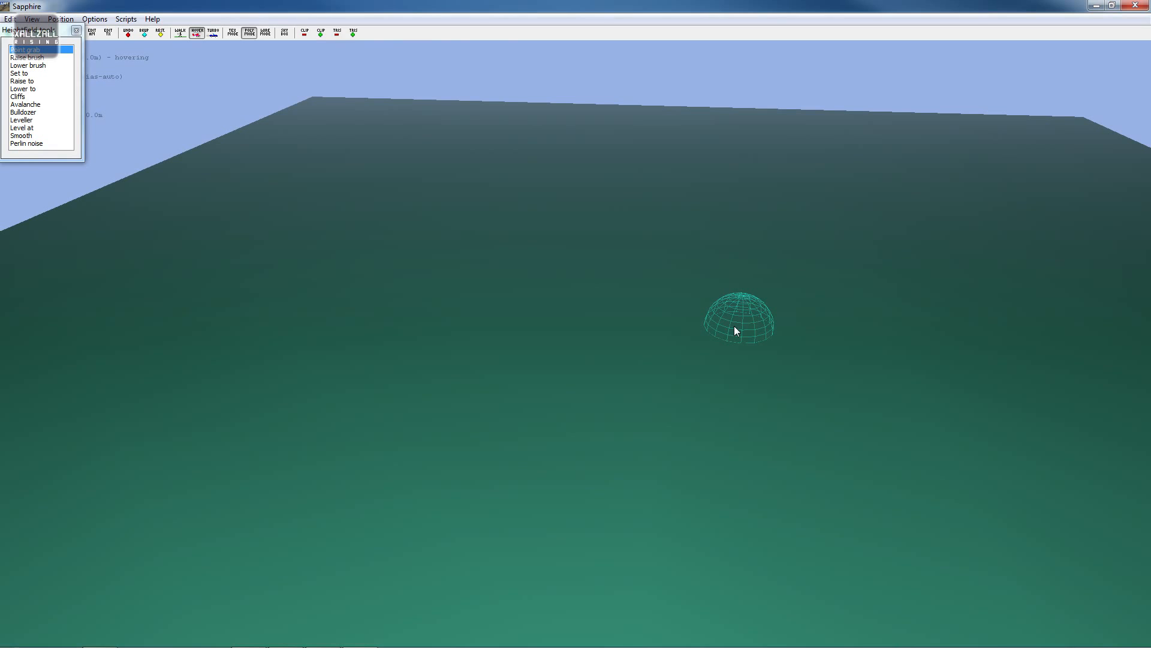
mouse_move(720, 326)
right_mouse_down()
mouse_move(529, 316)
mouse_move(681, 301)
mouse_move(558, 317)
mouse_move(576, 325)
right_mouse_up()
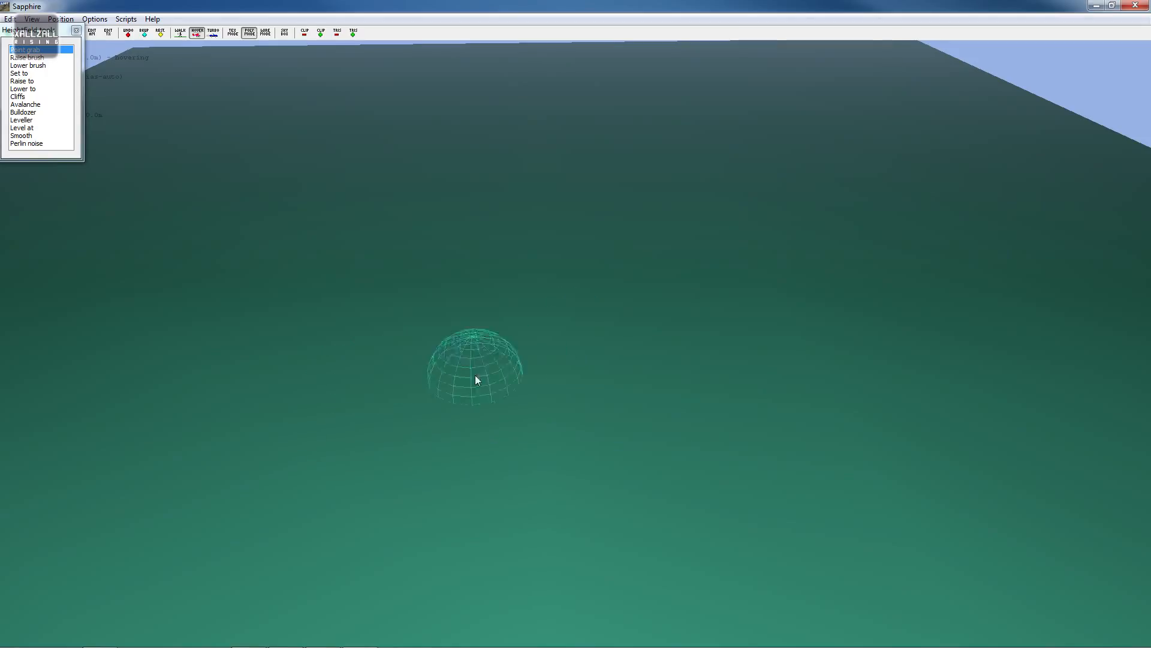
scroll(503, 374, "up", 5)
scroll(504, 374, "down", 7)
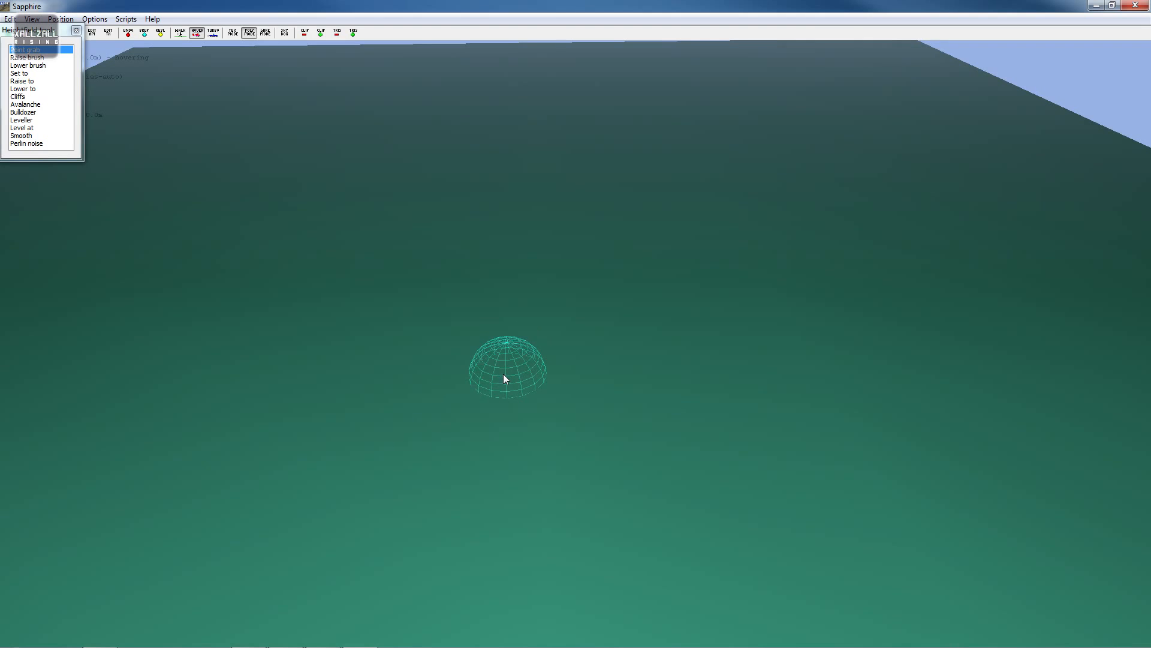
key("s")
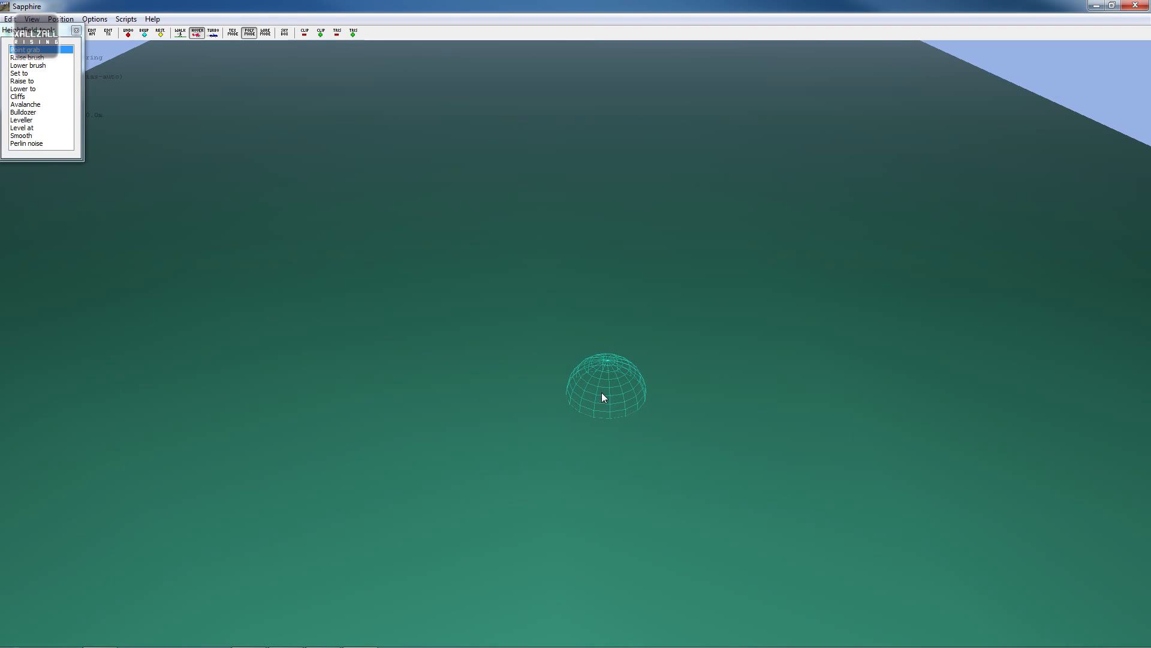
key("a")
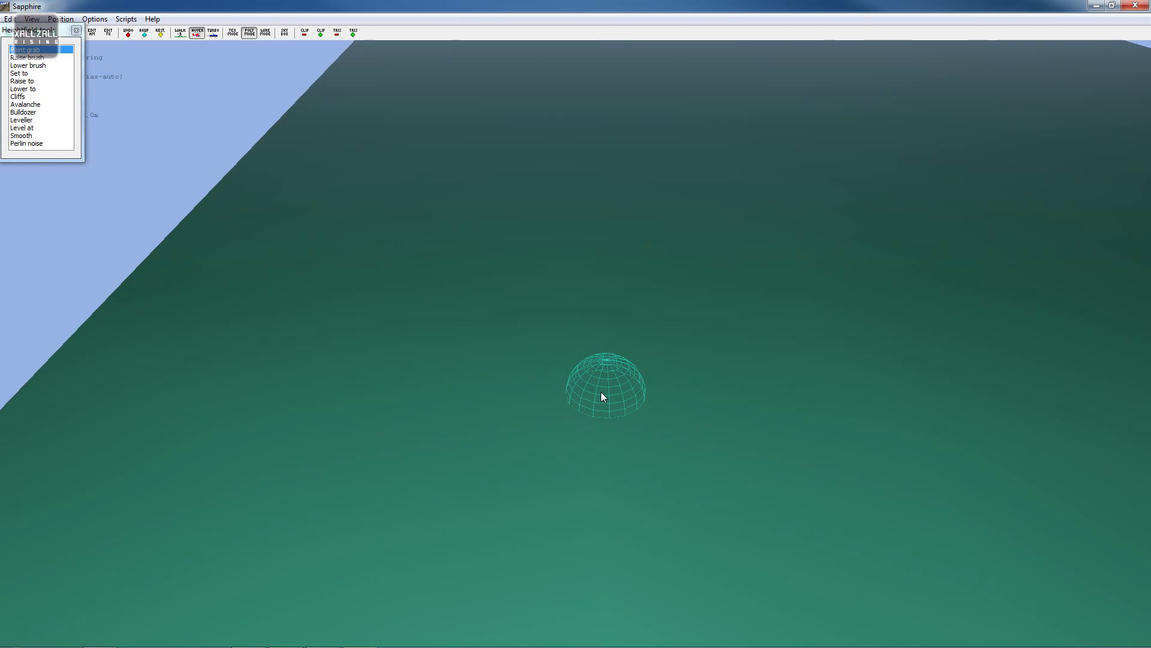
mouse_move(600, 391)
right_mouse_down()
mouse_move(580, 318)
mouse_move(578, 327)
right_mouse_up()
key("s")
key("w")
key("w")
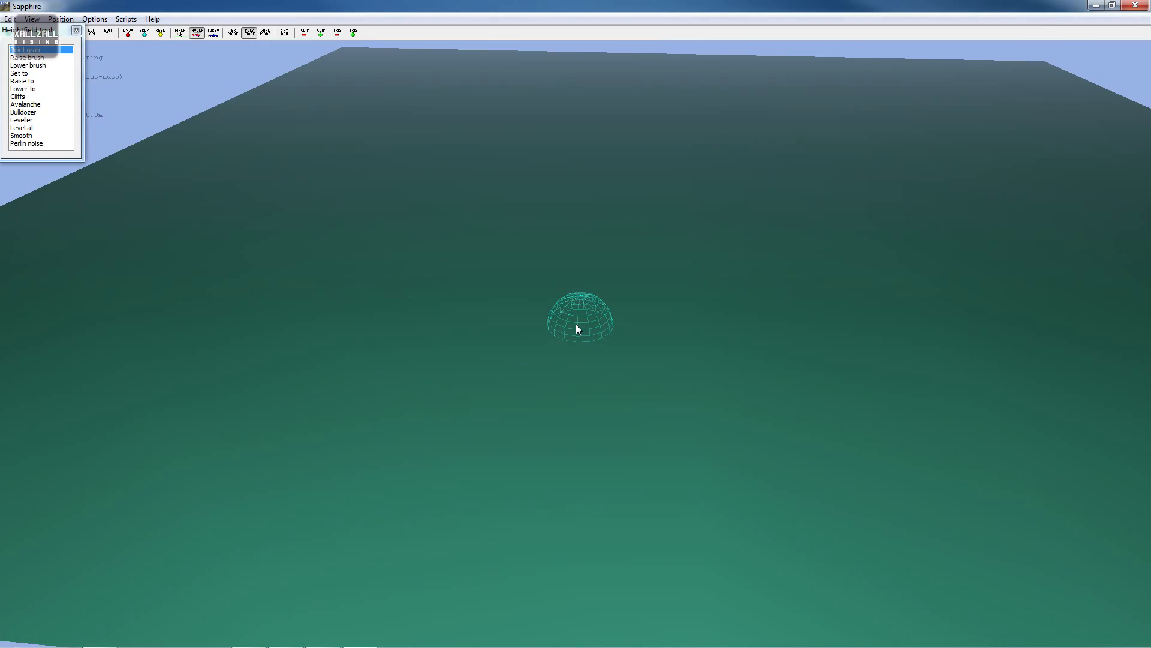
key("s")
key("w")
key("w")
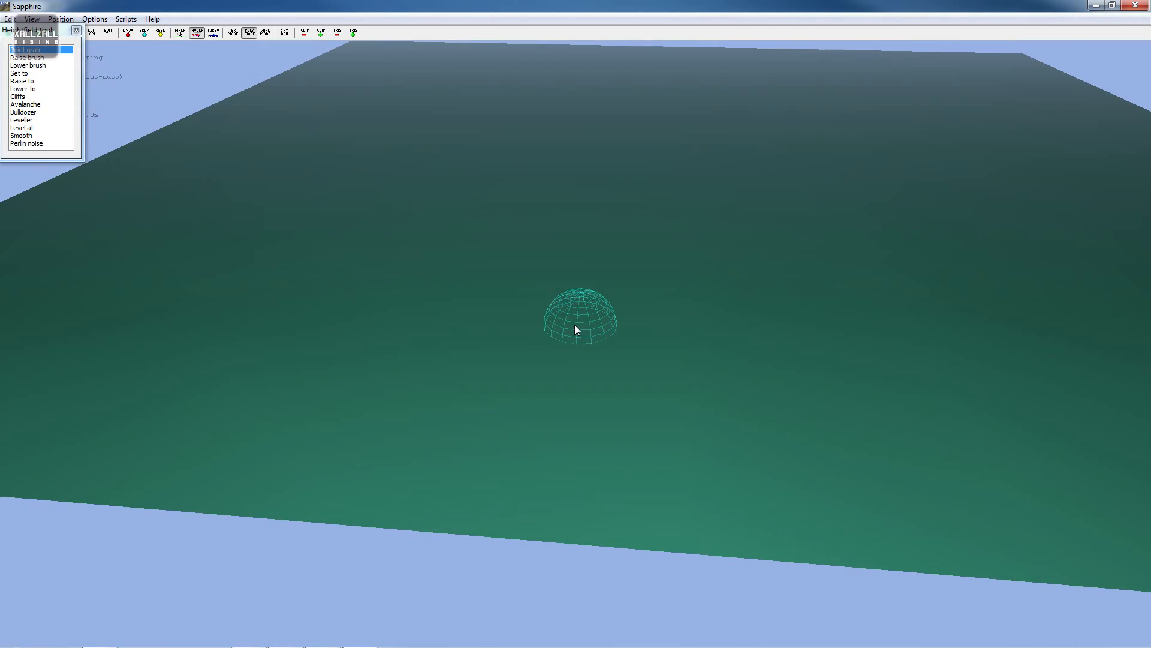
key("w")
key("w")
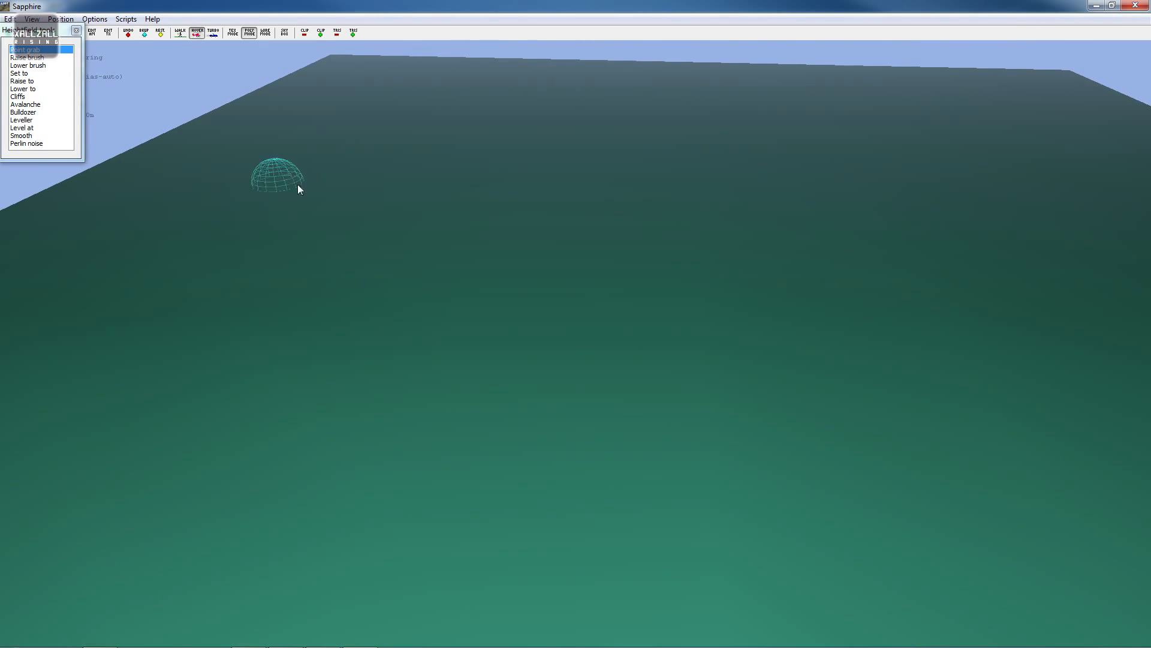
key("s")
key("d")
key("s")
mouse_move(513, 218)
right_mouse_down()
mouse_move(588, 324)
mouse_move(576, 324)
mouse_move(591, 324)
mouse_move(576, 325)
right_mouse_up()
key("a")
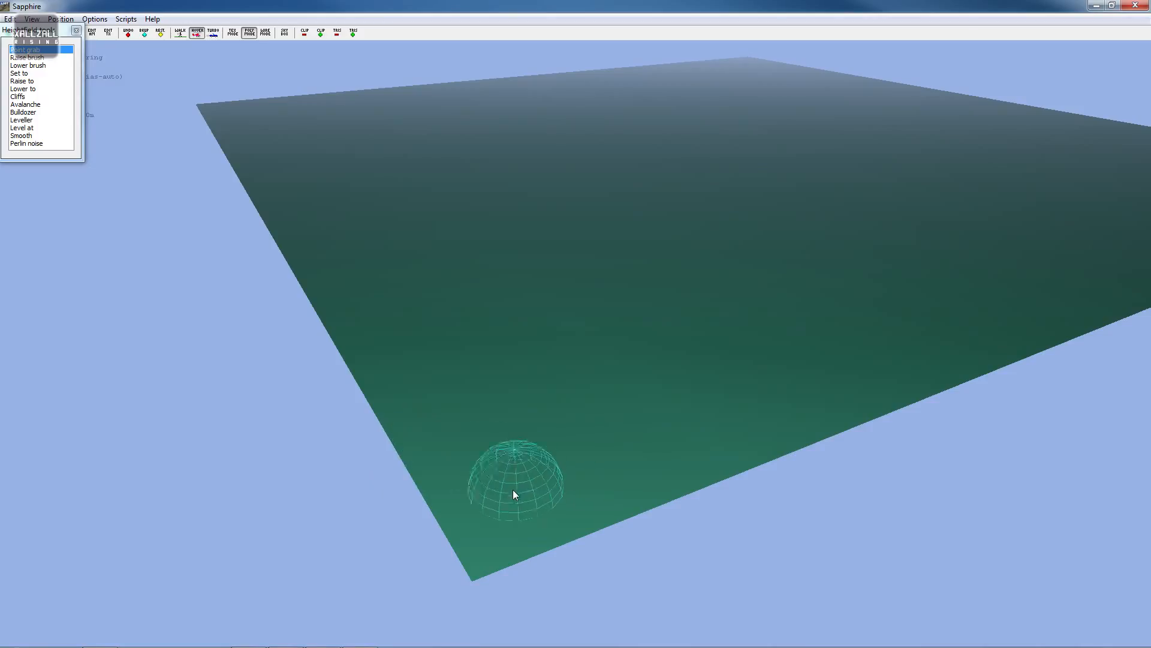
key("w")
- Move the Heightfield tools palette into view and pick the Set to tool, dismissing its height prompt
left_click_drag(33, 32, 42, 157)
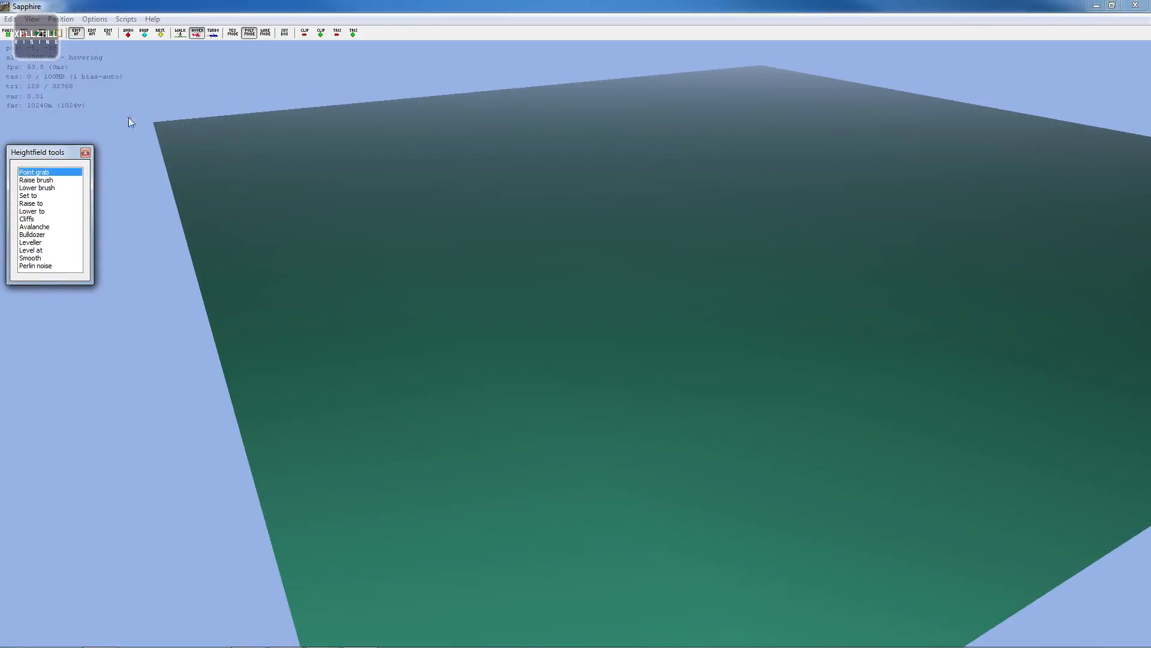
key("s")
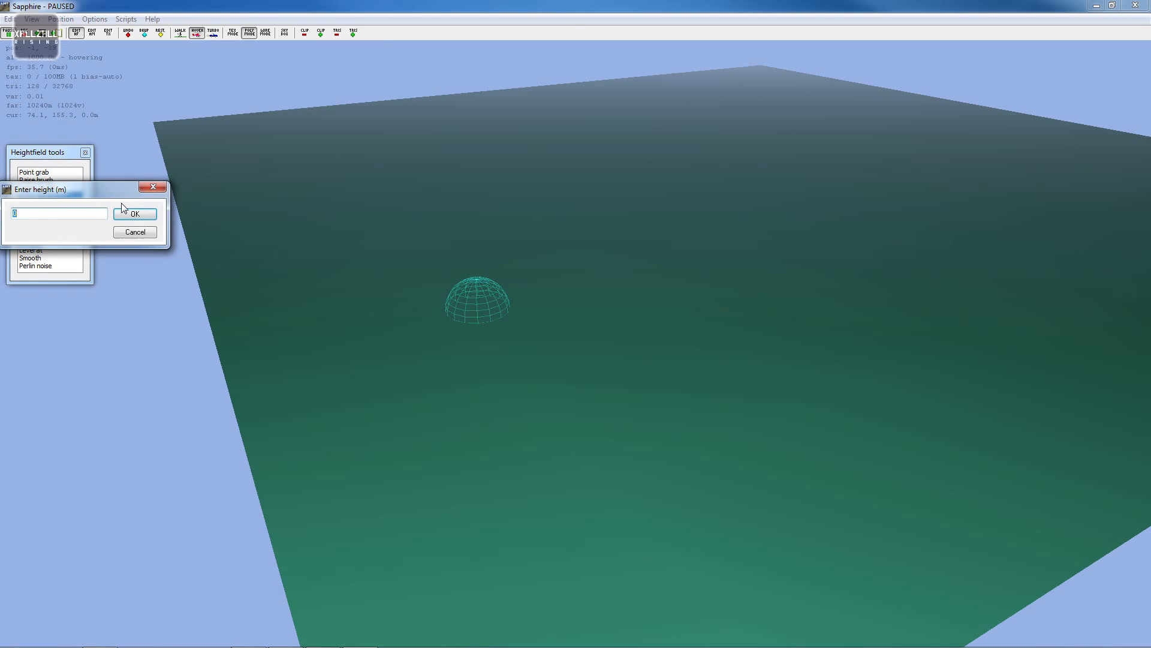
left_click(151, 188)
- Navigate around the flat terrain with the Set to brush active
key("d")
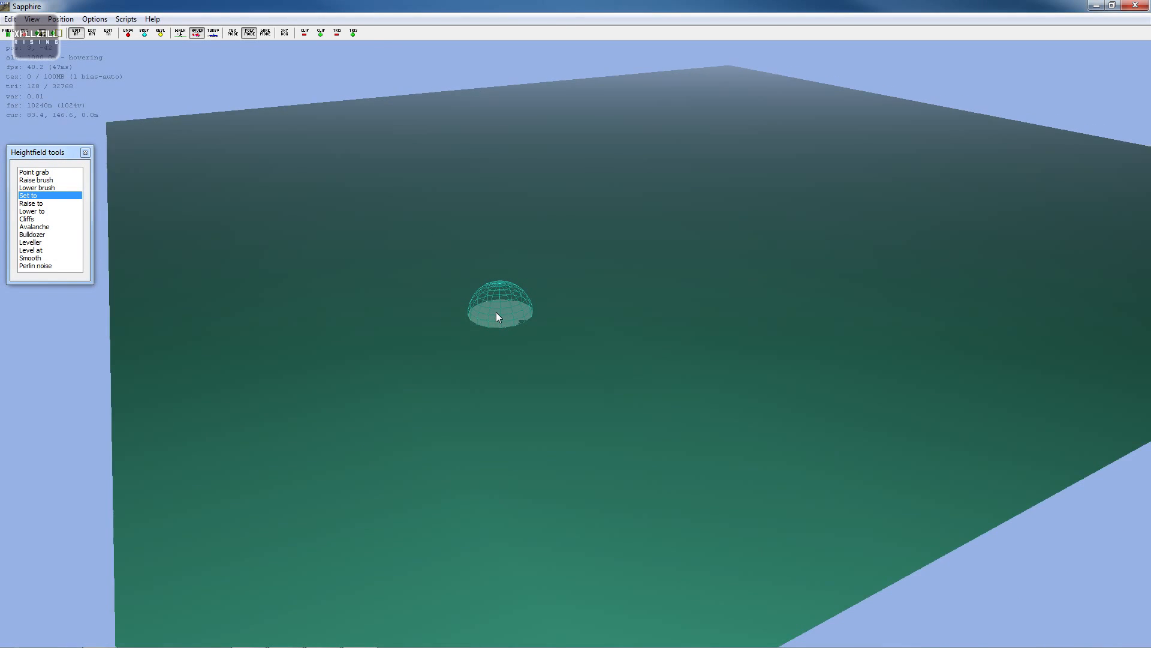
key("a")
key("a")
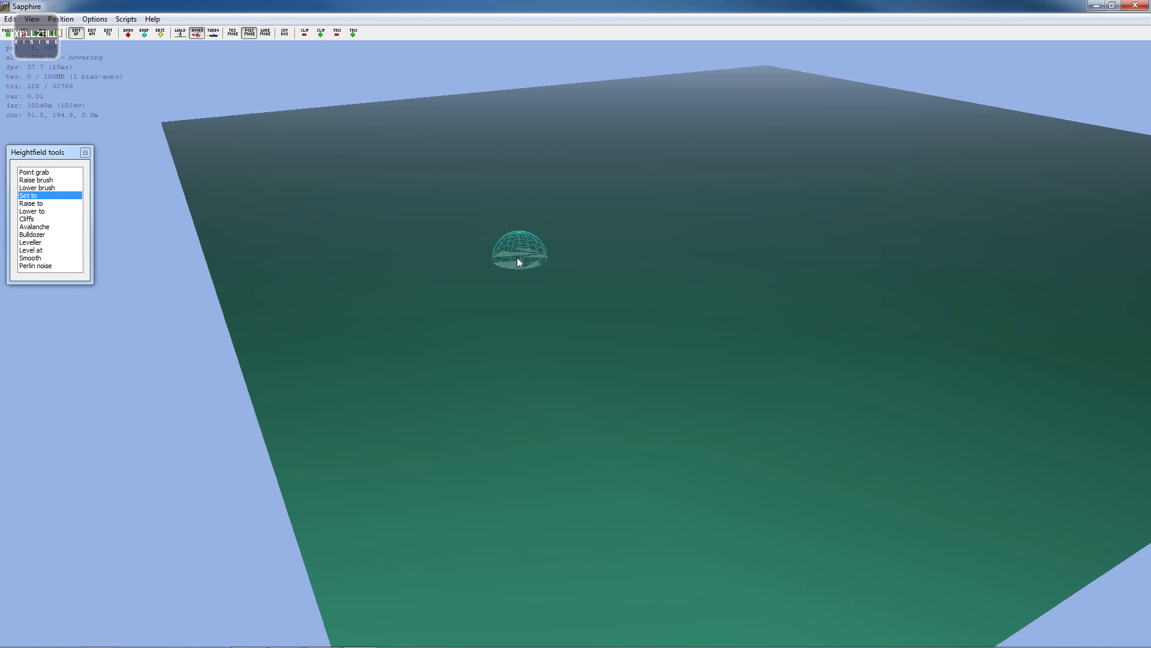
key("d")
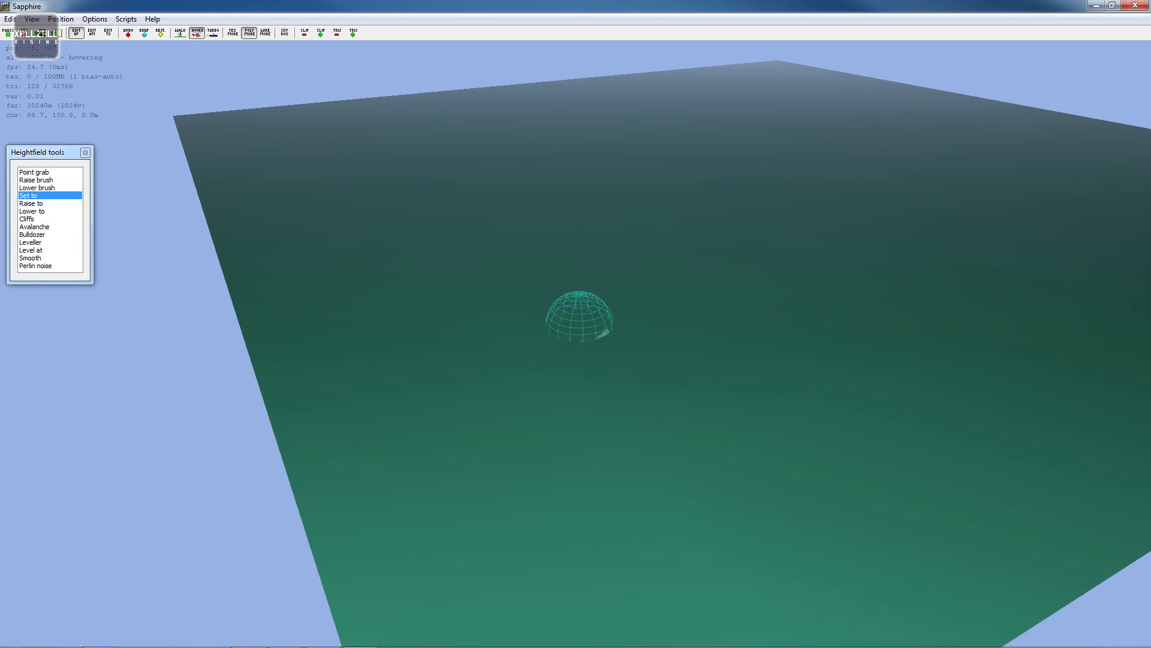
key("a")
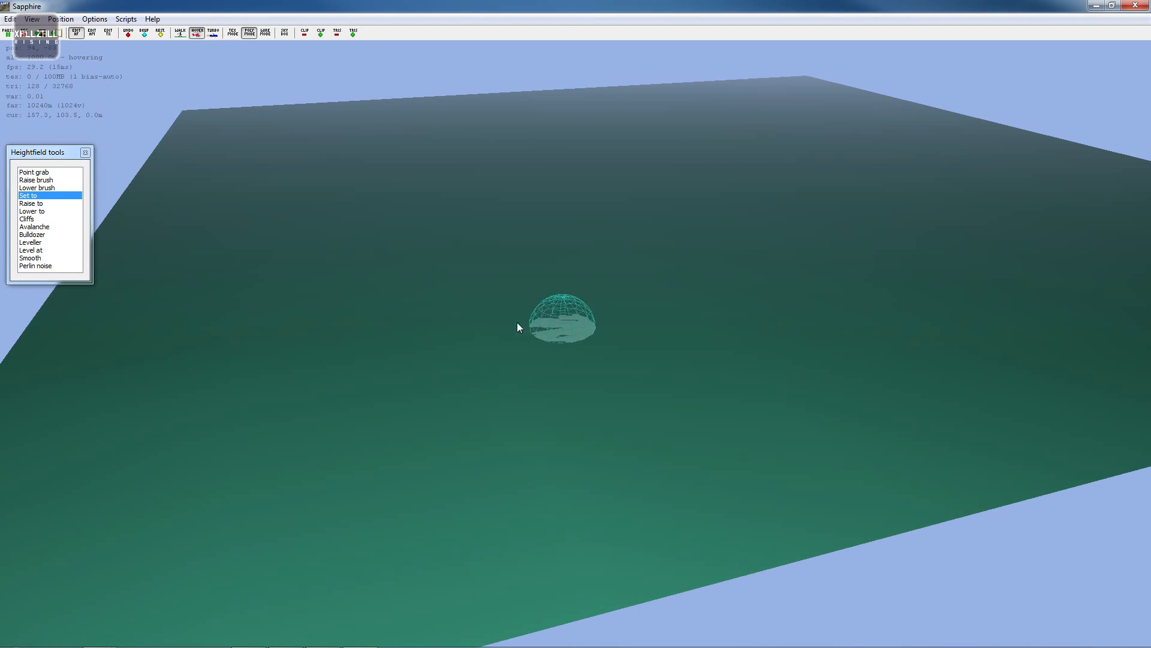
key("s")
right_click_drag(592, 290, 575, 324)
key("d")
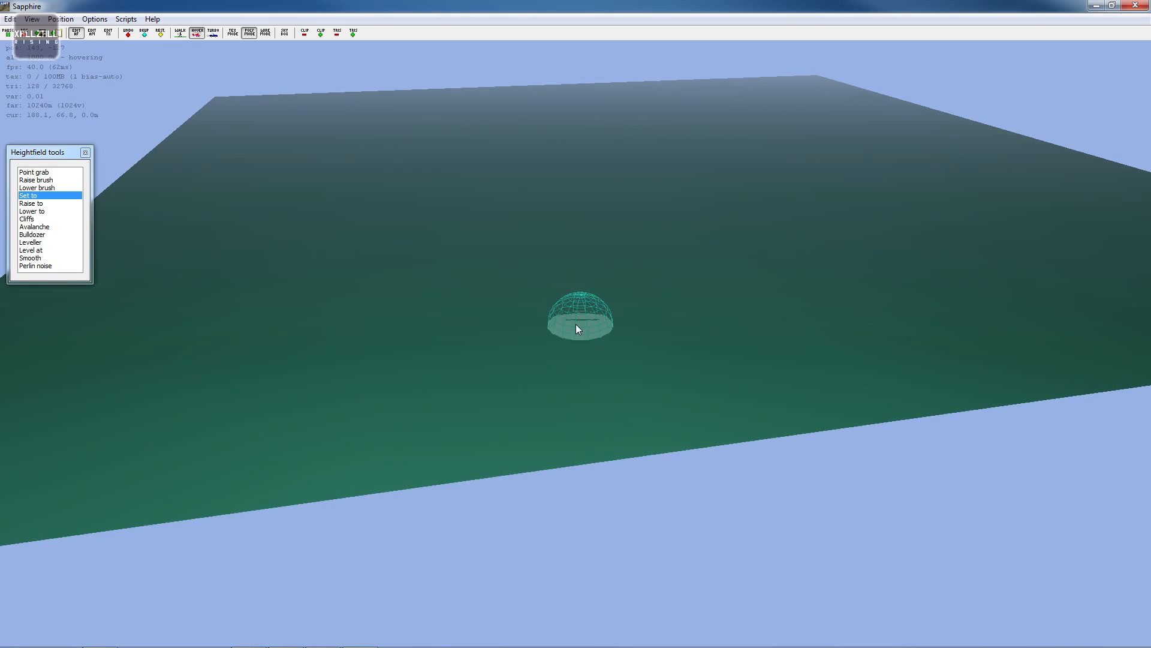
key("w")
key("w")
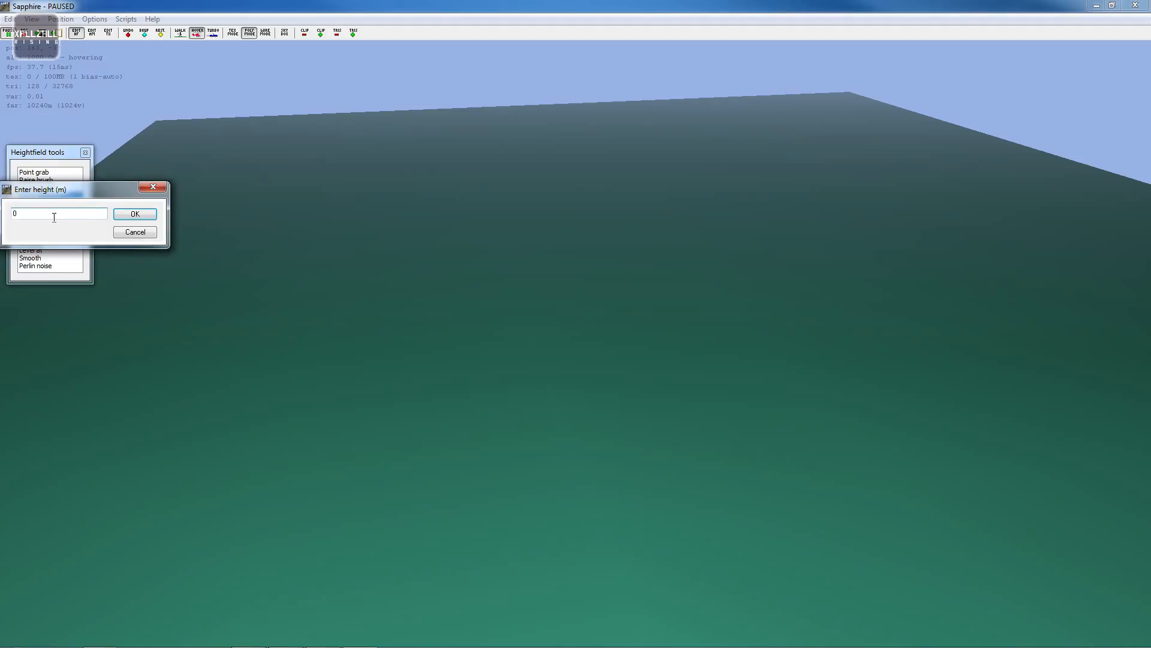
- Dismiss the open height prompt and switch to the Lower to tool with a target height of -20 m
left_click_drag(83, 191, 150, 213)
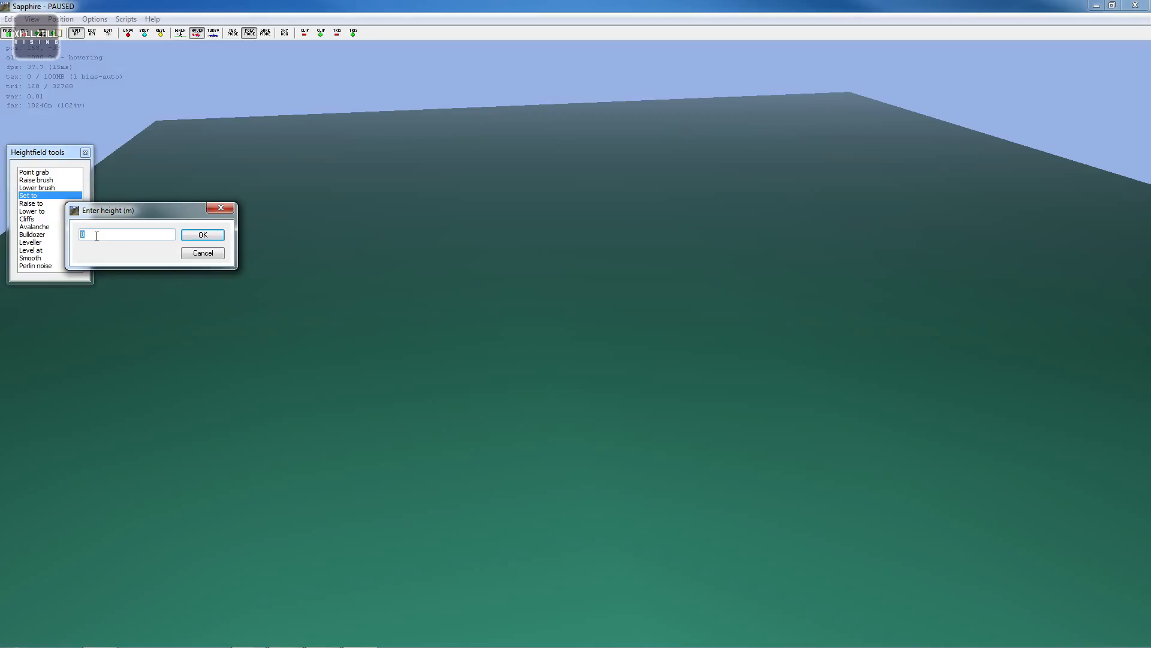
left_click(220, 208)
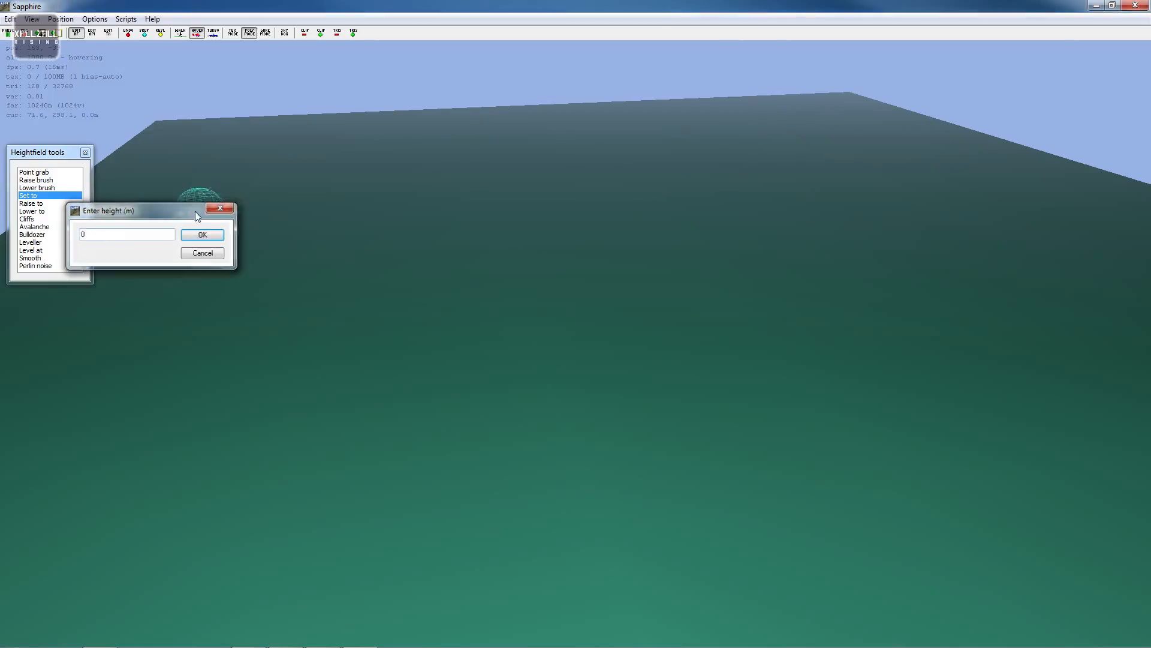
left_click(60, 212)
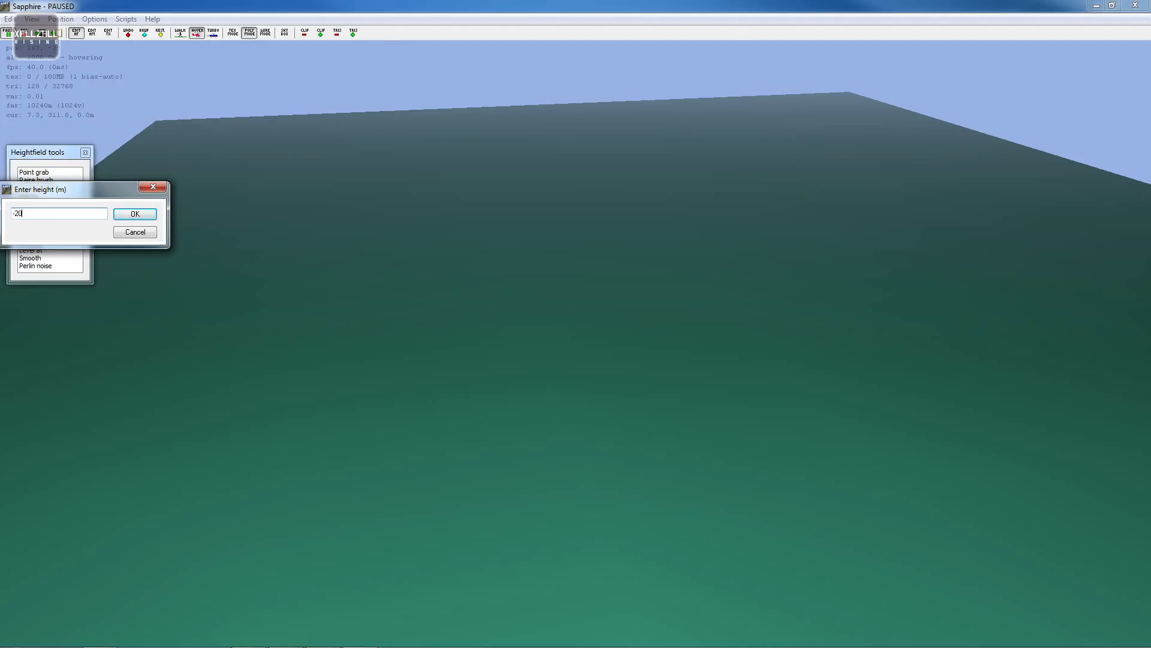
key("Return")
- Brush across the map with Lower to, sinking the terrain to -20 m
key("s")
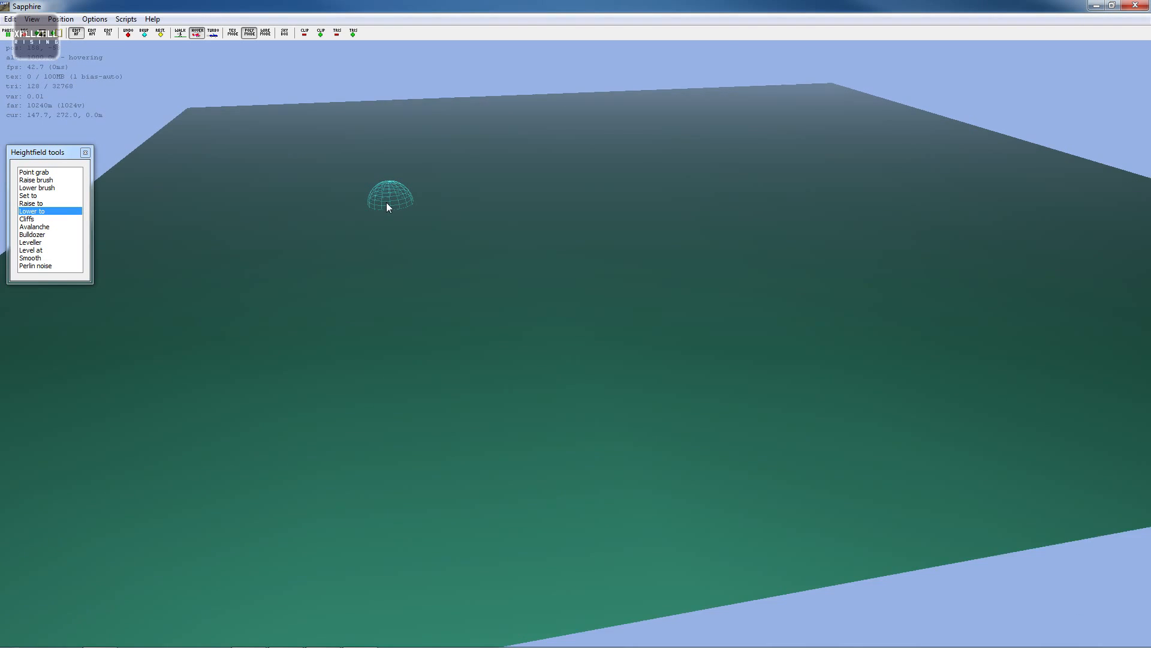
scroll(386, 202, "down", 2)
scroll(386, 203, "up", 8)
key("s")
key("w")
scroll(386, 203, "up", 6)
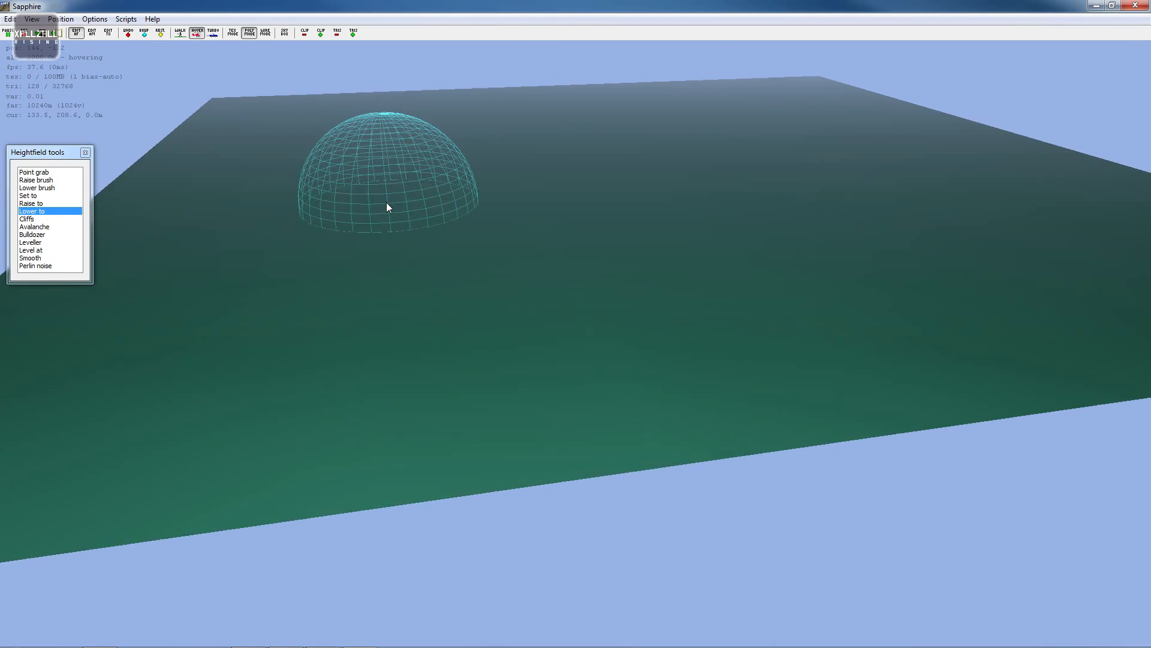
key("s")
key("w")
mouse_move(758, 101)
left_mouse_down()
mouse_move(628, 115)
mouse_move(899, 120)
mouse_move(664, 182)
mouse_move(688, 227)
mouse_move(877, 207)
mouse_move(773, 169)
mouse_move(723, 115)
mouse_move(661, 80)
mouse_move(592, 106)
mouse_move(571, 160)
mouse_move(1040, 325)
mouse_move(872, 399)
mouse_move(382, 423)
mouse_move(603, 277)
mouse_move(577, 232)
mouse_move(524, 226)
mouse_move(487, 198)
mouse_move(541, 323)
mouse_move(397, 380)
mouse_move(328, 297)
mouse_move(380, 249)
mouse_move(290, 348)
mouse_move(371, 380)
mouse_move(523, 171)
mouse_move(595, 117)
mouse_move(405, 98)
mouse_move(415, 138)
mouse_move(487, 116)
left_mouse_up()
key("s")
key("s")
key("w")
key("d")
key("a")
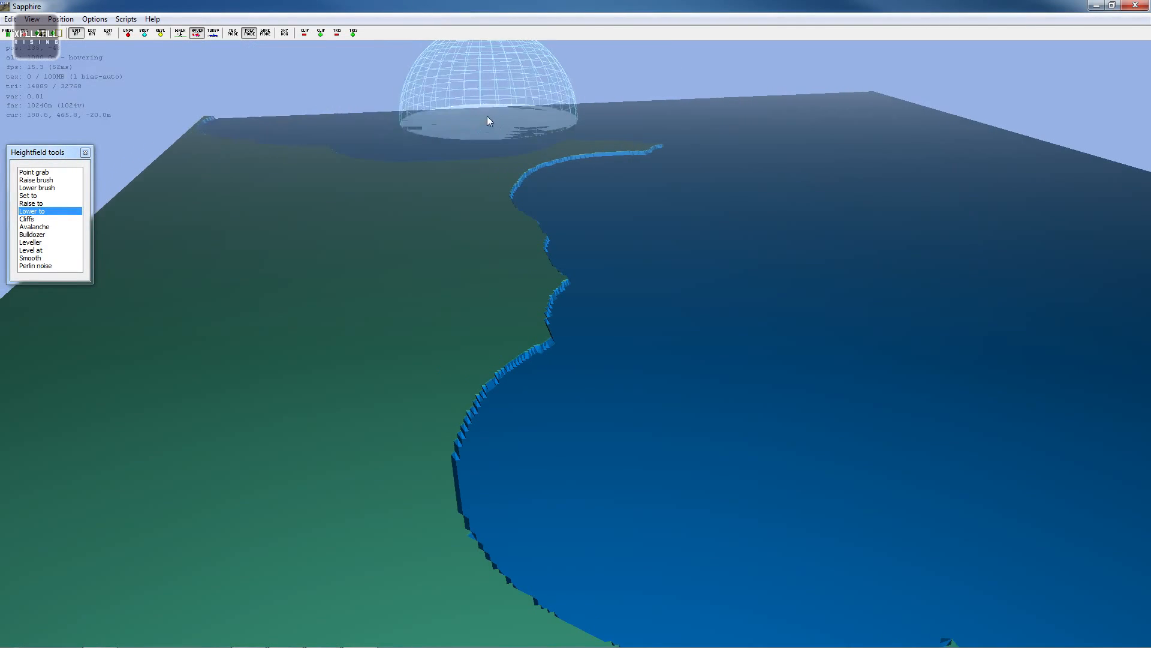
key("s")
left_click_drag(299, 114, 261, 123)
mouse_move(422, 174)
left_mouse_down()
mouse_move(645, 120)
mouse_move(324, 143)
mouse_move(242, 175)
mouse_move(416, 185)
mouse_move(589, 164)
mouse_move(319, 206)
mouse_move(318, 261)
mouse_move(236, 385)
mouse_move(552, 308)
mouse_move(761, 291)
mouse_move(823, 372)
mouse_move(713, 379)
left_mouse_up()
key("d")
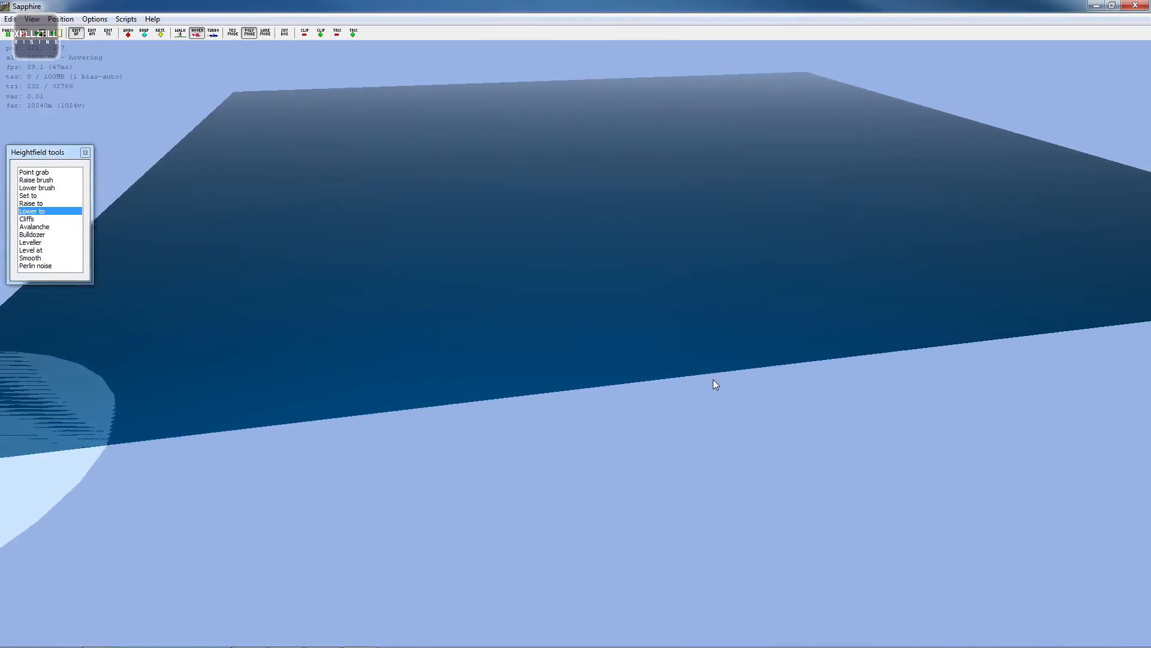
- Switch from Lower to to the Raise to tool and set its target height to 5 m
key("w")
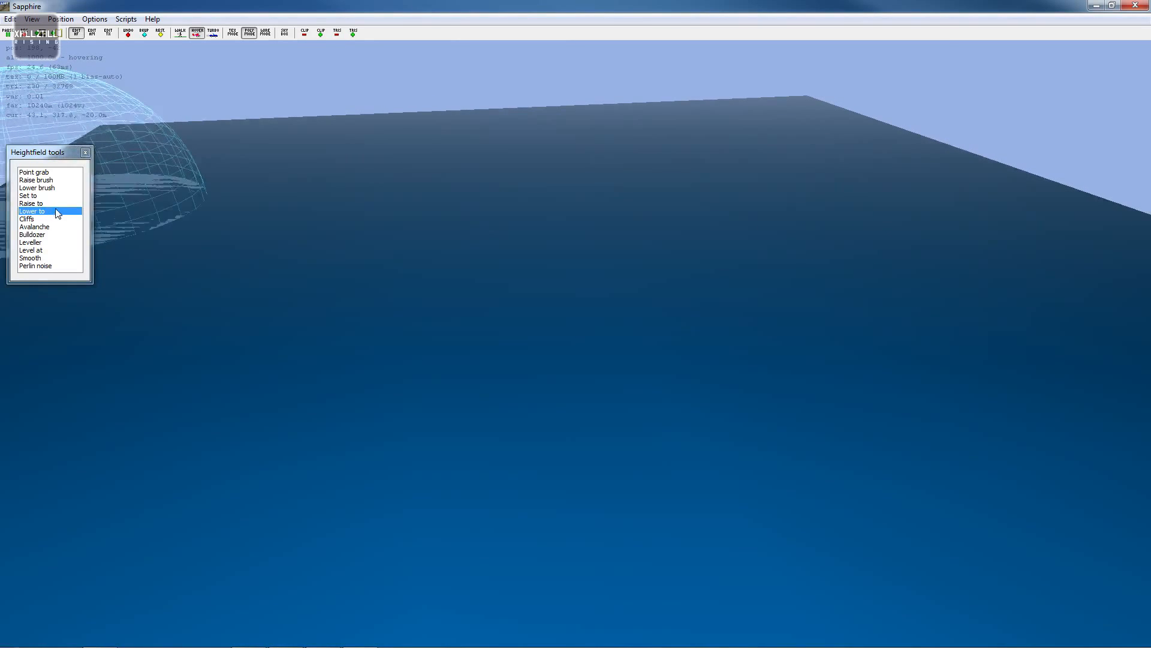
double_click(52, 210)
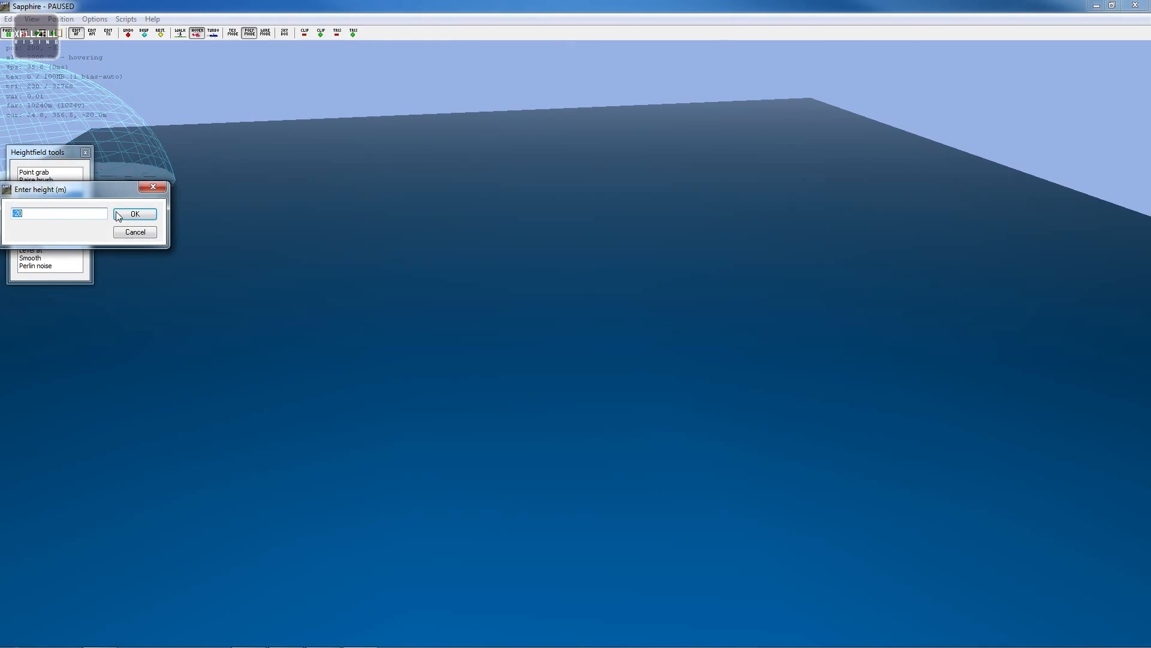
left_click(153, 187)
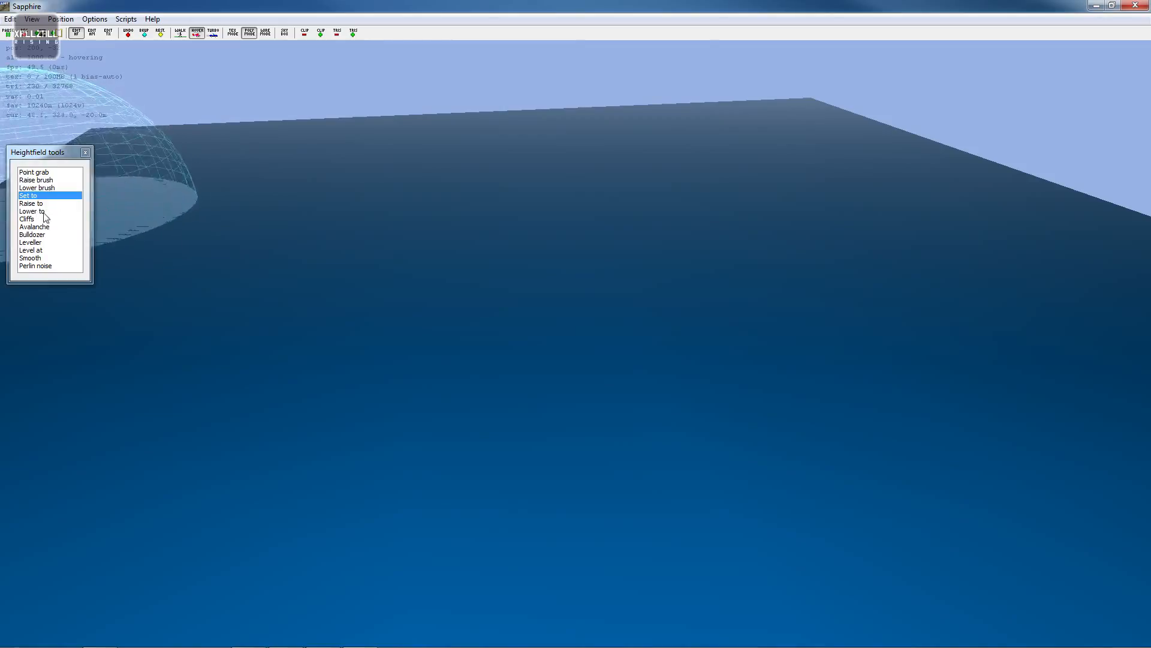
double_click(36, 204)
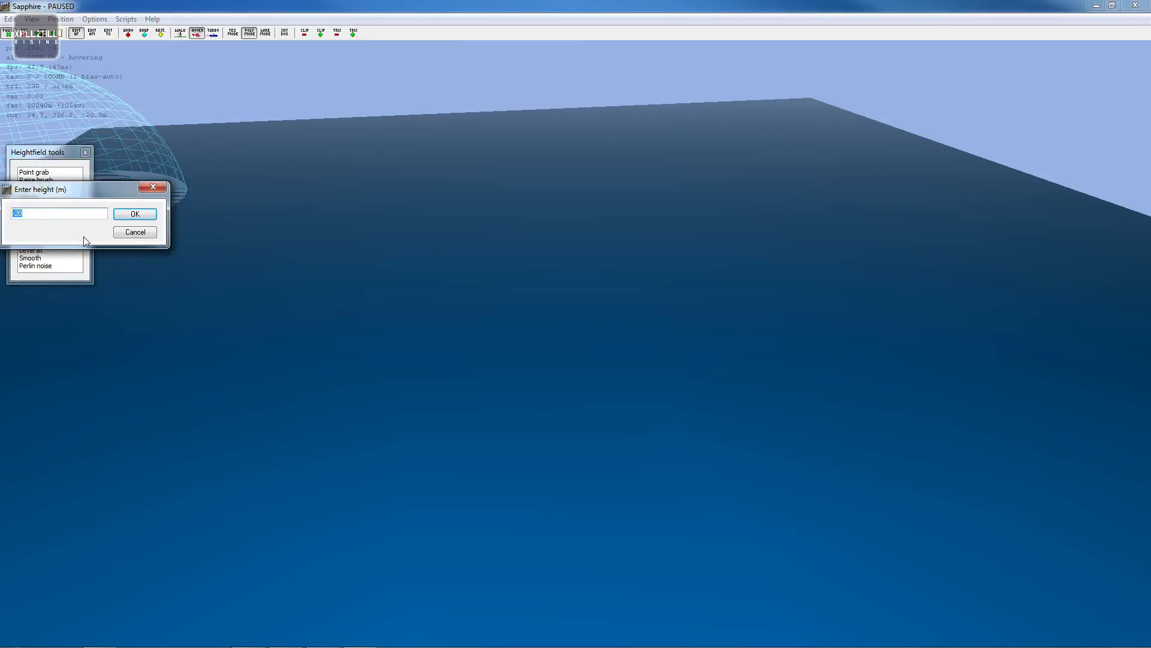
type("5")
left_click(146, 215)
- Move around the lowered terrain with the Raise to brush
key("s")
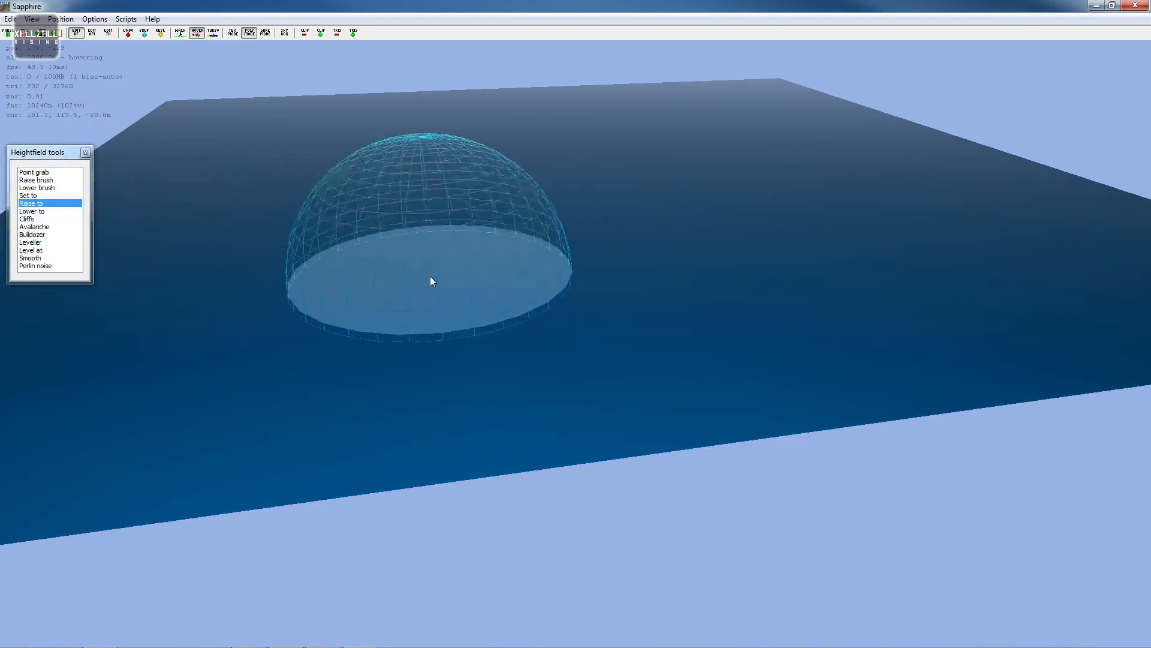
key("w")
key("s")
key("w")
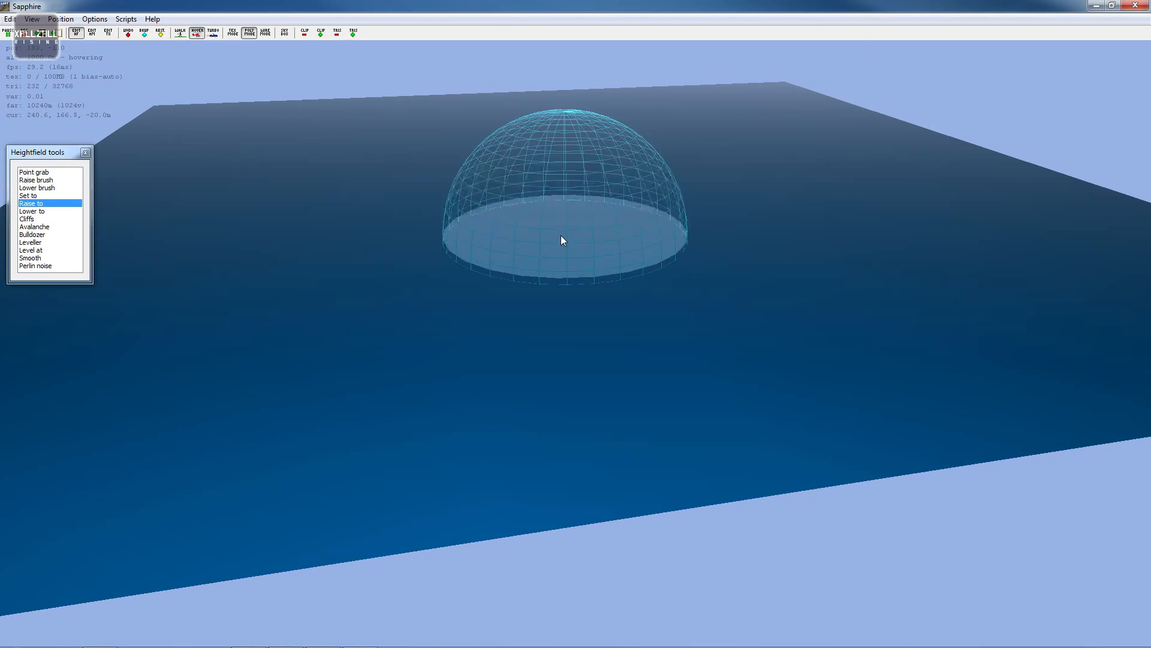
key("s")
key("w")
key("w")
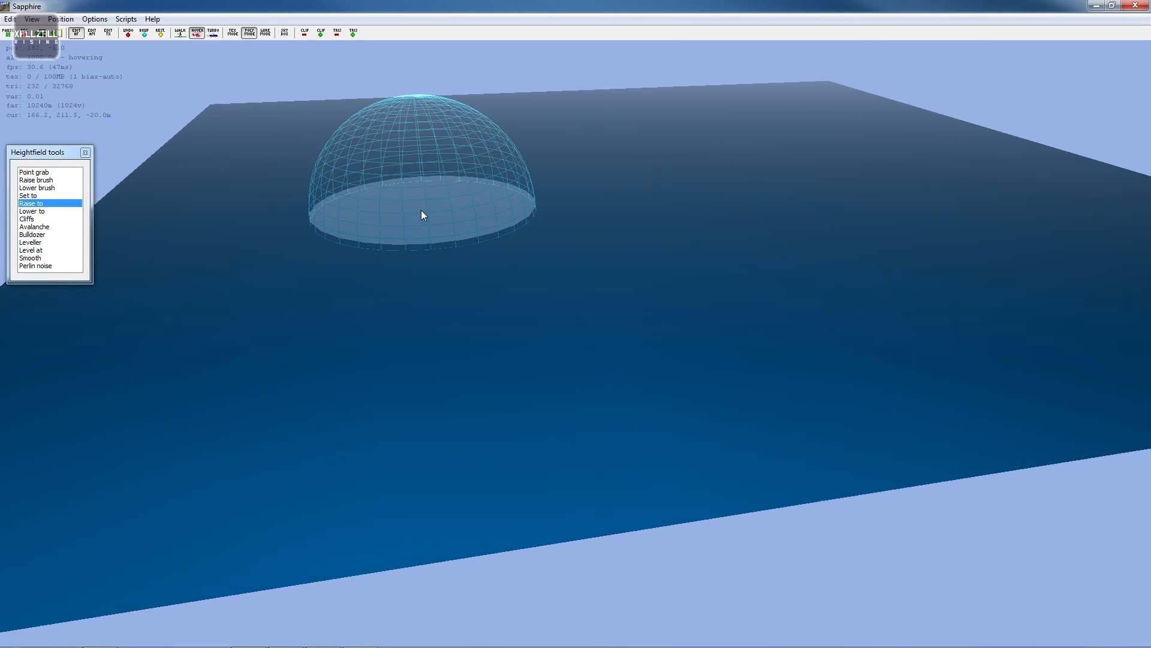
key("s")
key("w")
key("s")
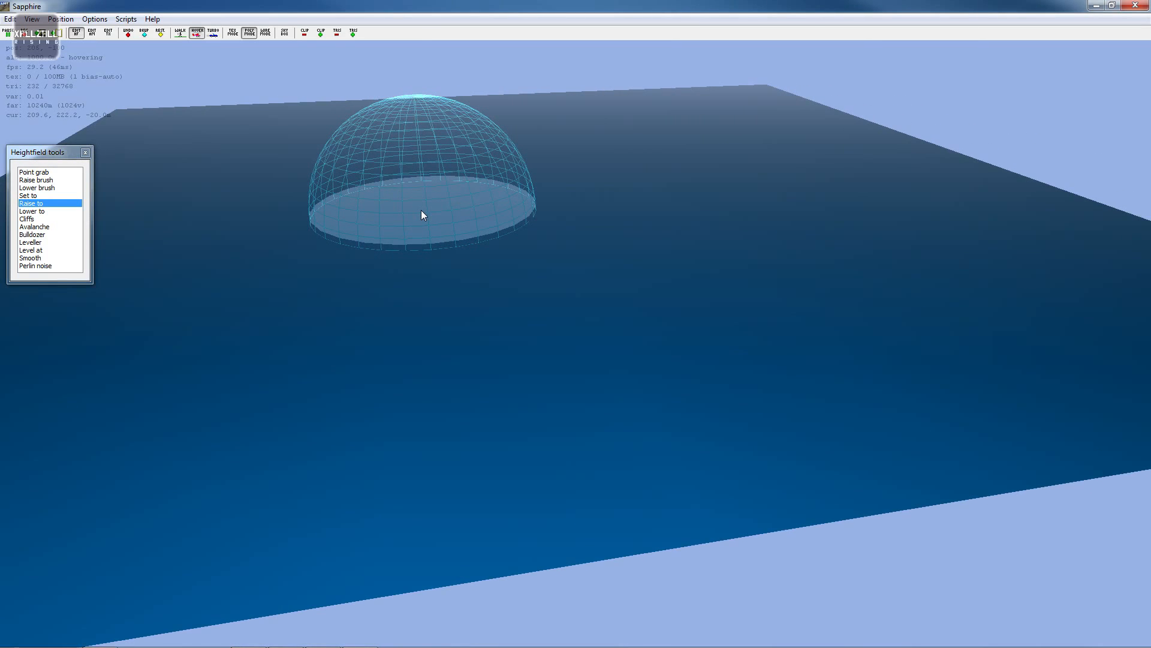
key("w")
key("s")
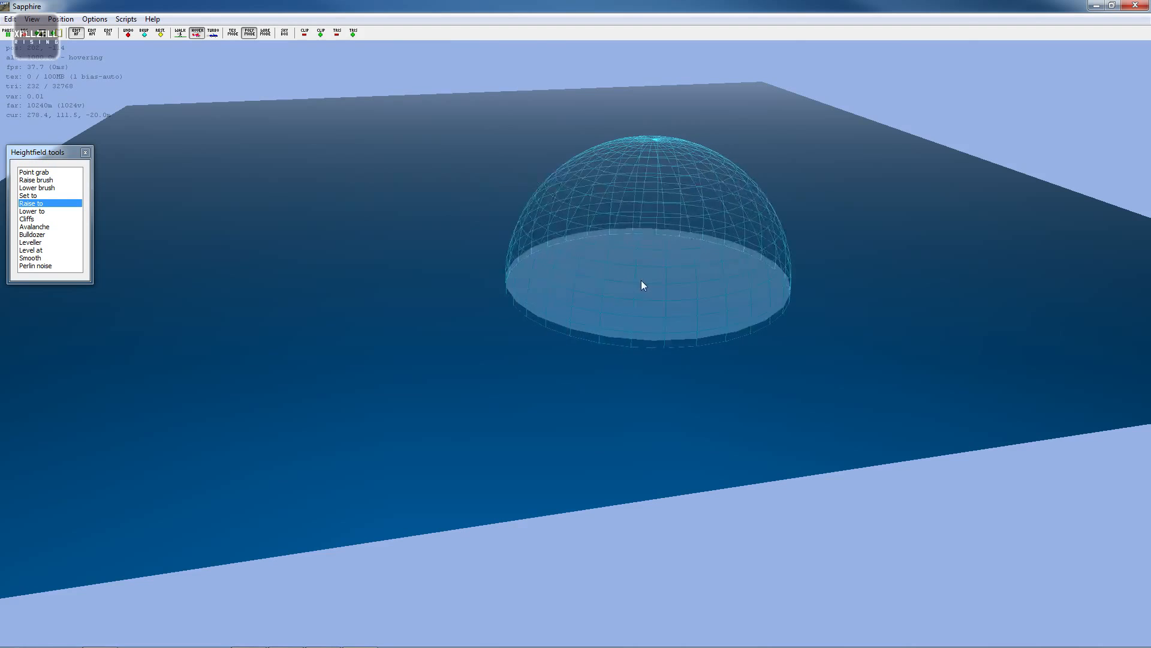
- Shrink the Raise to brush and raise a circular patch of land to 5 m near the map's centre
scroll(484, 218, "up", 3)
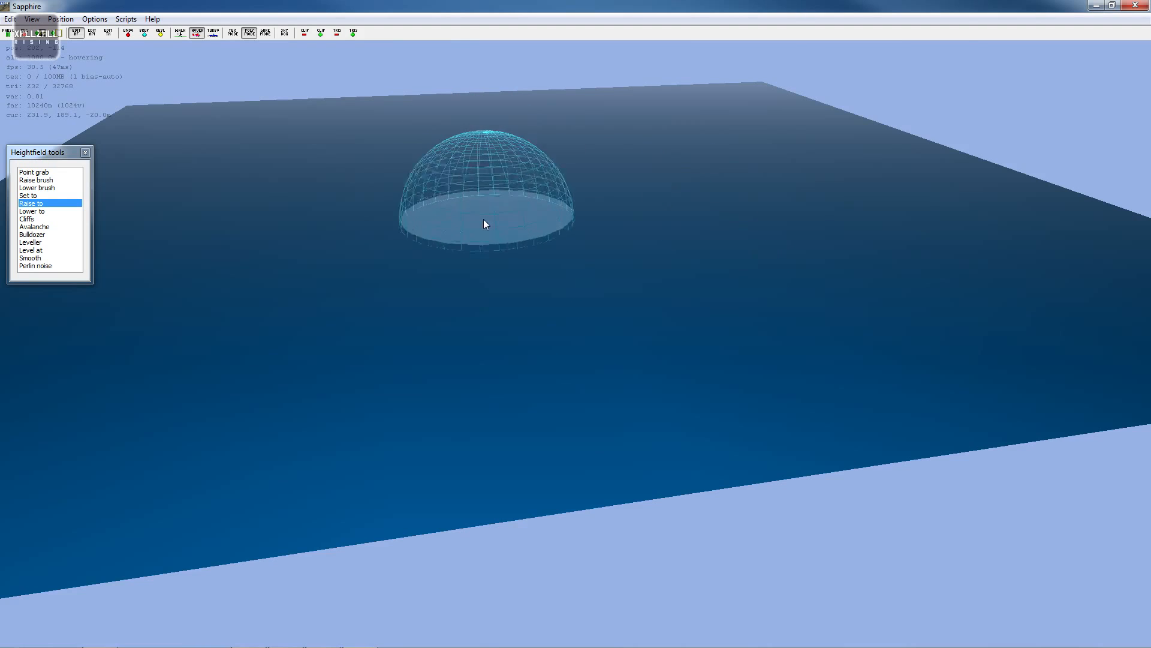
left_click(509, 216)
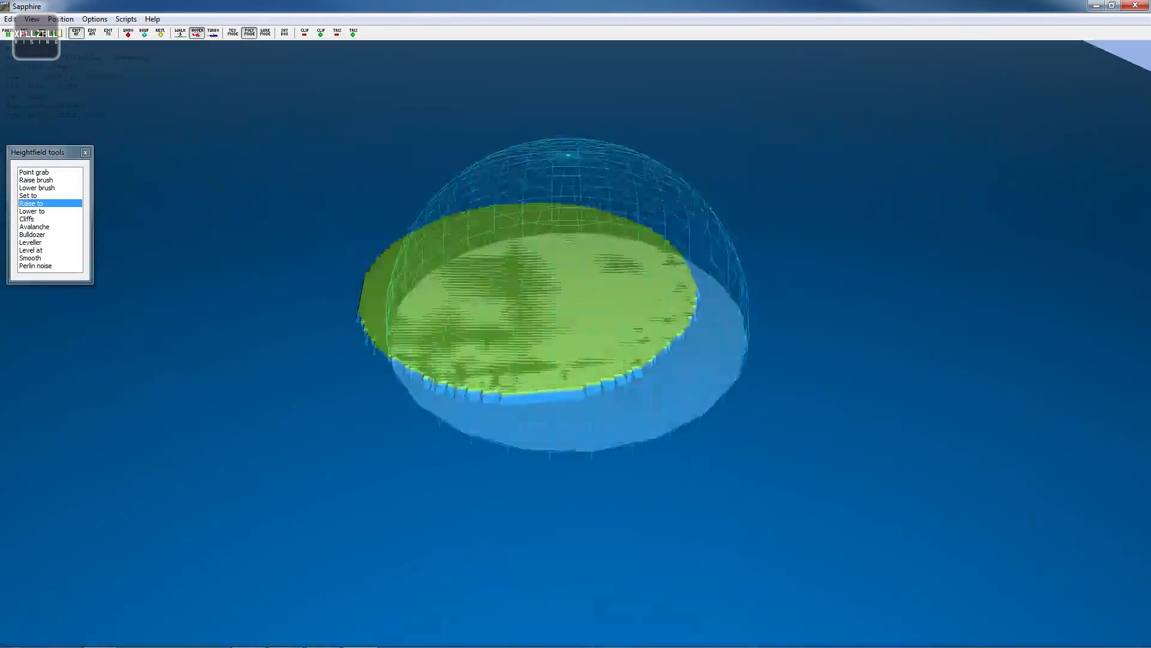
mouse_move(569, 326)
right_mouse_down()
mouse_move(575, 335)
mouse_move(582, 277)
mouse_move(565, 232)
right_mouse_up()
scroll(564, 233, "up", 3)
key("s")
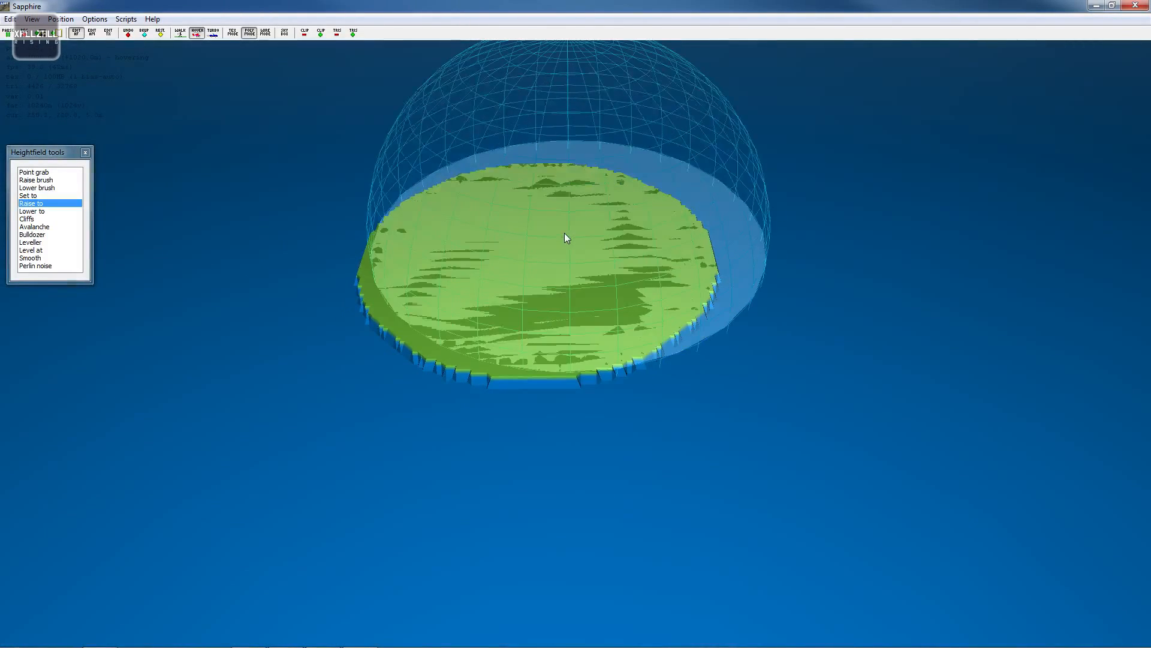
left_click(559, 238)
- Extend the raised land with another Raise to stroke beside the first patch
key("s")
scroll(560, 180, "down", 5)
key("w")
key("d")
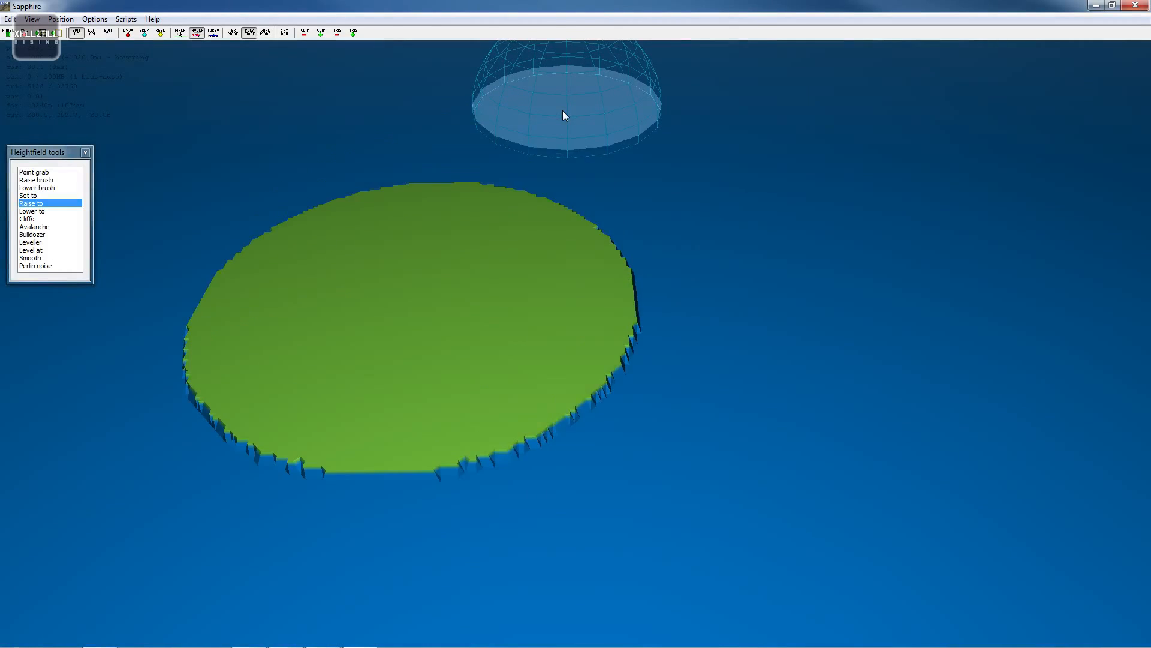
key("s")
key("a")
key("w")
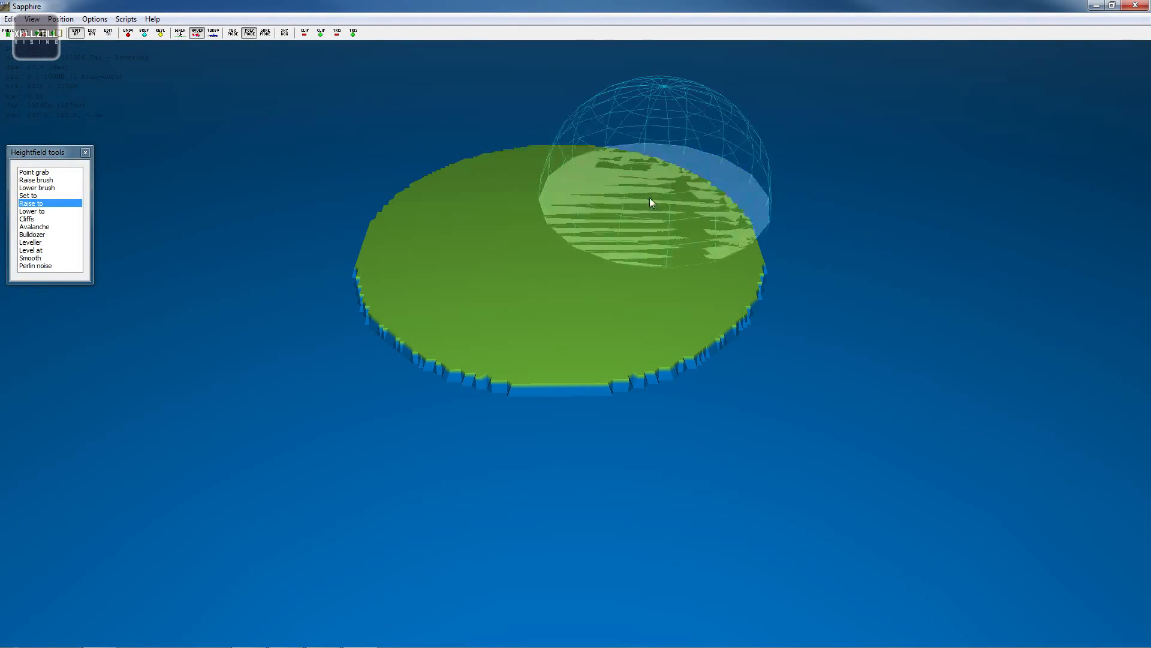
key("d")
key("w")
key("s")
scroll(402, 239, "down", 4)
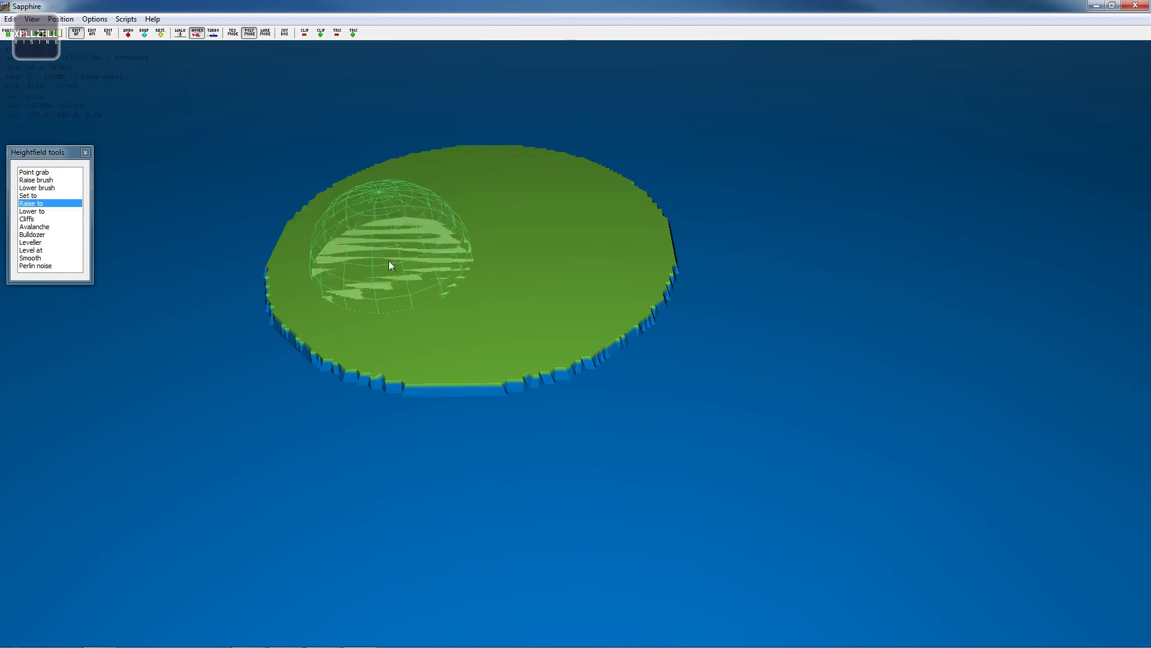
key("s")
key("a")
key("p")
mouse_move(463, 233)
left_mouse_down()
mouse_move(391, 313)
mouse_move(488, 403)
mouse_move(537, 326)
mouse_move(569, 314)
left_mouse_up()
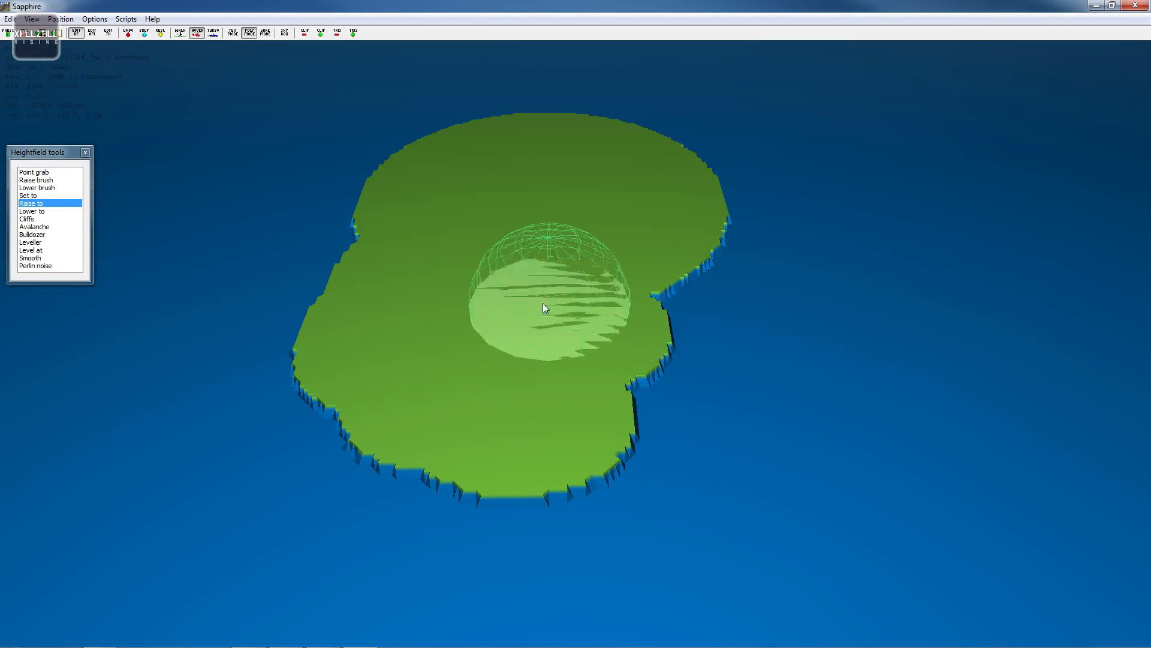
- Paint more raised land with Raise to, shaping the island into a hook around a bay
key("w")
key("a")
key("d")
mouse_move(566, 245)
left_mouse_down()
mouse_move(933, 290)
mouse_move(613, 181)
left_mouse_up()
left_click_drag(427, 170, 532, 175)
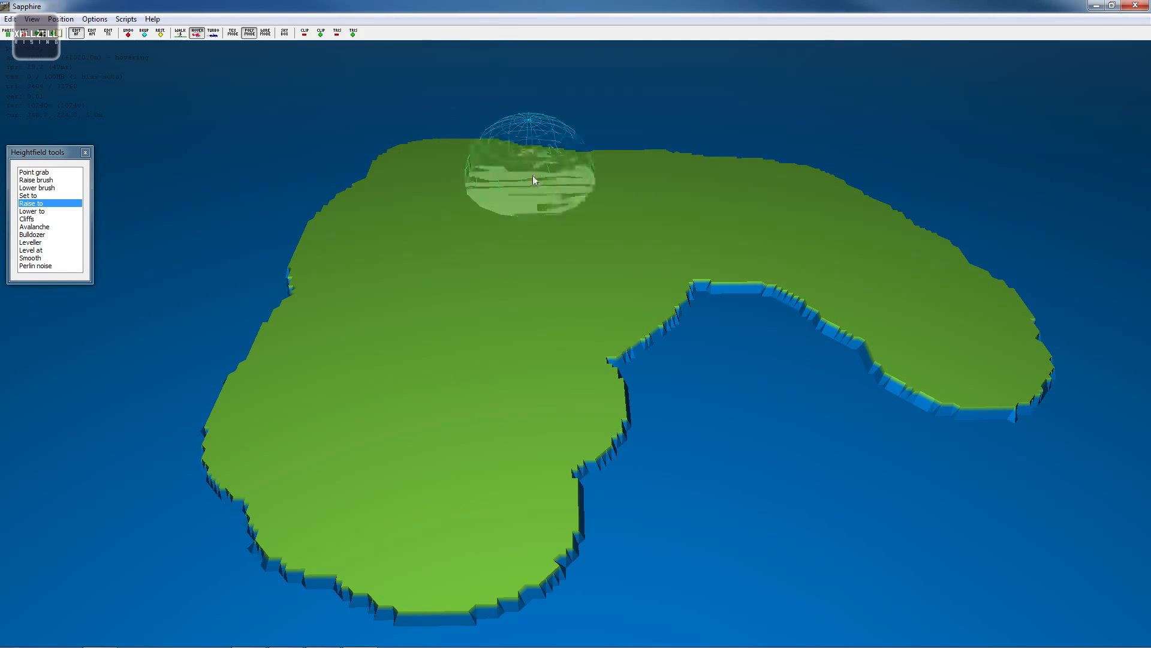
- Broaden the island's western part with further Raise to strokes
key("s")
key("w")
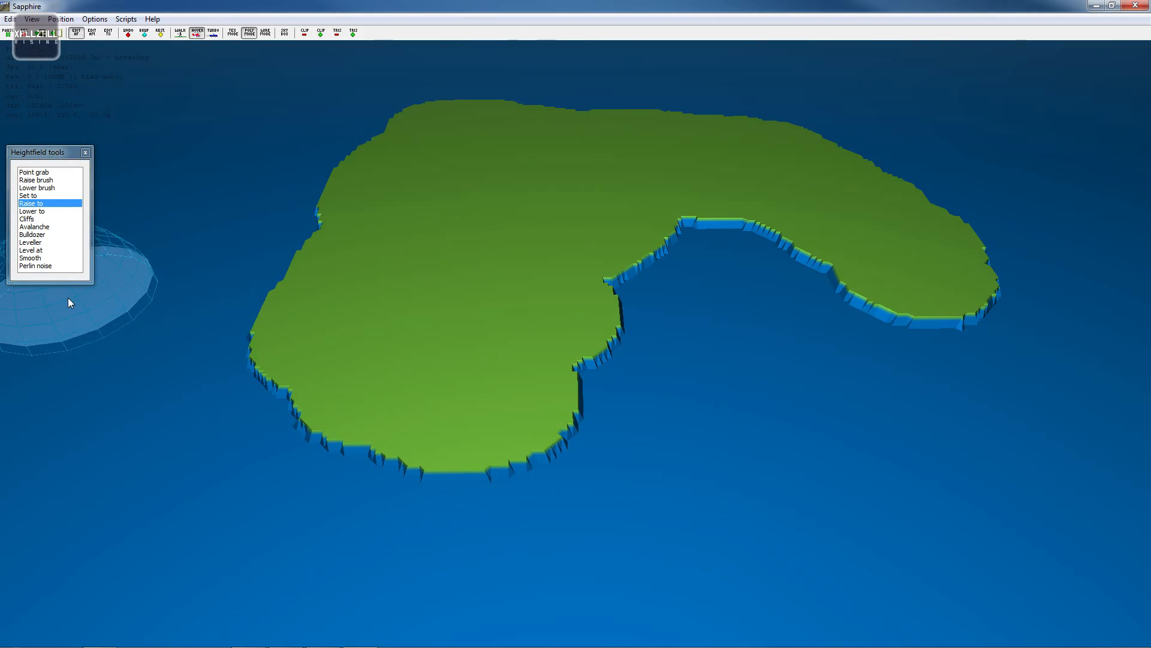
key("s")
key("d")
key("w")
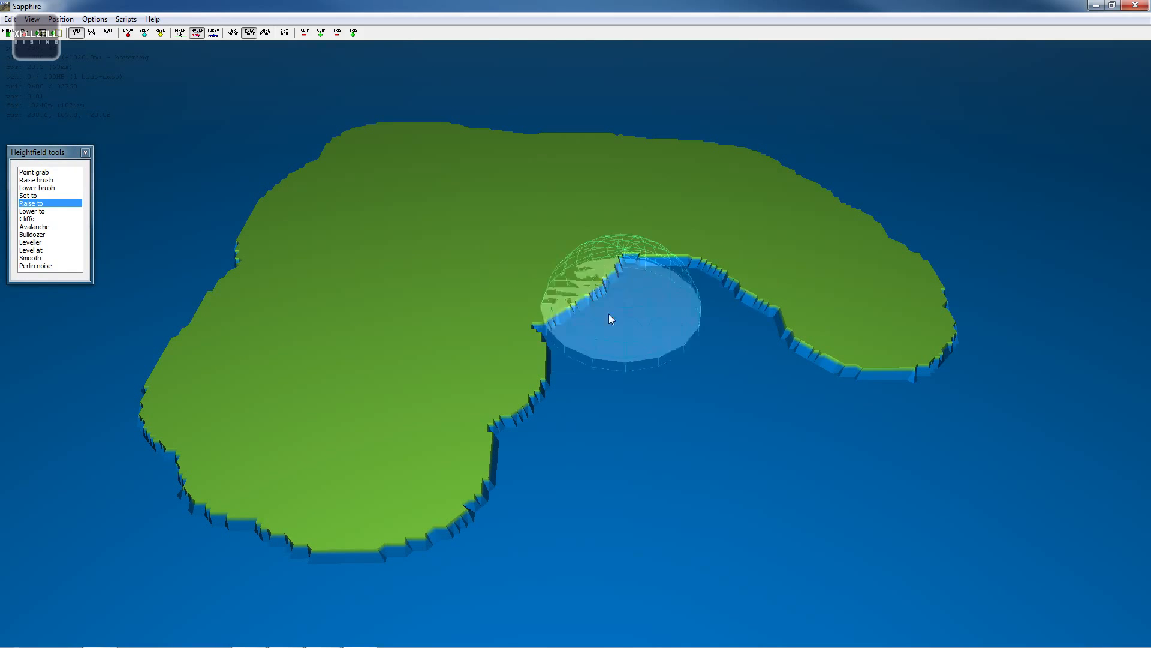
mouse_move(541, 330)
left_mouse_down()
mouse_move(541, 384)
mouse_move(249, 331)
mouse_move(398, 454)
left_mouse_up()
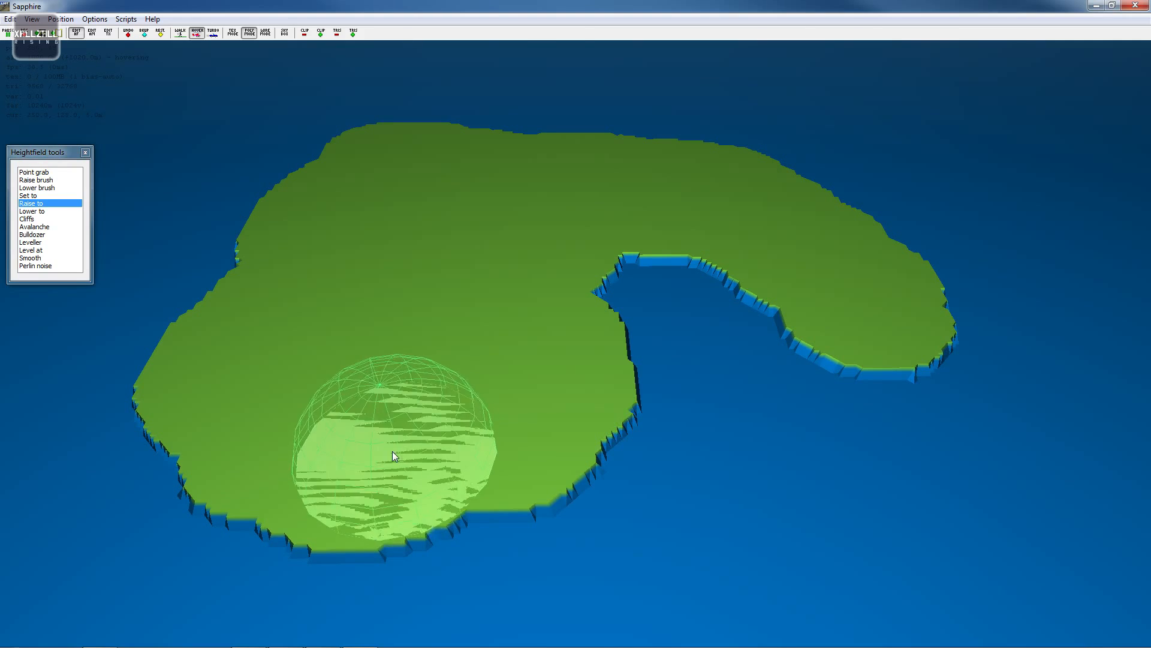
key("a")
key("w")
key("w")
key("s")
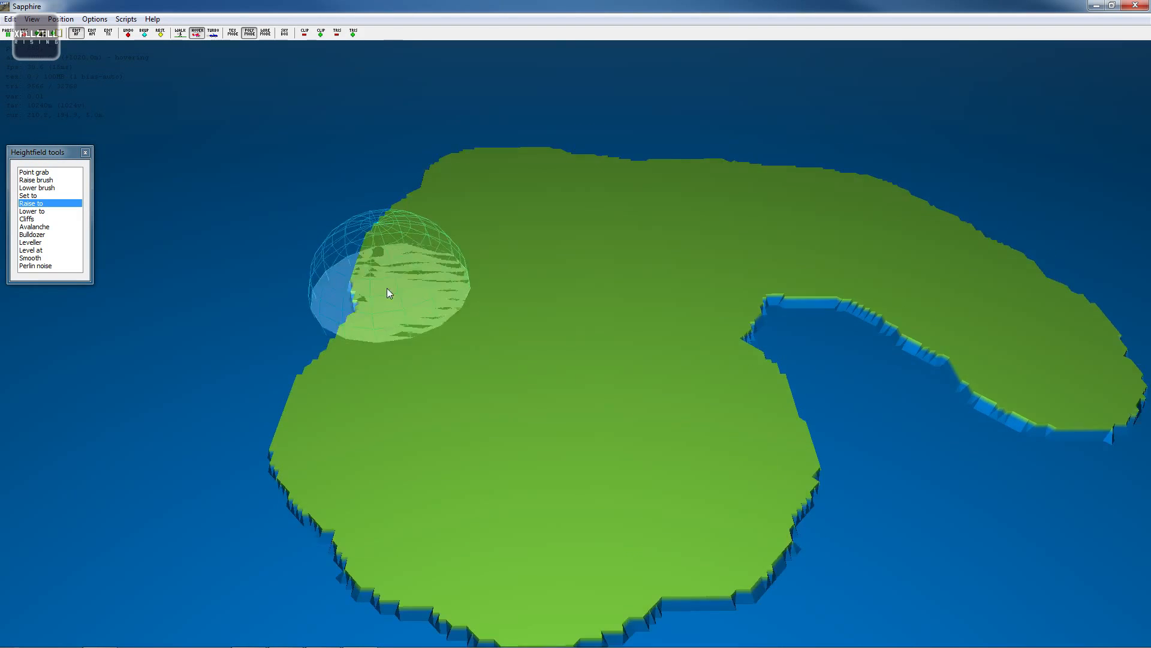
key("d")
key("a")
key("d")
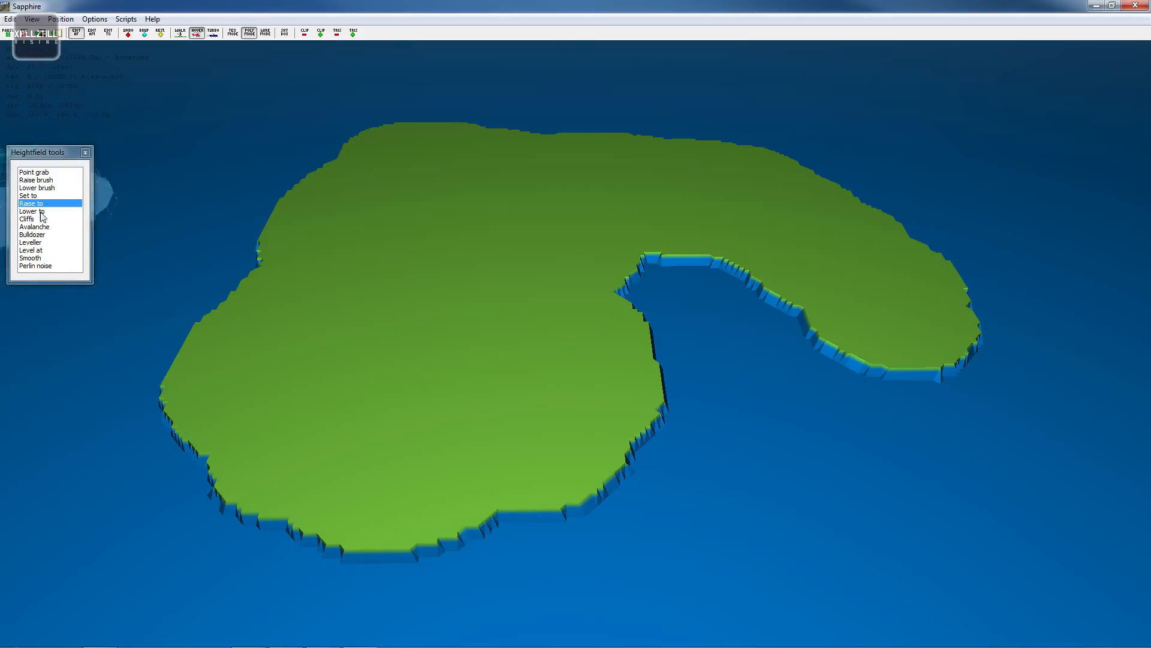
- Switch to the Raise brush and build a hill on the island's western half
left_click(50, 181)
key("s")
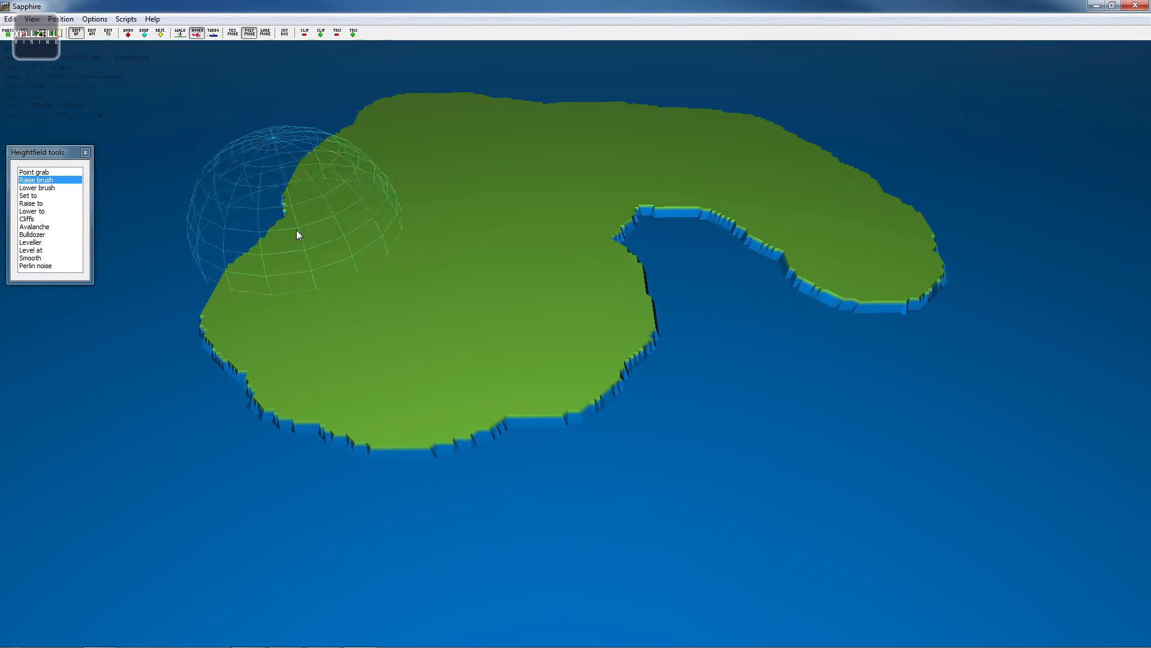
key("w")
key("s")
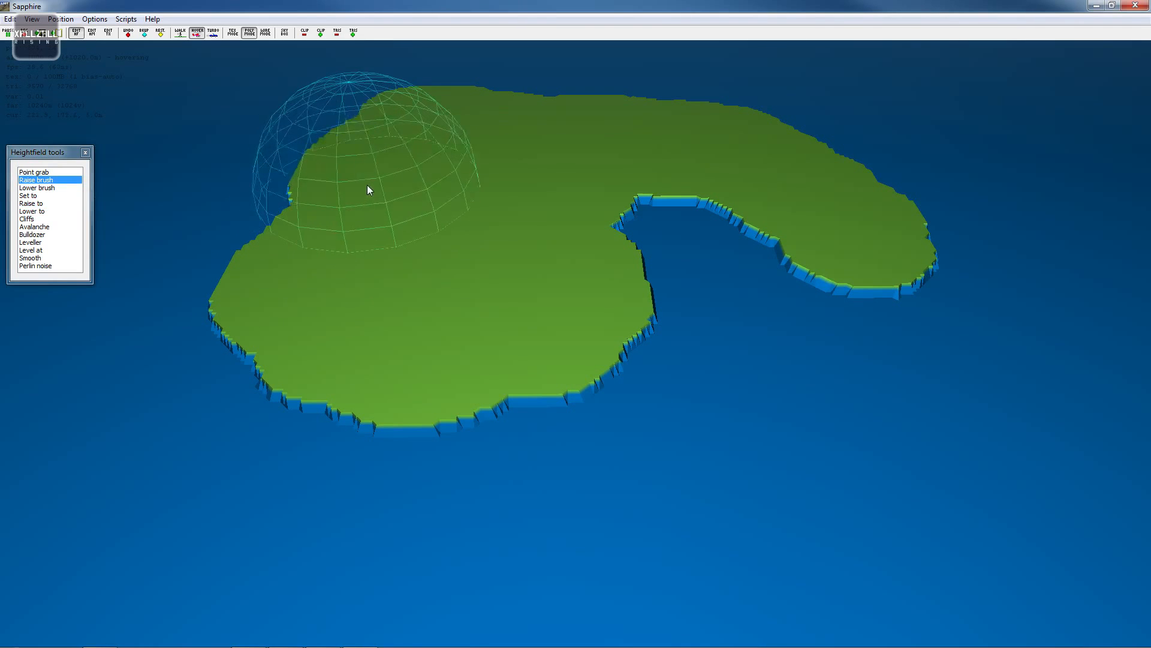
key("s")
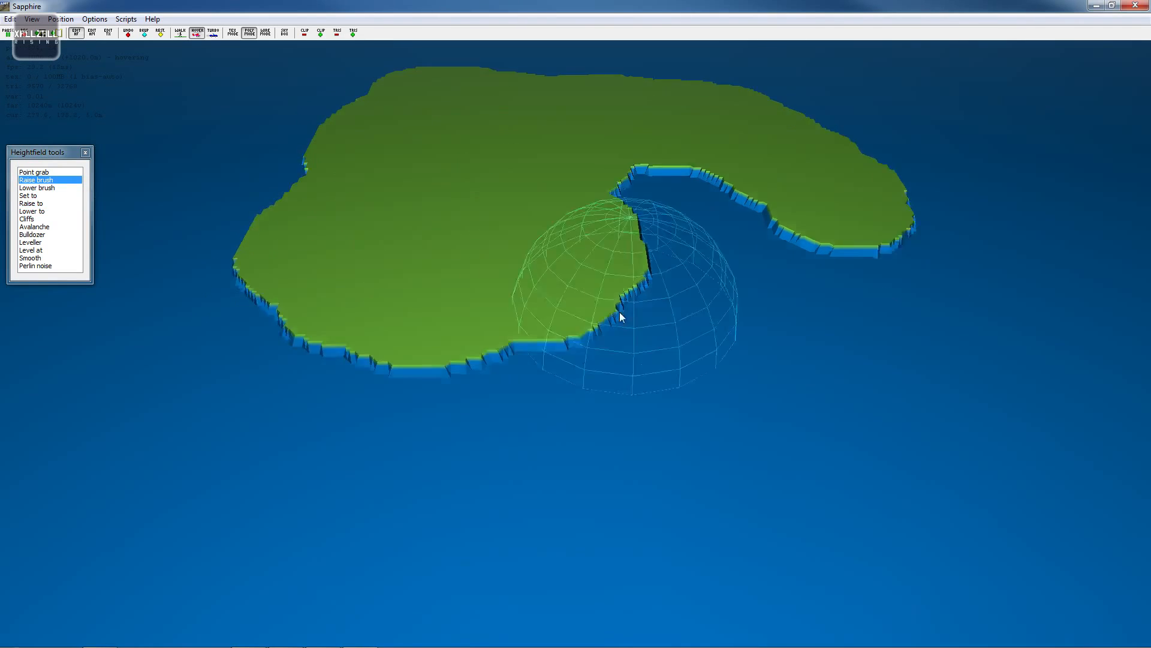
mouse_move(367, 182)
left_mouse_down()
mouse_move(360, 170)
mouse_move(401, 251)
mouse_move(486, 250)
mouse_move(398, 163)
mouse_move(352, 199)
mouse_move(360, 248)
mouse_move(423, 262)
mouse_move(493, 207)
left_mouse_up()
- Raise a separate small island in the water southeast of the main island with the Raise brush
key("w")
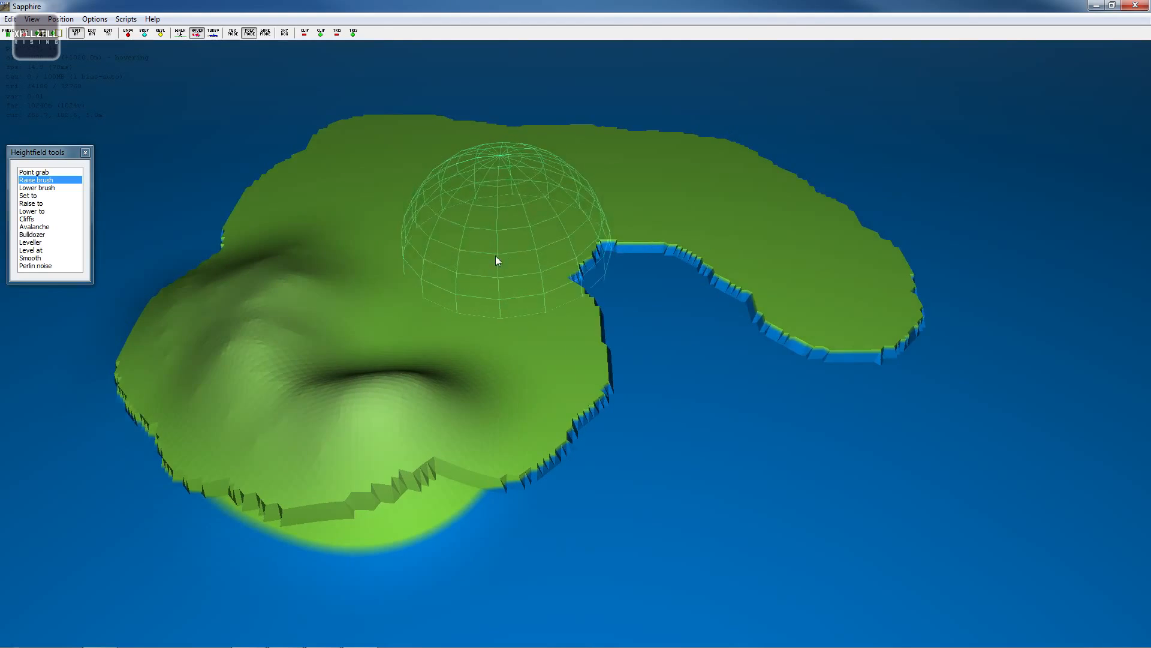
key("d")
key("s")
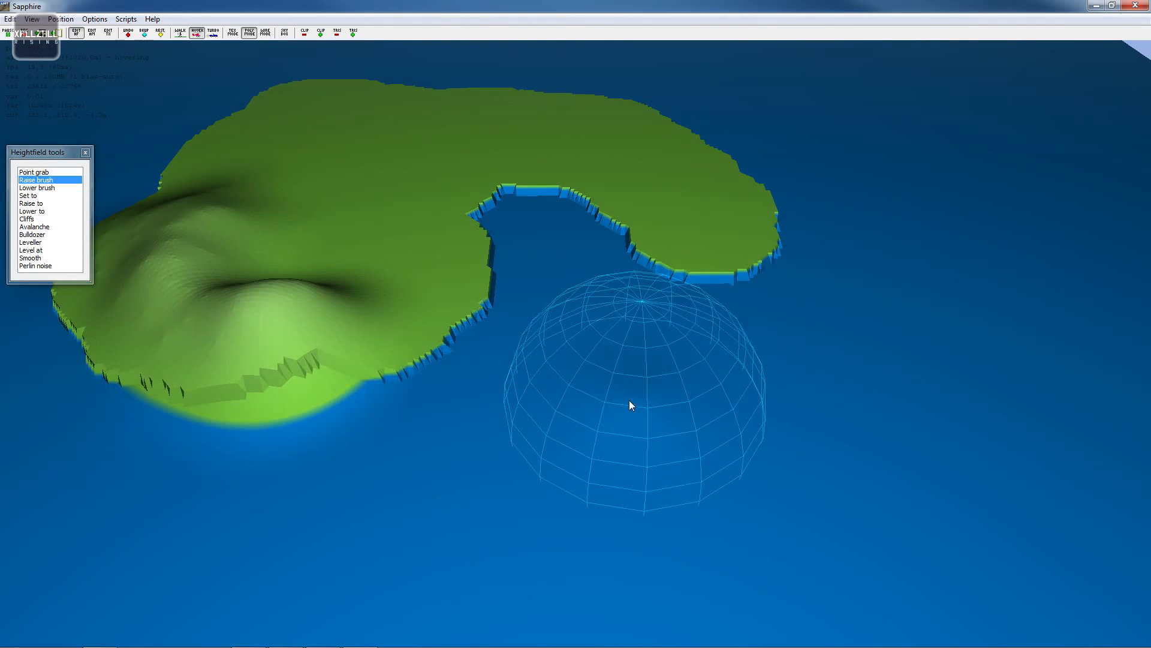
mouse_move(629, 401)
left_mouse_down()
mouse_move(654, 404)
mouse_move(640, 436)
mouse_move(614, 406)
left_mouse_up()
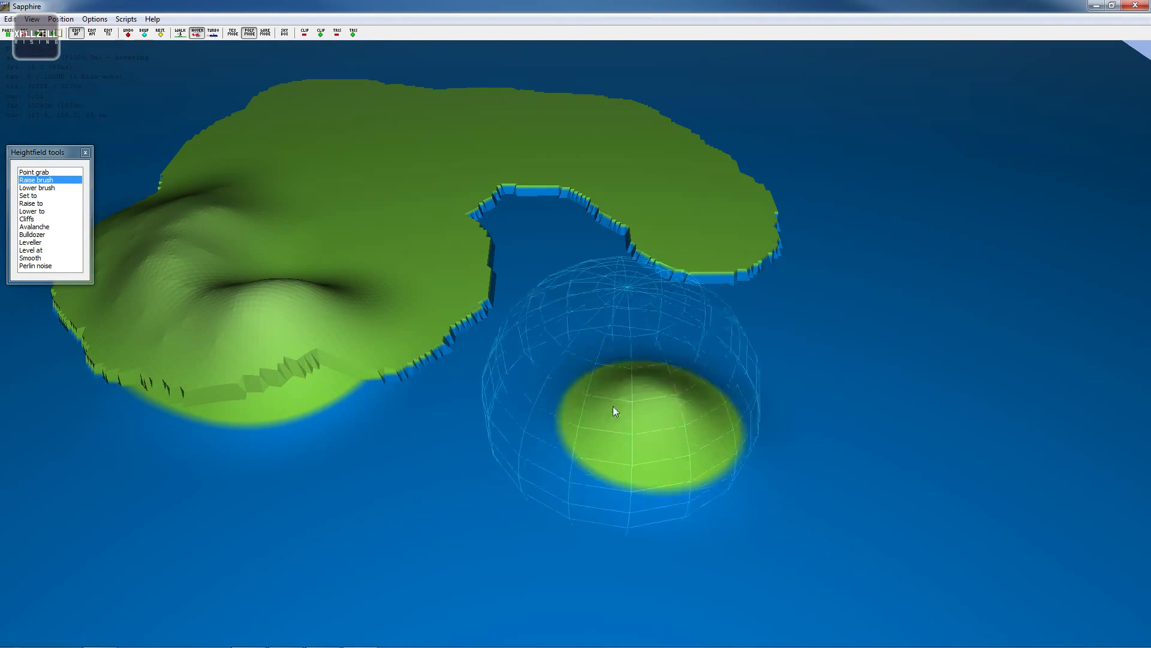
key("d")
mouse_move(677, 446)
left_mouse_down()
mouse_move(603, 494)
mouse_move(444, 413)
left_mouse_up()
key("a")
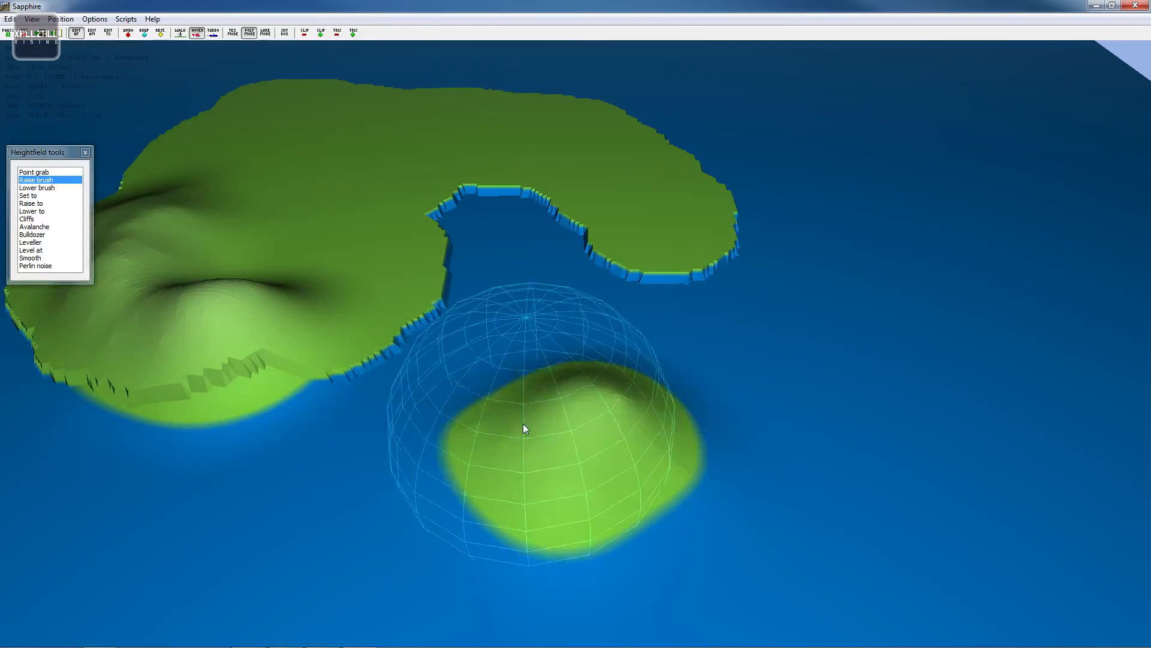
- Add further raised hills across the main island's western half with the Raise brush
key("w")
key("a")
key("s")
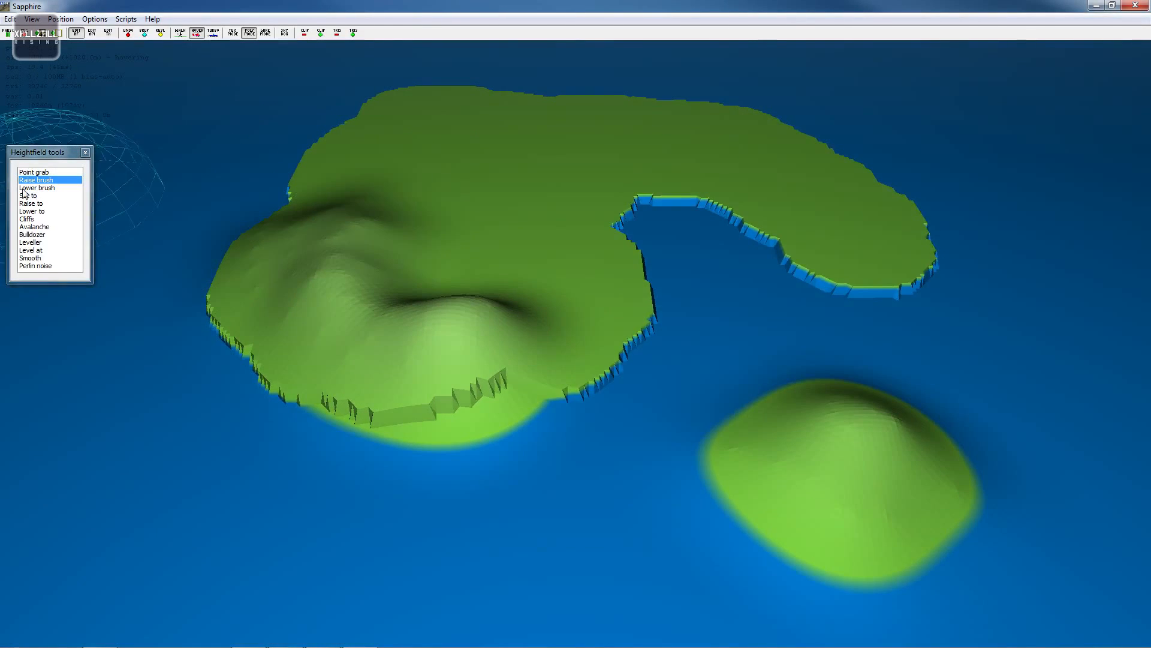
key("w")
key("s")
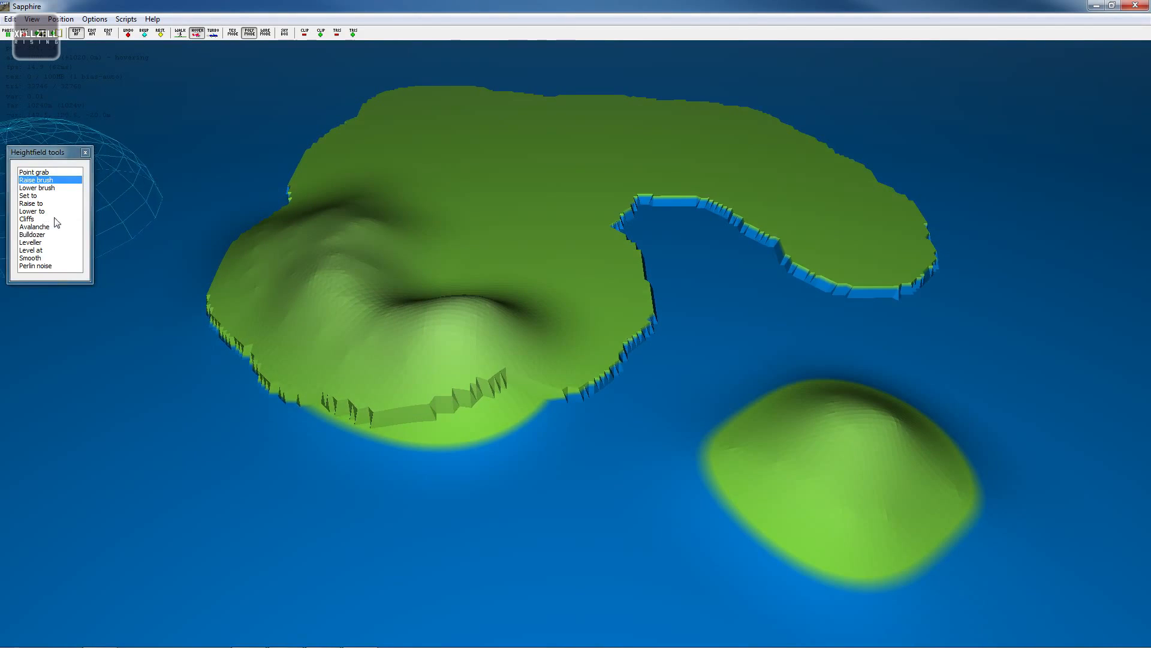
key("a")
mouse_move(240, 275)
left_mouse_down()
mouse_move(420, 291)
mouse_move(321, 237)
mouse_move(535, 360)
mouse_move(632, 303)
mouse_move(415, 296)
left_mouse_up()
key("a")
key("w")
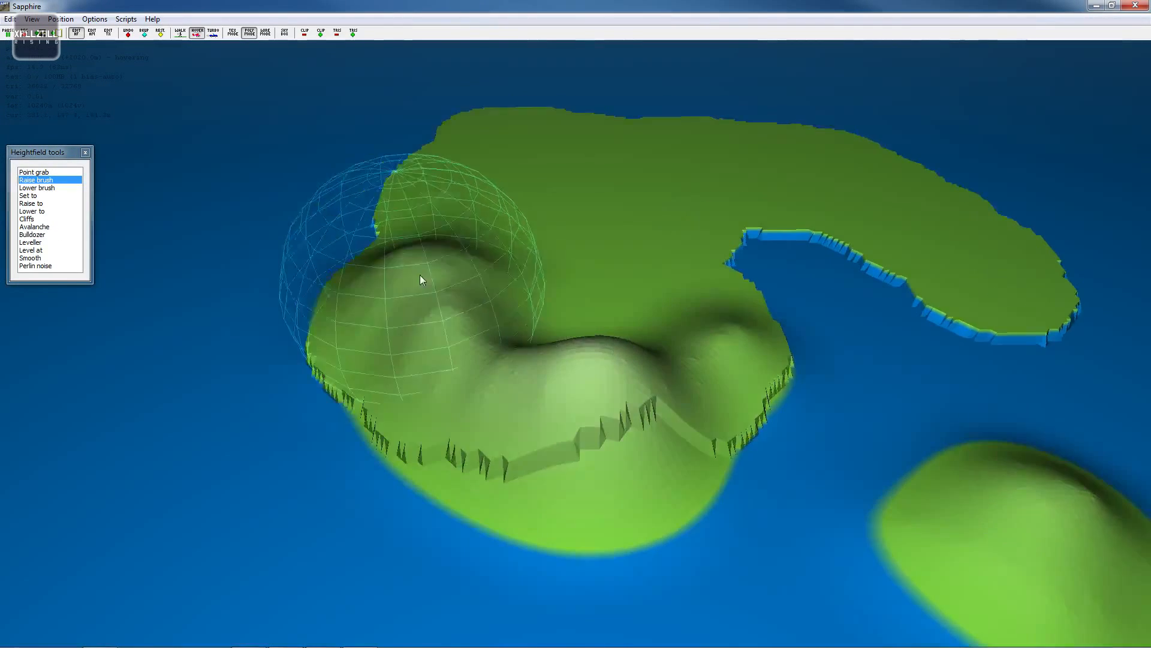
mouse_move(393, 247)
left_mouse_down()
mouse_move(442, 193)
mouse_move(398, 236)
mouse_move(380, 308)
mouse_move(436, 303)
mouse_move(565, 324)
mouse_move(397, 300)
mouse_move(448, 394)
left_mouse_up()
key("s")
key("a")
key("s")
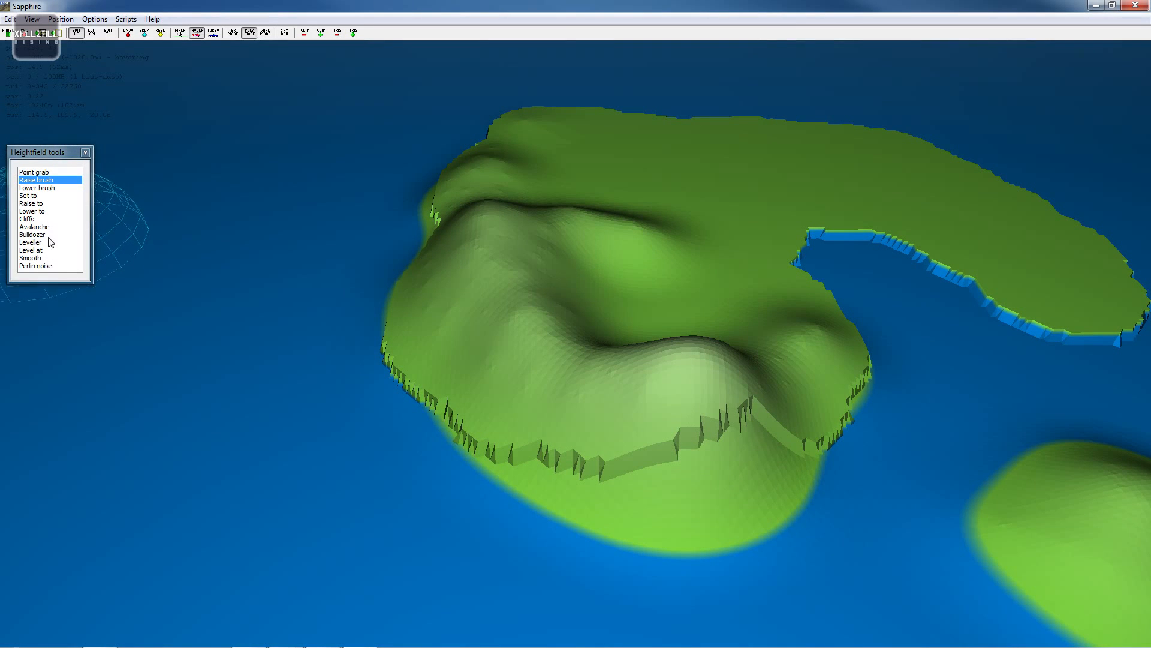
- Switch to the Smooth tool and smooth the cliff edge at the island's hooked eastern tip
key("d")
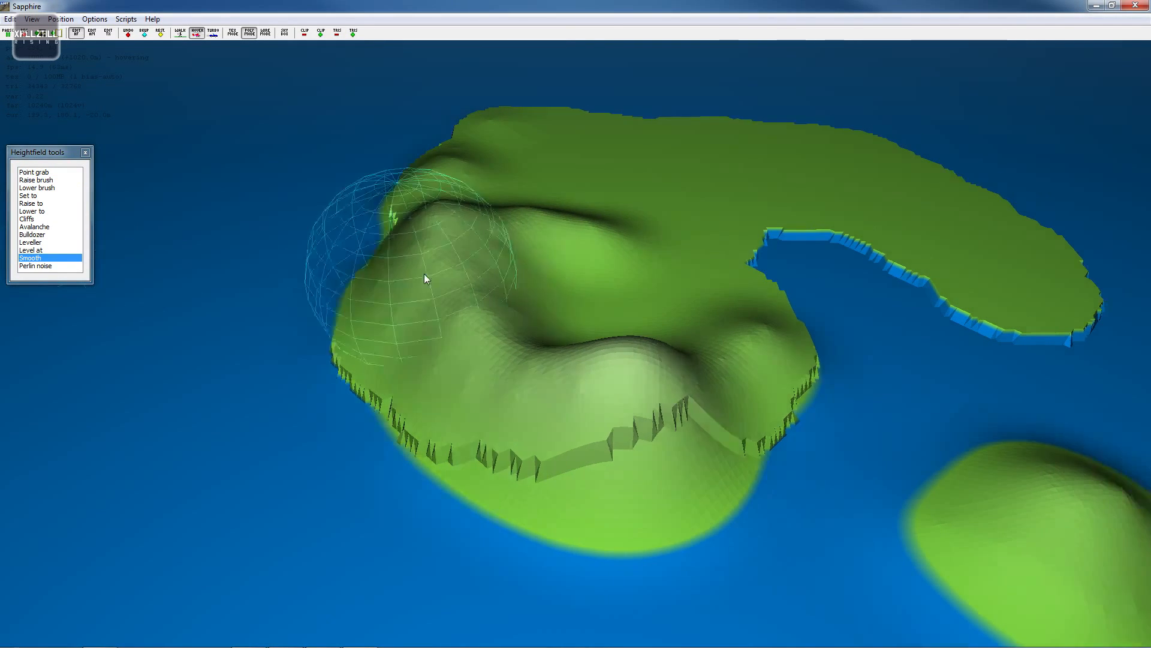
key("s")
key("w")
key("w")
key("d")
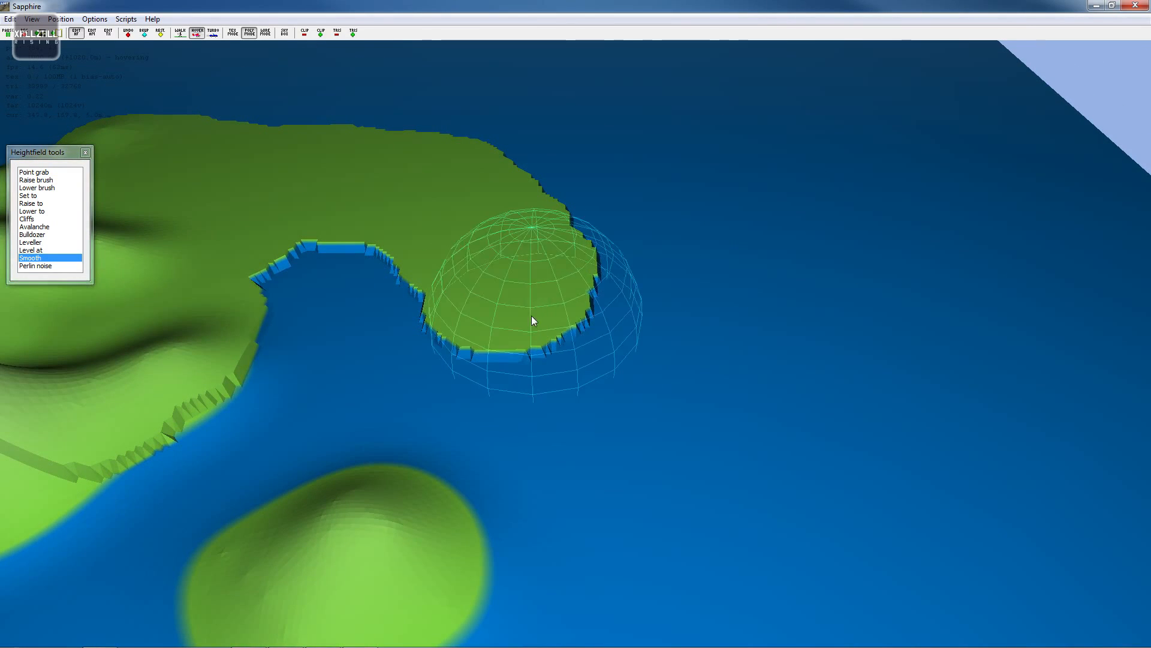
mouse_move(588, 307)
left_mouse_down()
mouse_move(591, 258)
mouse_move(582, 328)
mouse_move(485, 346)
left_mouse_up()
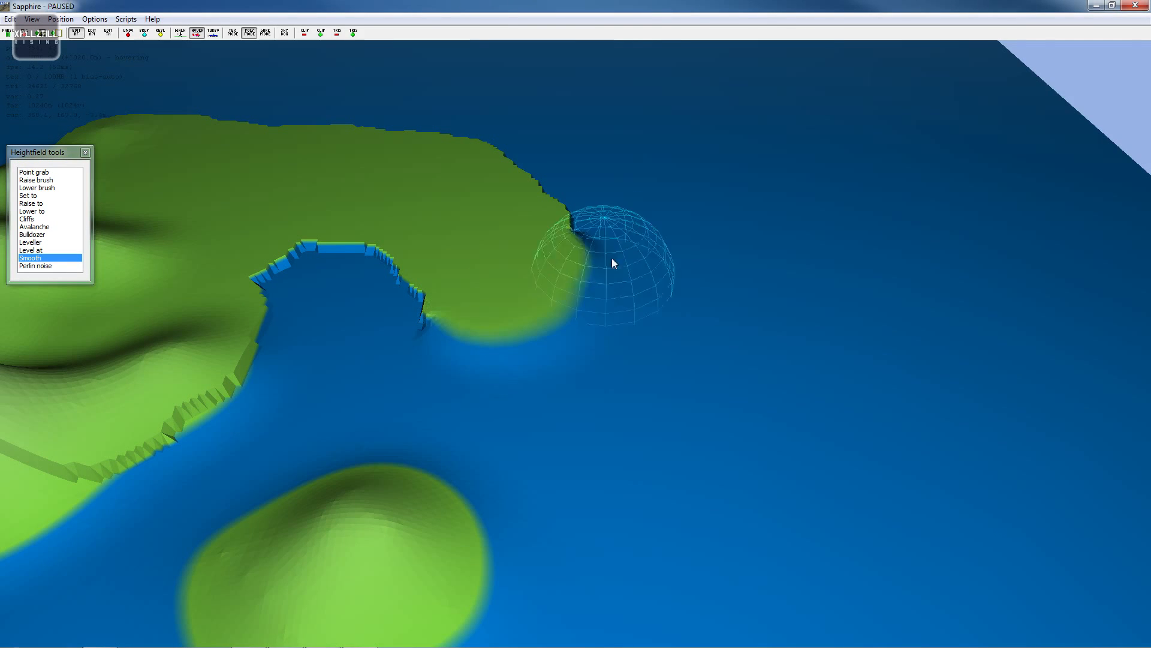
- Continue smoothing the coastline around the hooked eastern tip
scroll(620, 320, "up", 10)
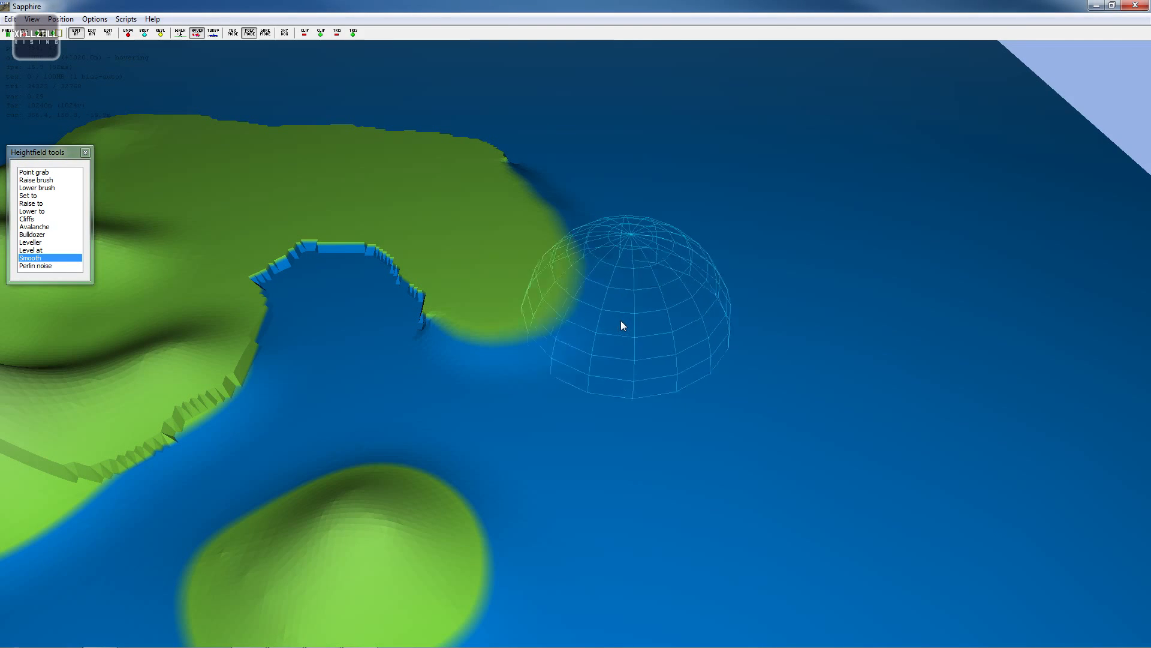
mouse_move(559, 295)
left_mouse_down()
mouse_move(549, 309)
mouse_move(567, 323)
left_mouse_up()
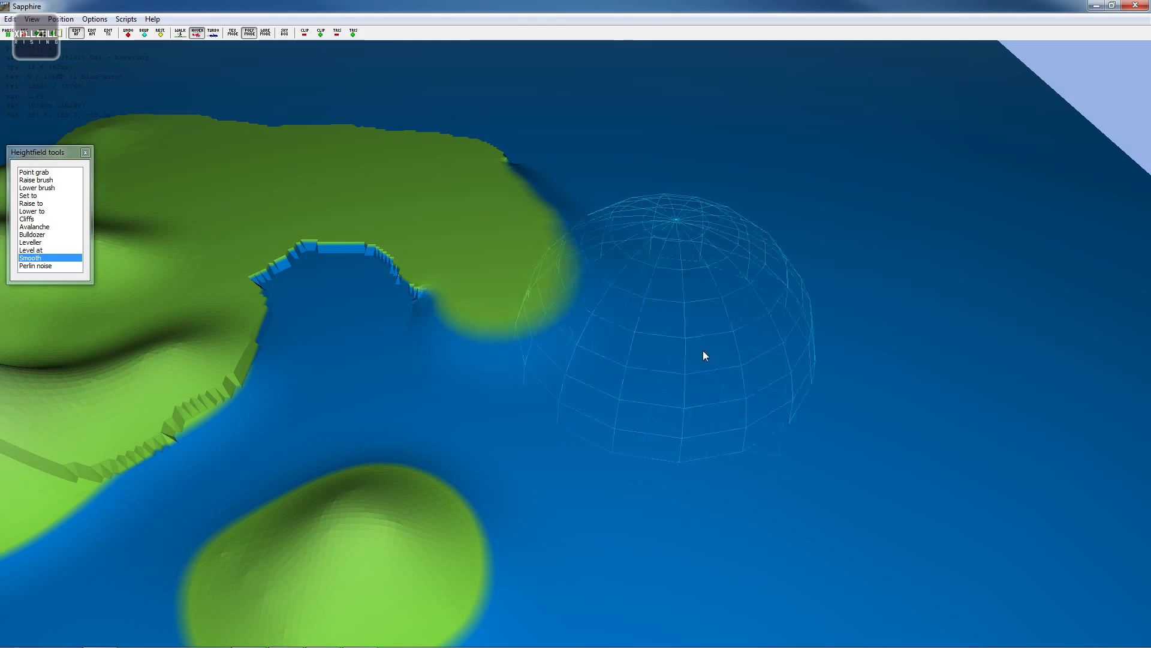
key("w")
scroll(661, 305, "up", 5)
key("a")
scroll(703, 270, "up", 4)
key("w")
scroll(743, 268, "down", 10)
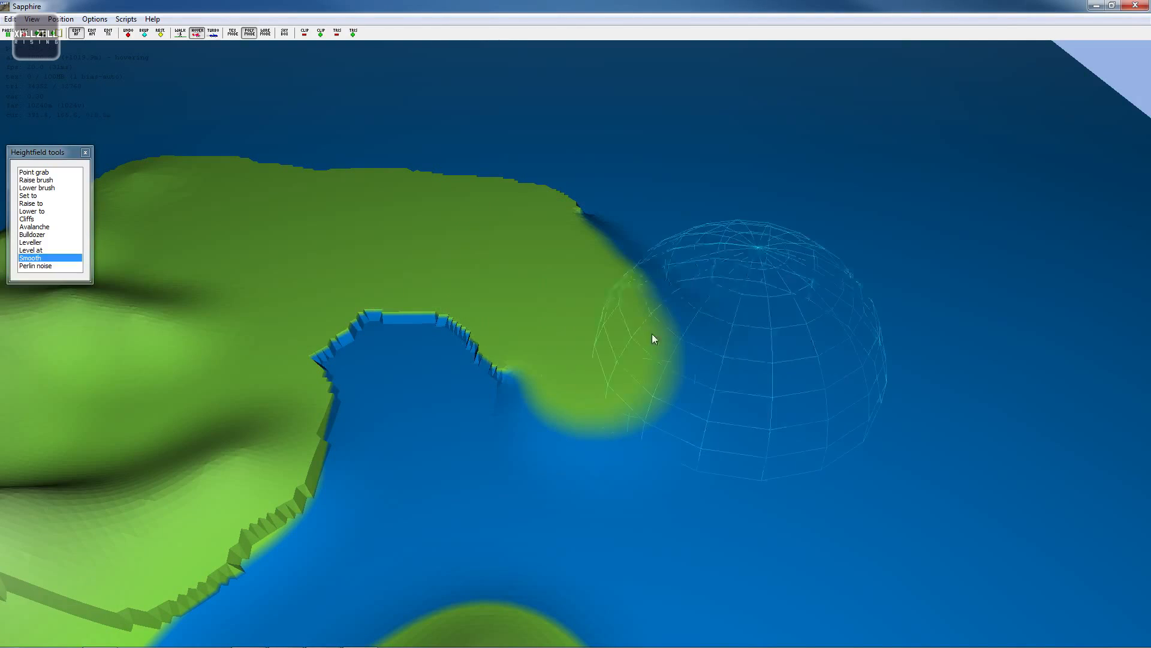
- Smooth the stepped cliff along the main island's southern coast
scroll(574, 311, "down", 5)
key("a")
key("a")
key("s")
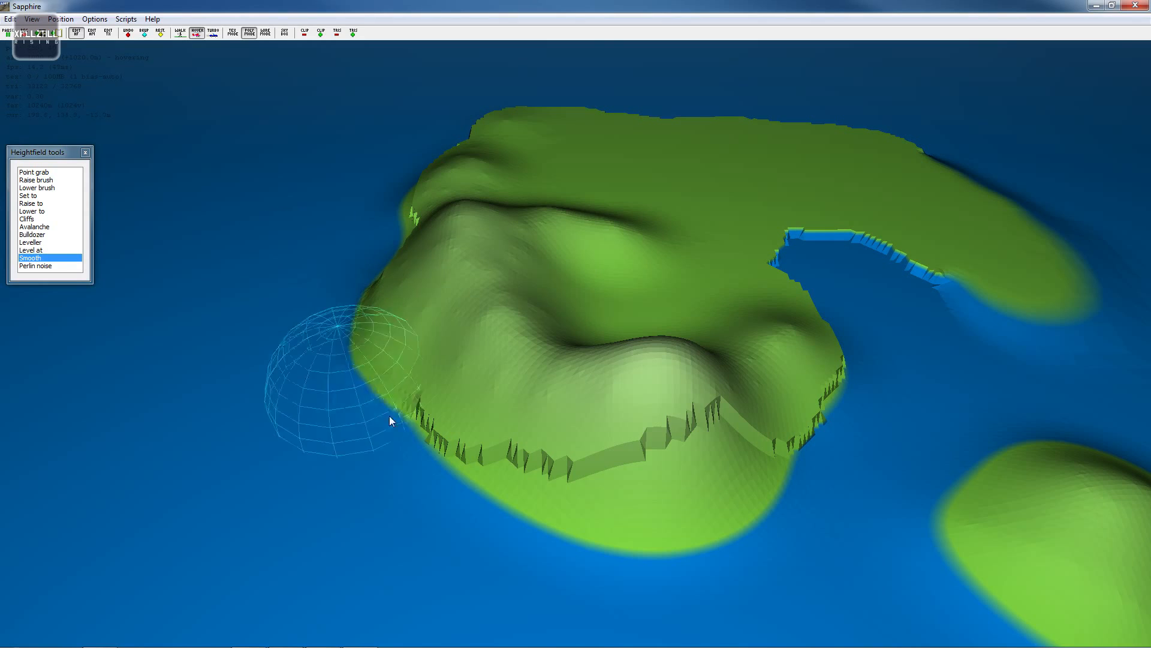
mouse_move(389, 415)
left_mouse_down()
mouse_move(583, 501)
mouse_move(719, 527)
mouse_move(447, 419)
left_mouse_up()
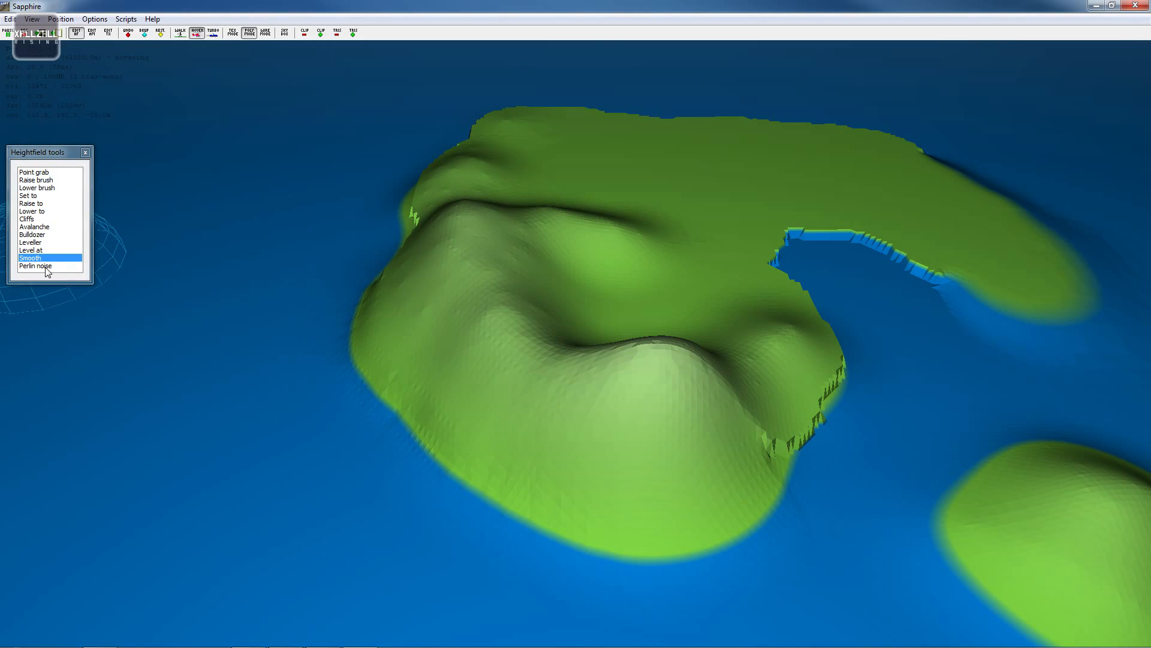
- Switch to the Cliffs tool and accept its default height
left_click(32, 234)
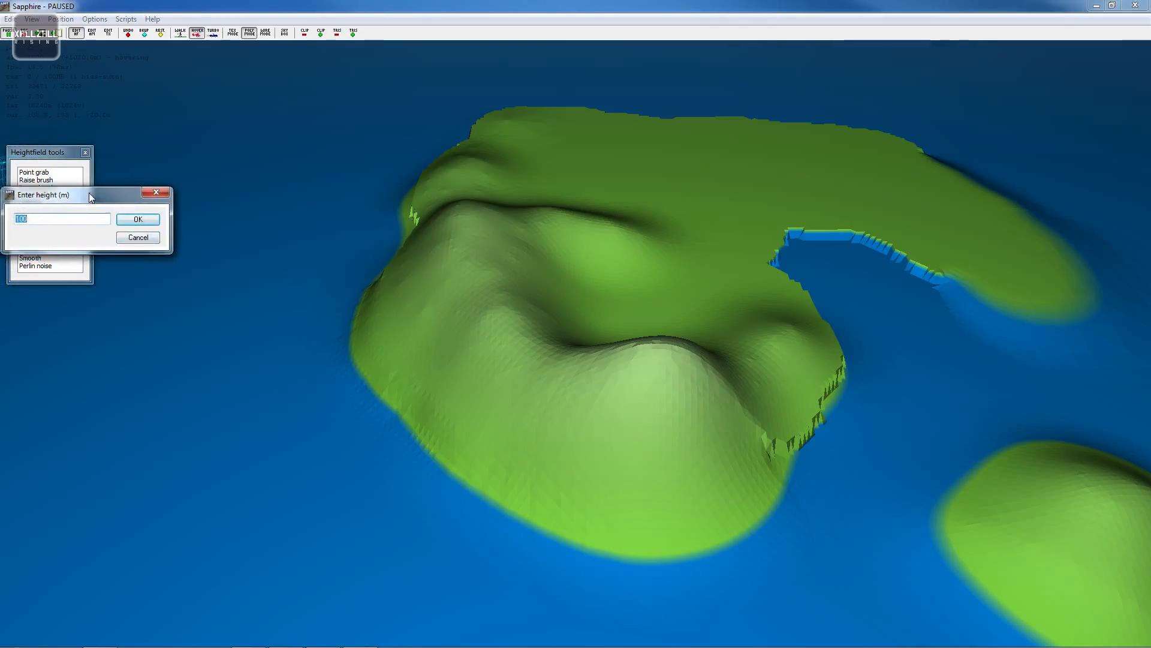
left_click_drag(88, 193, 124, 232)
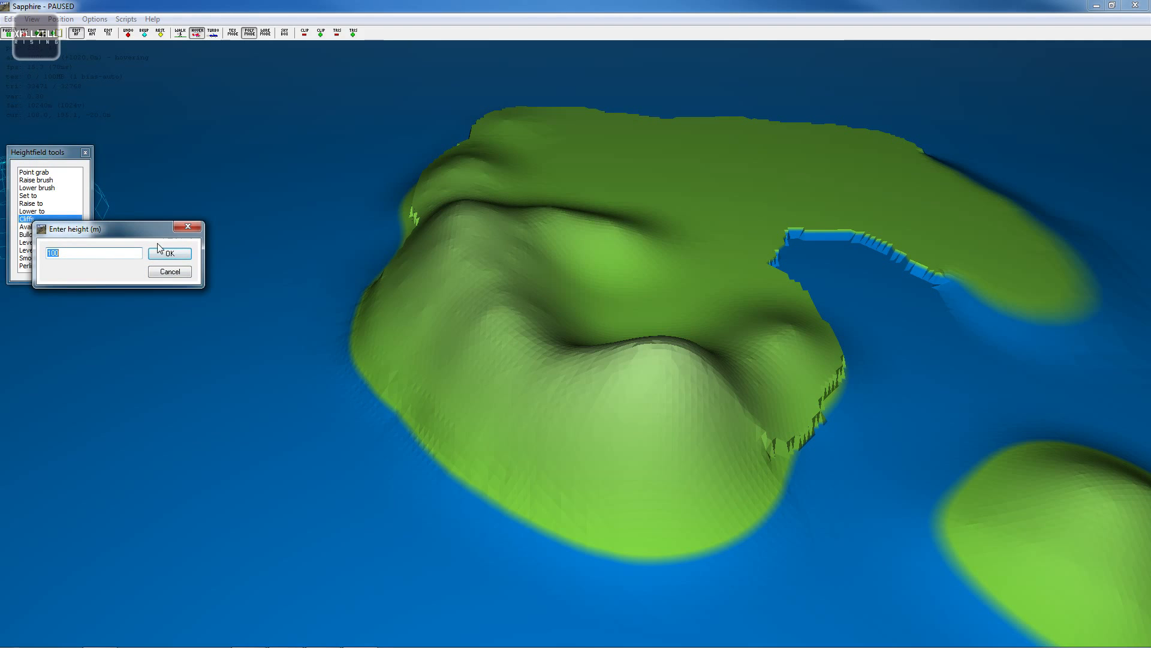
left_click(174, 252)
key("s")
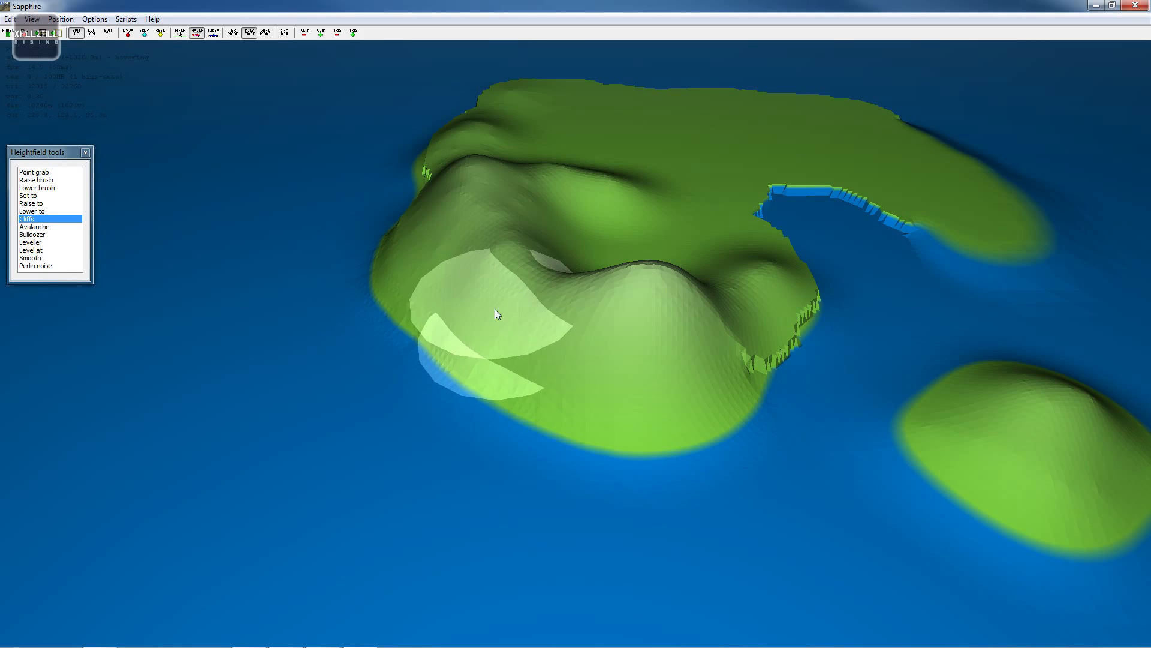
- Carve a cliff into the main island's western shoreline with the Cliffs tool
mouse_move(624, 336)
left_mouse_down()
mouse_move(617, 372)
mouse_move(554, 440)
mouse_move(528, 324)
mouse_move(467, 381)
mouse_move(459, 274)
mouse_move(434, 338)
mouse_move(426, 259)
mouse_move(416, 279)
mouse_move(424, 233)
mouse_move(478, 334)
mouse_move(660, 367)
mouse_move(720, 442)
mouse_move(729, 368)
left_mouse_up()
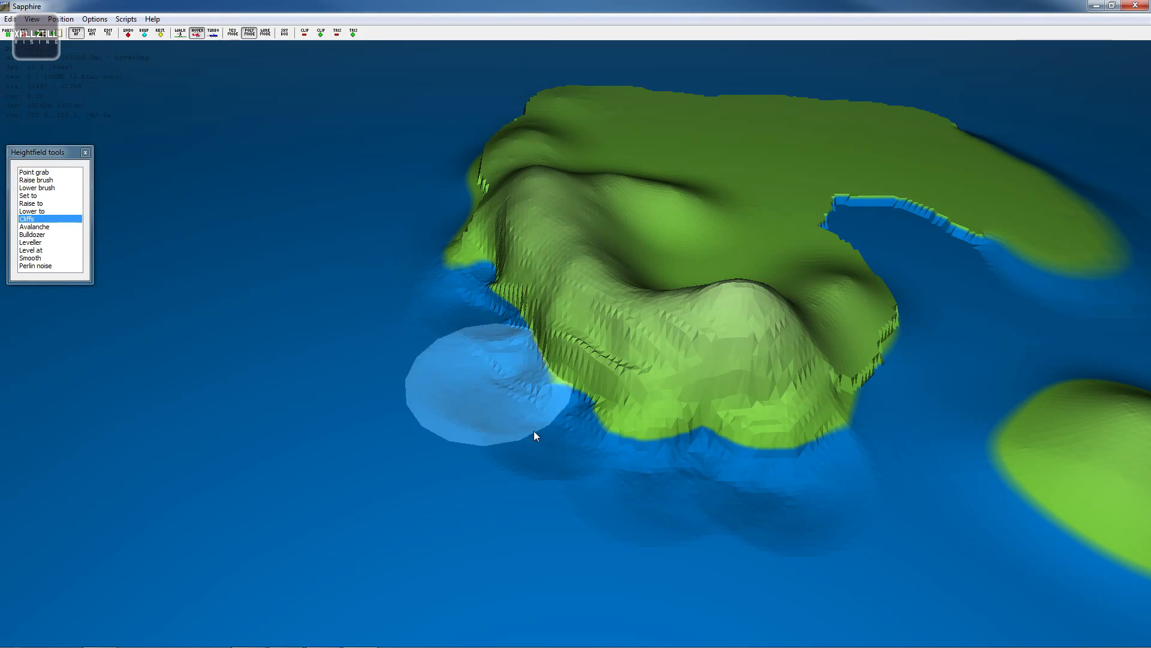
key("d")
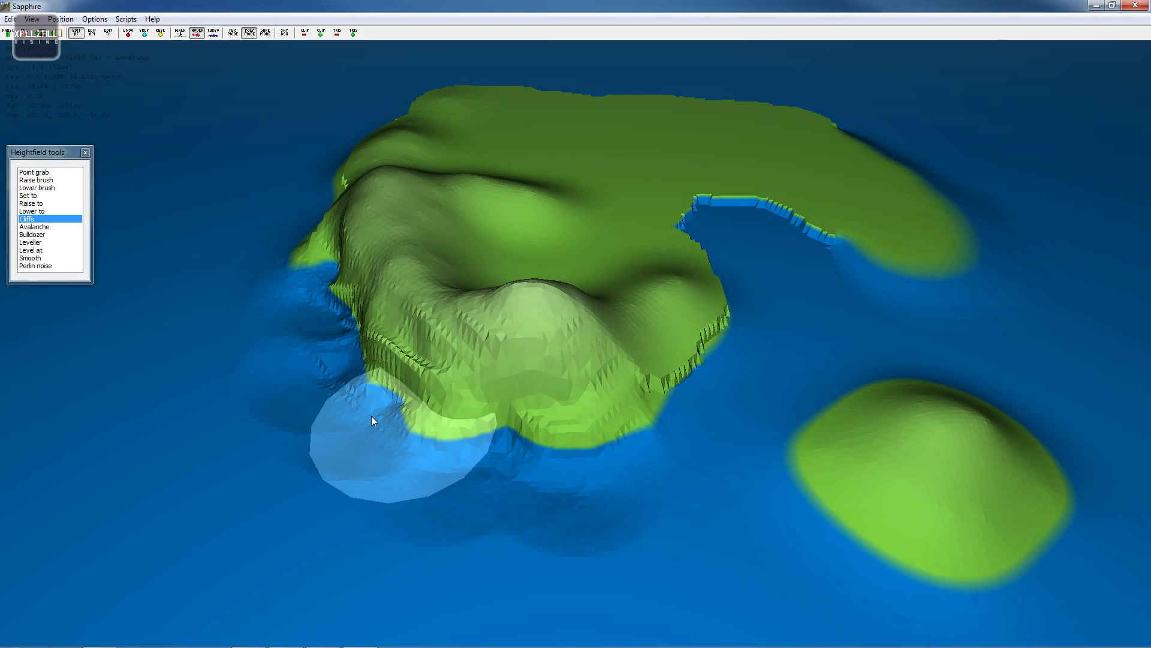
key("d")
key("d")
key("s")
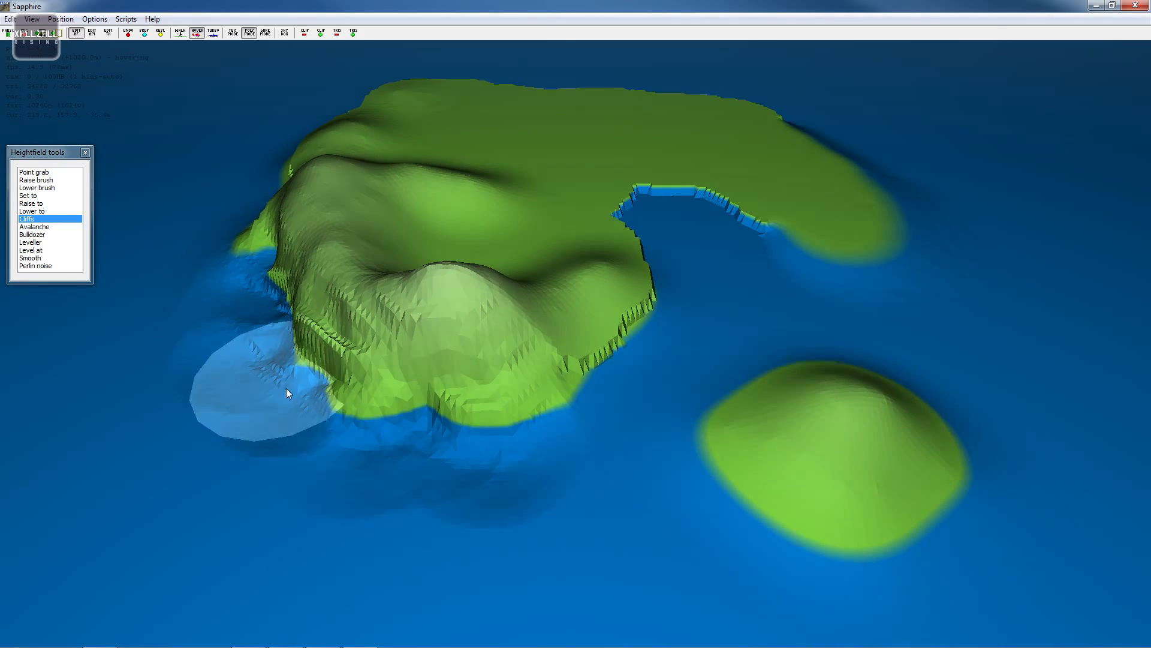
key("a")
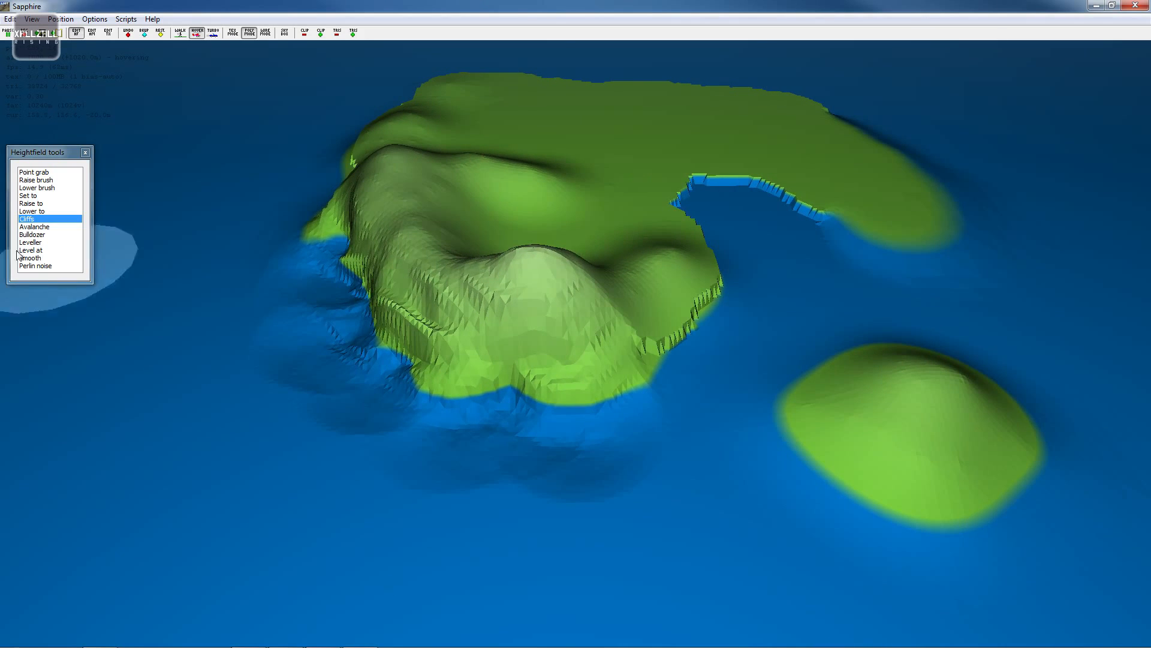
left_click(43, 206)
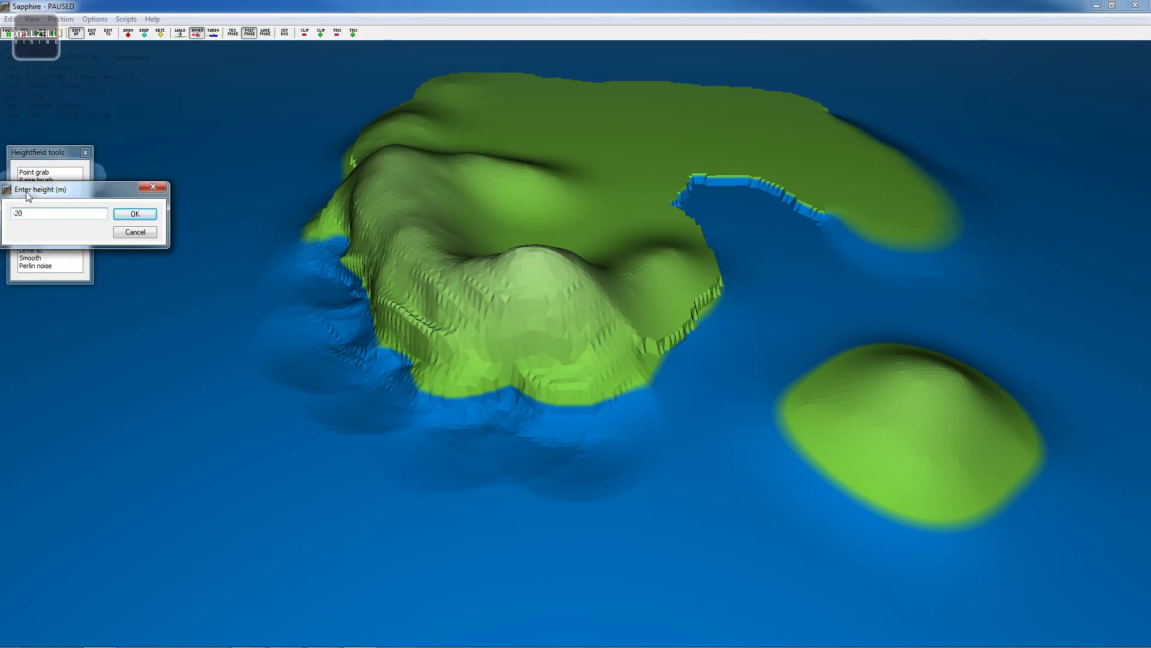
key("Return")
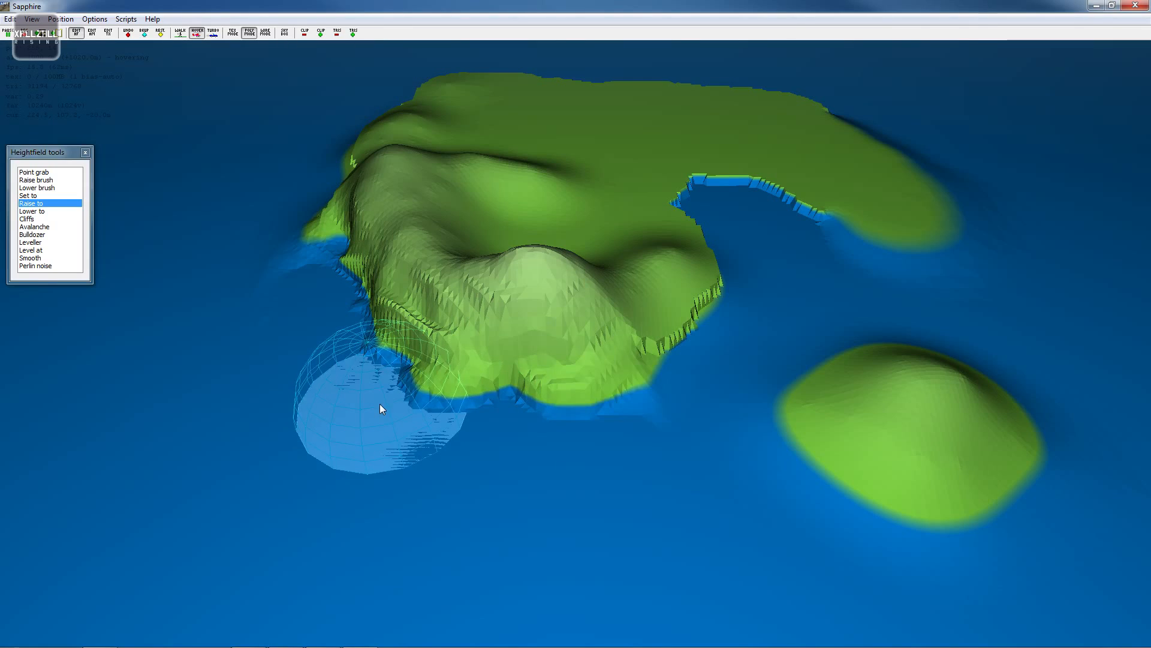
key("w")
key("d")
key("w")
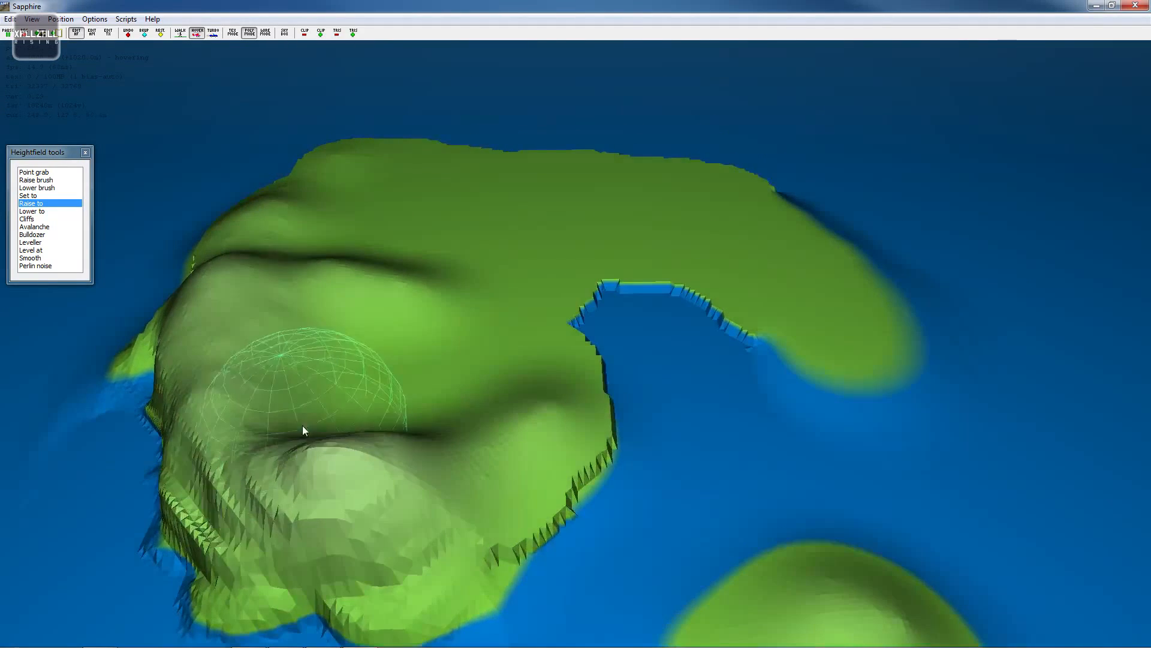
key("a")
key("w")
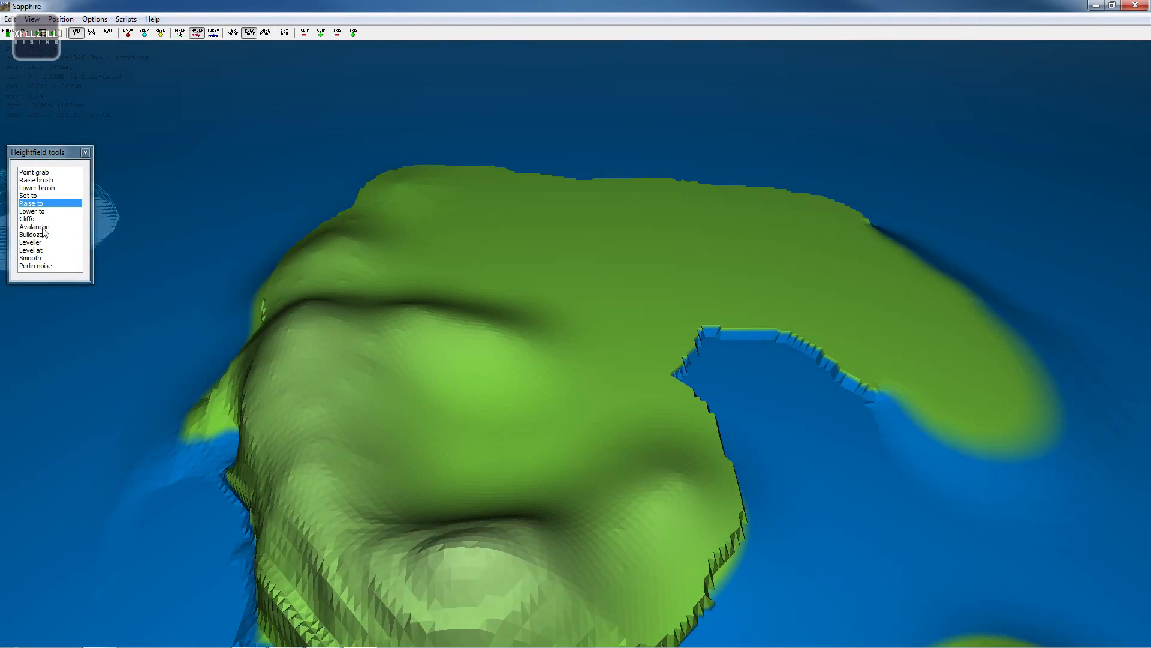
key("d")
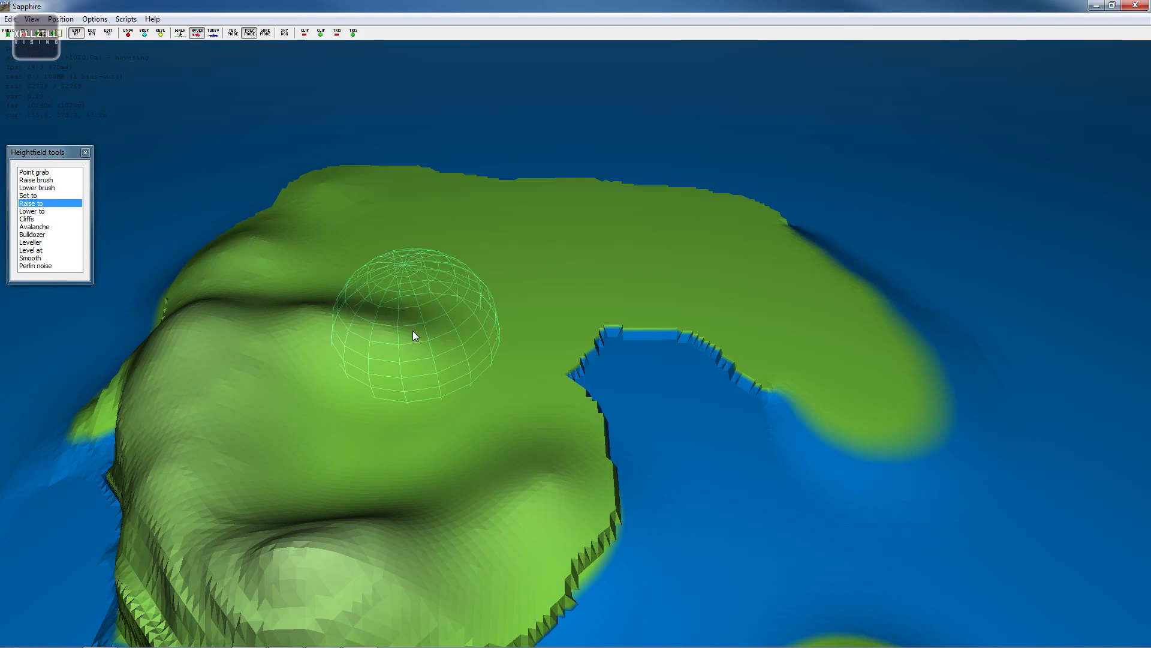
key("s")
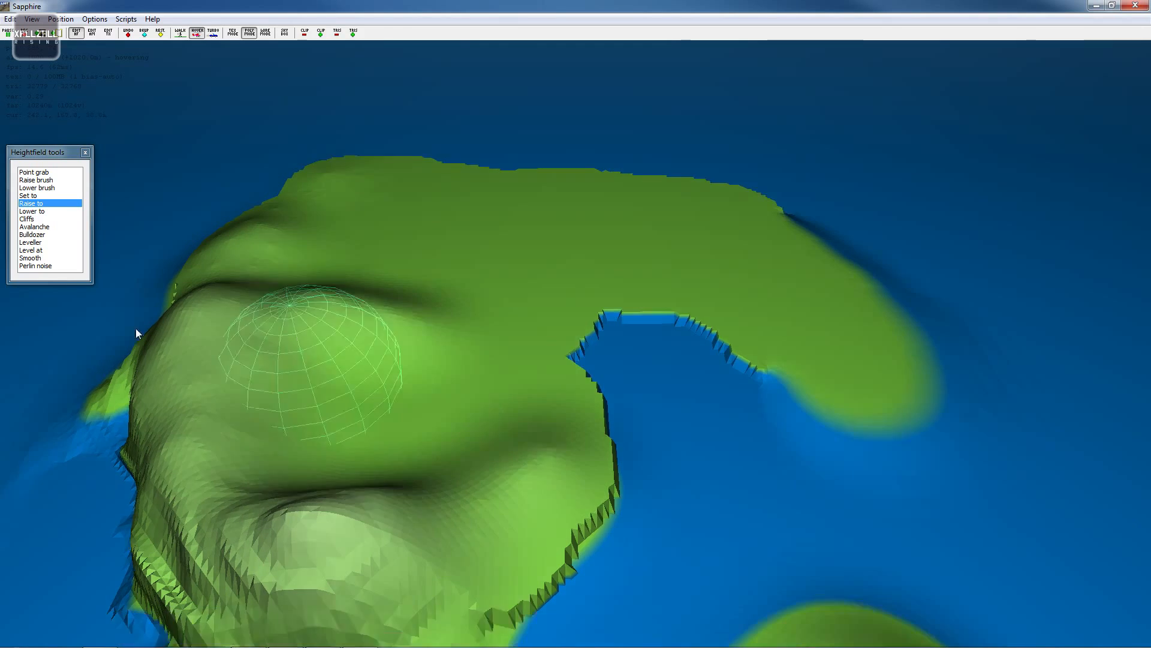
key("w")
key("a")
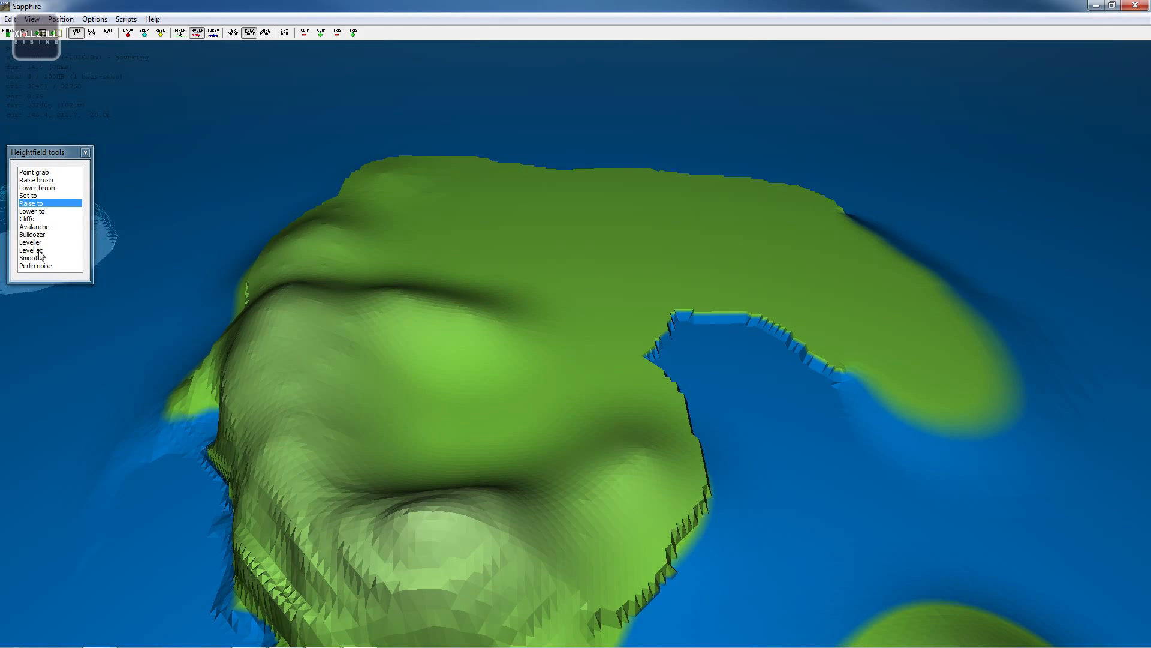
- Bulldoze a flat cut across the main island's upper plateau, keeping the 45° edge slope and 100-pixel edge width
double_click(33, 235)
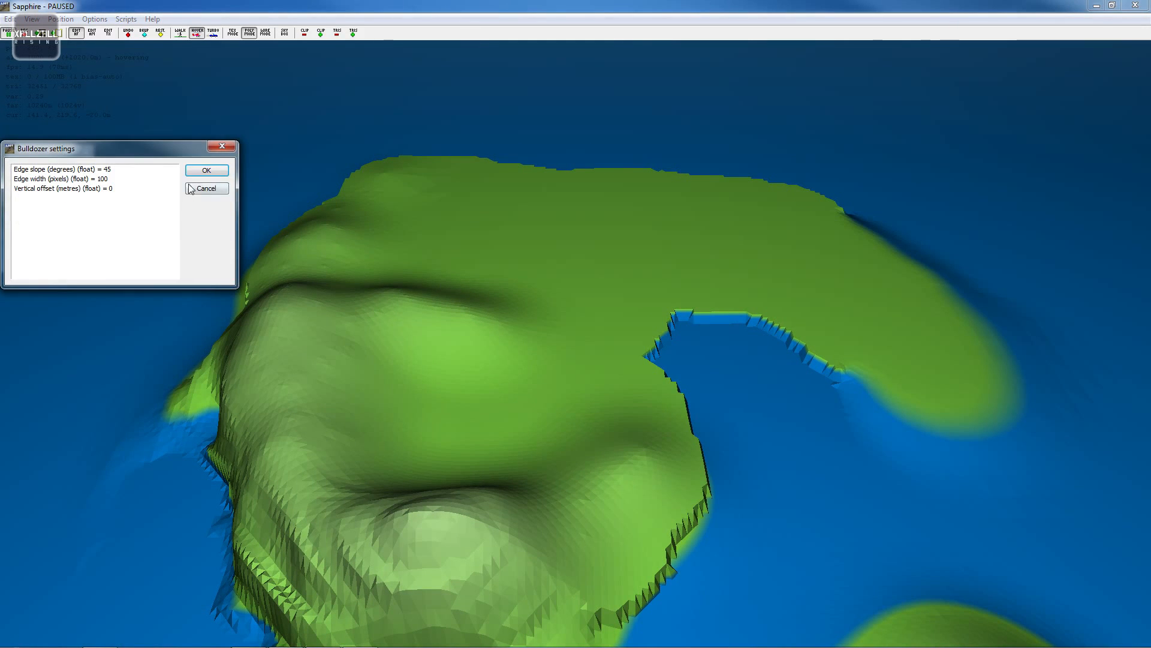
left_click(207, 170)
scroll(601, 241, "down", 7)
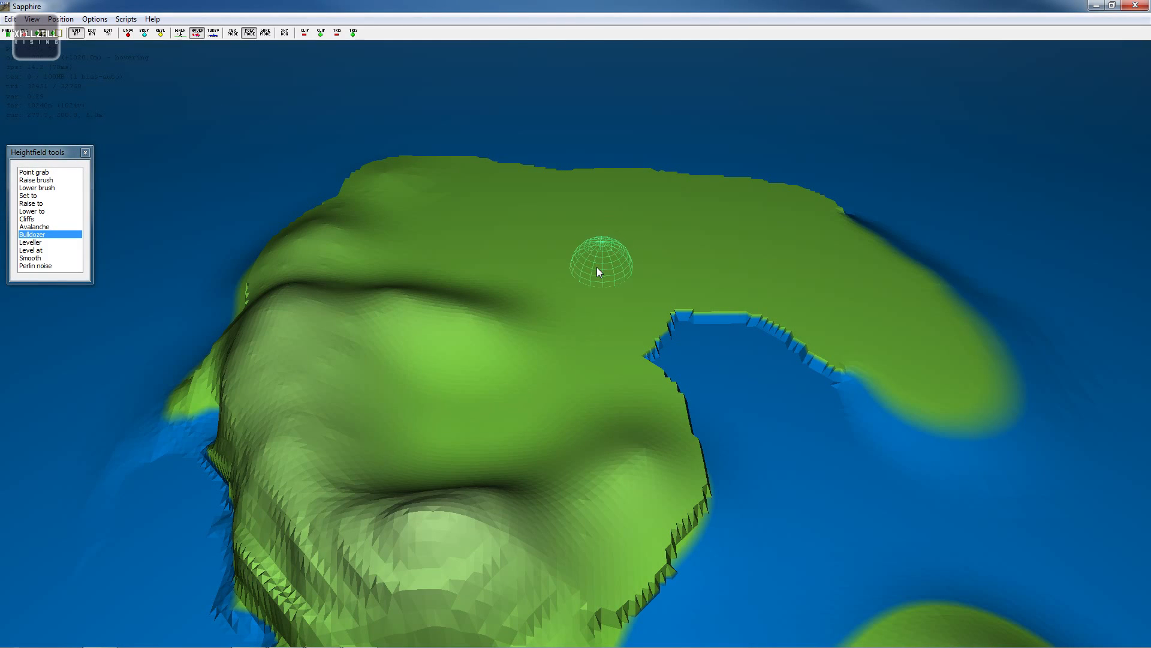
scroll(597, 271, "up", 3)
scroll(596, 267, "up", 4)
scroll(596, 267, "down", 2)
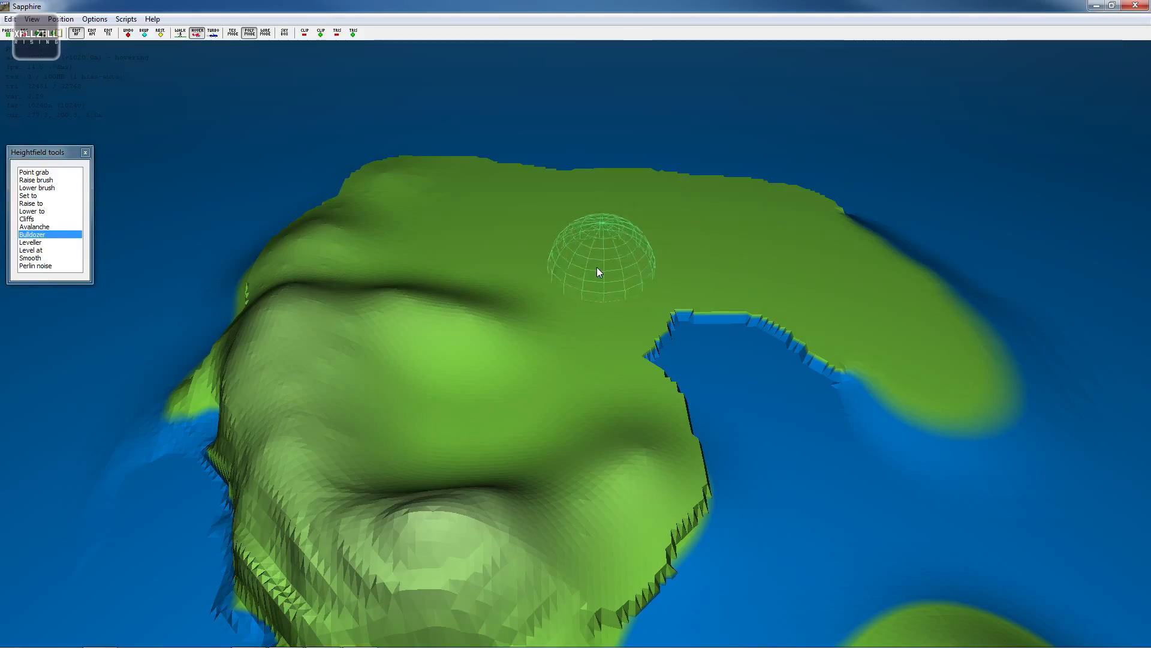
scroll(596, 268, "down", 2)
mouse_move(588, 273)
left_mouse_down()
mouse_move(514, 401)
mouse_move(527, 437)
mouse_move(610, 446)
mouse_move(722, 431)
mouse_move(526, 441)
mouse_move(472, 429)
left_mouse_up()
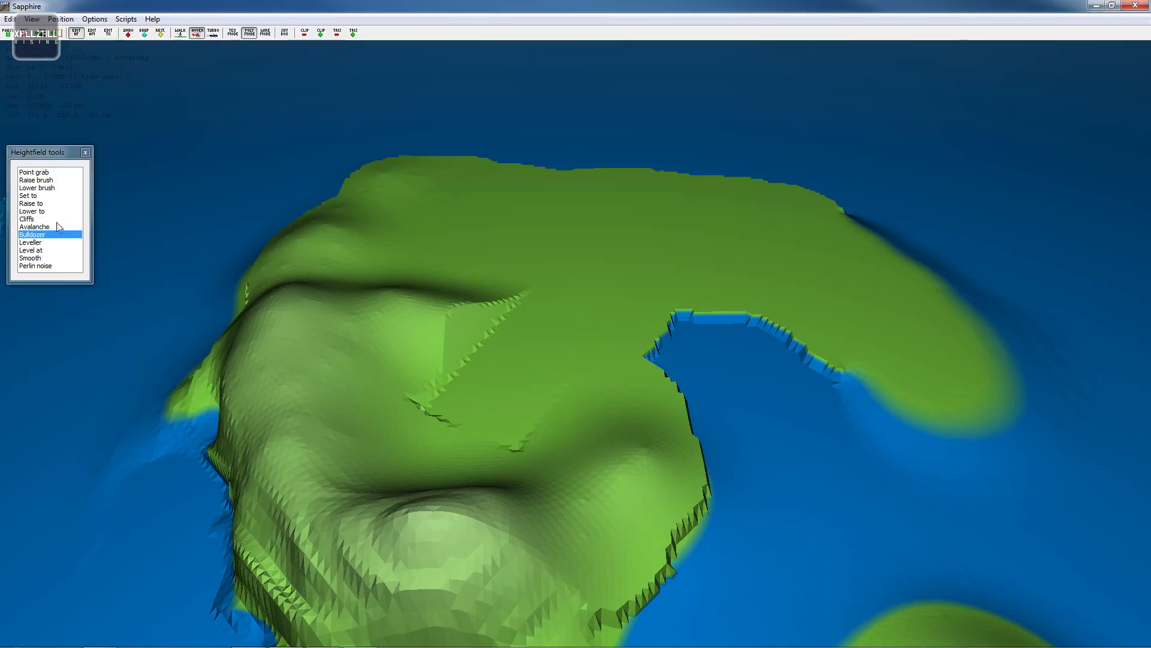
- Switch to the Smooth tool and smooth the bulldozed cut on the plateau
left_click(36, 258)
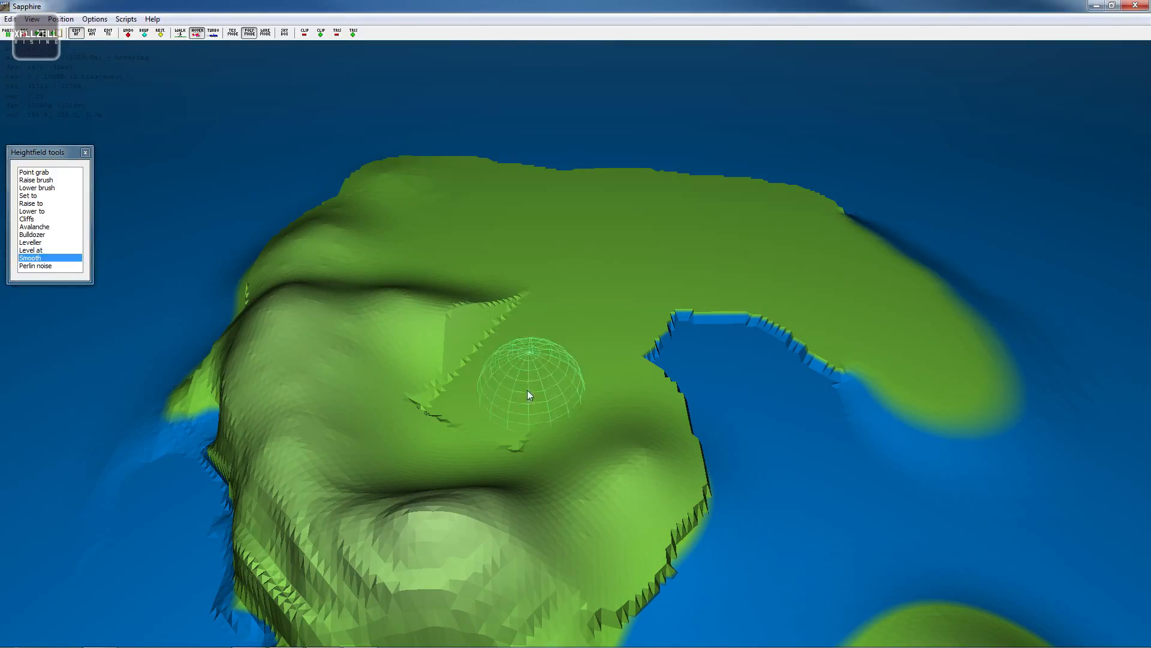
mouse_move(452, 413)
left_mouse_down()
mouse_move(481, 389)
mouse_move(520, 286)
left_mouse_up()
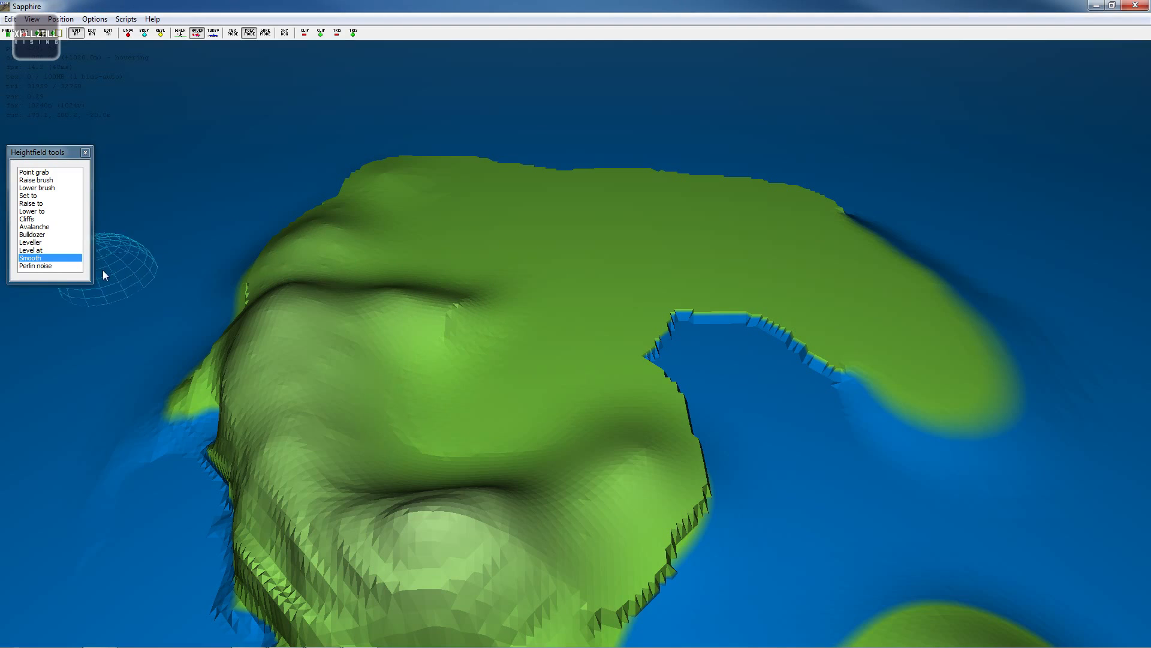
key("s")
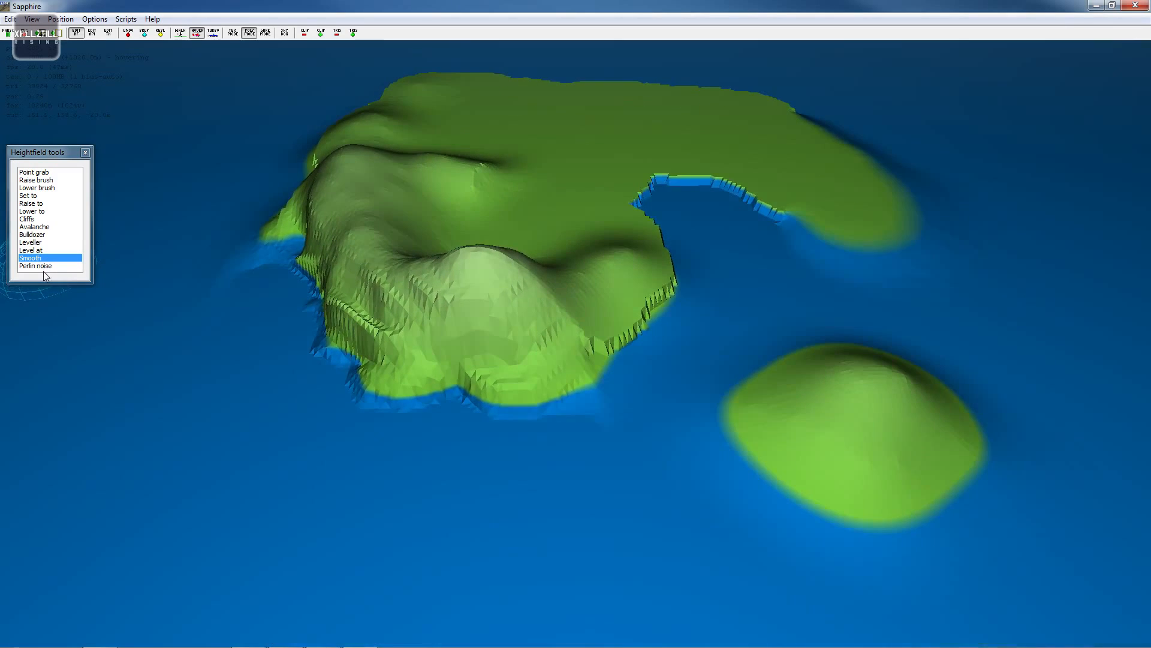
- Apply Perlin noise to the northern part of the main island's plateau
left_click(44, 268)
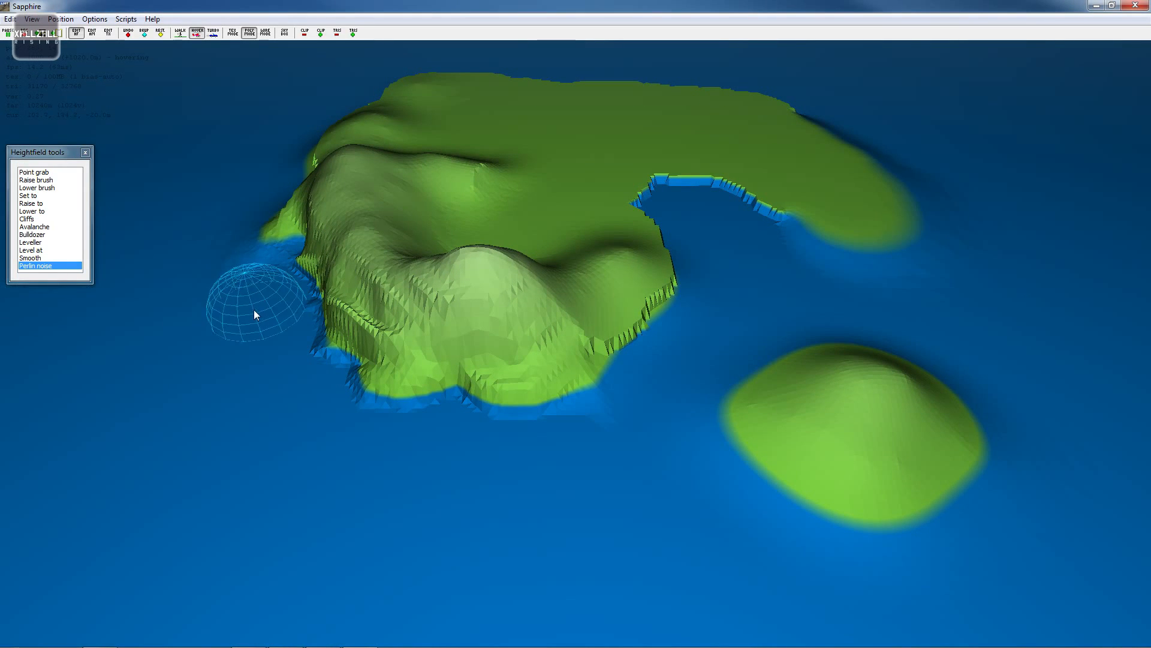
key("w")
key("w")
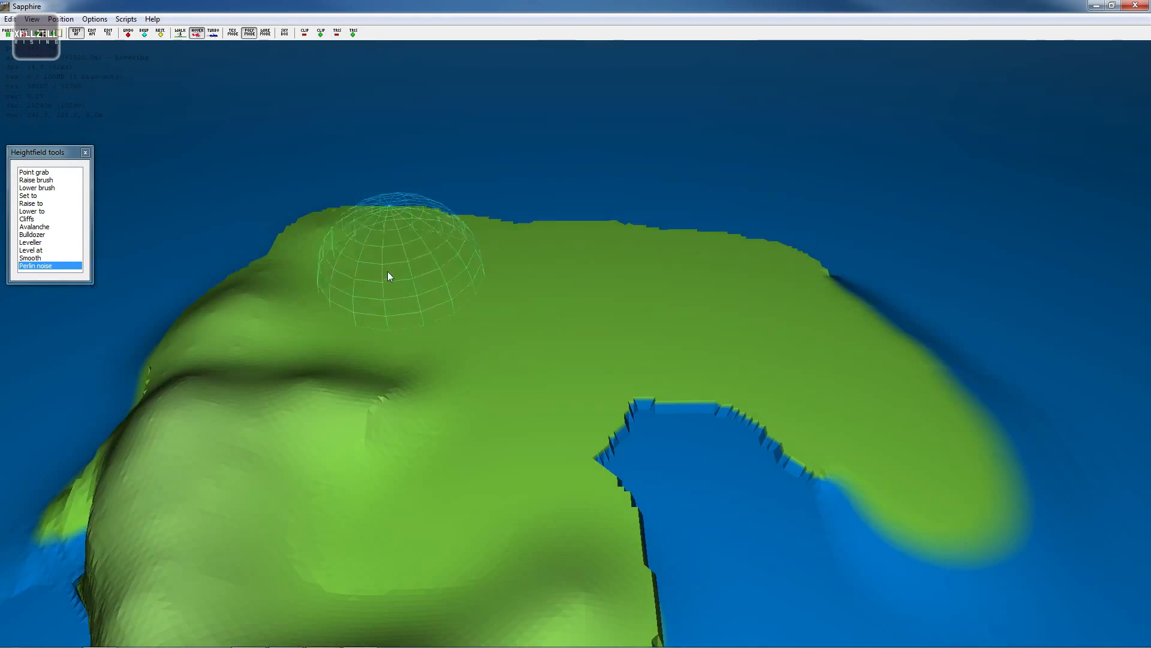
mouse_move(363, 247)
left_mouse_down()
mouse_move(387, 303)
mouse_move(390, 241)
mouse_move(522, 266)
mouse_move(383, 303)
left_mouse_up()
key("w")
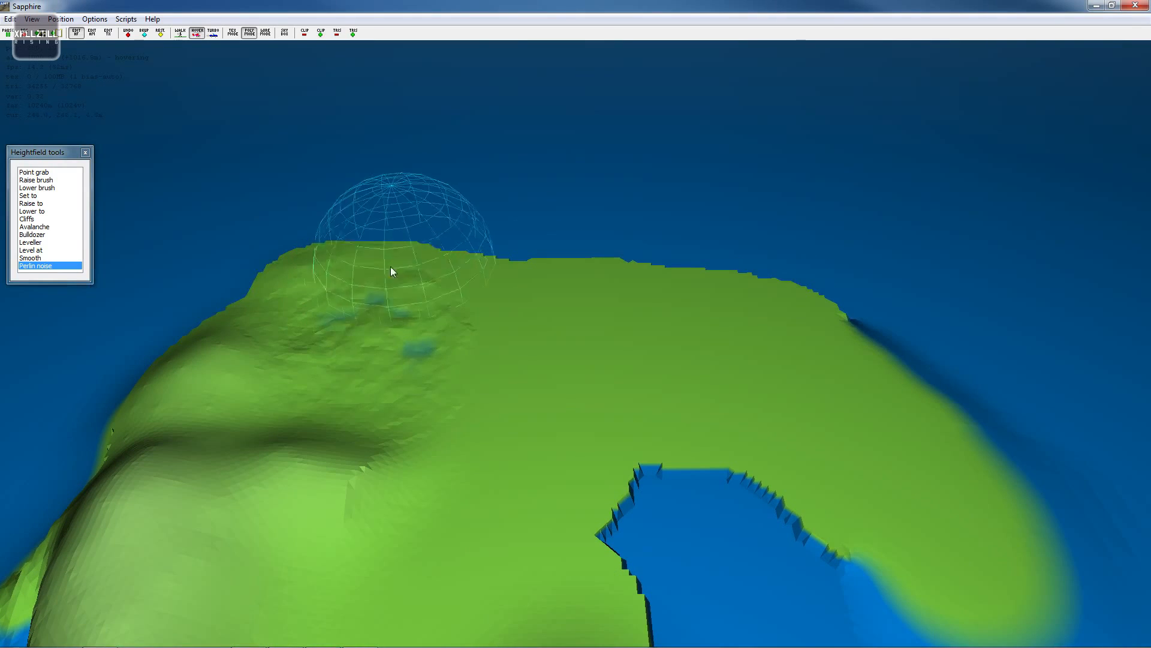
- Apply Perlin noise in the sea east of the smaller island to raise rocky islets
key("w")
key("a")
key("s")
key("s")
key("d")
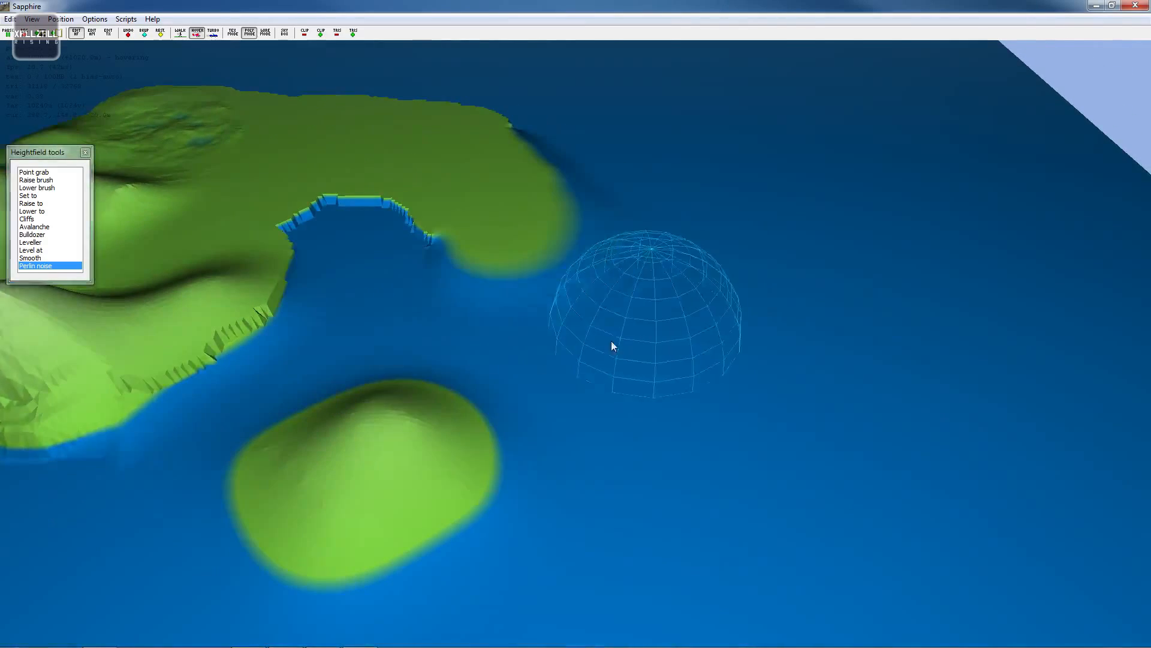
key("p")
key("p")
mouse_move(443, 415)
left_mouse_down()
mouse_move(524, 458)
mouse_move(606, 411)
mouse_move(608, 447)
mouse_move(557, 460)
mouse_move(574, 502)
left_mouse_up()
key("s")
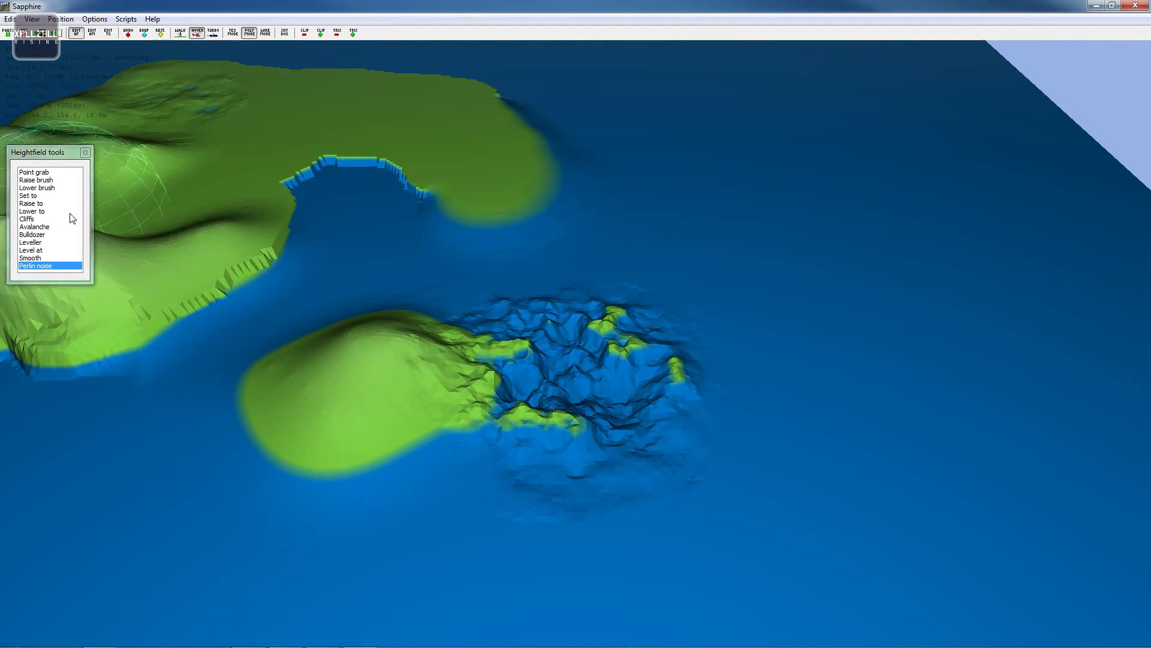
- Raise the deep holes in the centre of the noisy patch to -20 m with the Raise to tool
left_click(37, 205)
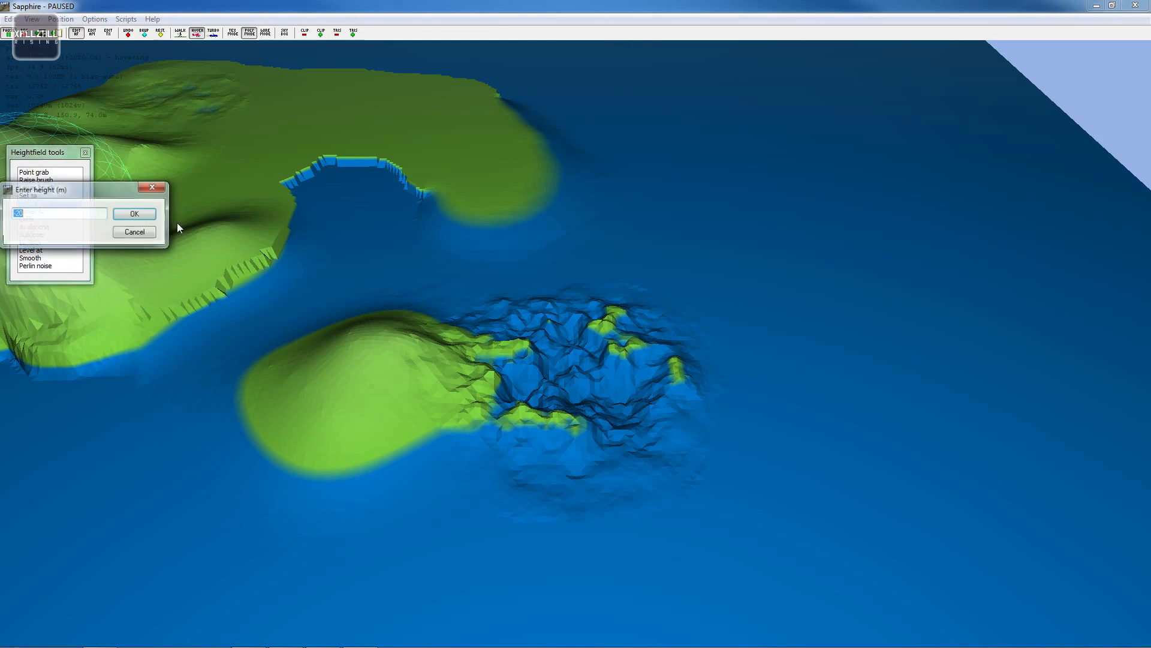
left_click(140, 214)
mouse_move(505, 465)
left_mouse_down()
mouse_move(626, 344)
mouse_move(538, 307)
mouse_move(501, 502)
mouse_move(711, 350)
mouse_move(466, 303)
mouse_move(554, 471)
mouse_move(618, 436)
left_mouse_up()
key("w")
key("d")
key("s")
key("a")
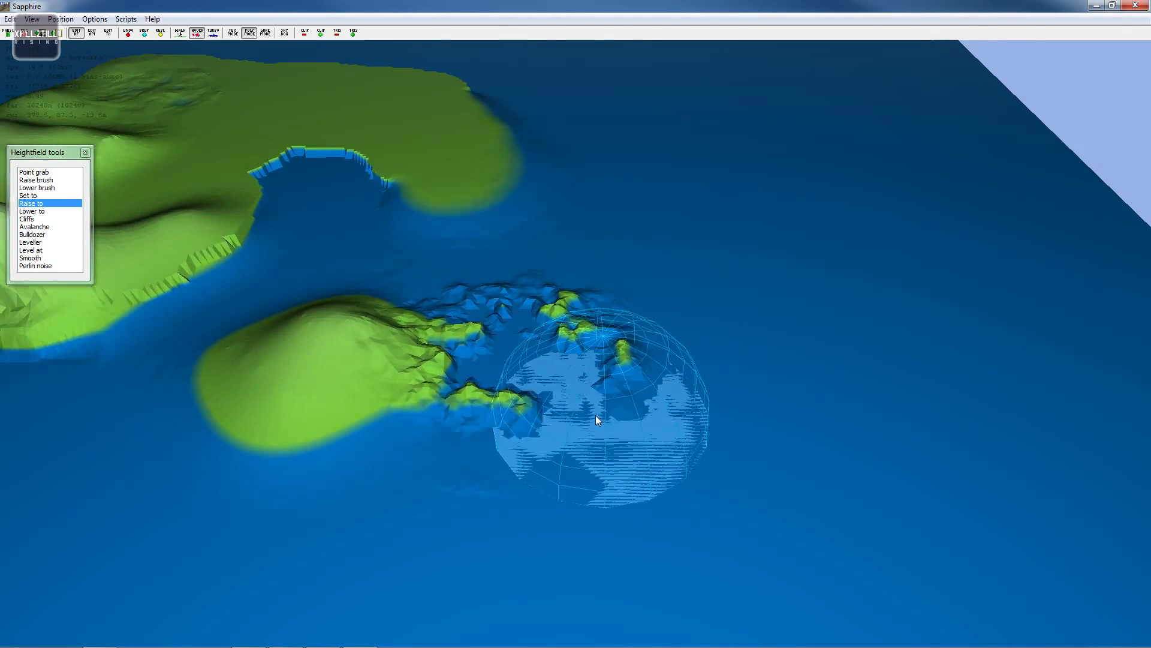
key("w")
key("s")
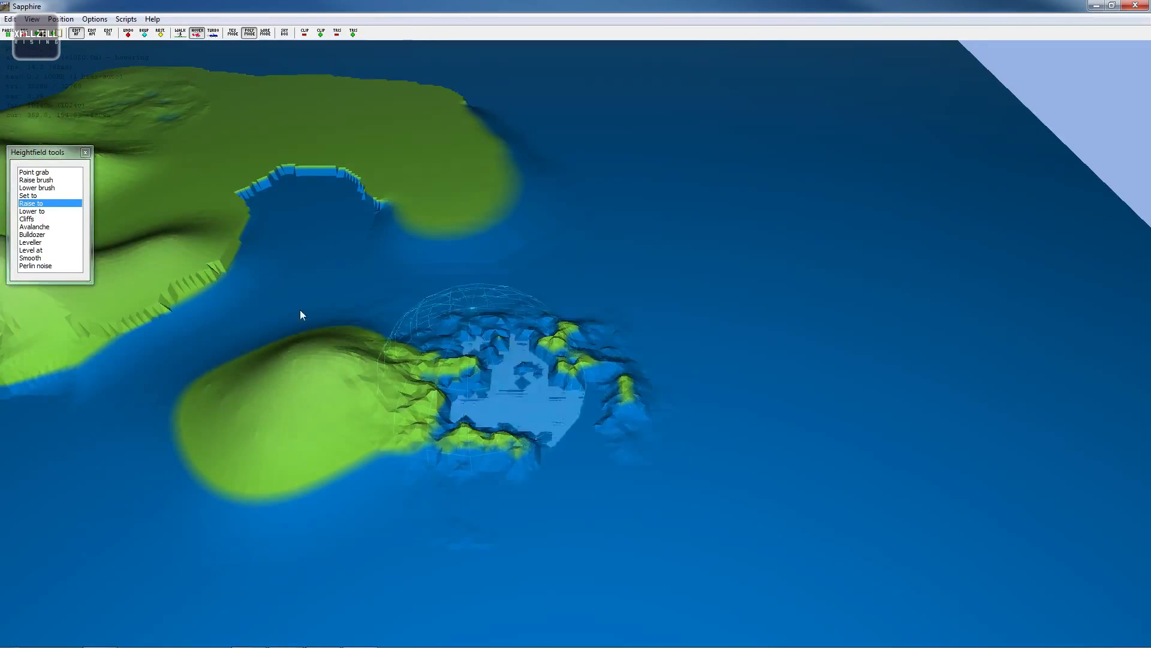
key("a")
- Smooth the seabed between the rocky islets east of the smaller island
left_click(31, 258)
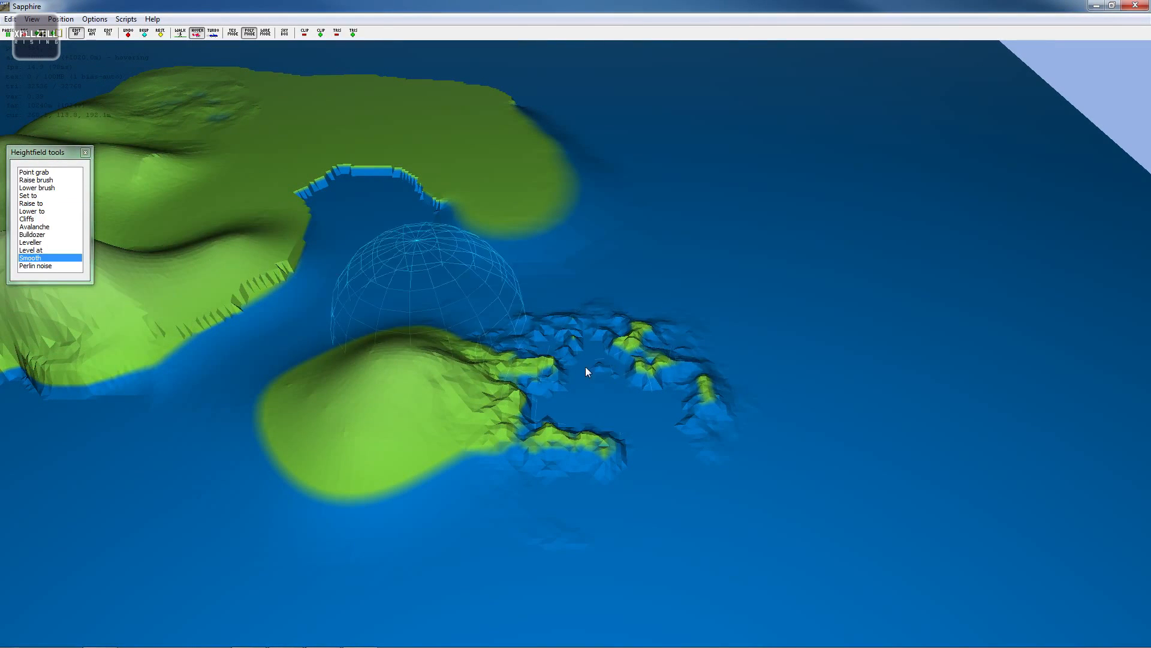
mouse_move(671, 423)
left_mouse_down()
mouse_move(714, 464)
mouse_move(600, 396)
mouse_move(607, 492)
mouse_move(621, 372)
mouse_move(508, 329)
left_mouse_up()
key("w")
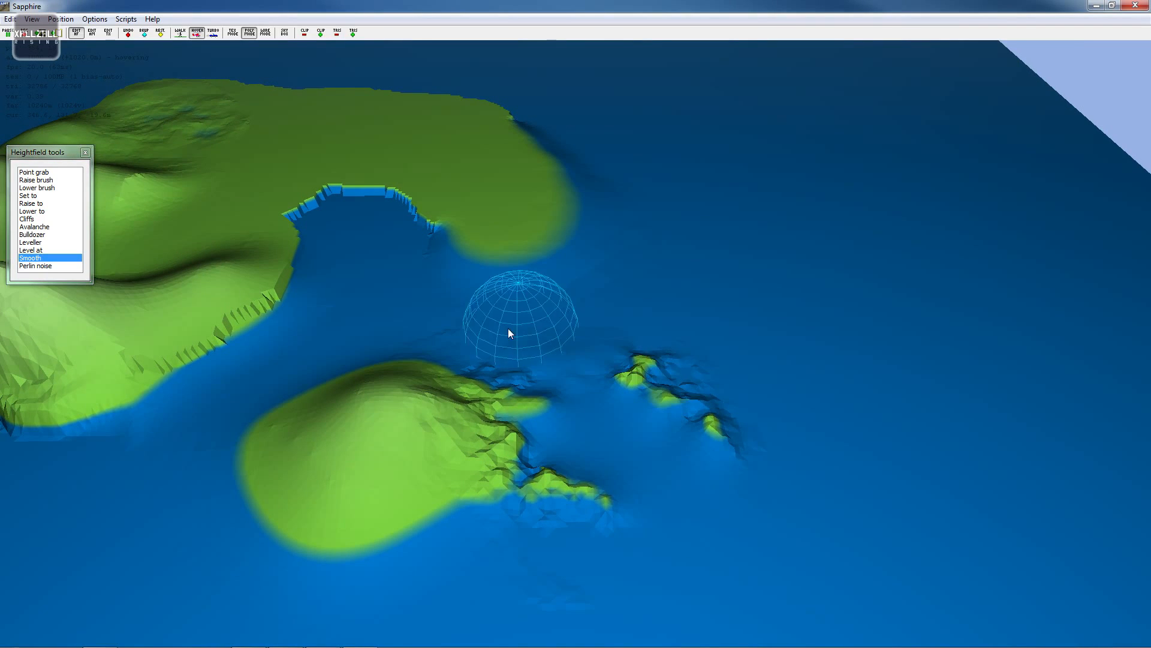
key("w")
key("a")
key("a")
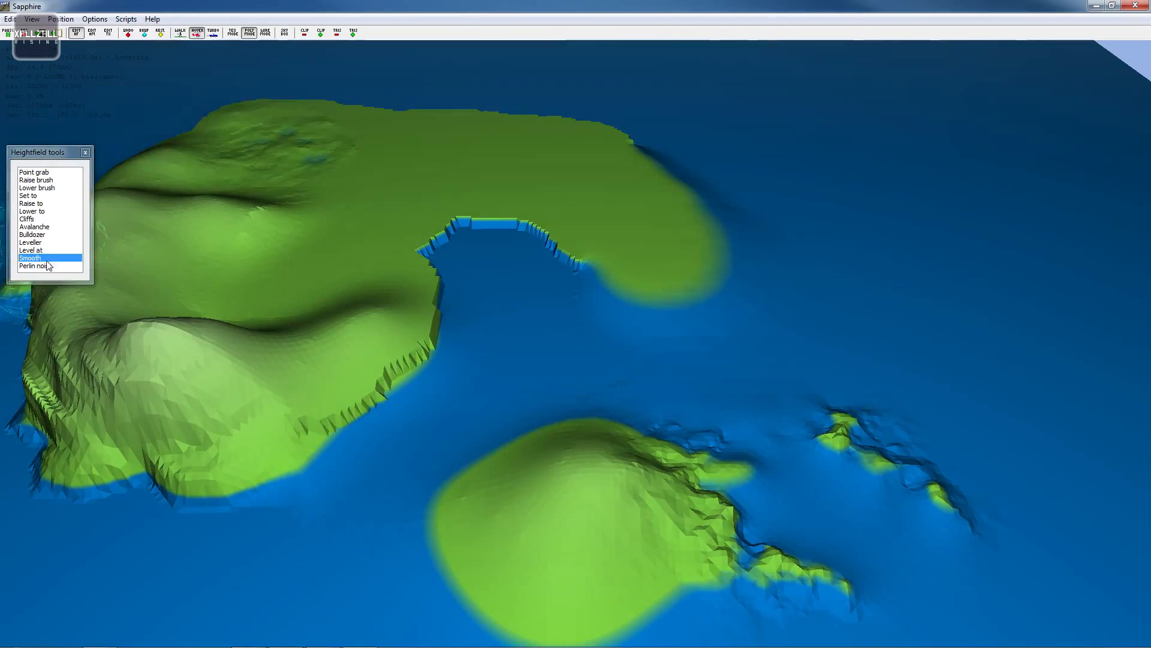
key("a")
- Apply Perlin noise to the seabed between the main island and the smaller island
key("a")
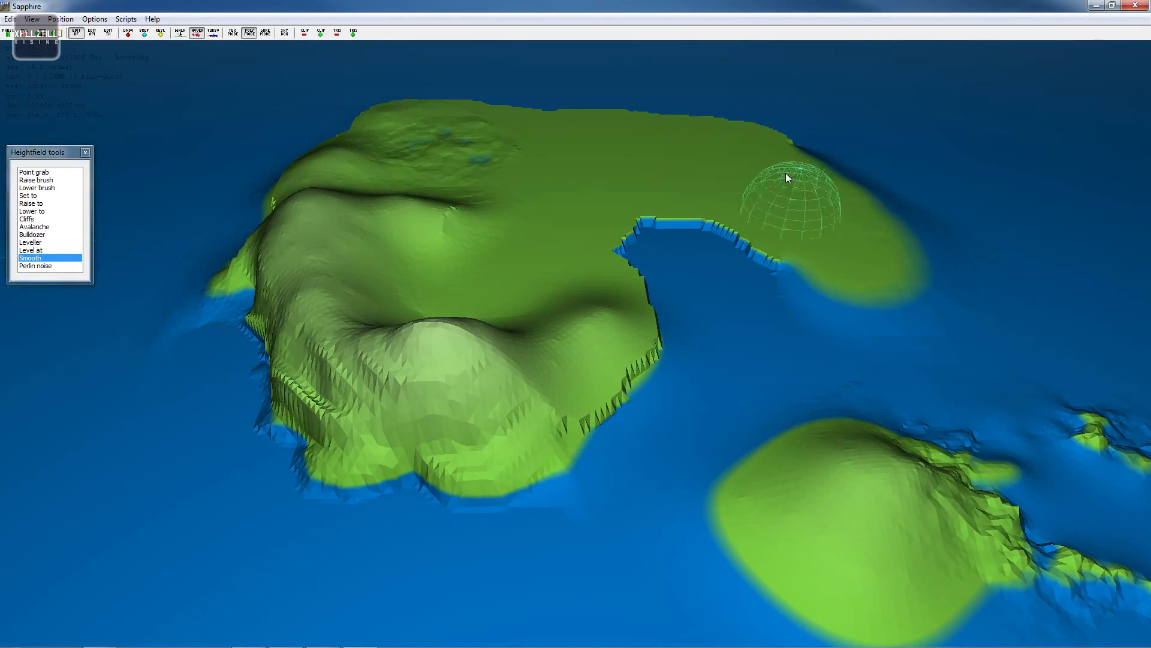
key("s")
key("a")
key("w")
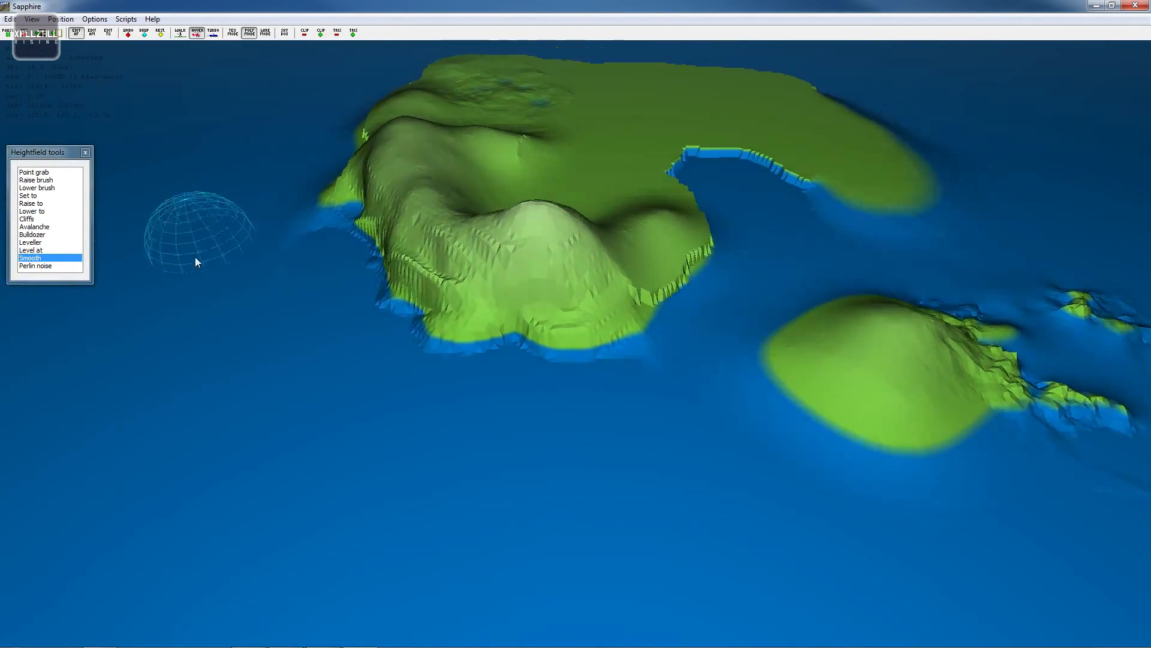
key("s")
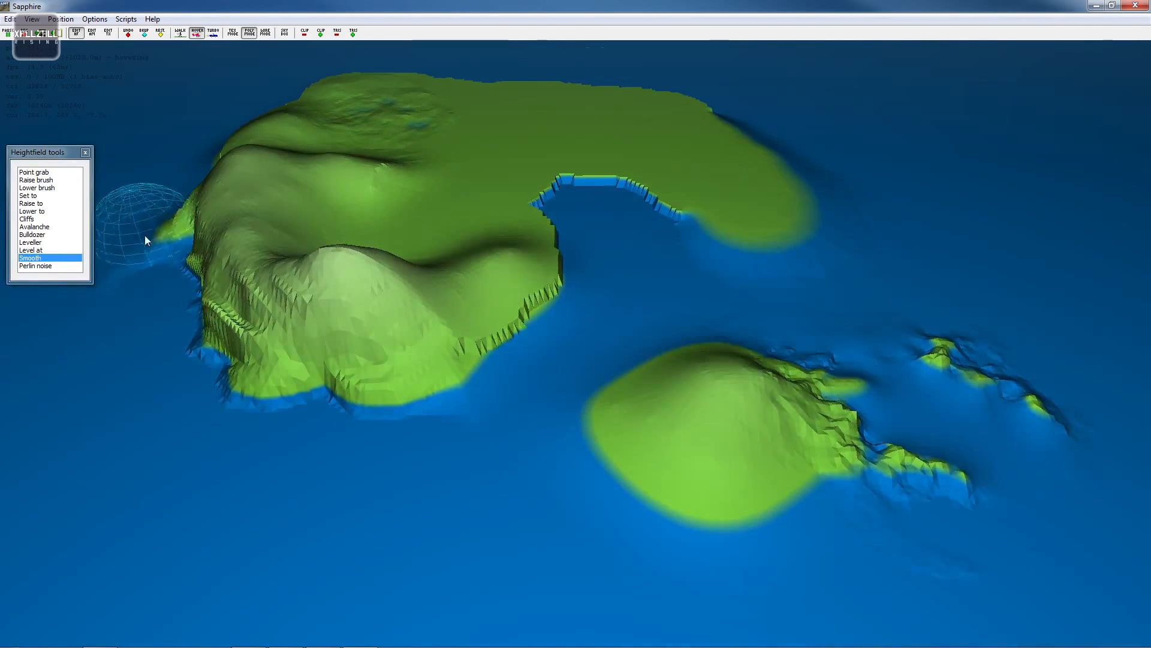
key("a")
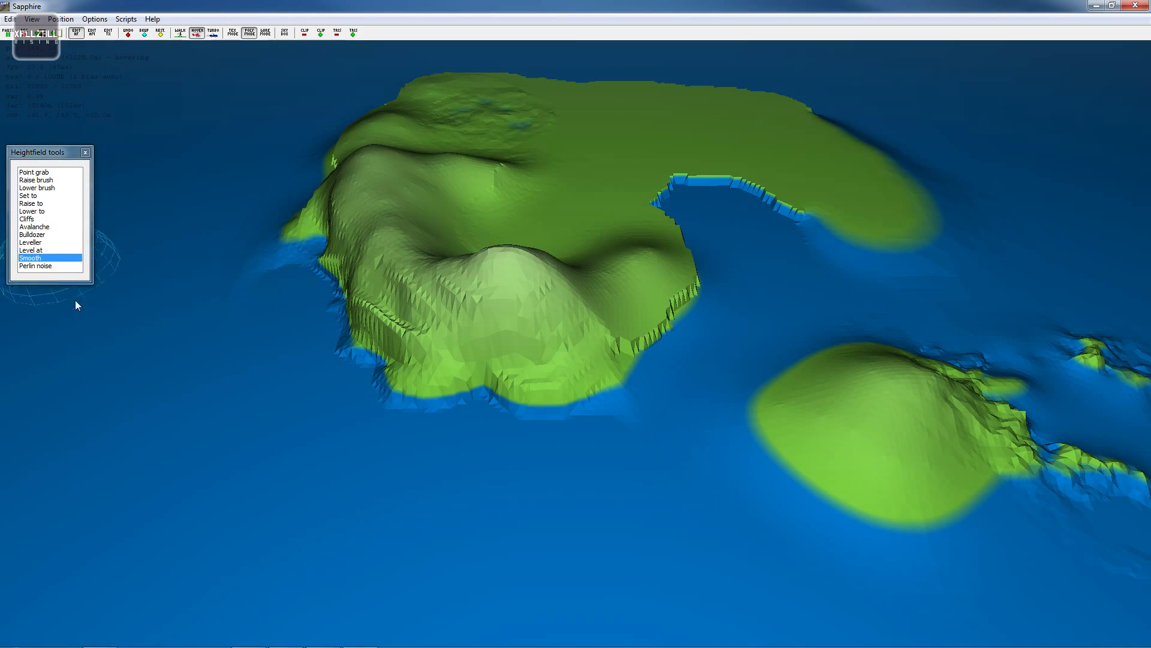
left_click(36, 265)
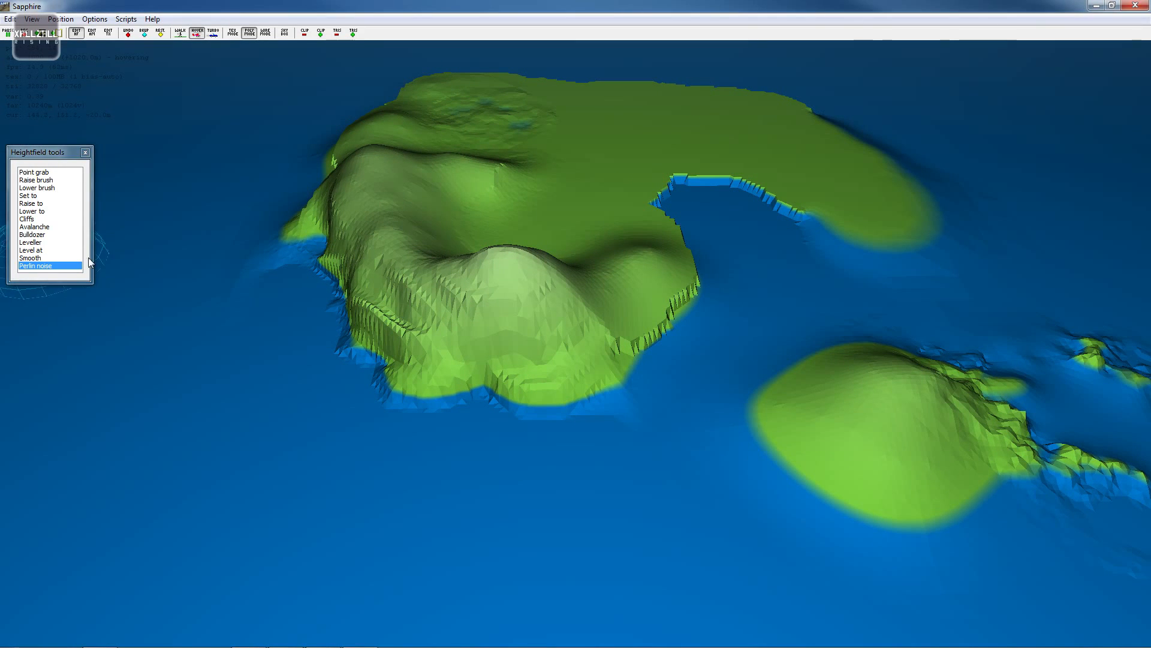
key("s")
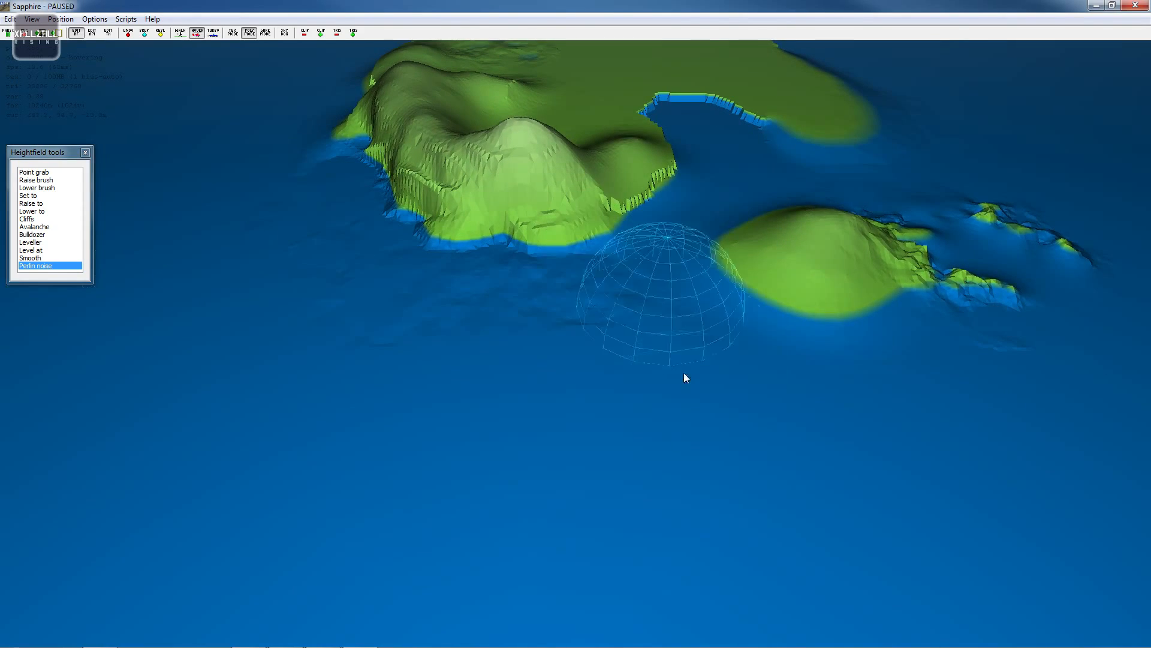
key("w")
mouse_move(614, 248)
left_mouse_down()
mouse_move(603, 220)
mouse_move(650, 282)
left_mouse_up()
key("w")
key("d")
key("w")
key("d")
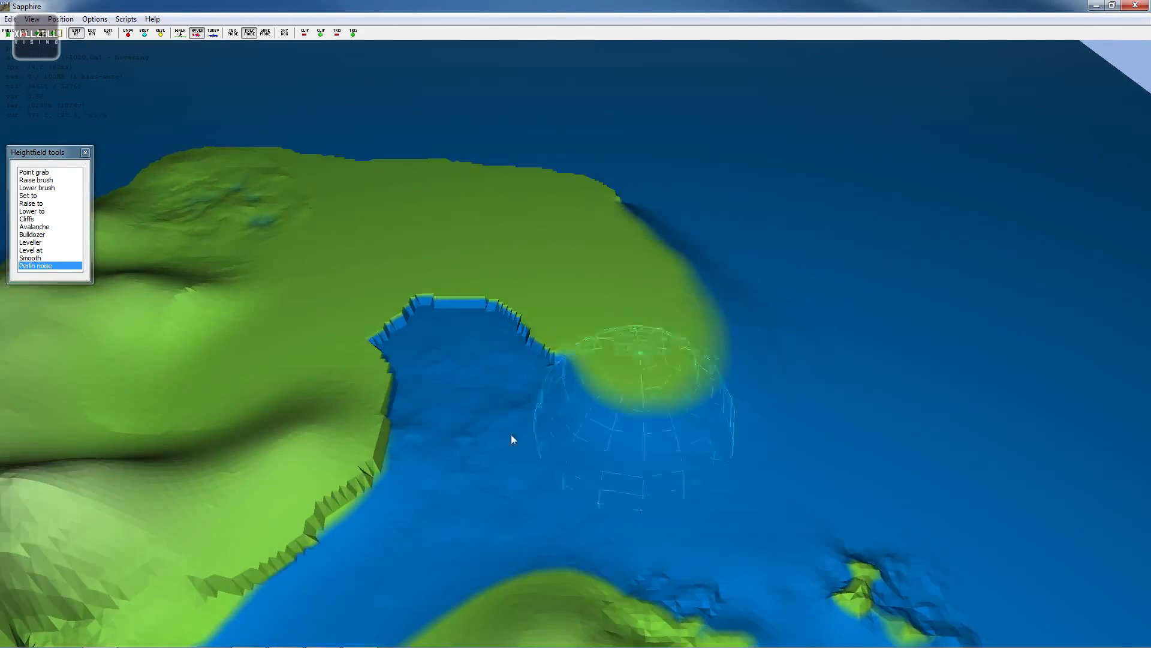
- Apply Perlin noise to the water inside the main island's eastern inlet
key("s")
key("w")
key("d")
mouse_move(750, 344)
left_mouse_down()
mouse_move(477, 171)
mouse_move(753, 262)
mouse_move(526, 221)
mouse_move(659, 248)
mouse_move(628, 240)
mouse_move(682, 225)
mouse_move(463, 295)
mouse_move(346, 413)
mouse_move(362, 293)
mouse_move(383, 397)
left_mouse_up()
key("w")
key("a")
key("a")
key("s")
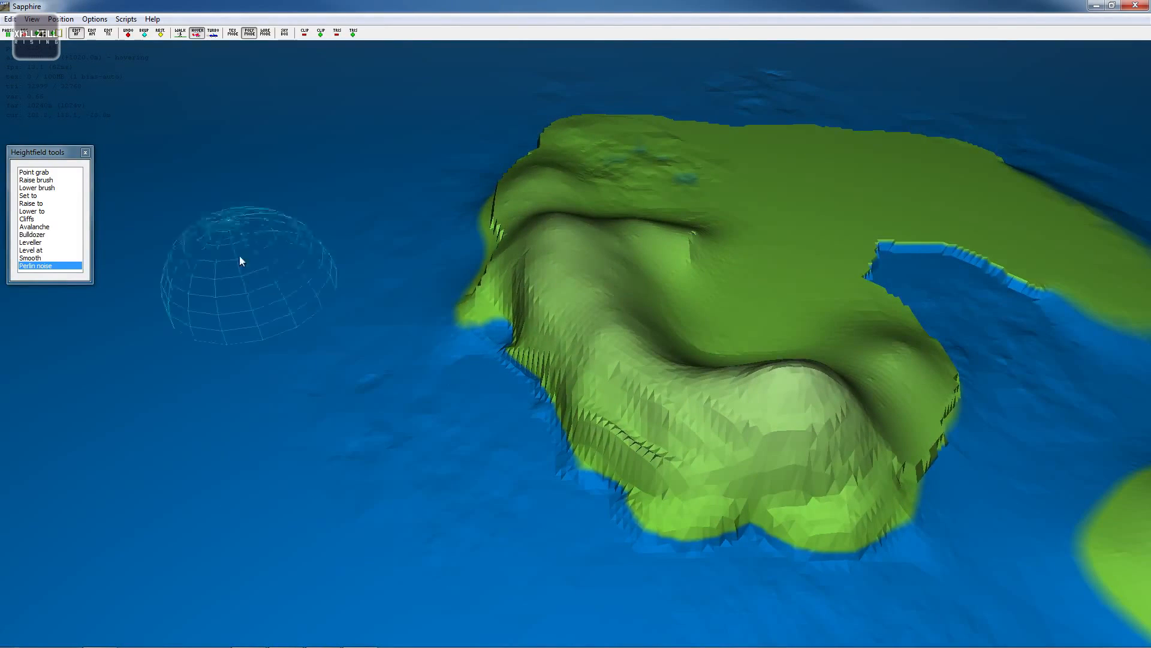
- Apply Perlin noise to the seabed west of the main island
mouse_move(317, 312)
left_mouse_down()
mouse_move(411, 458)
mouse_move(445, 359)
mouse_move(465, 484)
mouse_move(520, 383)
mouse_move(634, 476)
mouse_move(707, 383)
mouse_move(600, 440)
left_mouse_up()
key("s")
key("d")
- Apply Perlin noise in several strokes along the seabed off the main island's northern coast
key("d")
key("w")
key("a")
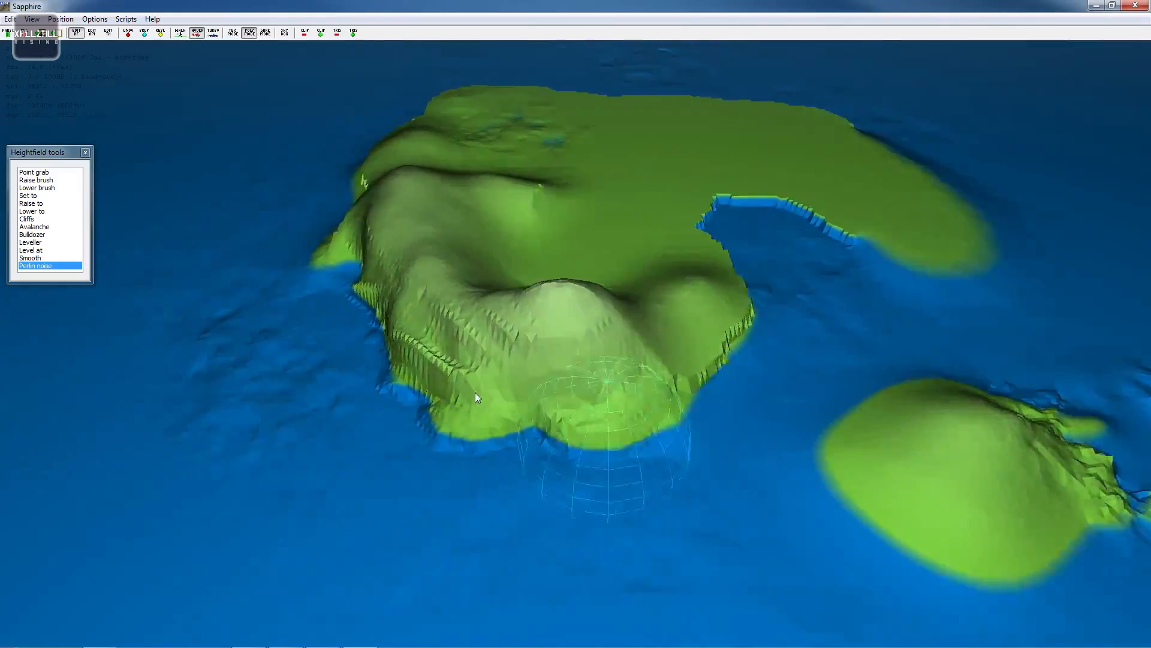
key("s")
key("d")
key("w")
key("d")
key("w")
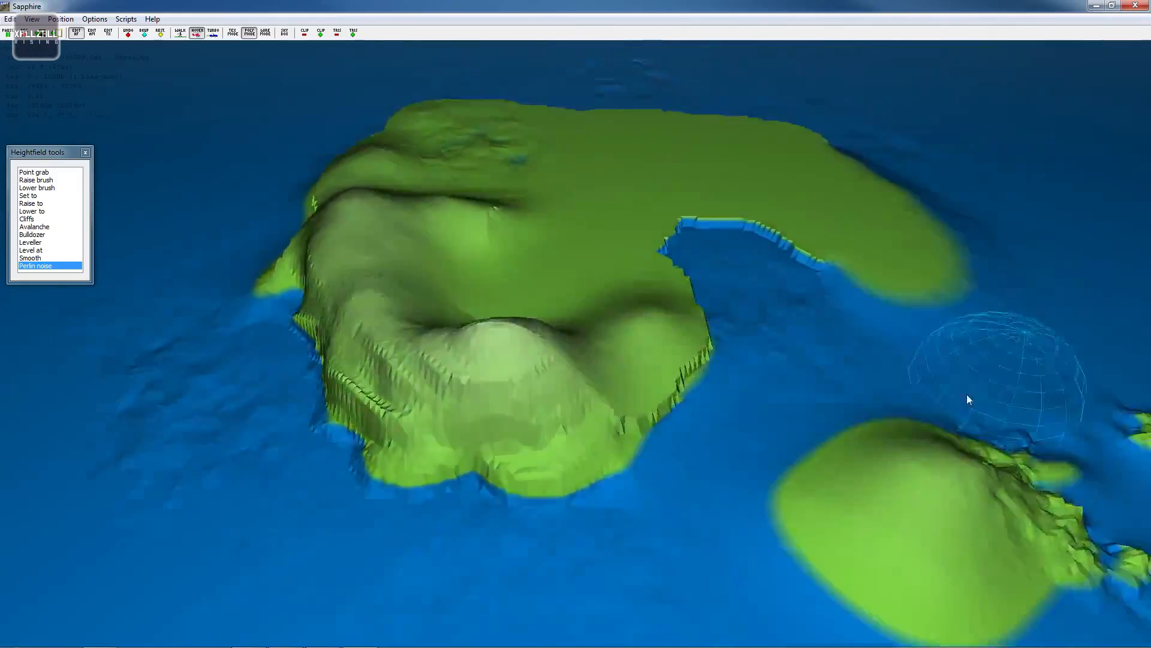
key("a")
key("w")
key("s")
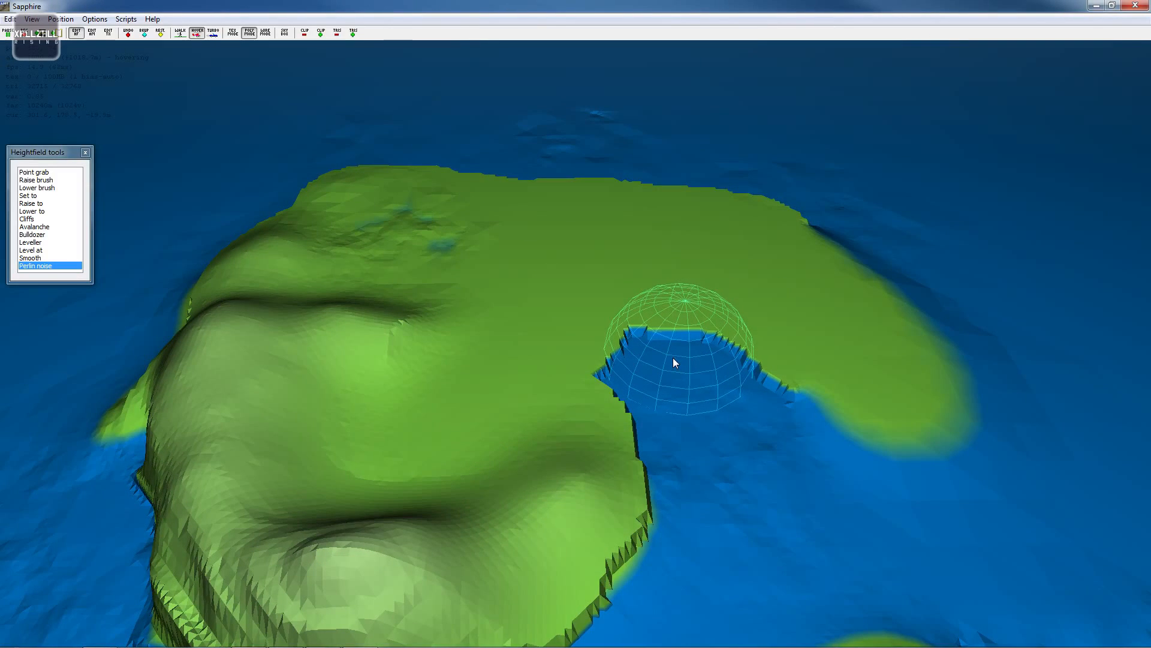
key("s")
key("d")
key("w")
key("w")
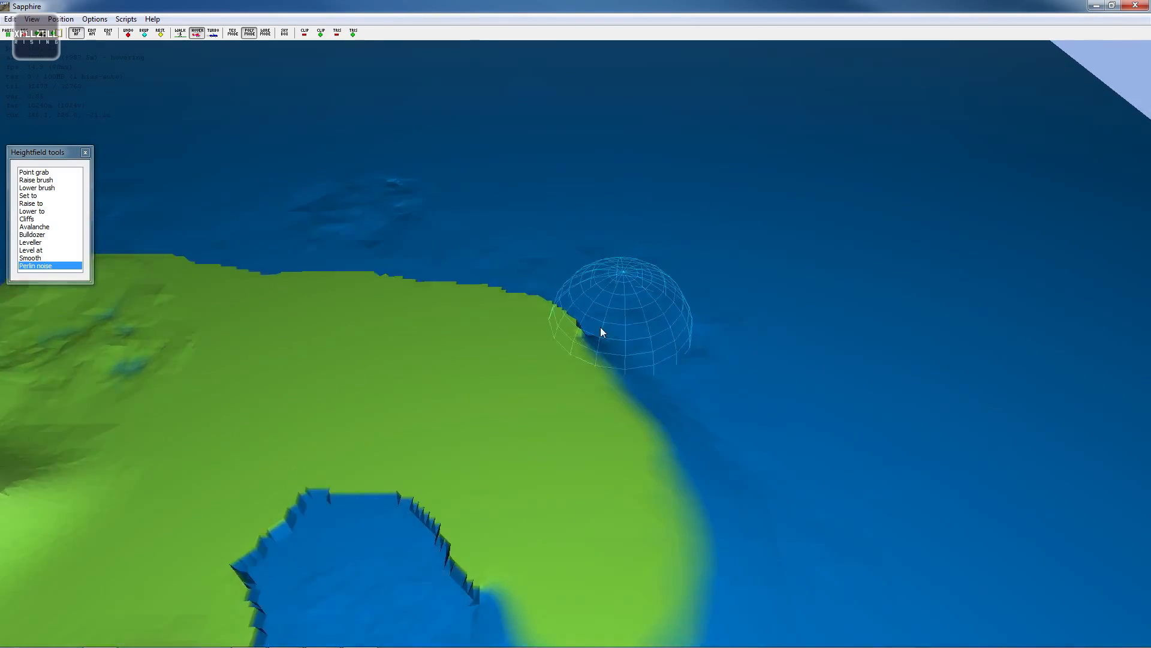
mouse_move(712, 320)
right_mouse_down()
mouse_move(576, 336)
mouse_move(550, 314)
right_mouse_up()
key("d")
key("d")
mouse_move(757, 237)
right_mouse_down()
mouse_move(566, 315)
mouse_move(537, 309)
mouse_move(566, 309)
right_mouse_up()
key("d")
mouse_move(668, 314)
right_mouse_down()
mouse_move(537, 317)
mouse_move(597, 325)
right_mouse_up()
key("d")
mouse_move(523, 313)
left_mouse_down()
mouse_move(586, 348)
mouse_move(535, 316)
mouse_move(457, 394)
mouse_move(384, 318)
left_mouse_up()
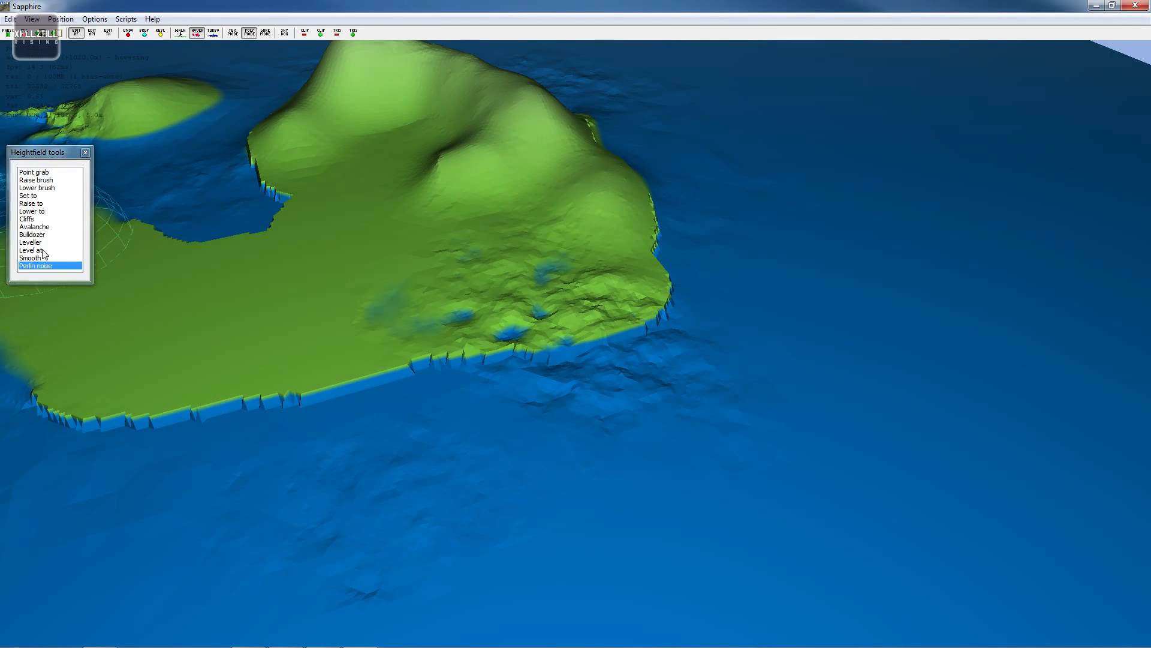
- Smooth the noisy seabed and shoreline off the main island's eastern coast
mouse_move(782, 398)
left_mouse_down()
mouse_move(484, 381)
mouse_move(680, 367)
mouse_move(665, 357)
mouse_move(545, 366)
mouse_move(606, 360)
mouse_move(590, 334)
left_mouse_up()
key("a")
key("w")
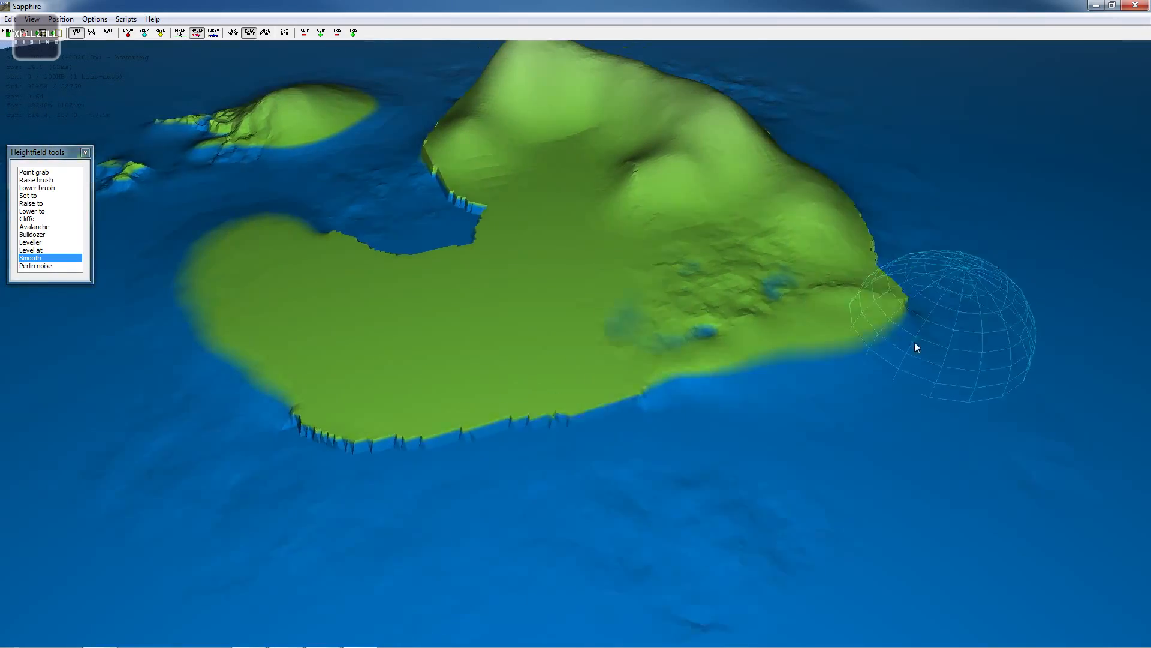
key("d")
mouse_move(821, 432)
left_mouse_down()
mouse_move(883, 374)
mouse_move(870, 352)
left_mouse_up()
key("d")
key("w")
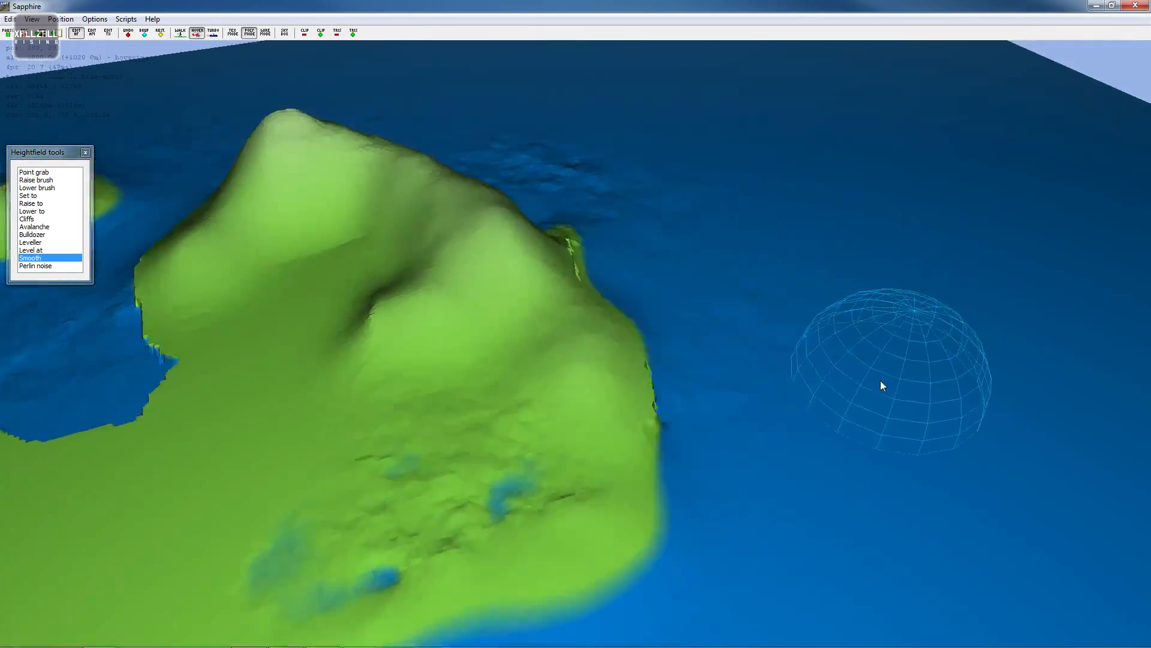
right_click_drag(881, 382, 536, 318)
key("s")
key("a")
key("w")
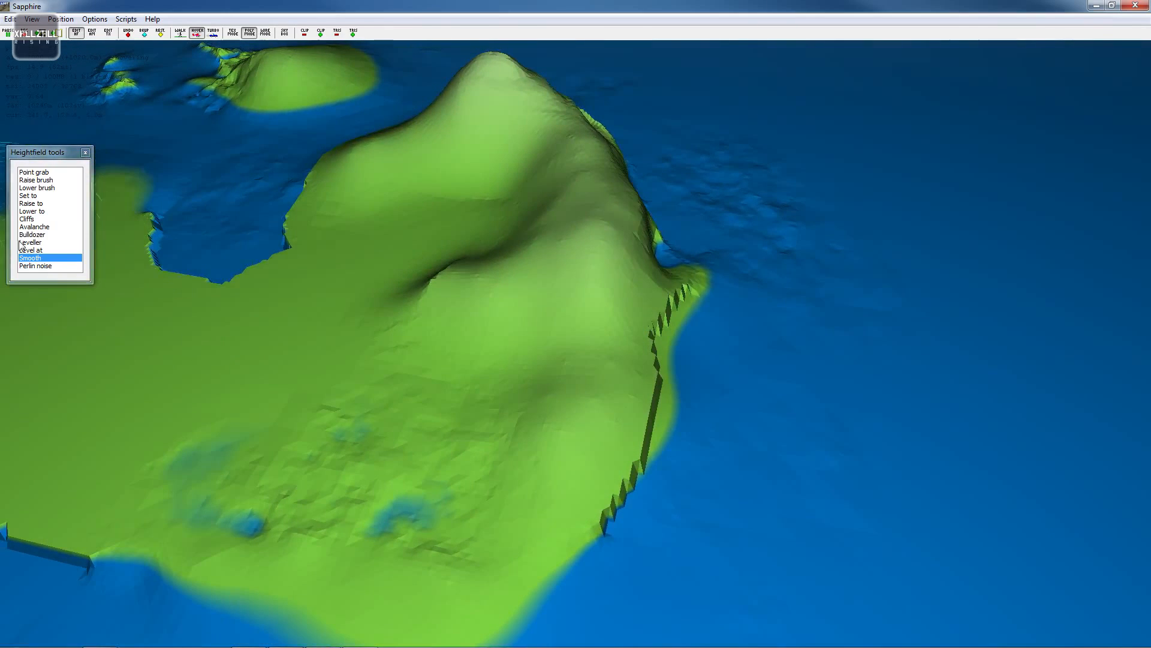
- Cut a bulldozer road diagonally across the eastern slope below the main peak
left_click(52, 235)
left_click(205, 172)
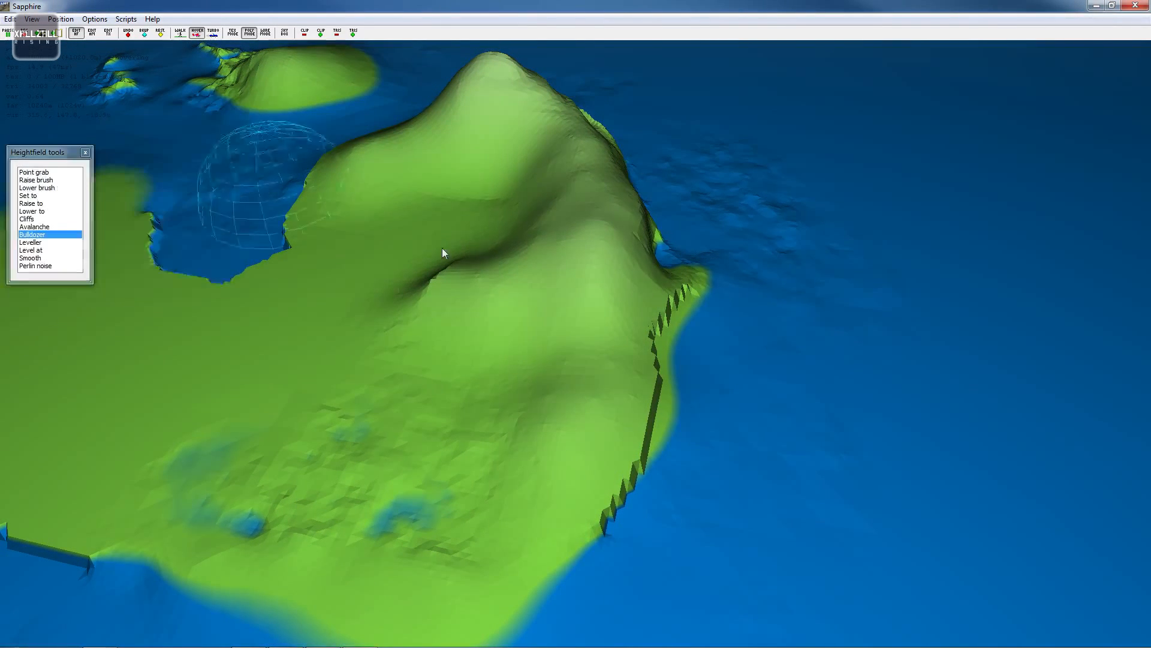
key("a")
scroll(495, 294, "down", 6)
key("w")
scroll(474, 360, "down", 4)
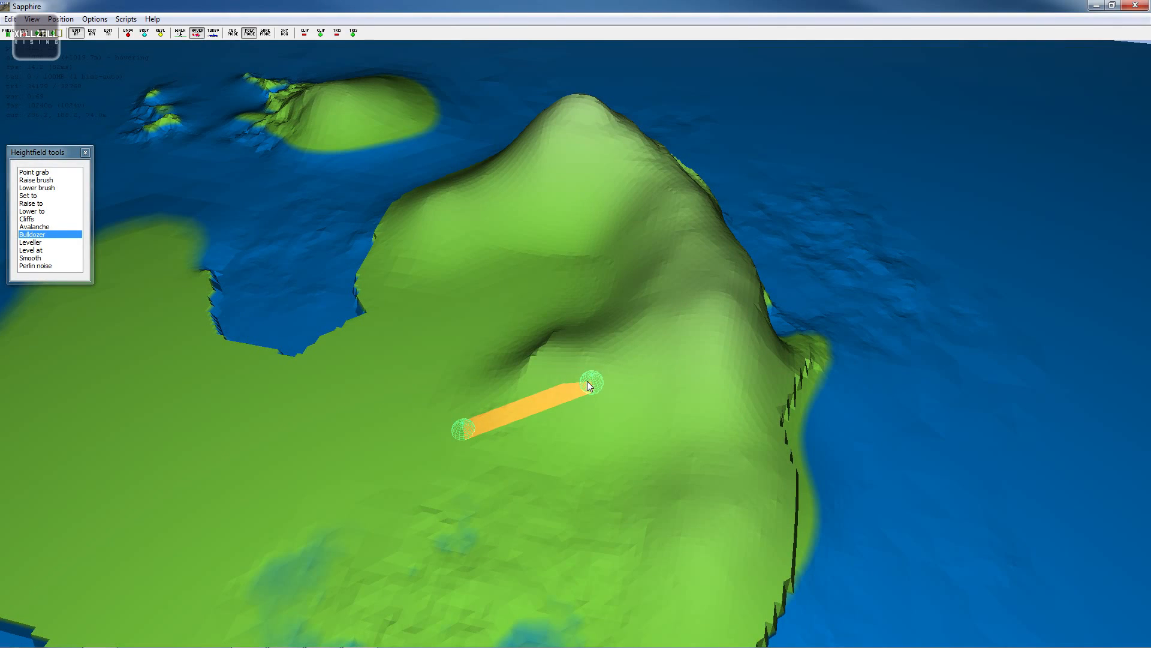
left_click_drag(588, 381, 588, 383)
mouse_move(464, 426)
left_mouse_down()
mouse_move(553, 400)
mouse_move(653, 404)
mouse_move(703, 430)
mouse_move(714, 480)
left_mouse_up()
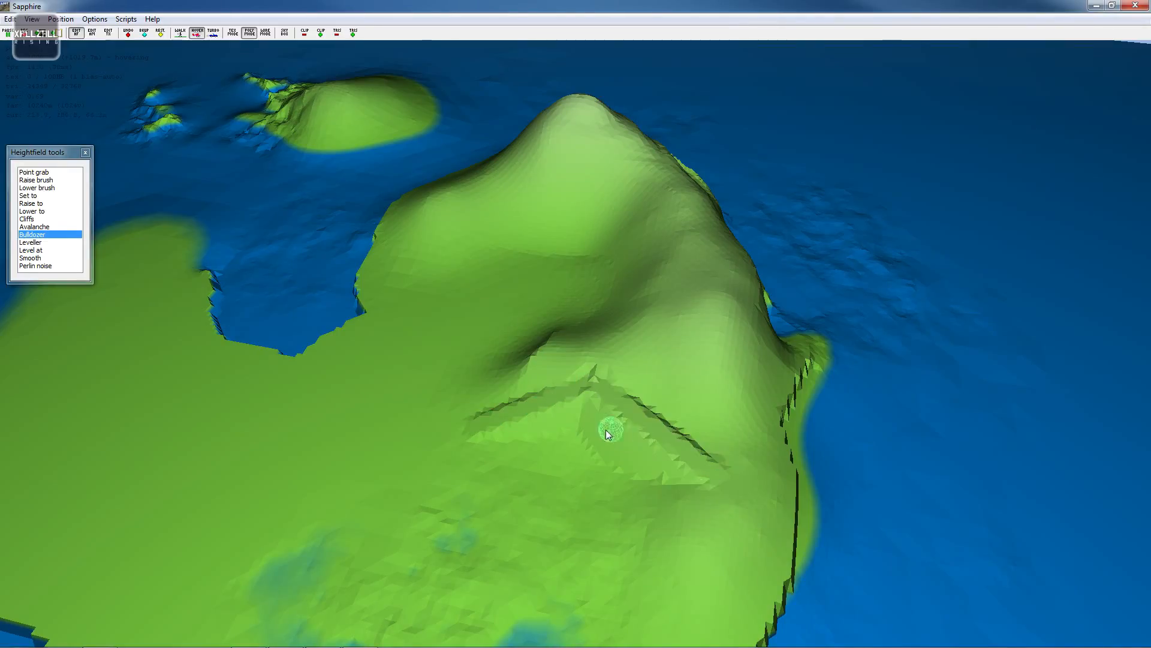
- Review the Bulldozer settings and cut a second road running up the slope from the first cut
key("d")
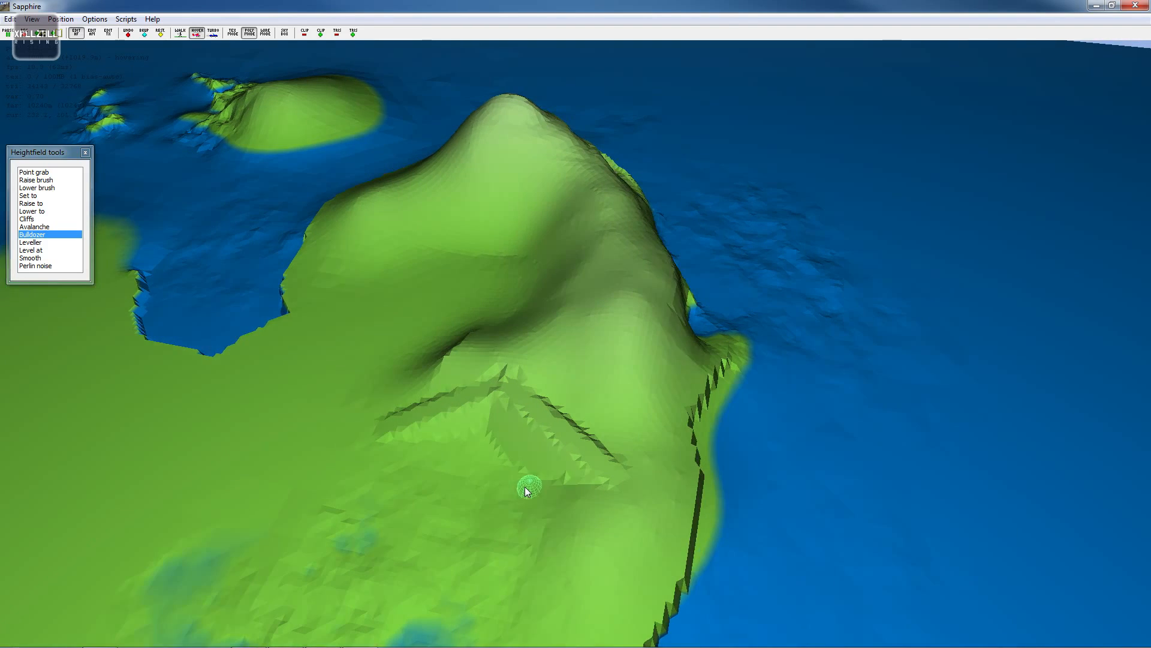
scroll(524, 487, "up", 5)
key("d")
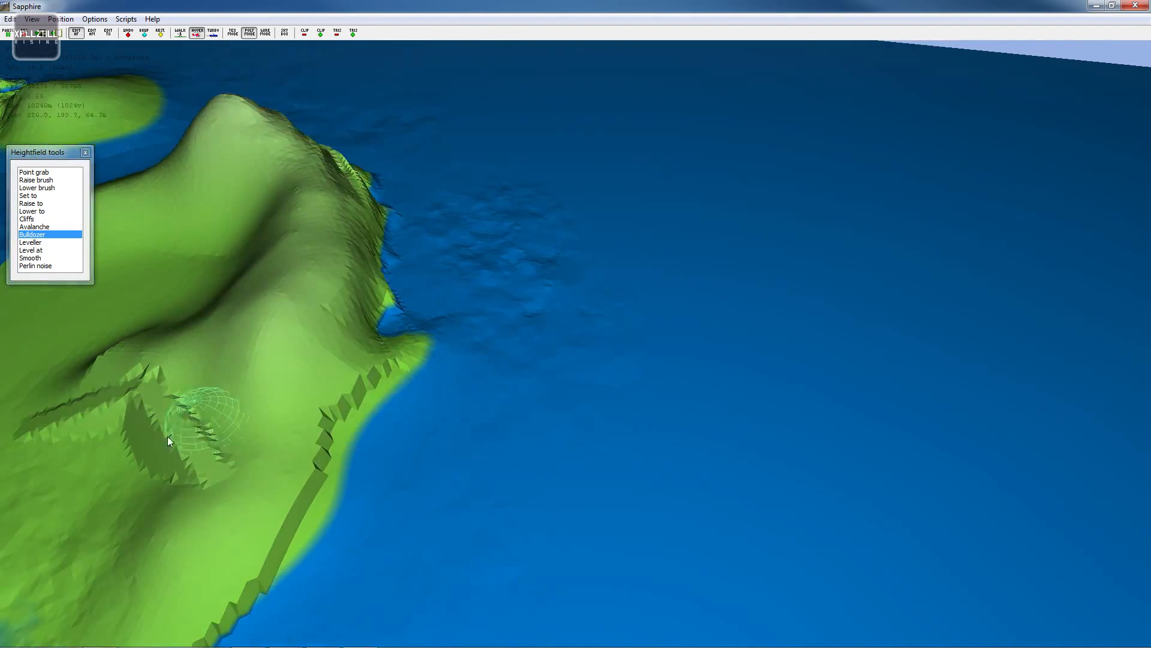
key("a")
double_click(44, 235)
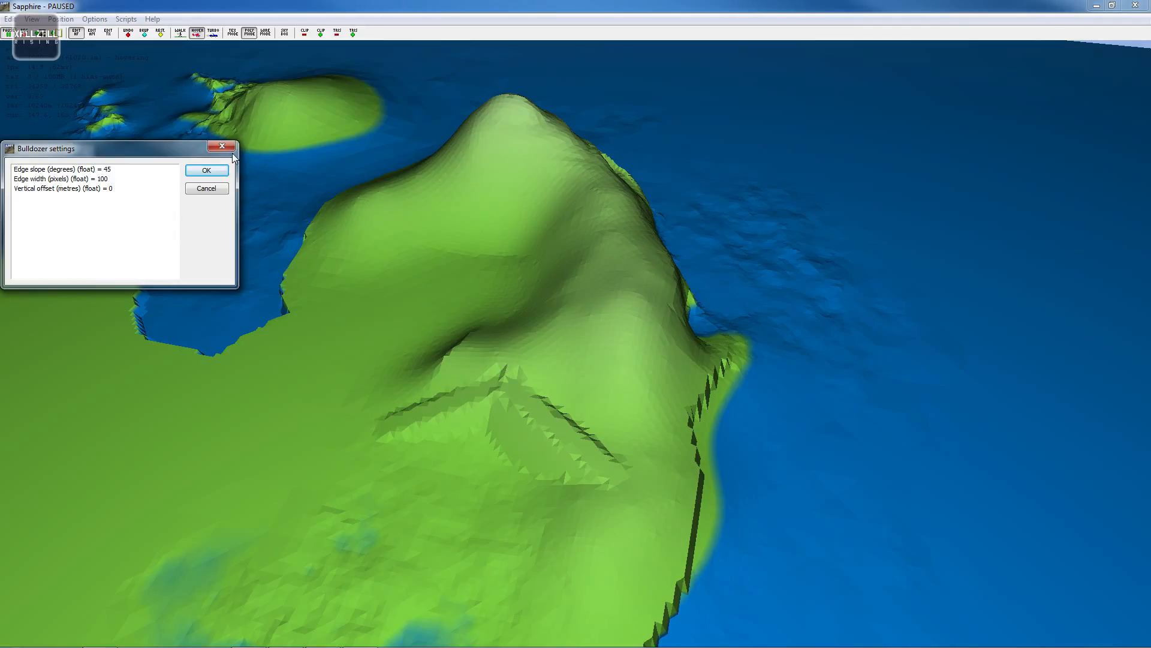
left_click(206, 170)
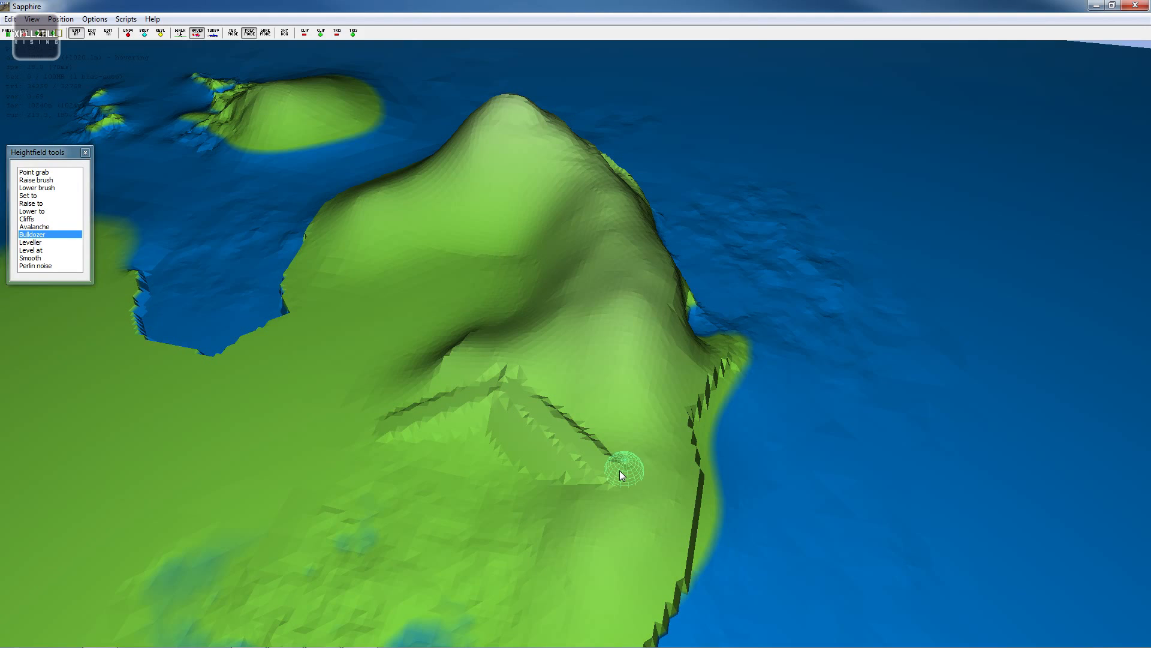
left_click_drag(622, 455, 625, 309)
- Add two short bulldozer cuts around the junction of the roads on the eastern slope
key("a")
key("a")
key("w")
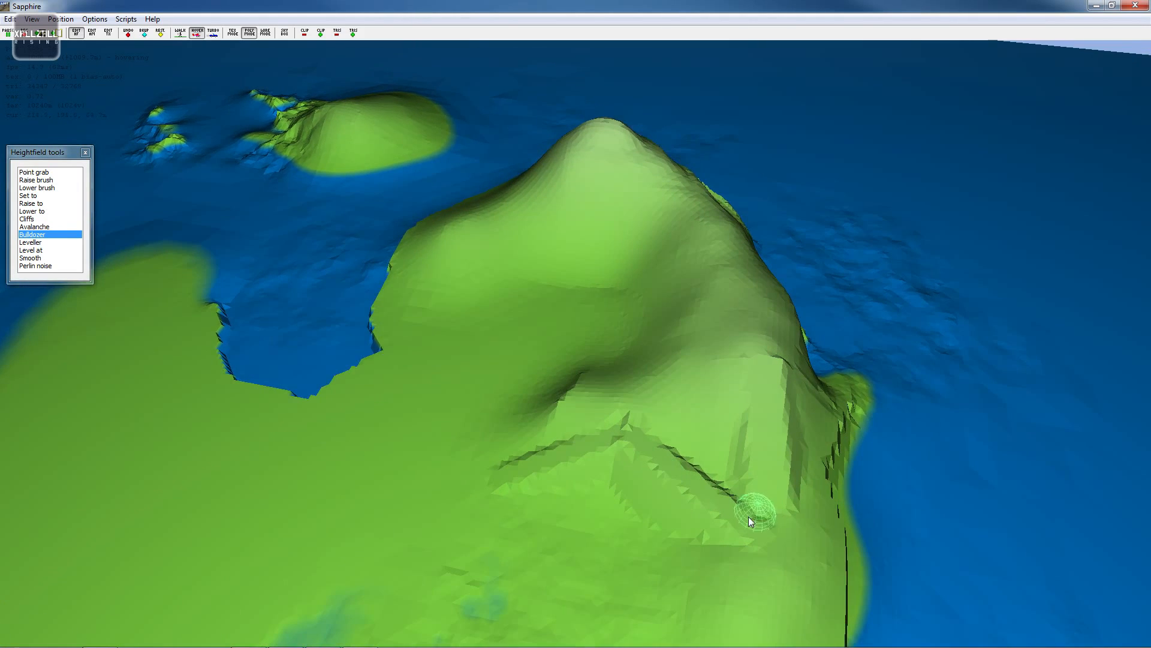
left_click_drag(753, 525, 766, 481)
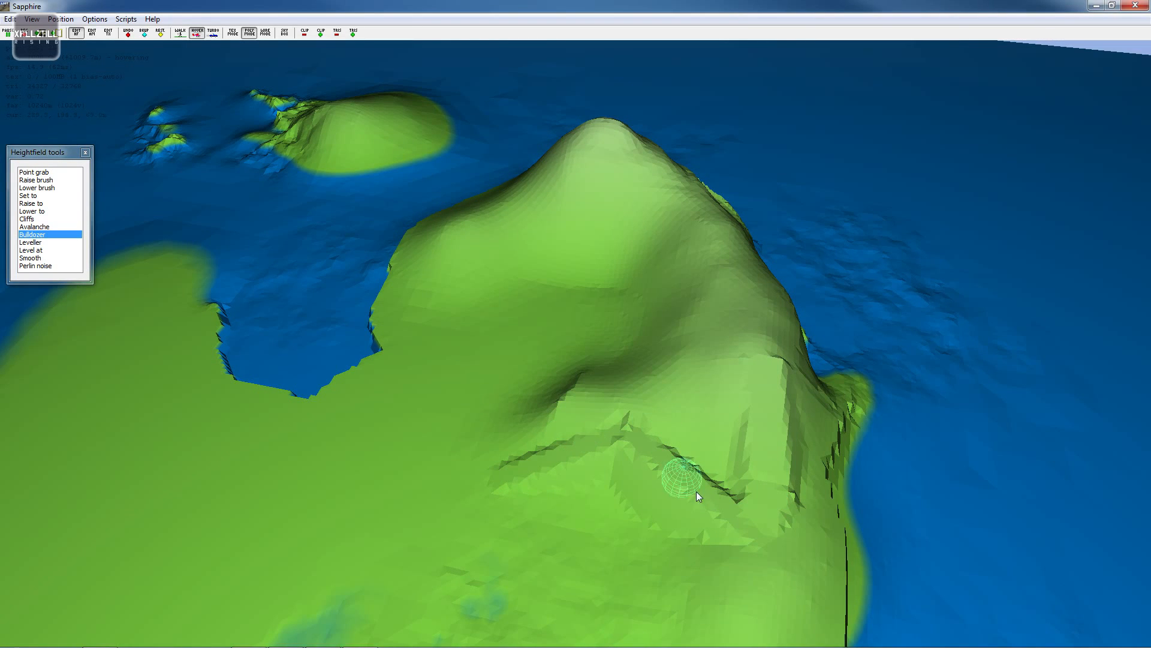
left_click_drag(624, 436, 639, 435)
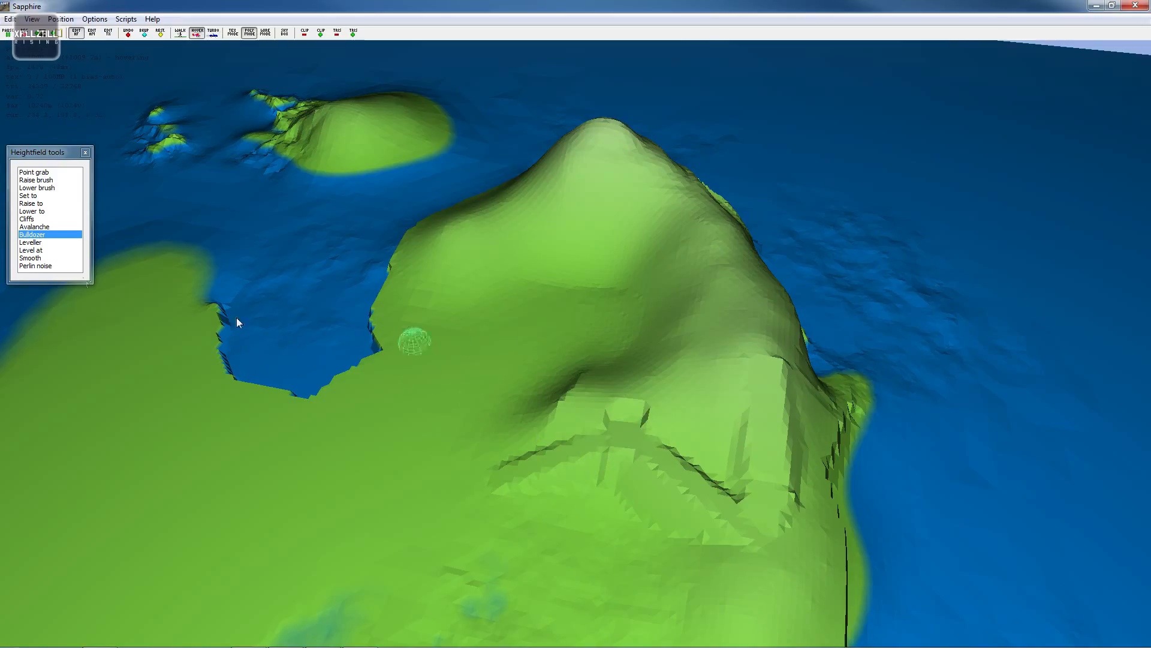
- Smooth the bulldozed cuts on the eastern slope
left_click(36, 258)
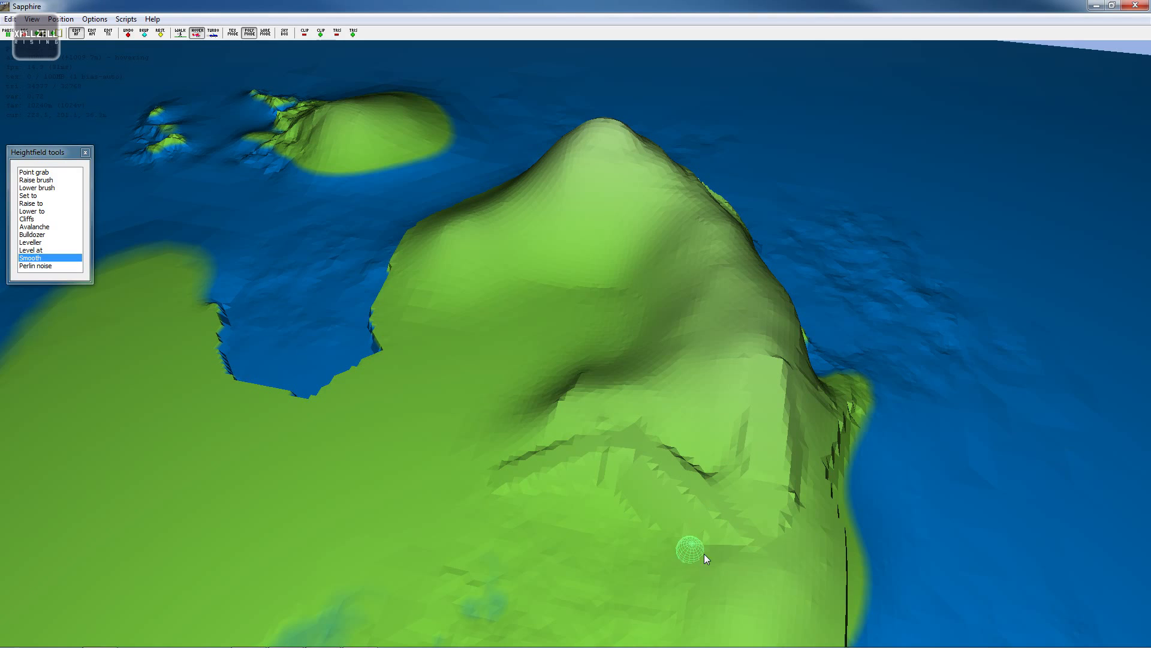
key("s")
key("a")
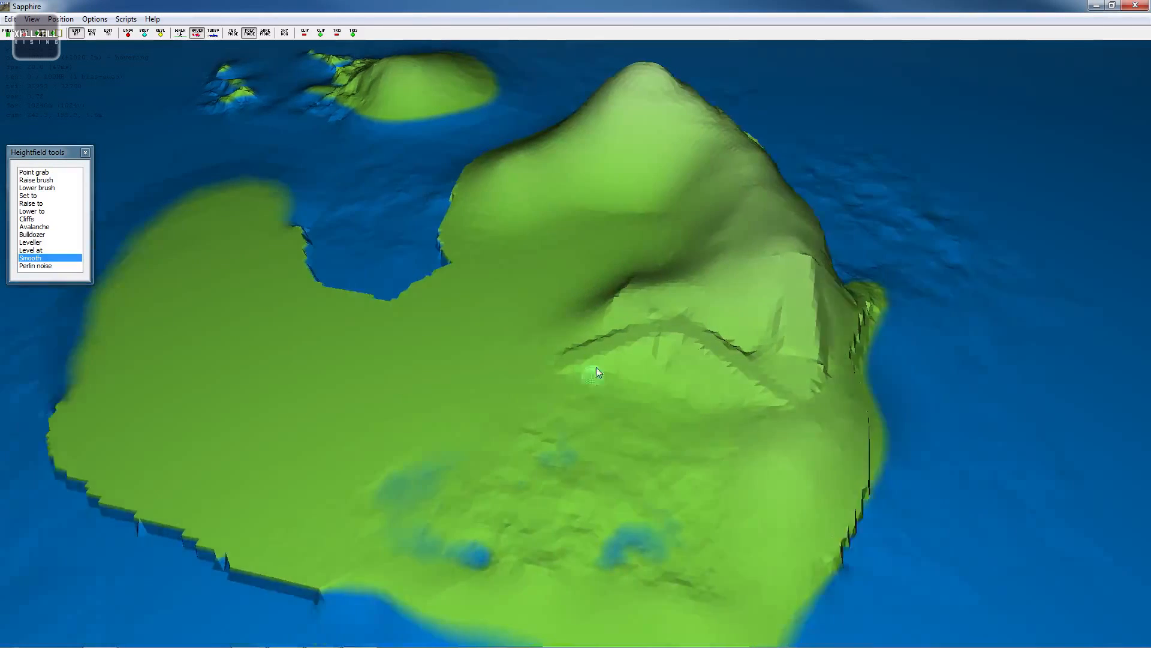
key("w")
key("d")
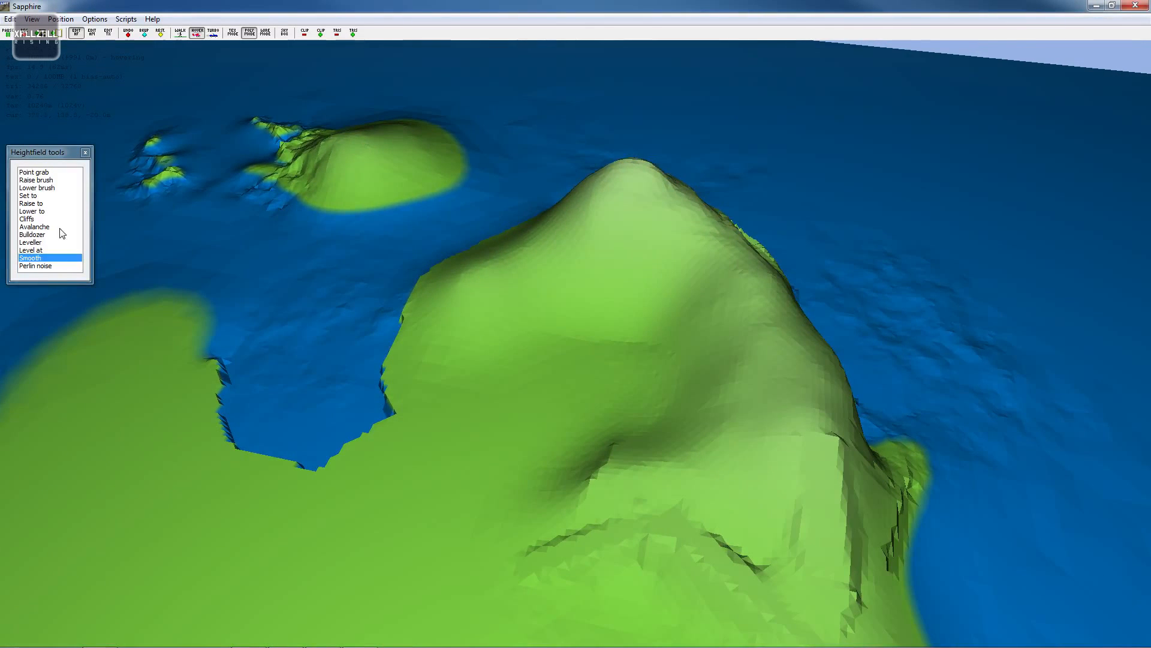
- Carve cliffs with a height of 100 m into the upper slopes below the main peak
left_click(27, 211)
left_click(143, 216)
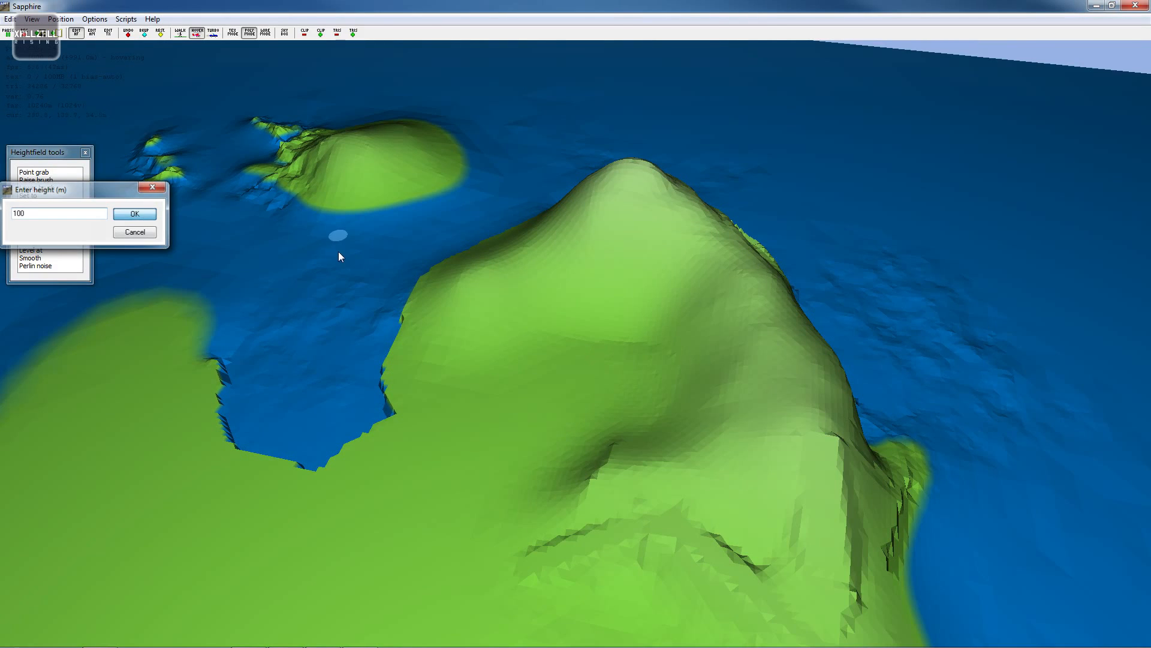
mouse_move(648, 279)
left_mouse_down()
mouse_move(581, 285)
mouse_move(533, 330)
mouse_move(625, 265)
mouse_move(610, 257)
left_mouse_up()
key("w")
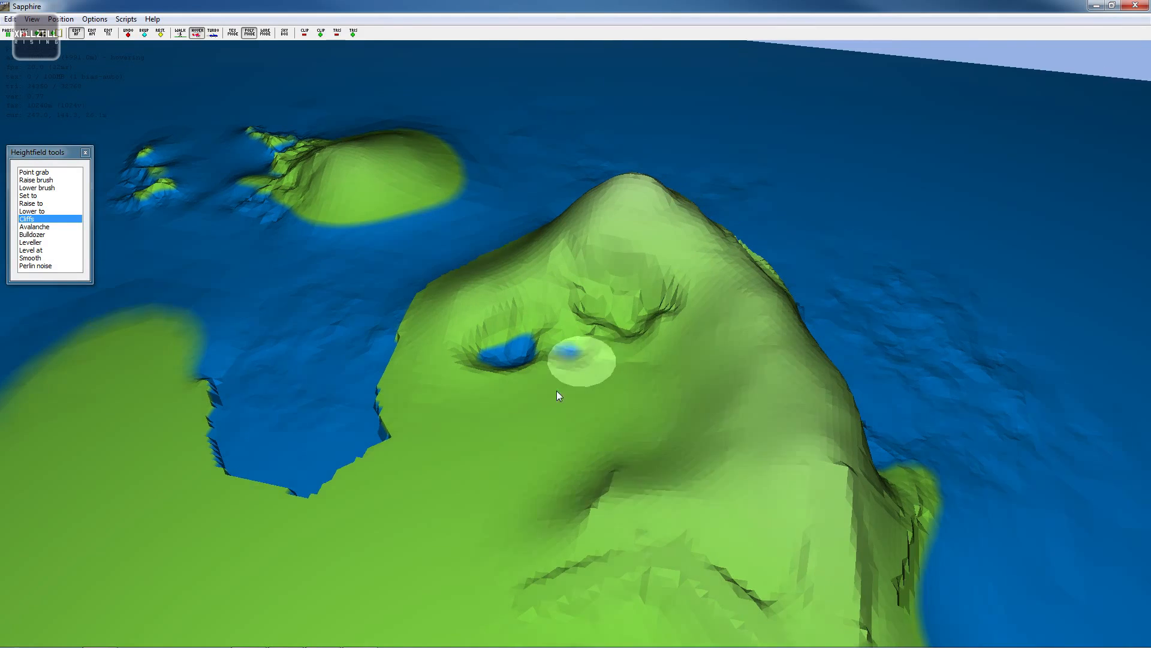
mouse_move(556, 391)
right_mouse_down()
mouse_move(581, 303)
mouse_move(608, 304)
mouse_move(463, 300)
right_mouse_up()
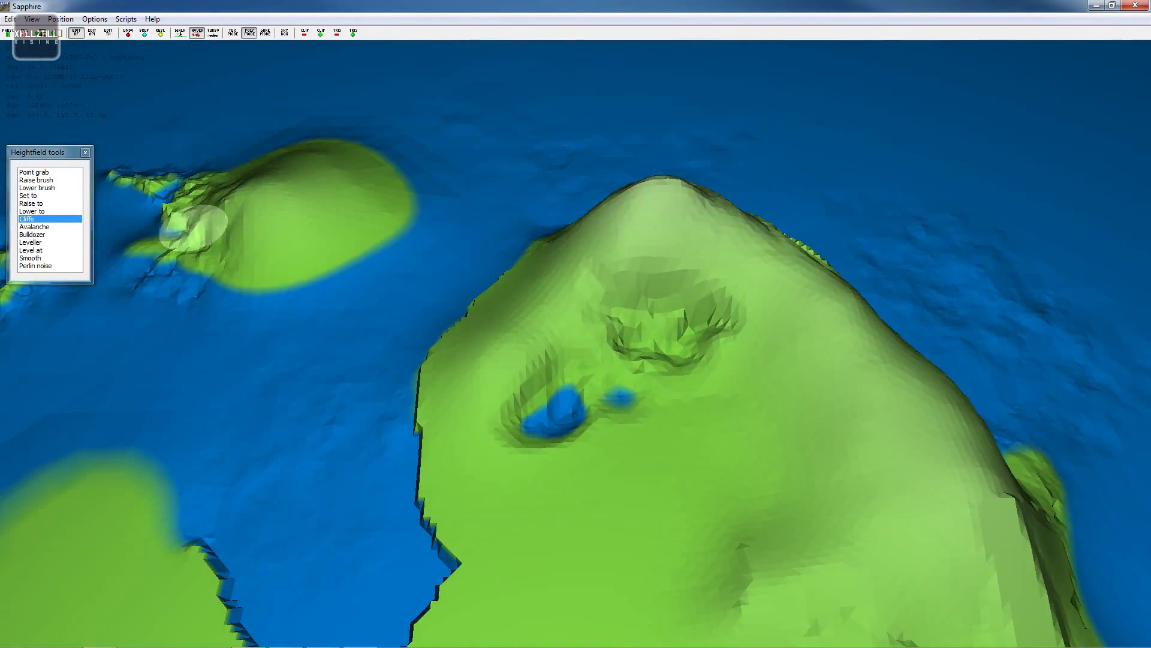
- Smooth the new cliff edges below the main peak
left_click(35, 259)
mouse_move(600, 363)
left_mouse_down()
mouse_move(586, 334)
mouse_move(609, 380)
mouse_move(553, 415)
mouse_move(555, 436)
mouse_move(675, 353)
mouse_move(667, 400)
left_mouse_up()
key("s")
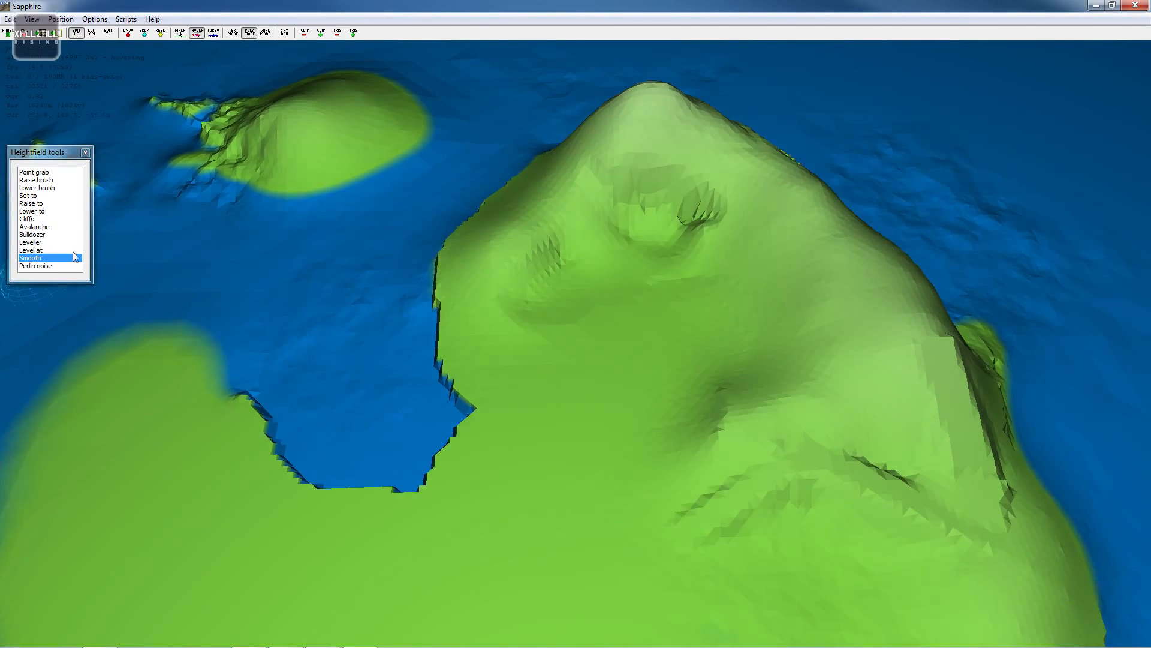
key("a")
mouse_move(581, 322)
right_mouse_down()
mouse_move(663, 322)
mouse_move(605, 322)
right_mouse_up()
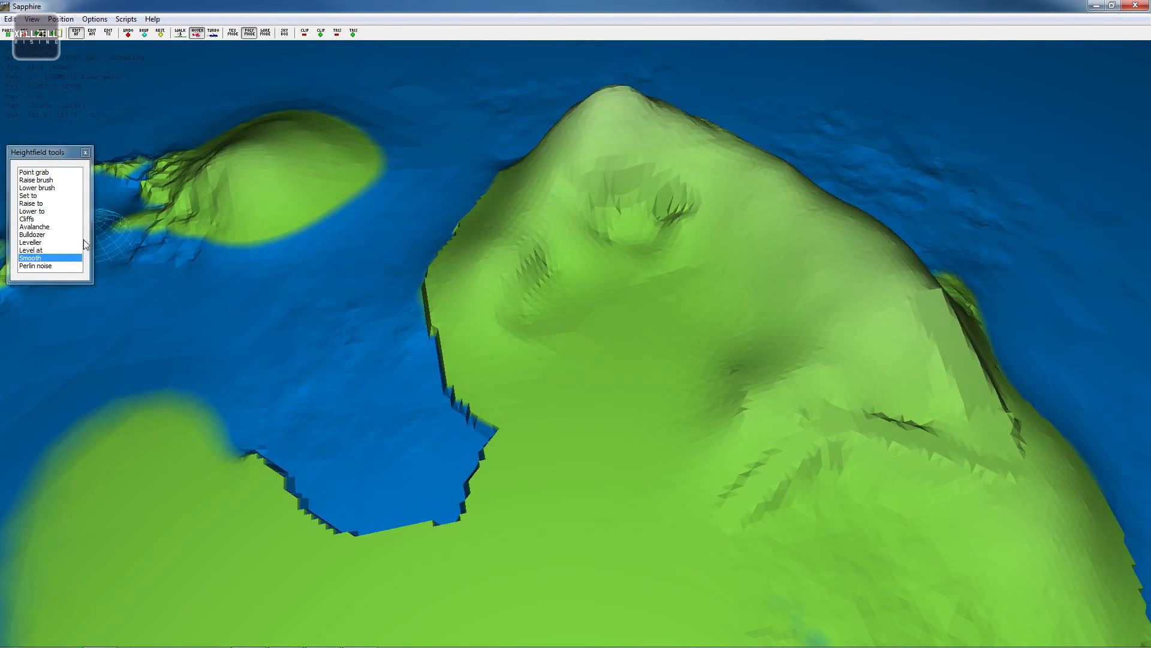
- Carve a shallow channel from the western bay into the slope with the Lower brush
left_click(47, 188)
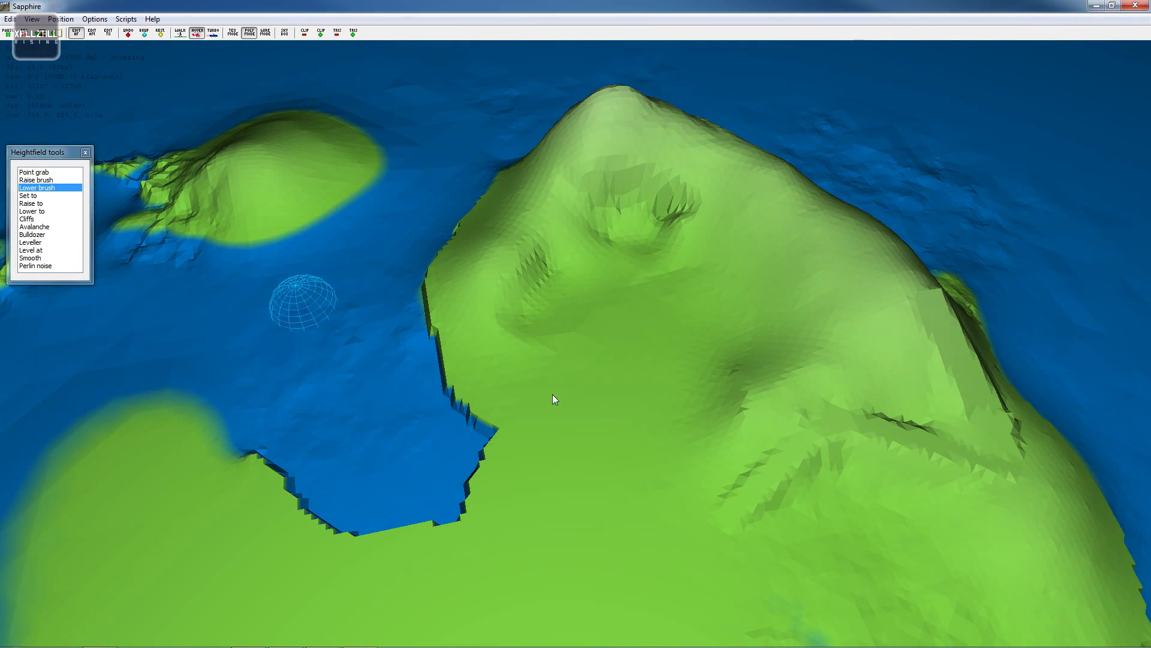
key("s")
key("d")
key("w")
key("s")
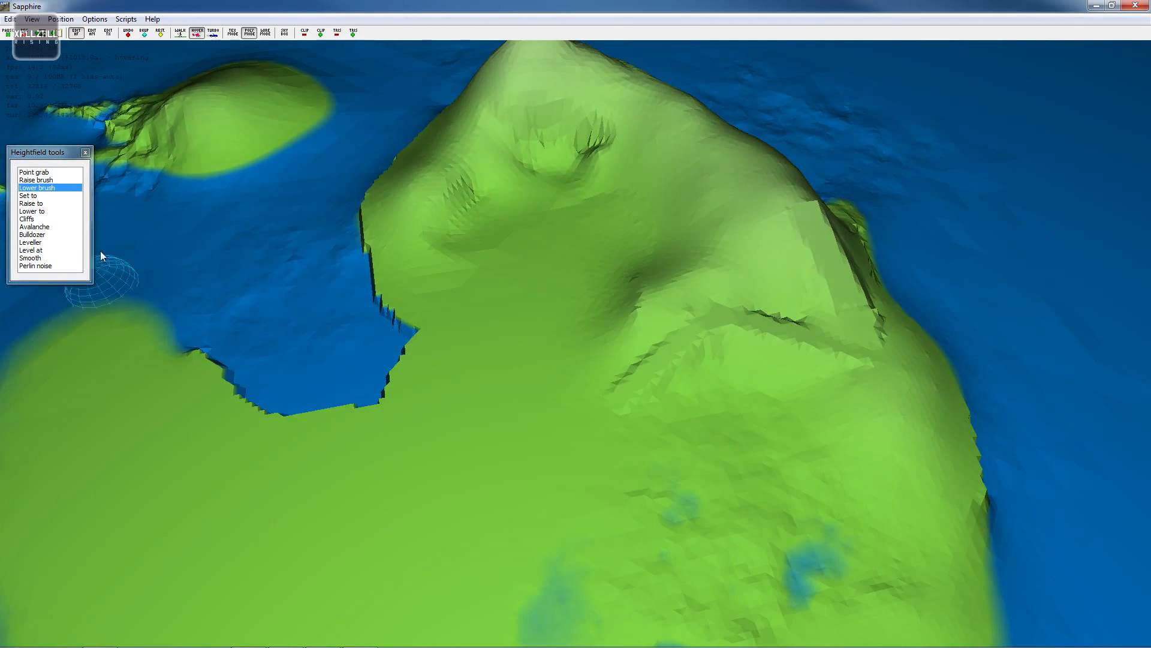
key("w")
key("s")
key("s")
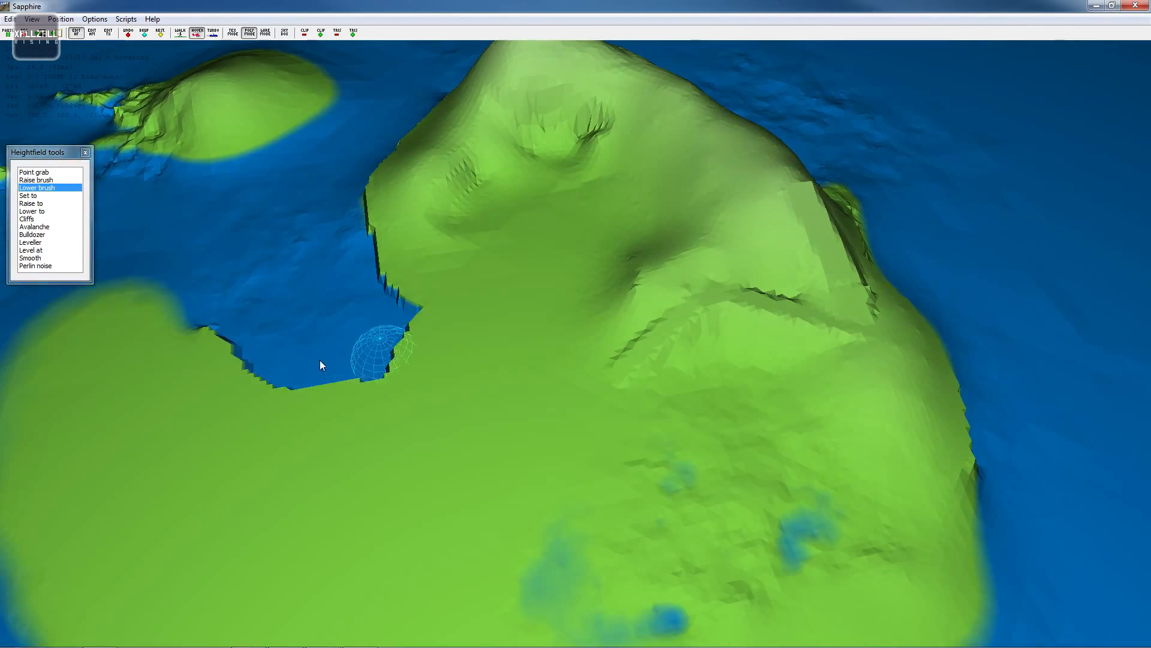
key("w")
key("s")
key("w")
key("w")
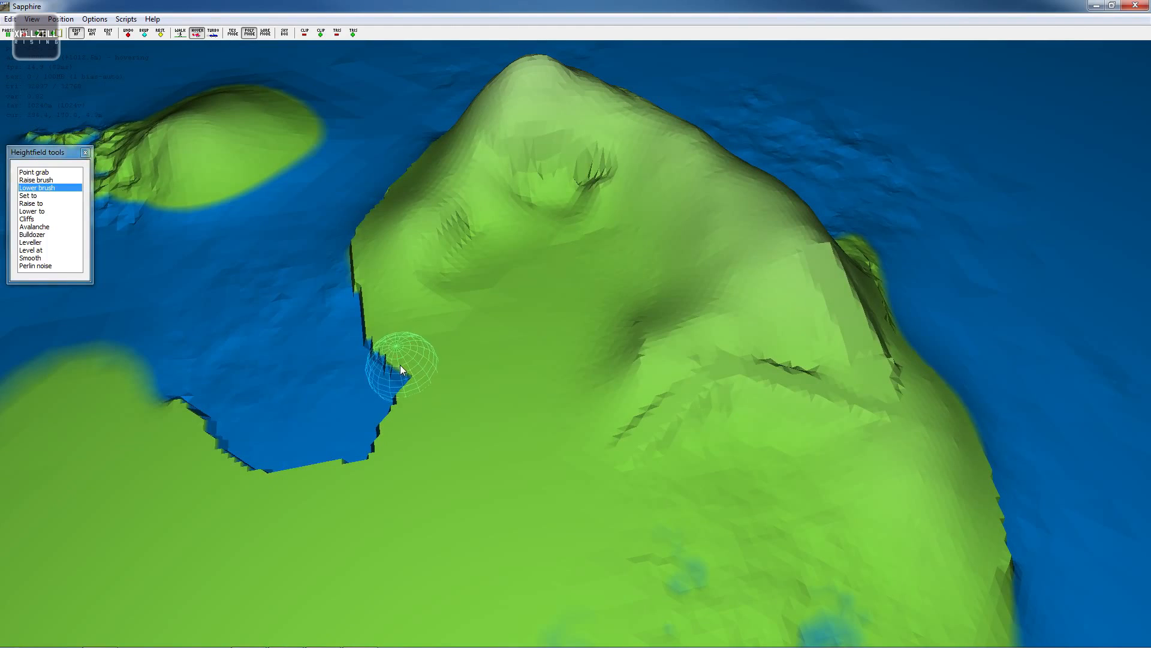
key("s")
key("w")
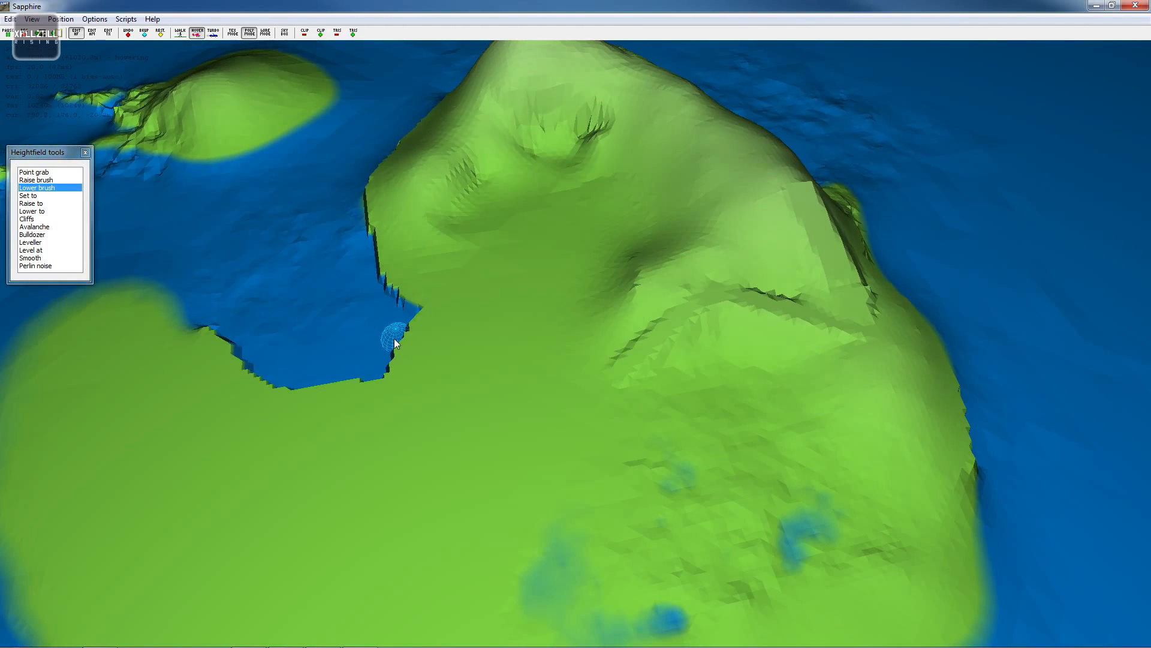
mouse_move(418, 352)
left_mouse_down()
mouse_move(521, 377)
mouse_move(421, 354)
mouse_move(405, 340)
mouse_move(545, 373)
mouse_move(461, 358)
mouse_move(512, 369)
mouse_move(391, 330)
left_mouse_up()
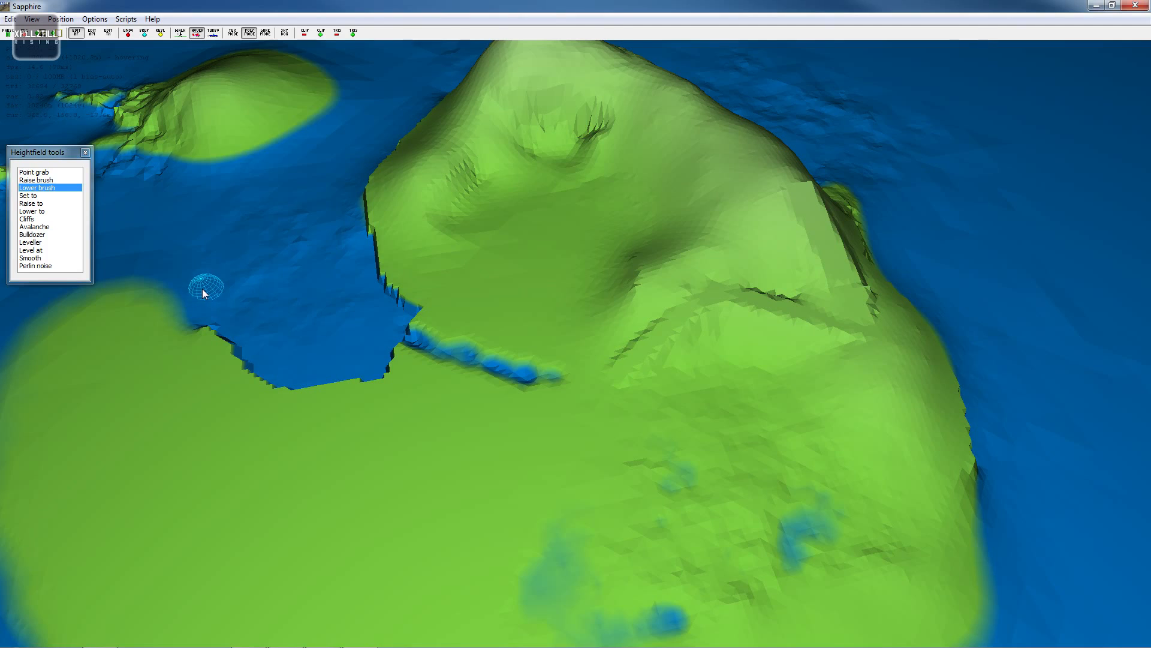
- Lower the channel area to a height of -1.2 m with the Lower to tool
key("w")
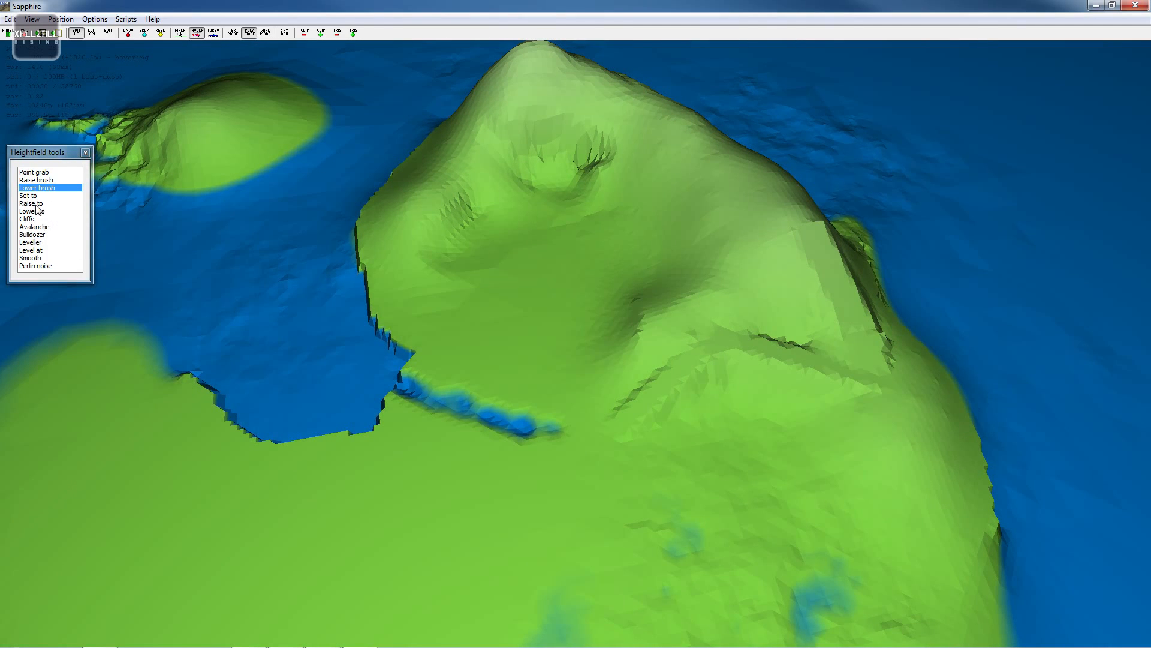
left_click(49, 212)
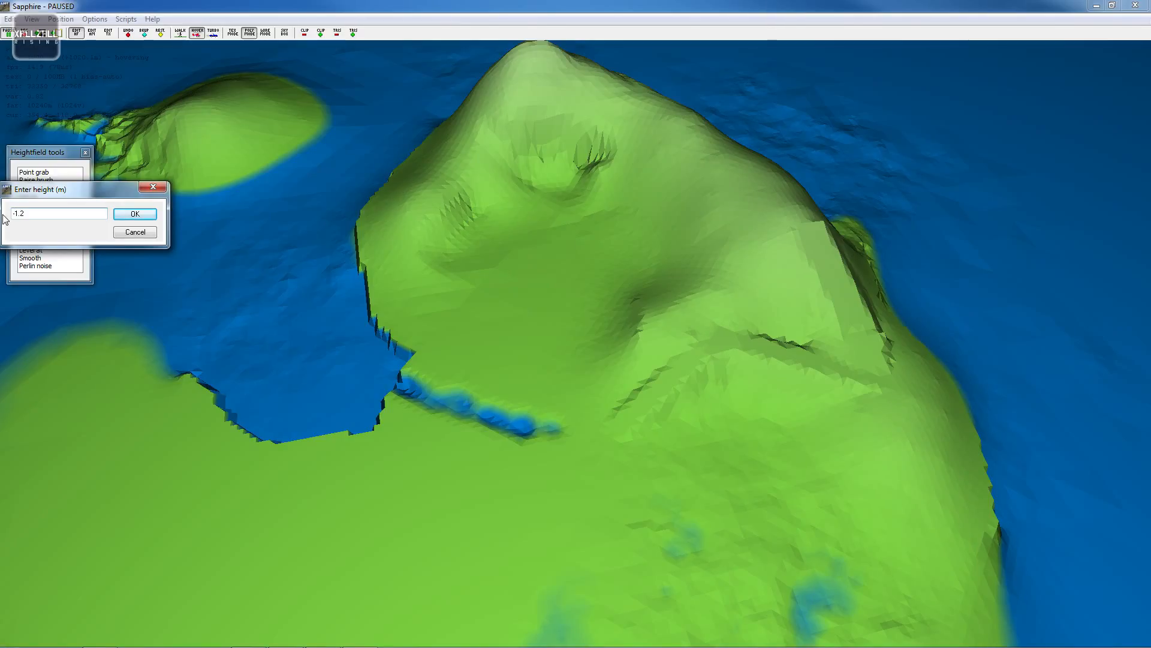
left_click(128, 216)
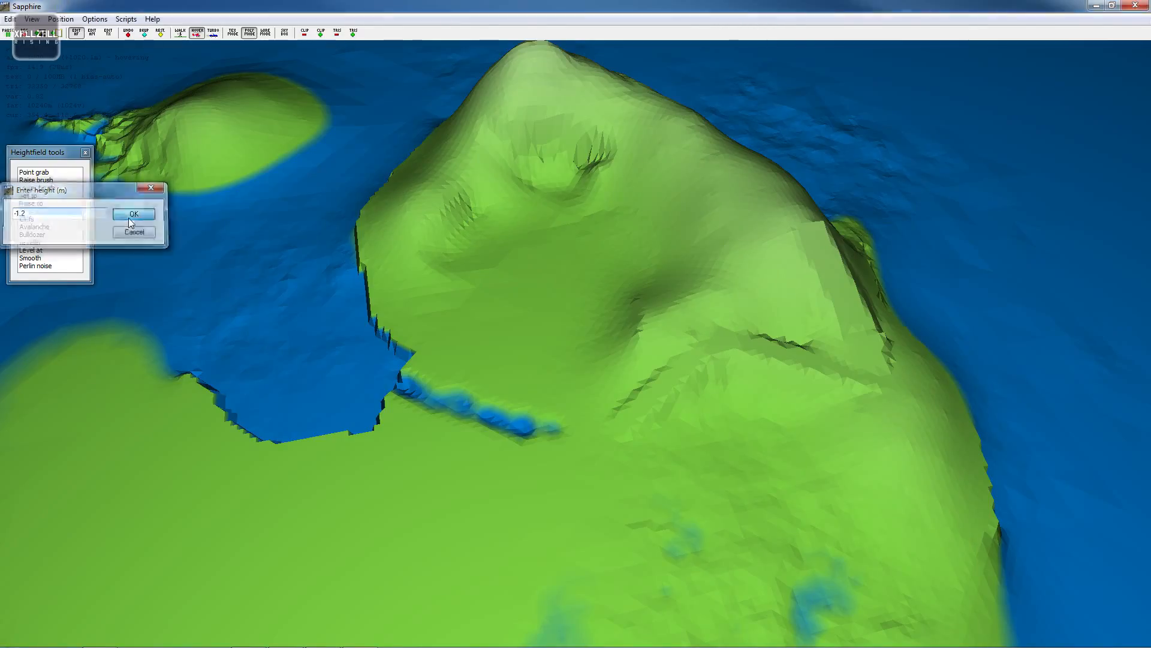
scroll(441, 353, "up", 3)
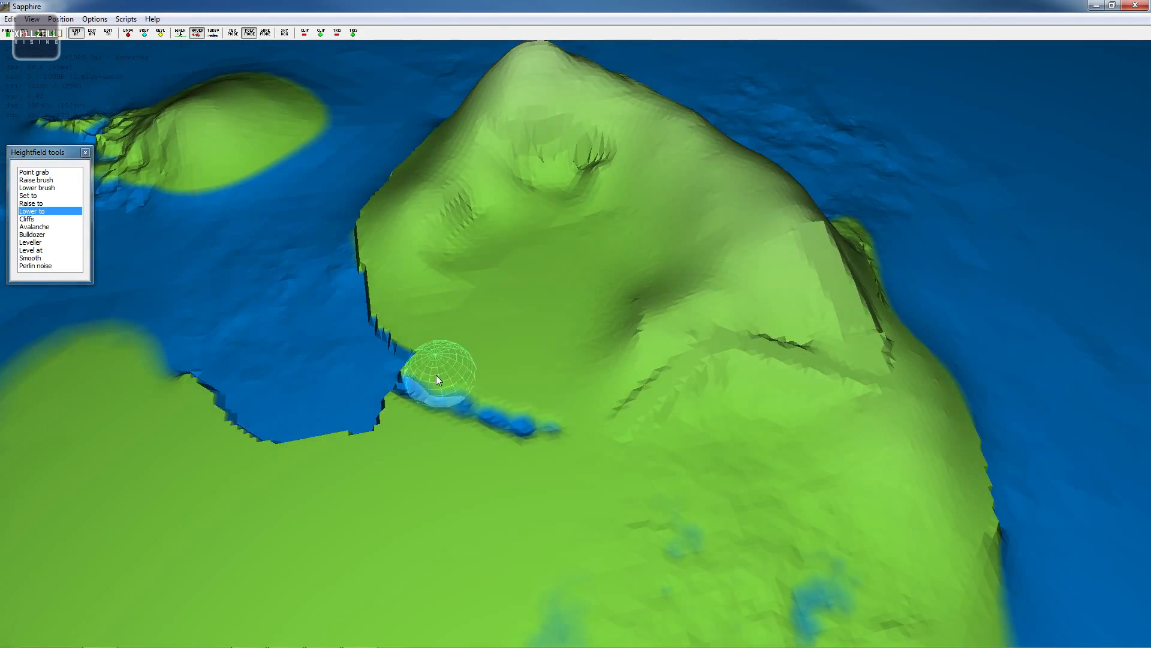
scroll(436, 376, "down", 1)
mouse_move(422, 368)
left_mouse_down()
mouse_move(536, 404)
mouse_move(408, 364)
left_mouse_up()
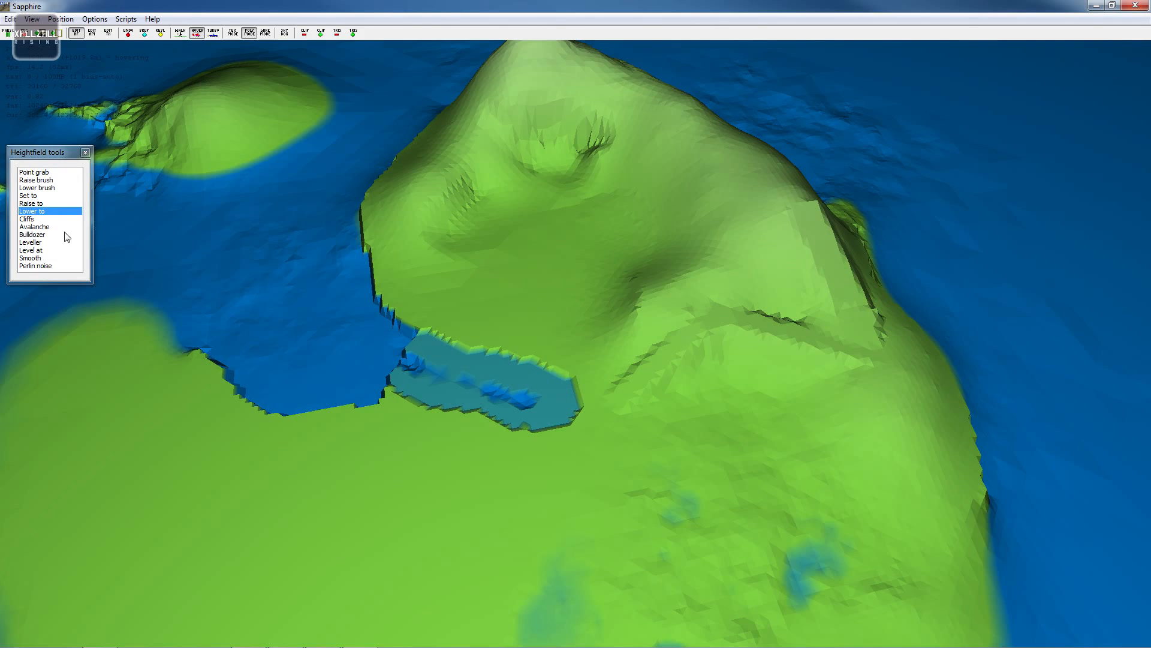
- Raise the channel floor to -1.2 m with the Raise to tool to flatten it
left_click(48, 204)
left_click(146, 215)
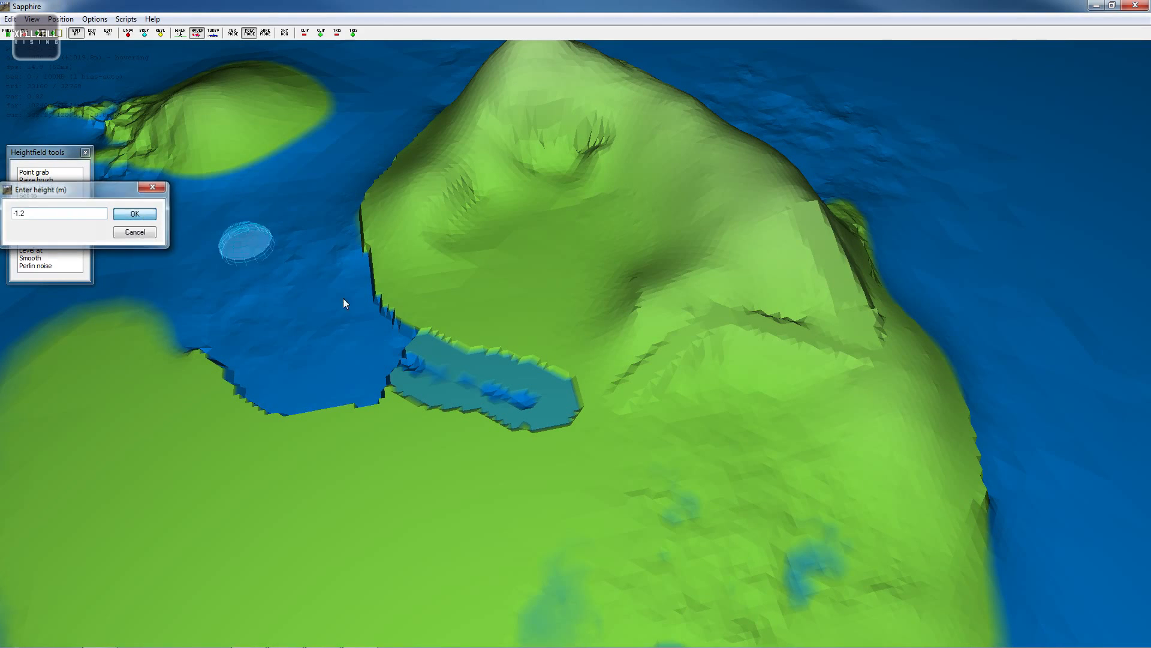
mouse_move(440, 368)
left_mouse_down()
mouse_move(501, 393)
mouse_move(549, 390)
left_mouse_up()
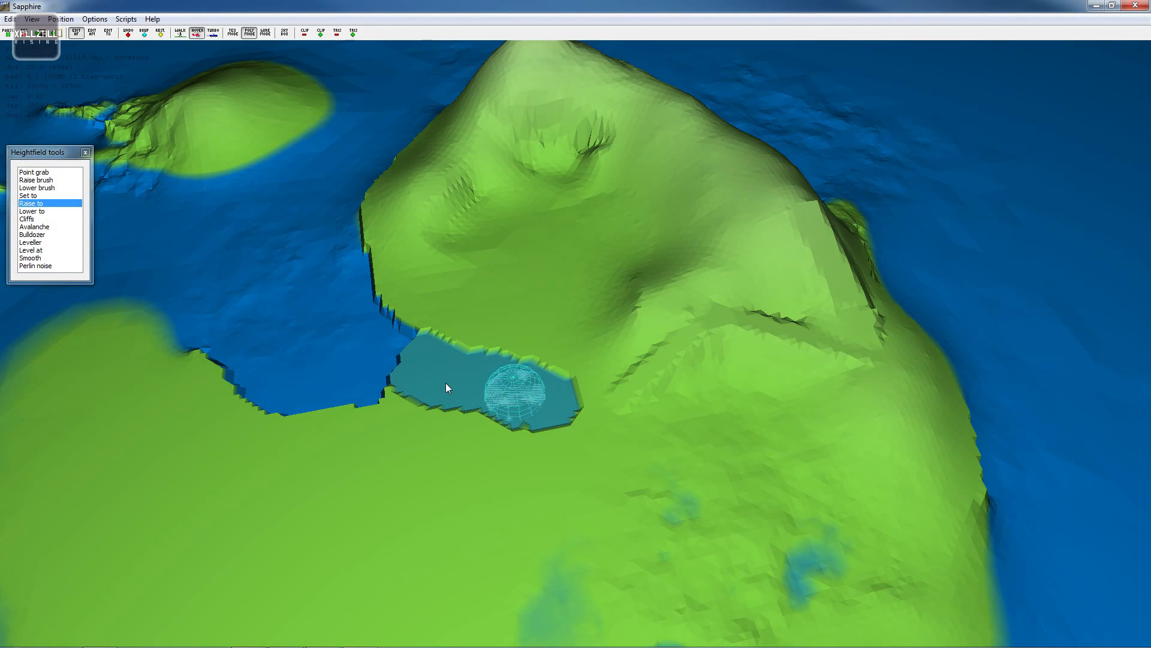
- Smooth the channel's edges into the surrounding slope and bay
left_click(36, 258)
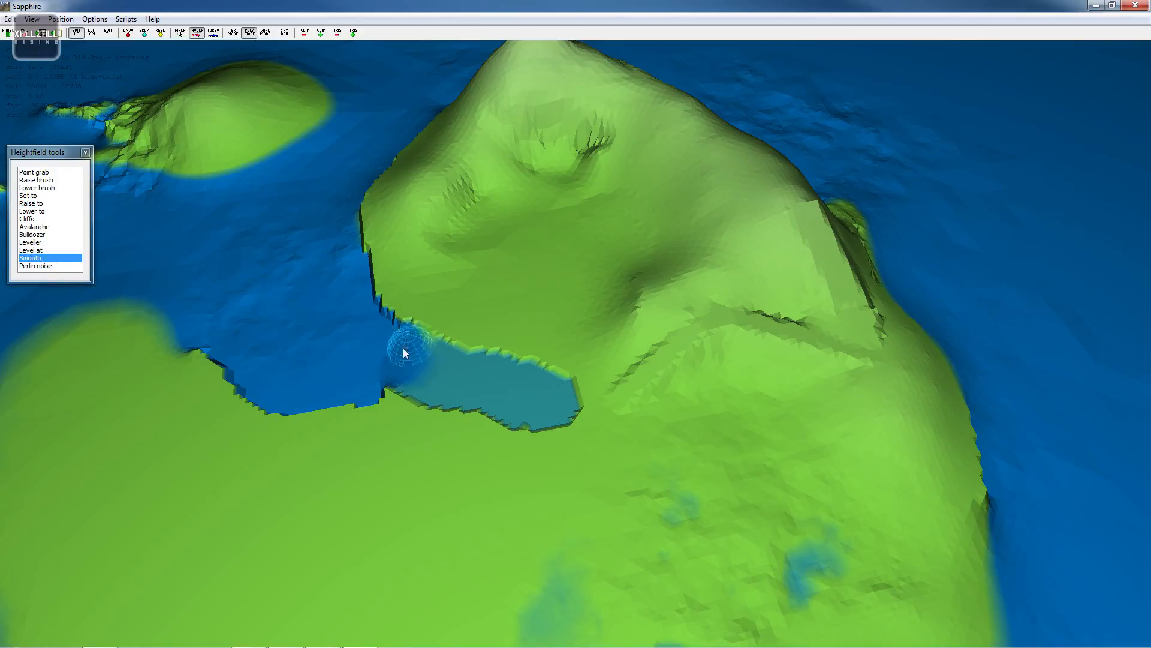
mouse_move(417, 378)
left_mouse_down()
mouse_move(368, 384)
mouse_move(509, 359)
left_mouse_up()
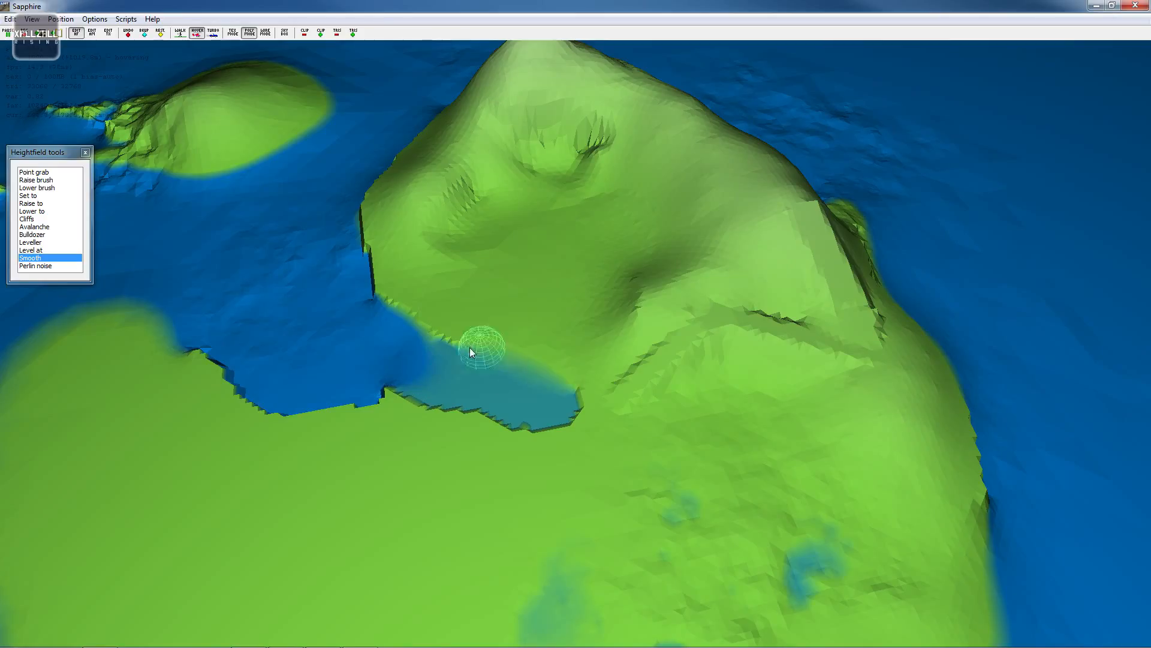
mouse_move(566, 412)
left_mouse_down()
mouse_move(383, 398)
mouse_move(458, 395)
left_mouse_up()
key("a")
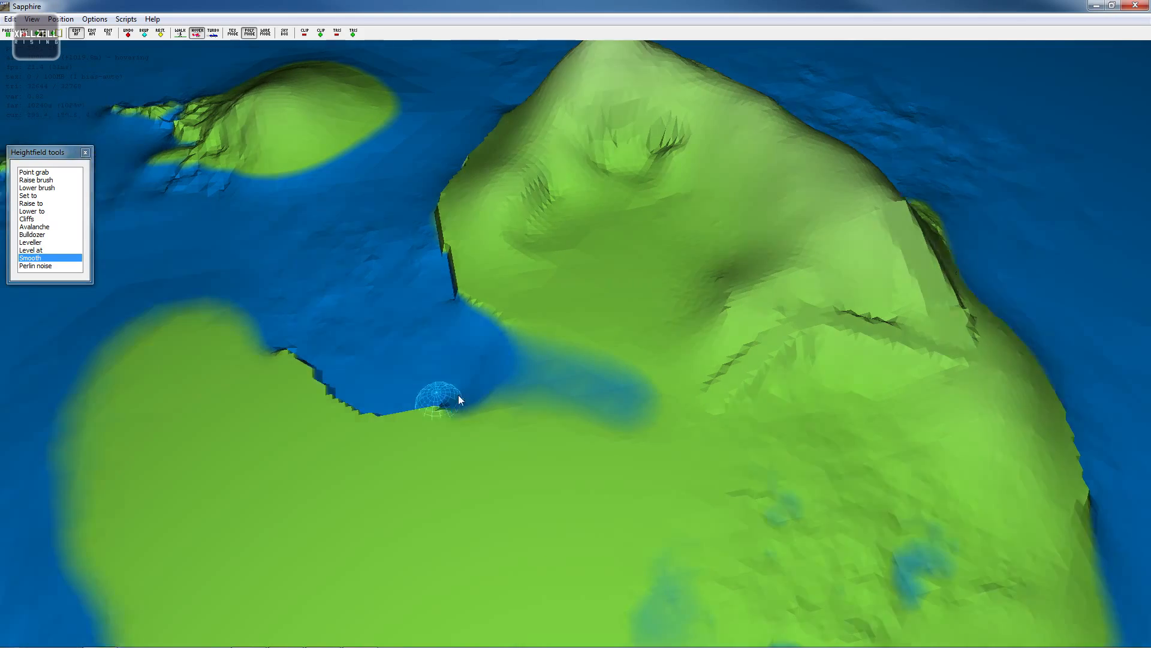
- Use Point grab to pull up two peaks and push down a pit on the southern plain's edge
key("s")
key("d")
key("w")
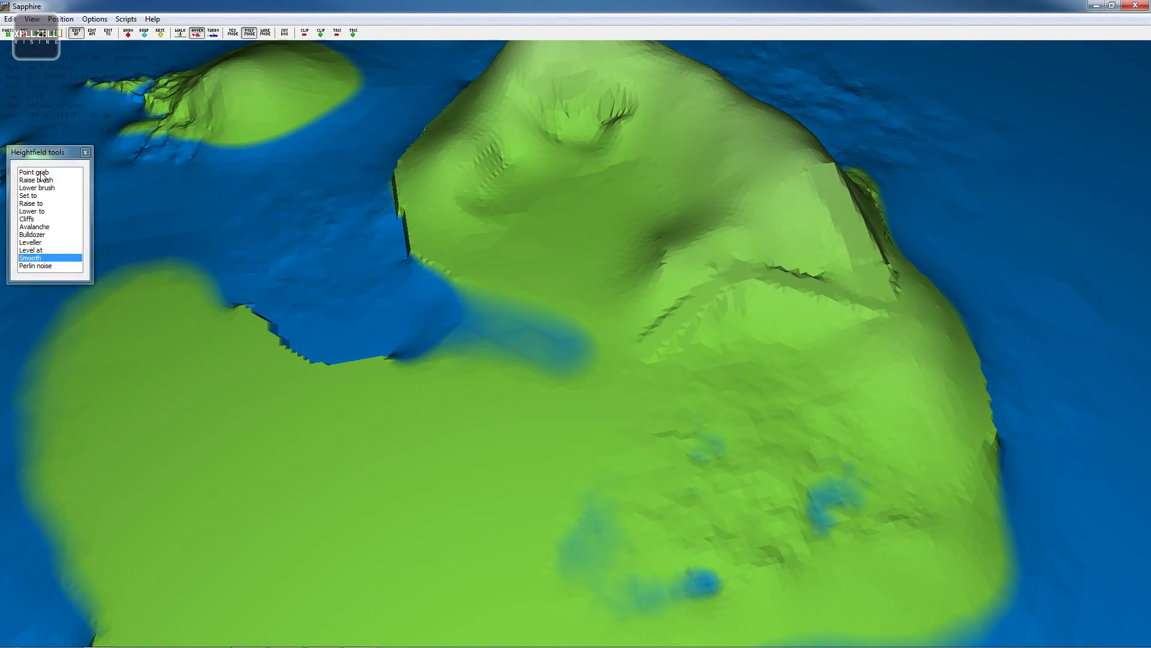
left_click(40, 172)
key("s")
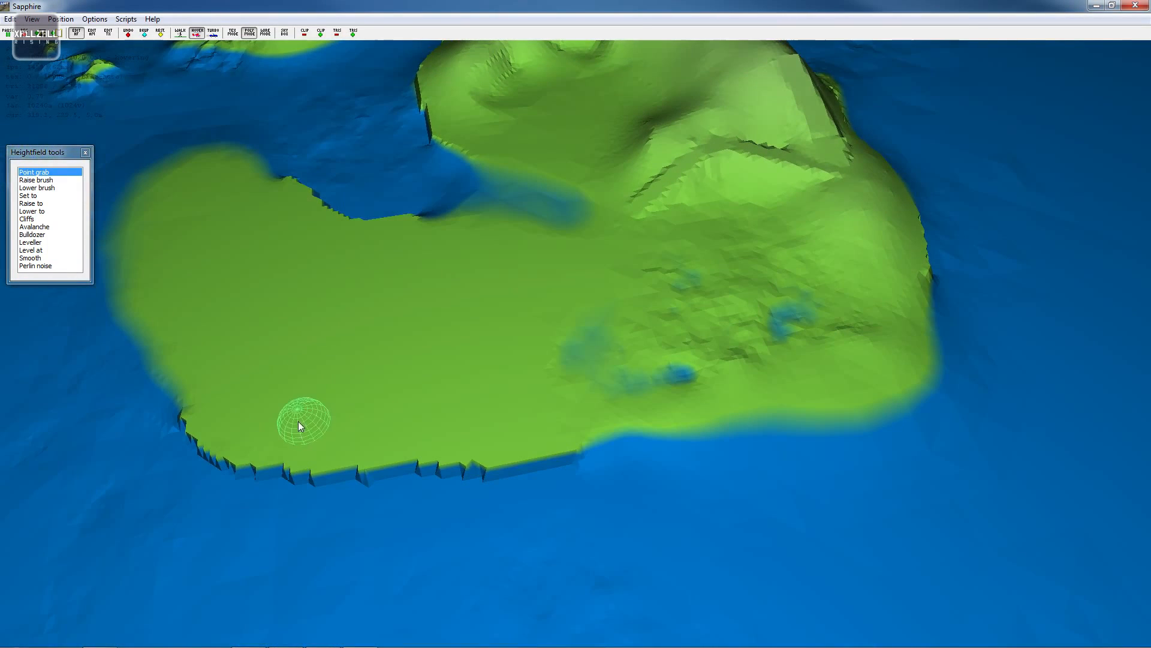
mouse_move(312, 410)
left_mouse_down()
mouse_move(299, 423)
mouse_move(404, 422)
mouse_move(421, 405)
mouse_move(376, 307)
mouse_move(390, 423)
mouse_move(358, 291)
left_mouse_up()
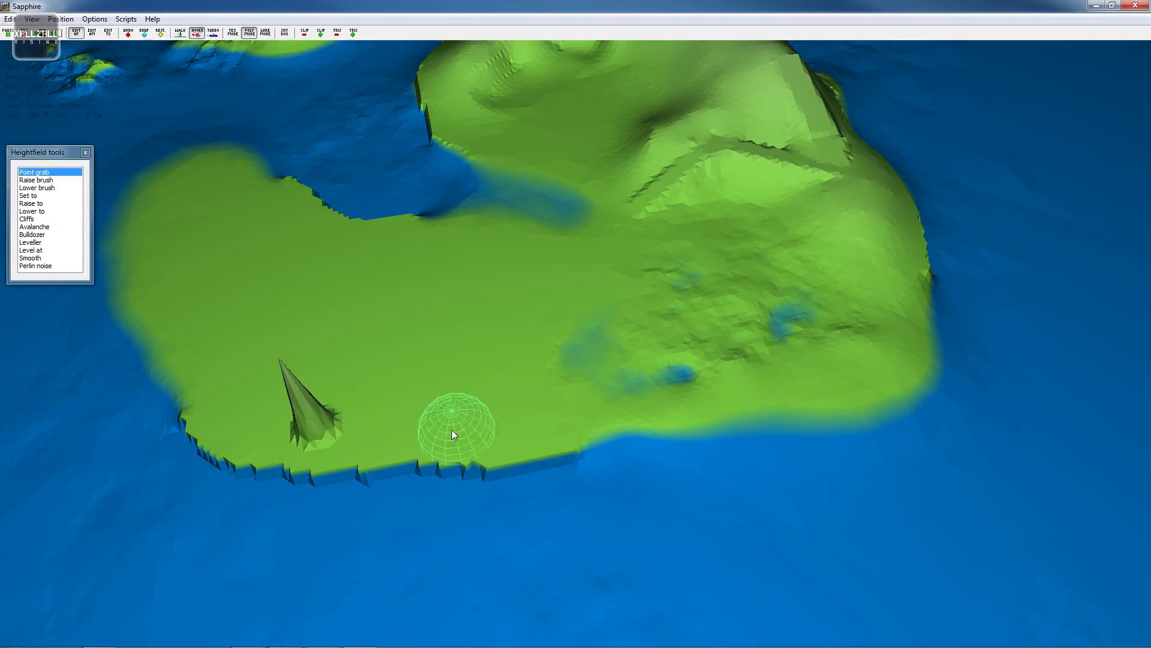
left_click_drag(423, 427, 439, 355)
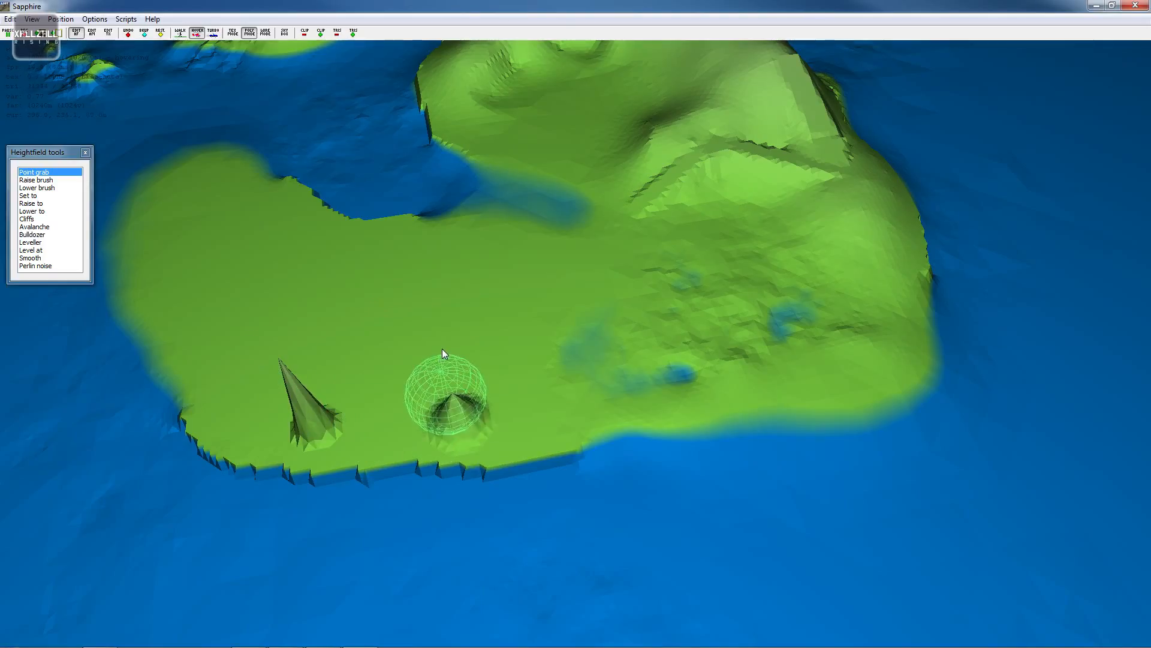
mouse_move(391, 422)
left_mouse_down()
mouse_move(383, 388)
mouse_move(384, 427)
mouse_move(385, 415)
left_mouse_up()
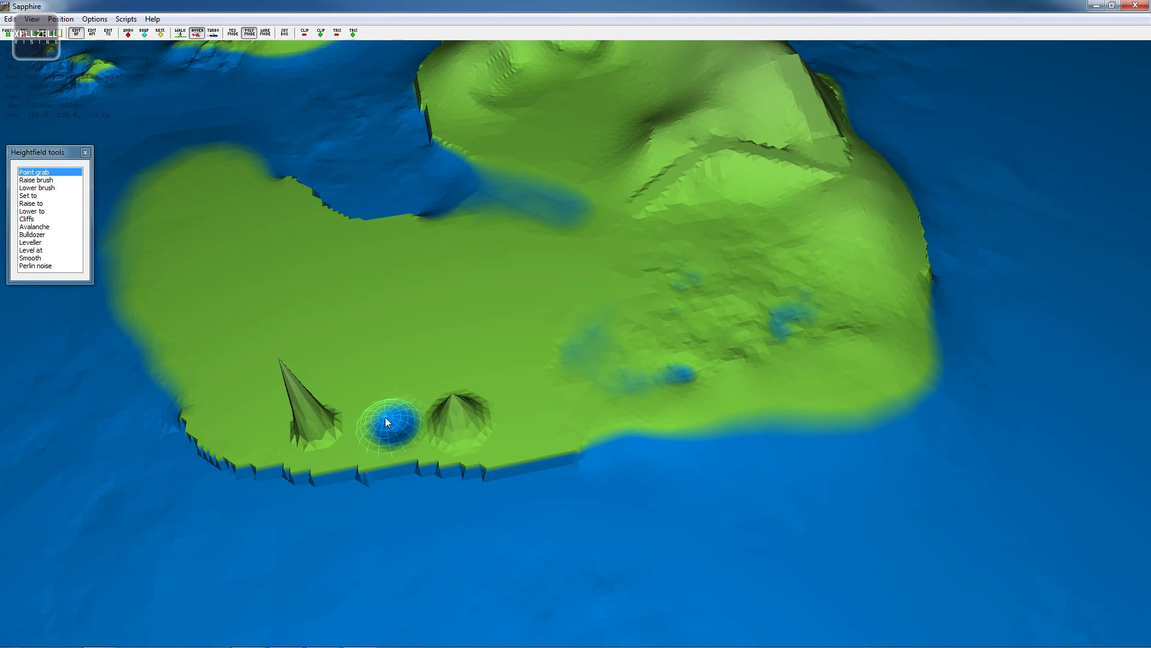
key("a")
key("w")
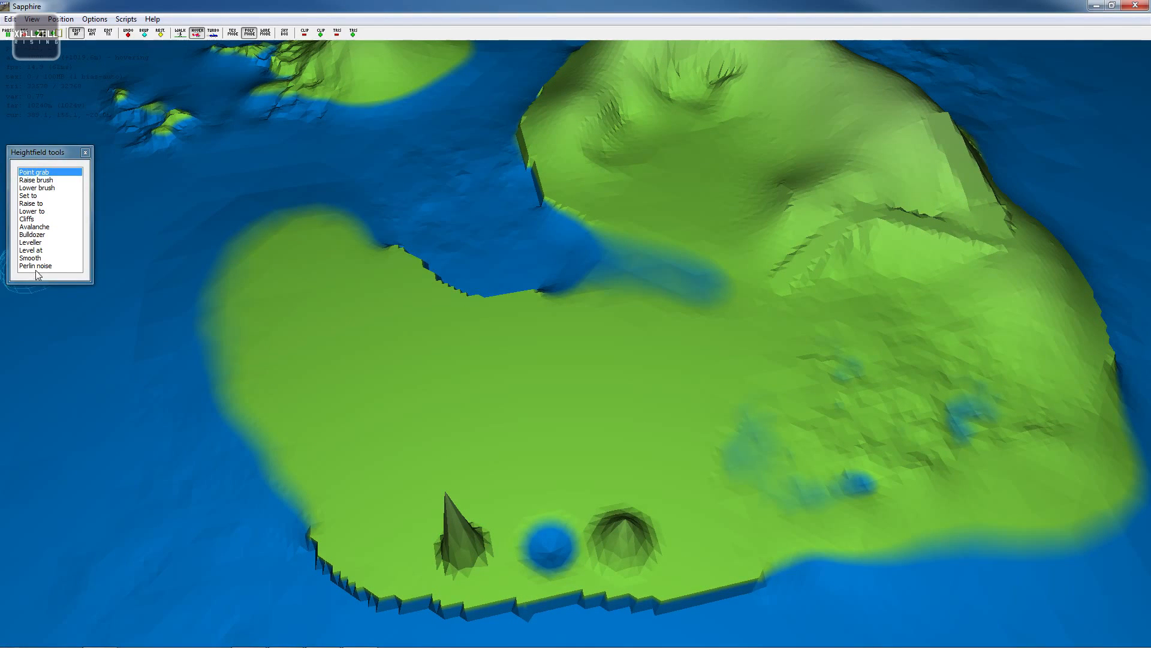
double_click(47, 234)
left_click(218, 147)
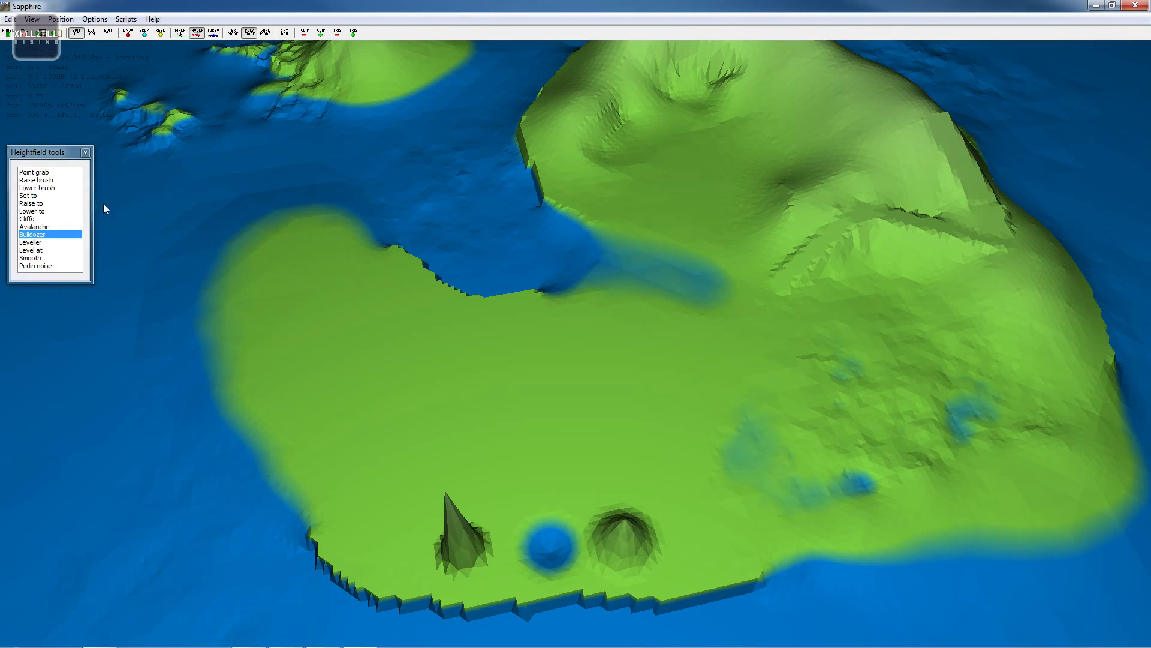
- Open and accept the Avalanche settings, then apply avalanche erosion to the upper slopes below the main peak
double_click(46, 226)
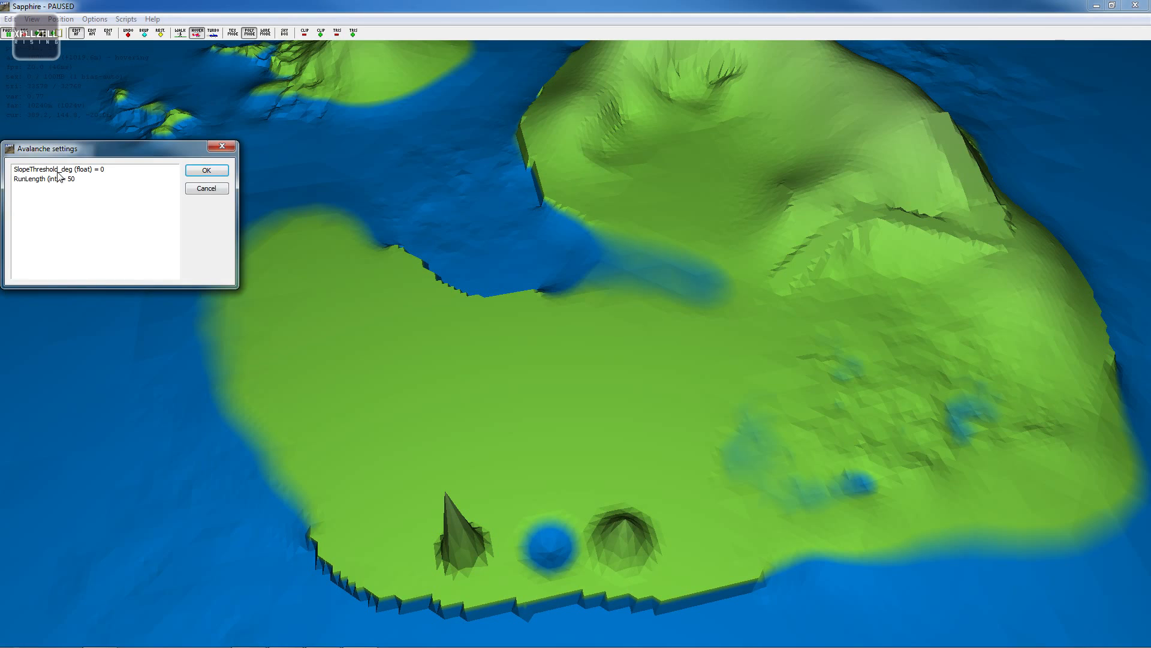
left_click(76, 182)
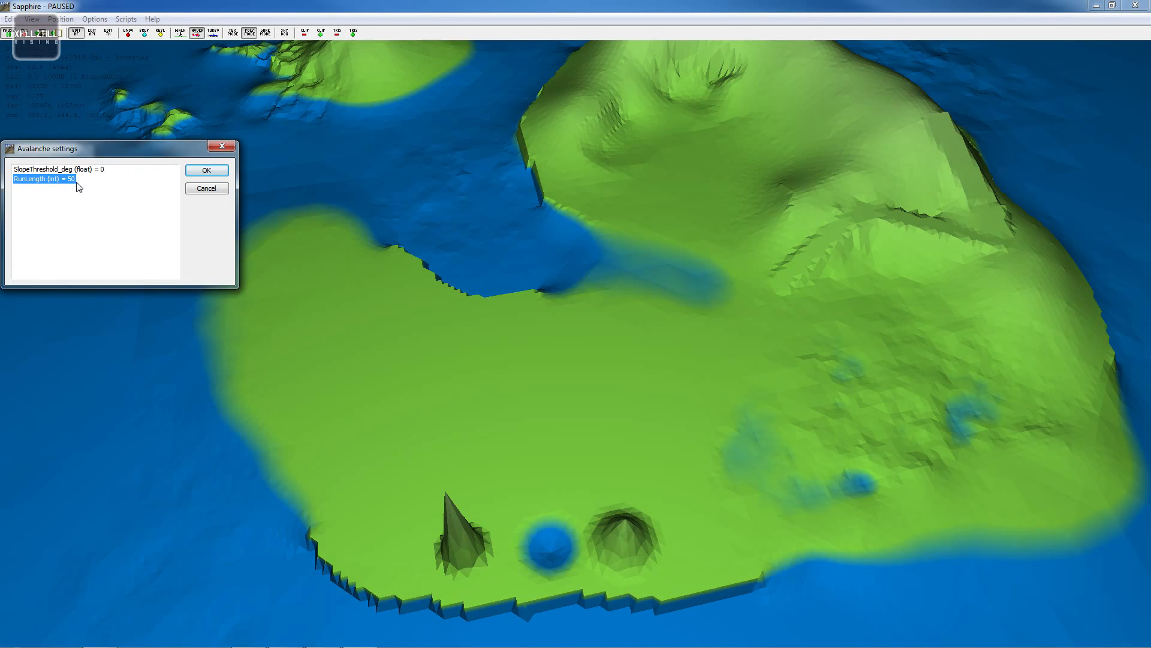
left_click(221, 172)
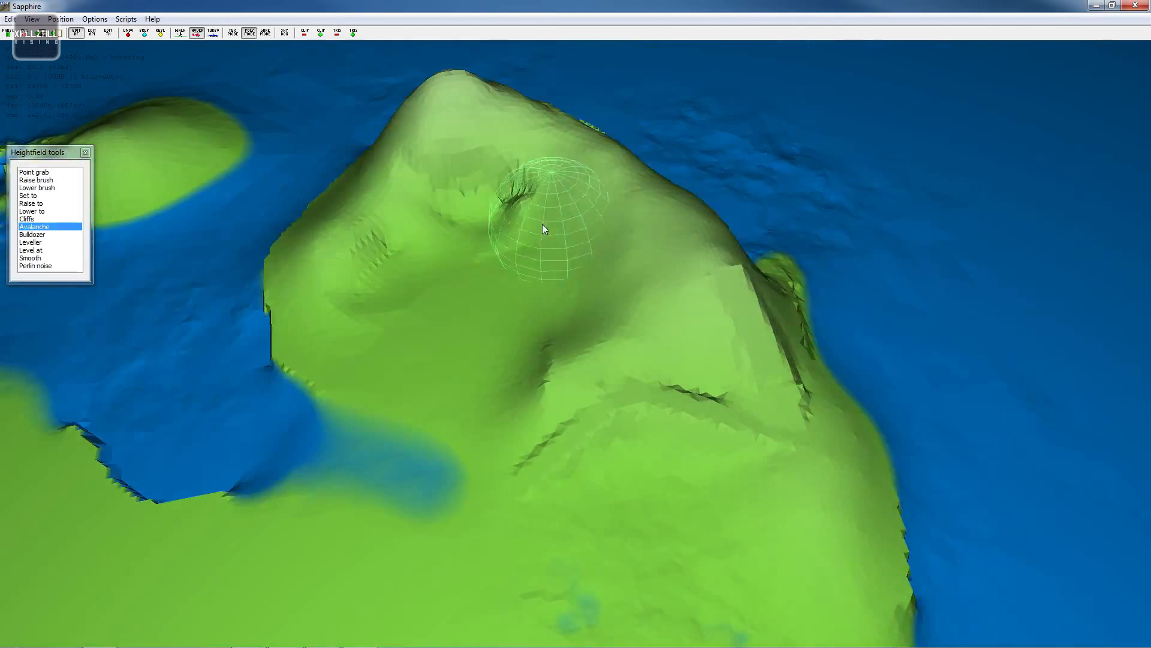
key("d")
key("s")
key("d")
mouse_move(530, 240)
right_mouse_down()
mouse_move(566, 321)
mouse_move(540, 321)
mouse_move(563, 325)
right_mouse_up()
key("d")
left_click(413, 318)
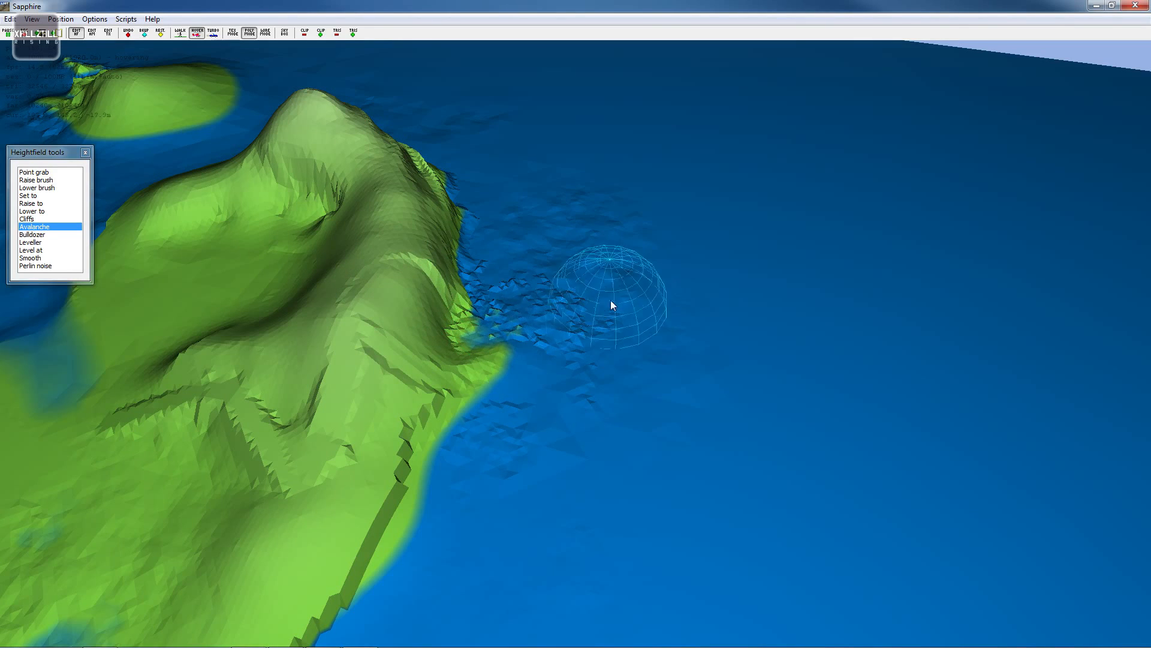
key("w")
right_click_drag(523, 373, 447, 297)
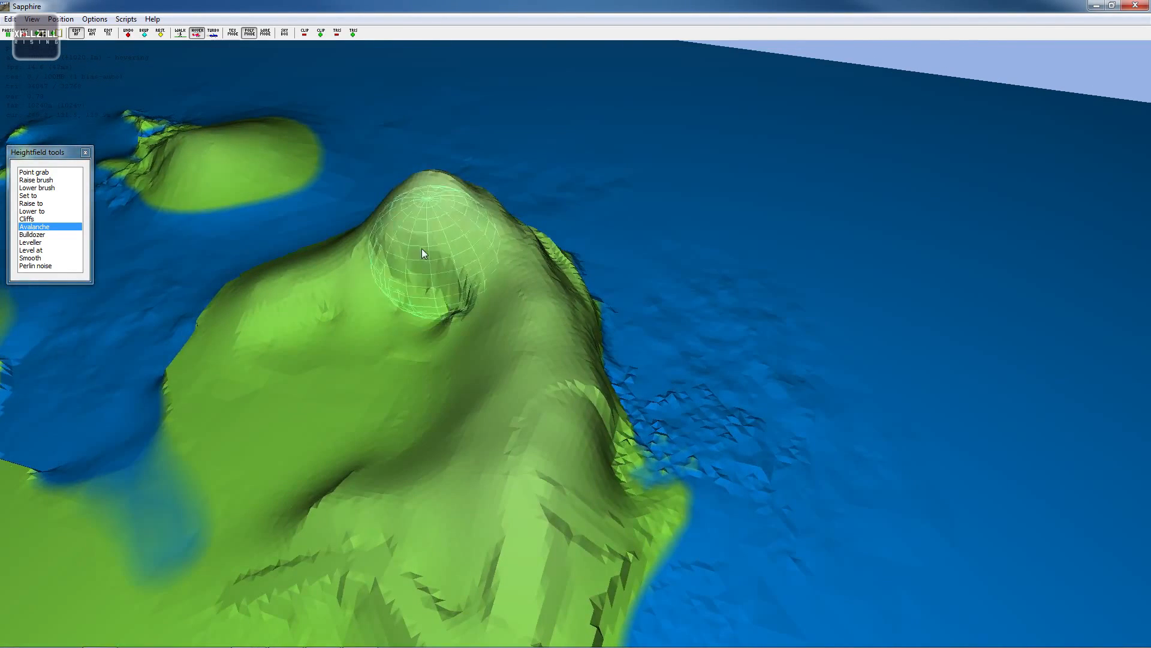
left_click(422, 248)
key("a")
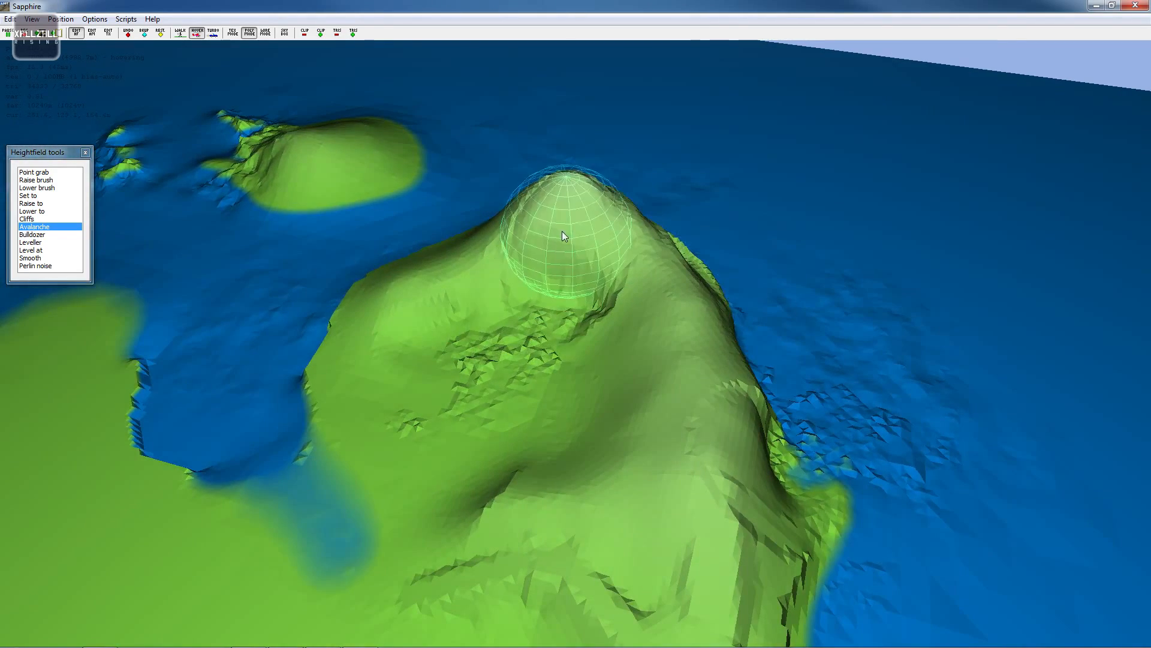
key("a")
key("s")
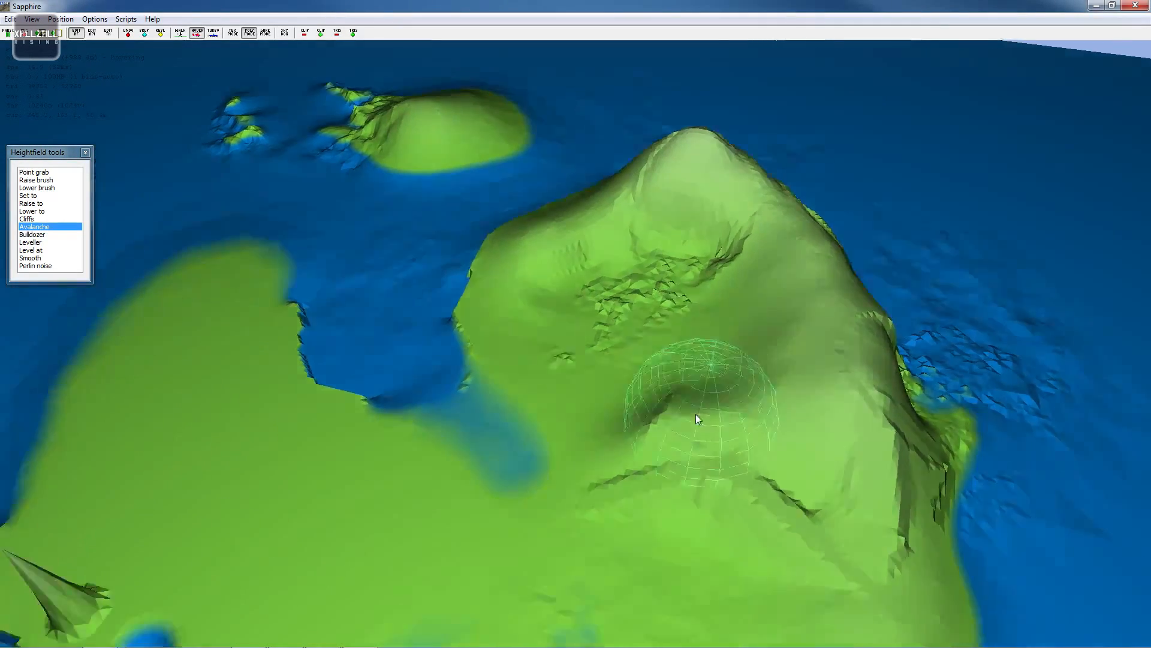
key("s")
key("a")
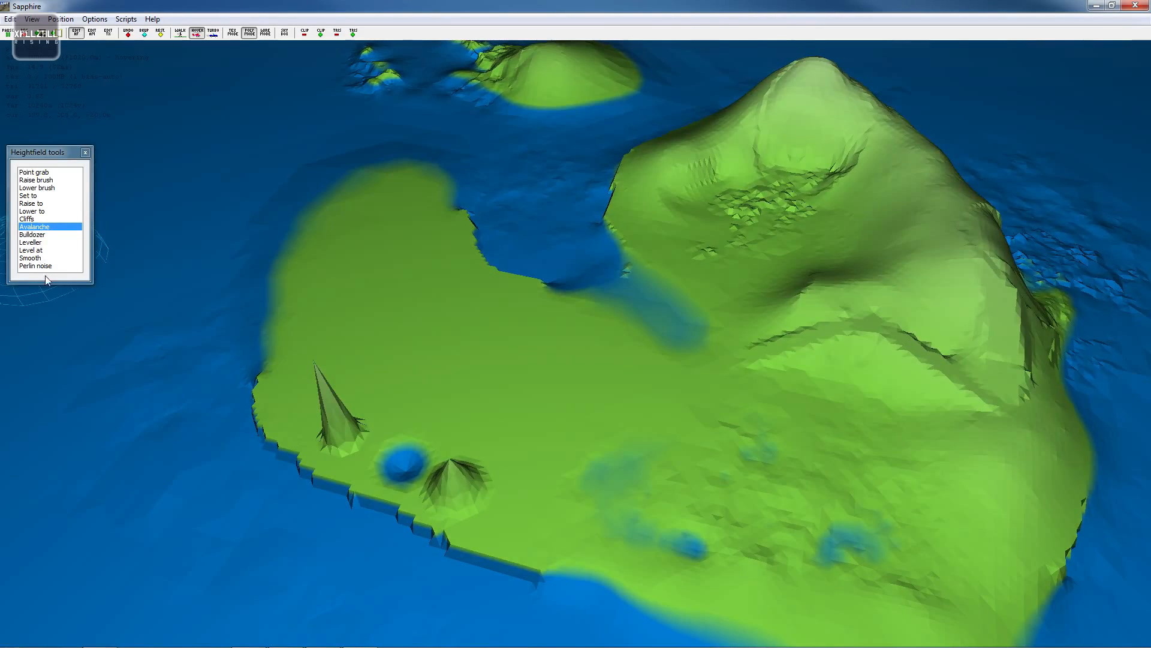
- Add Perlin noise to the southern plain around the point-grab peaks
left_click(36, 265)
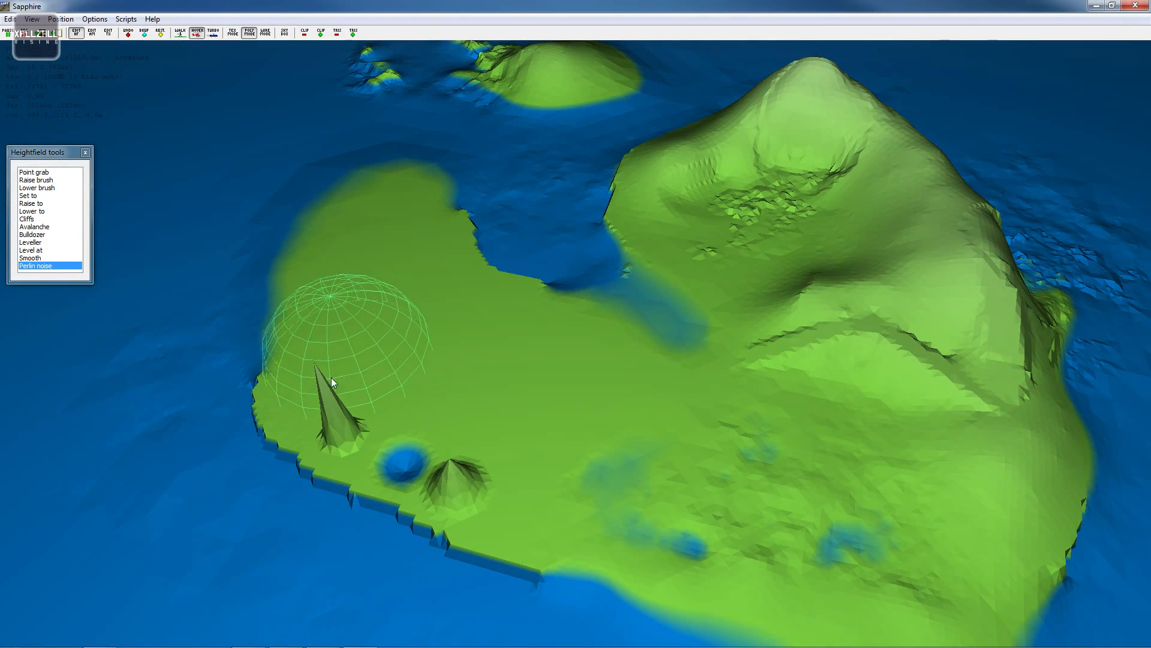
left_click_drag(330, 379, 294, 420)
key("a")
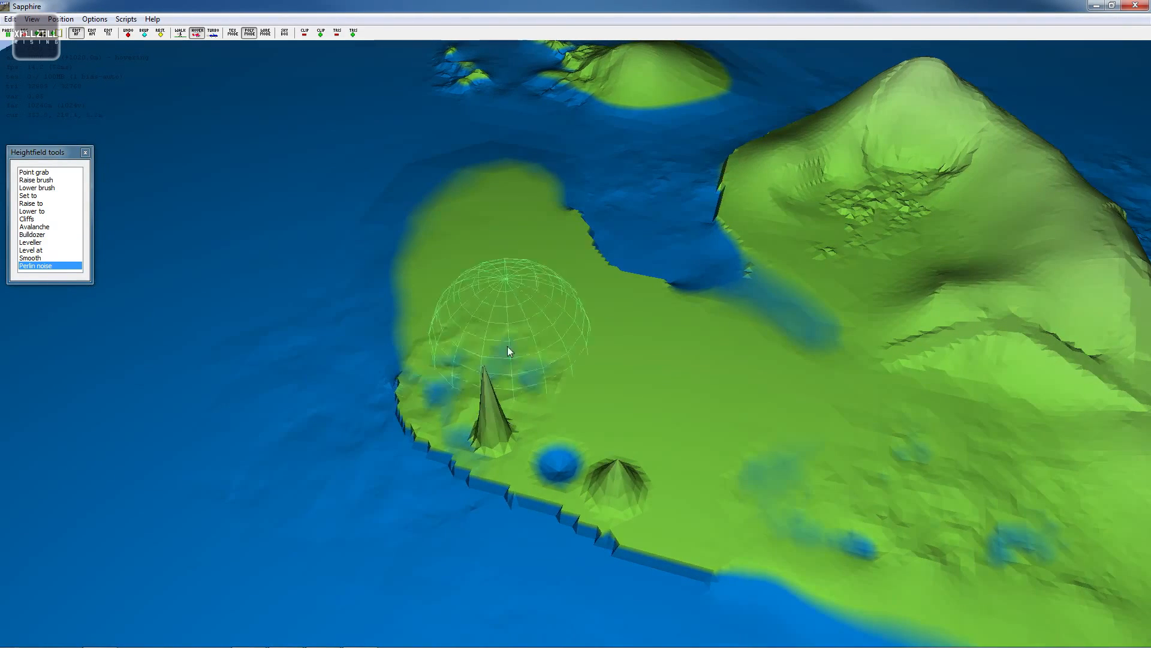
key("w")
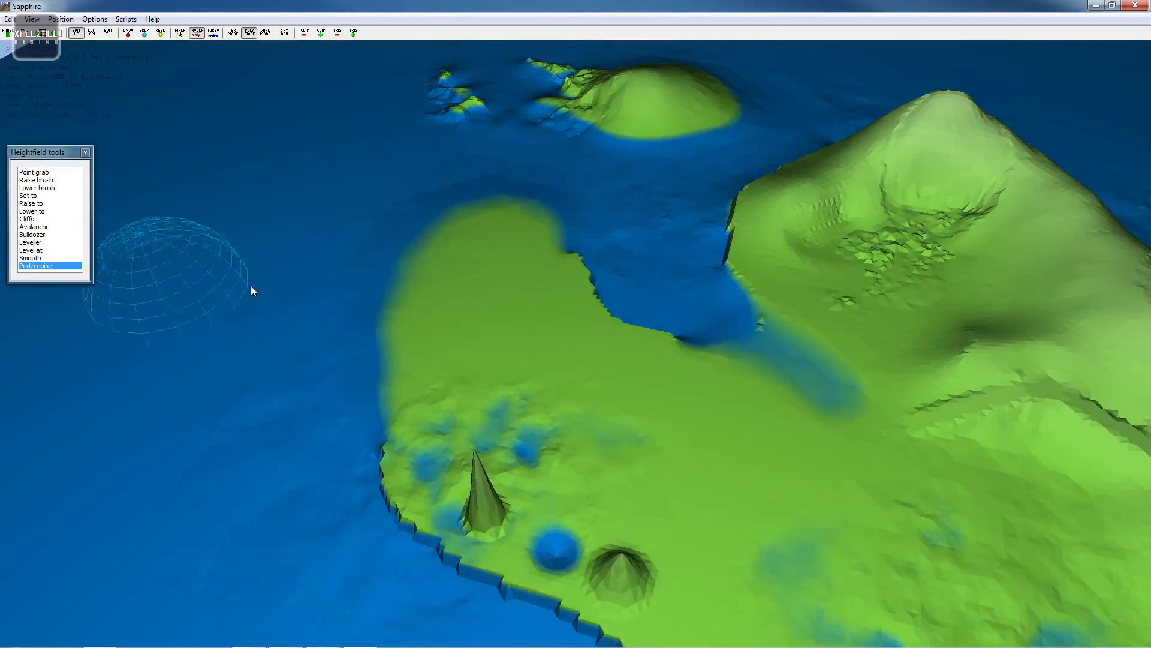
key("a")
right_click_drag(540, 300, 622, 317)
key("s")
key("w")
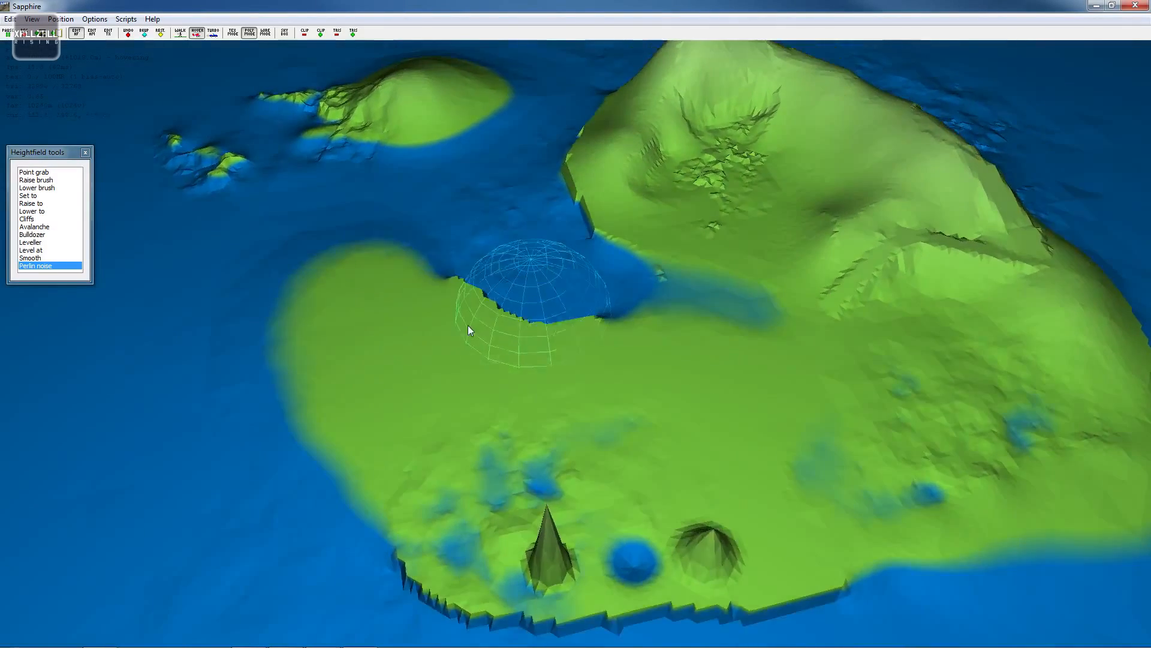
key("s")
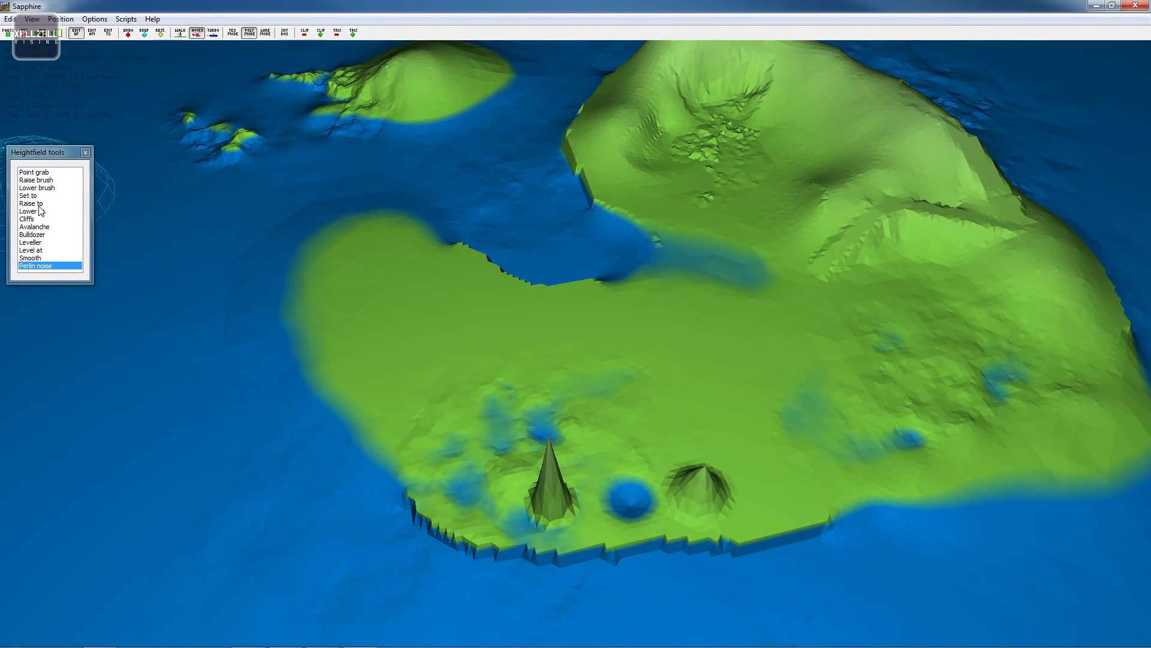
- Use Set to at a height of -20 m to cut a water channel through the small northwestern island
left_click(30, 258)
key("s")
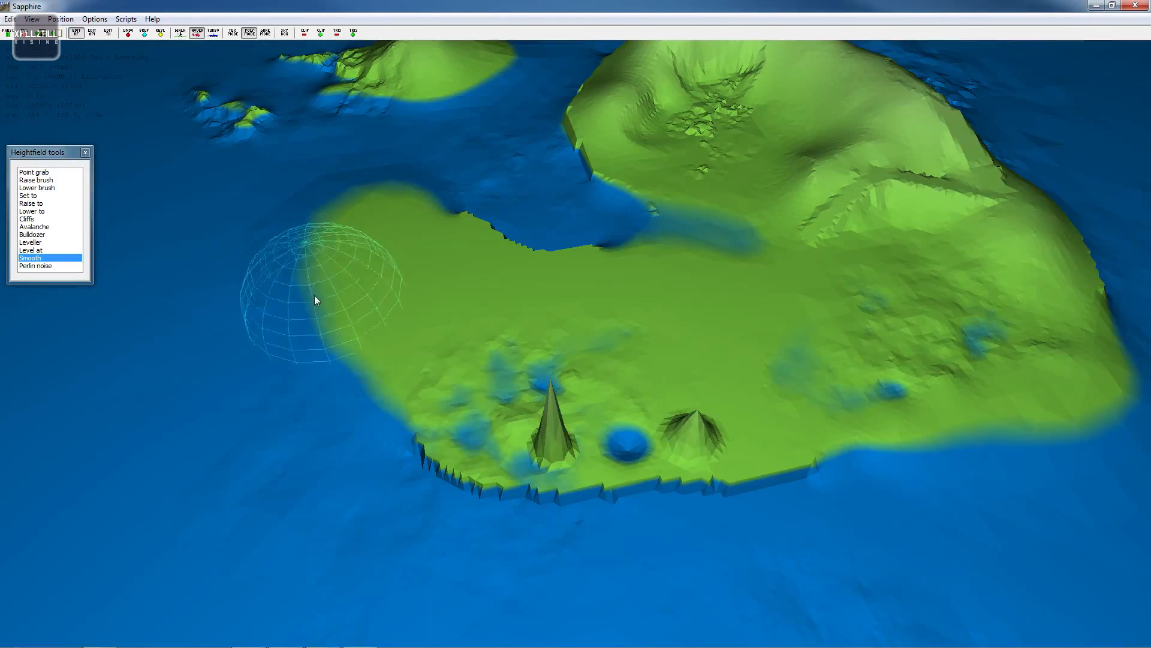
key("w")
key("a")
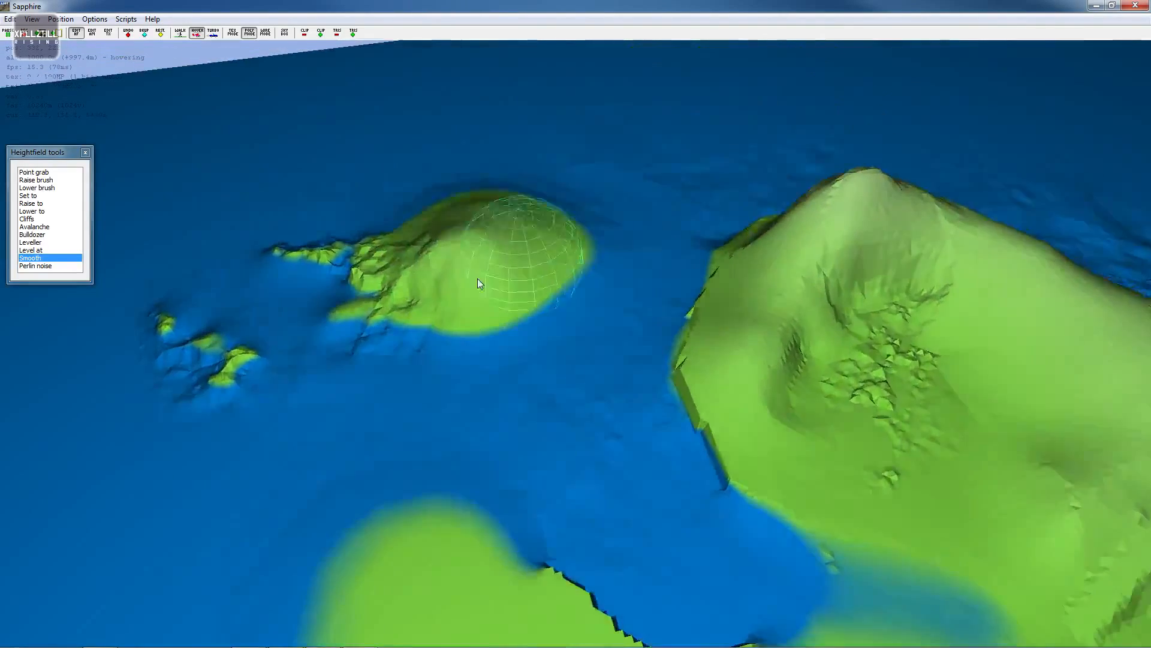
key("w")
key("d")
key("s")
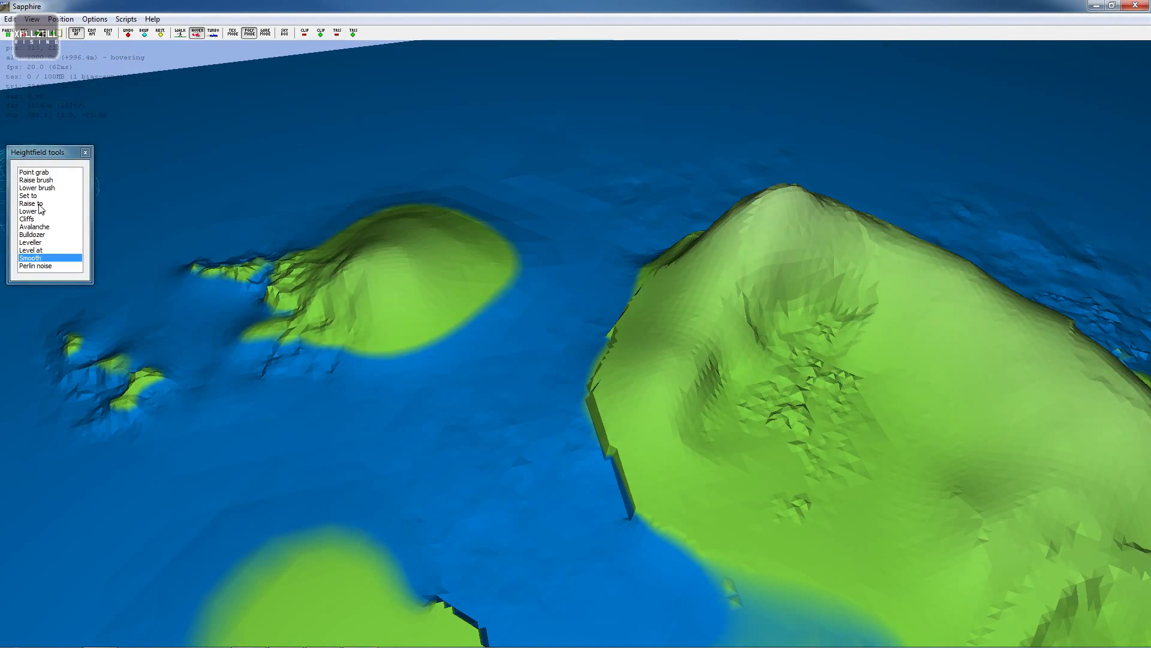
left_click(28, 195)
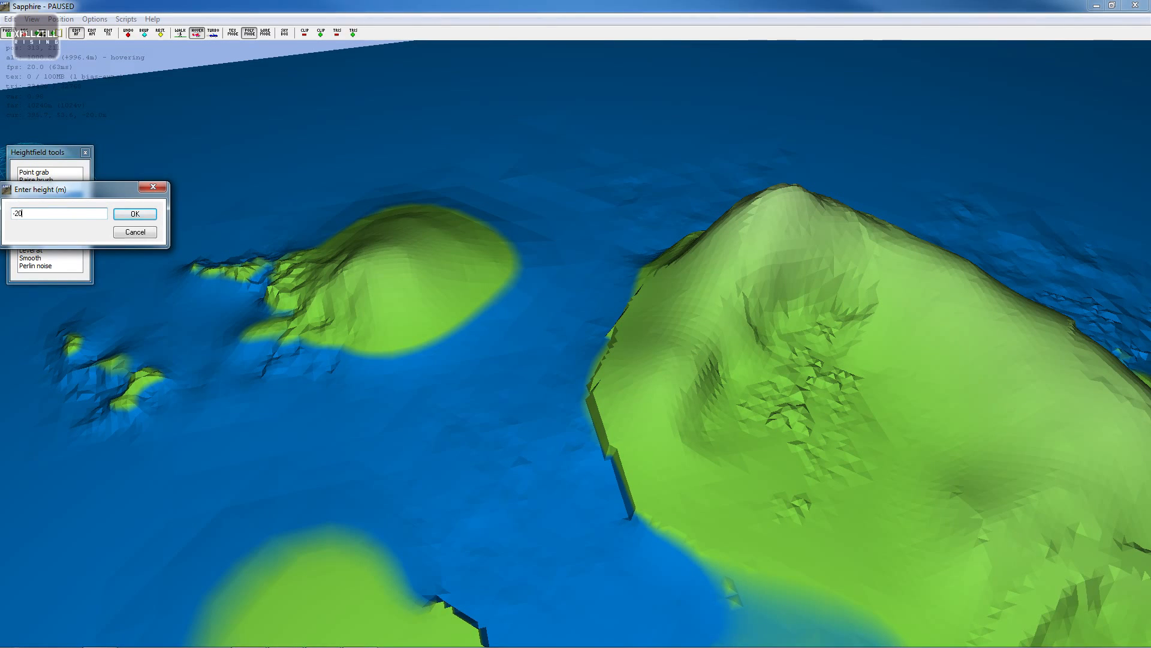
key("Return")
key("w")
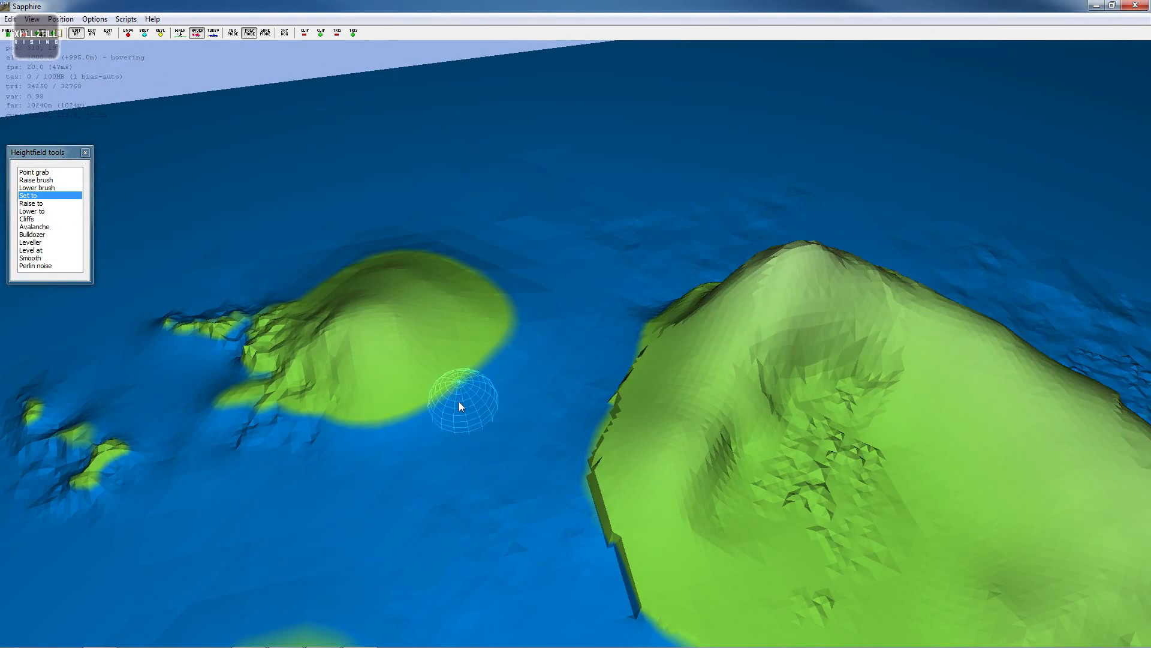
left_click_drag(440, 393, 303, 257)
key("a")
mouse_move(303, 257)
right_mouse_down()
mouse_move(582, 314)
mouse_move(641, 312)
right_mouse_up()
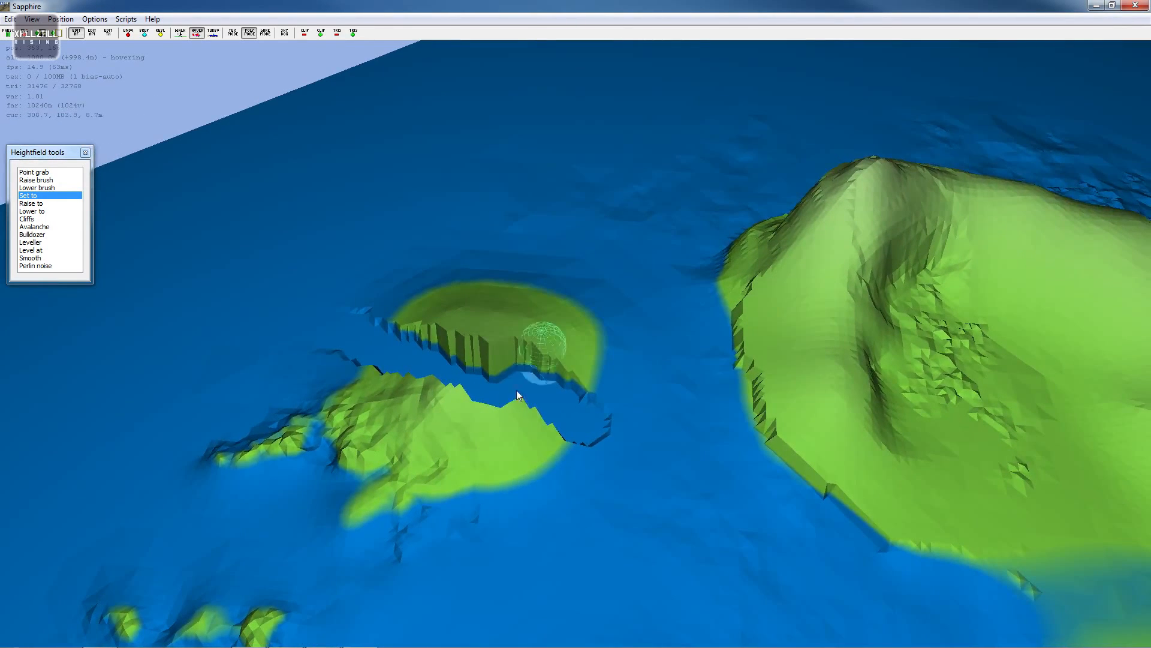
left_click_drag(518, 396, 567, 427)
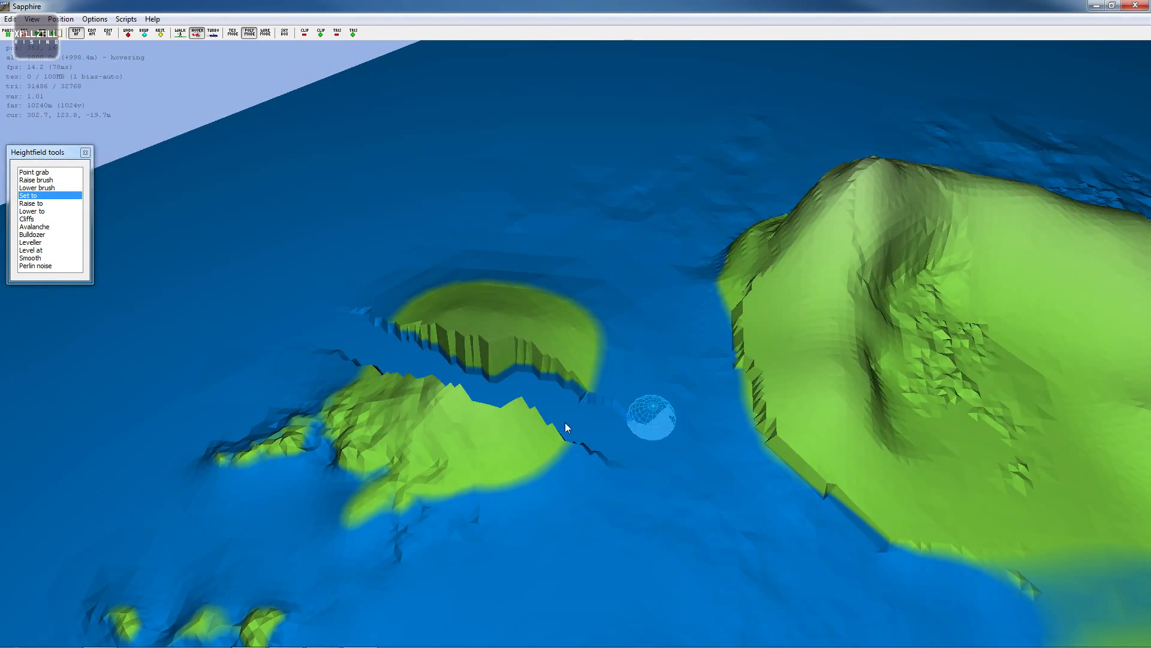
- Smooth the seabed beside the channel's southeastern mouth
left_click(36, 258)
left_click(620, 403)
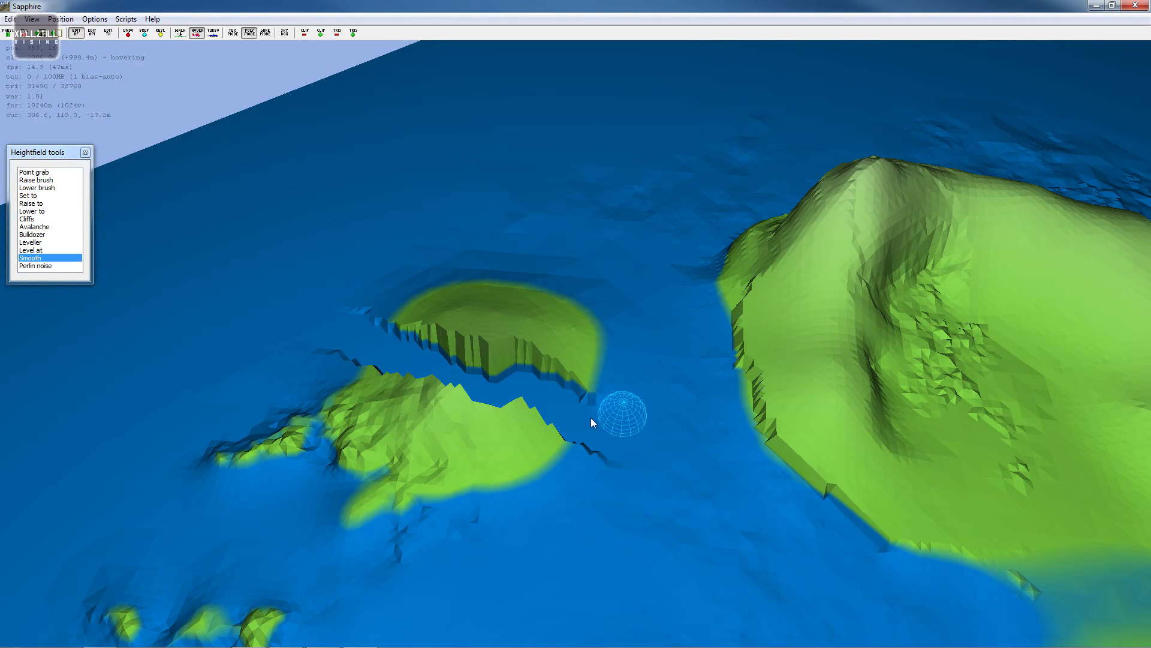
left_click(613, 450)
key("a")
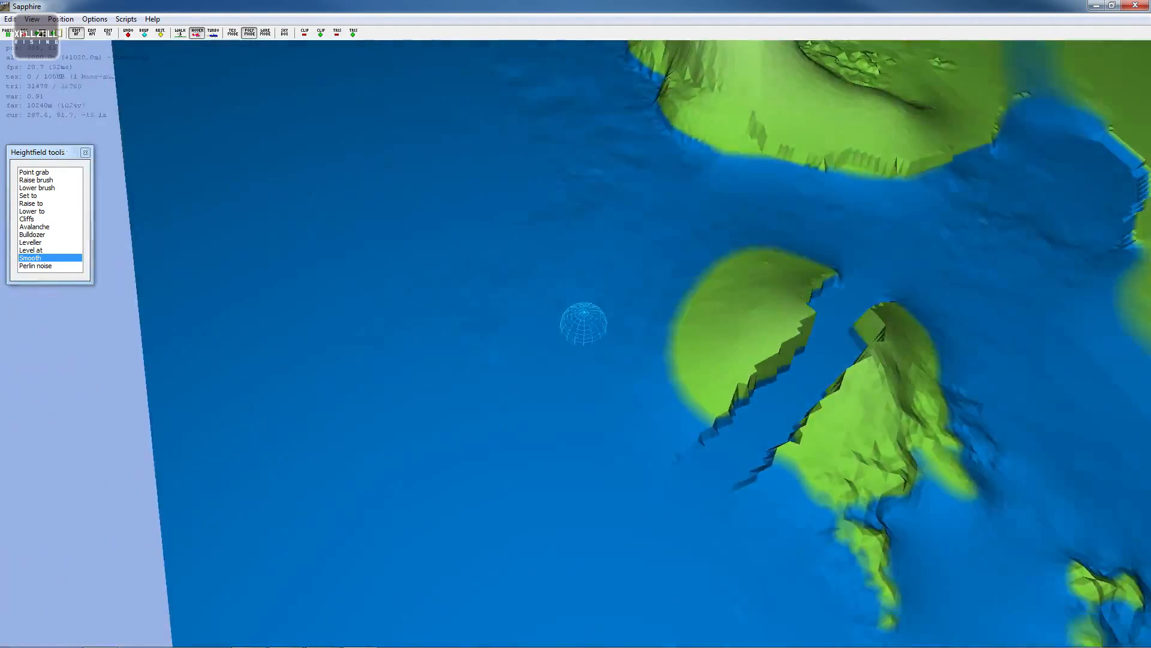
key("space")
scroll(570, 316, "up", 3)
mouse_move(699, 258)
left_mouse_down()
mouse_move(646, 305)
mouse_move(630, 346)
mouse_move(641, 273)
left_mouse_up()
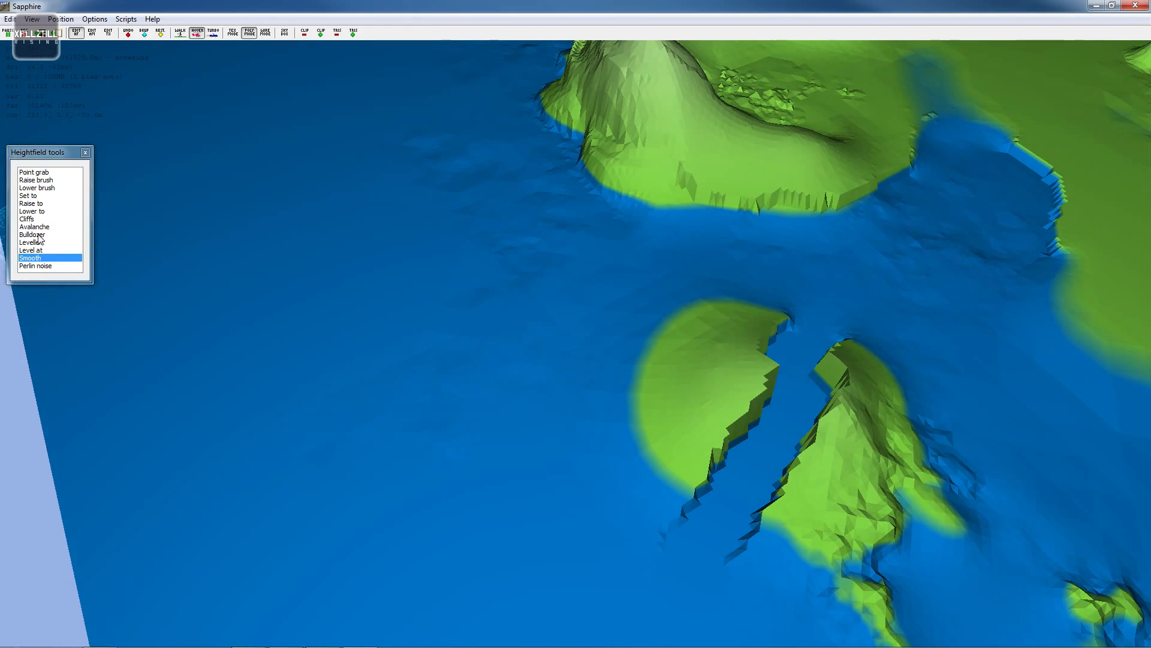
- Use the Bulldozer to carve a flat terrace across the western piece of the split island
left_click(32, 234)
key("Return")
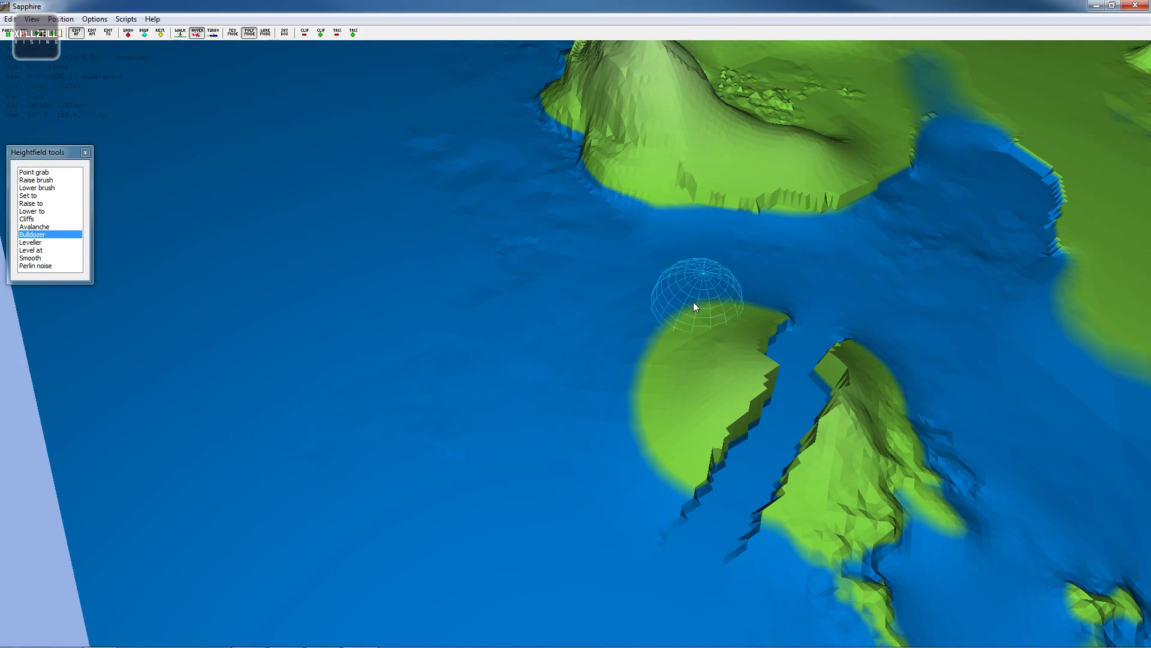
left_click_drag(717, 311, 641, 430)
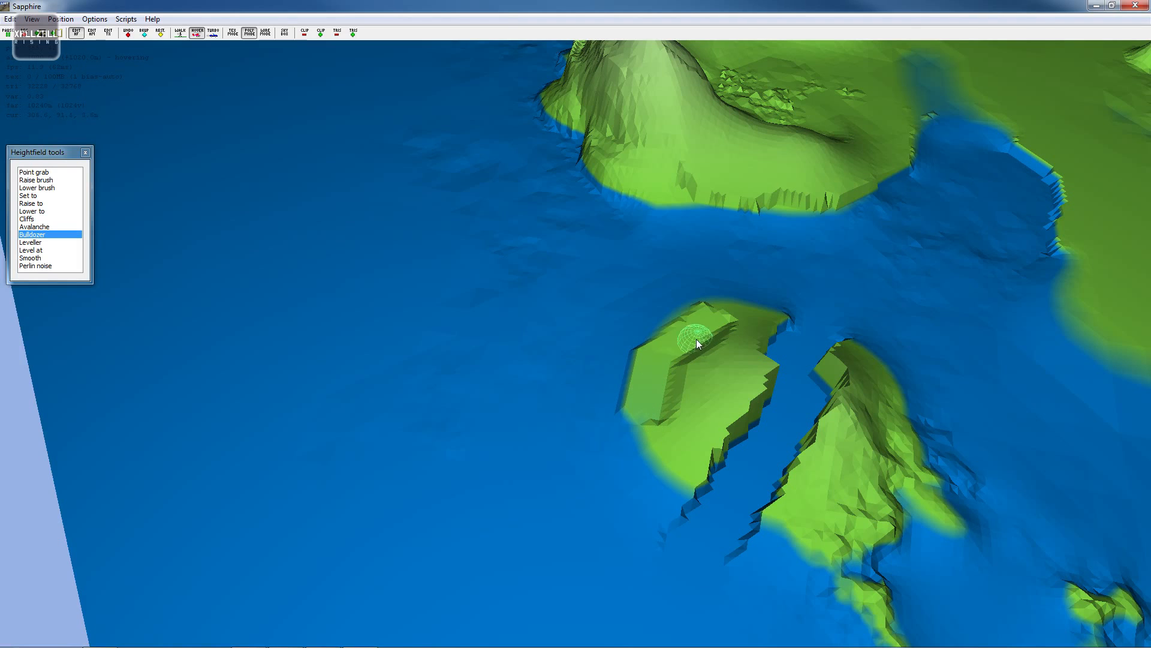
left_click_drag(708, 316, 778, 313)
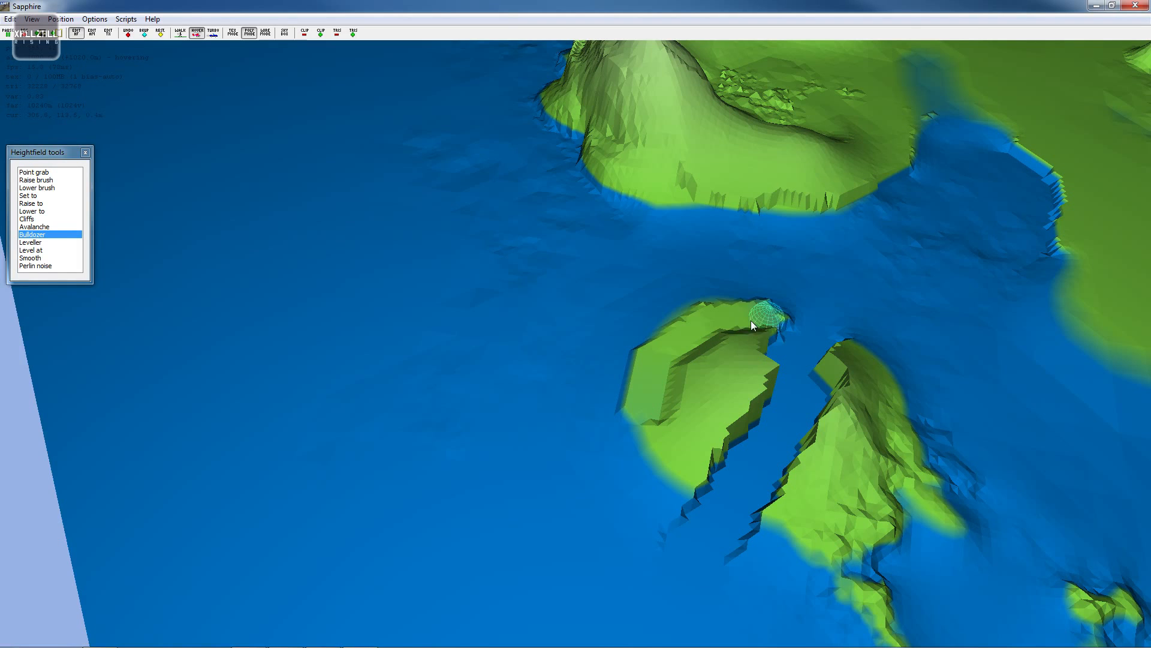
right_click_drag(675, 322, 617, 313)
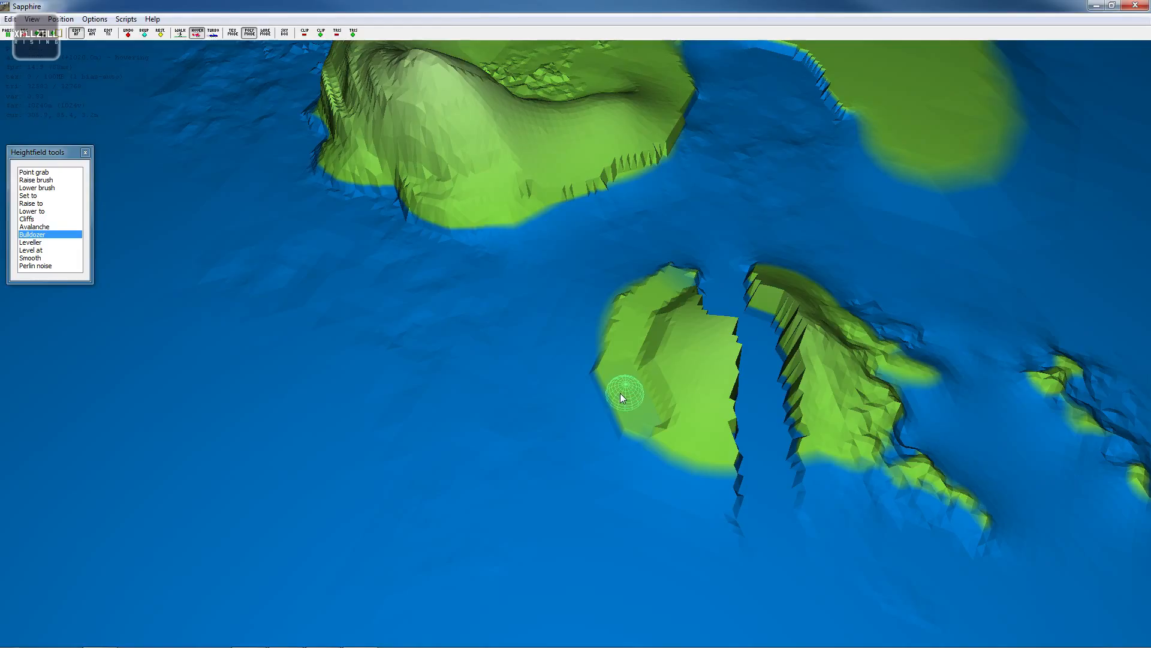
- Use Set to at a height of 30 m to raise a flat plateau on the western island piece
left_click(39, 195)
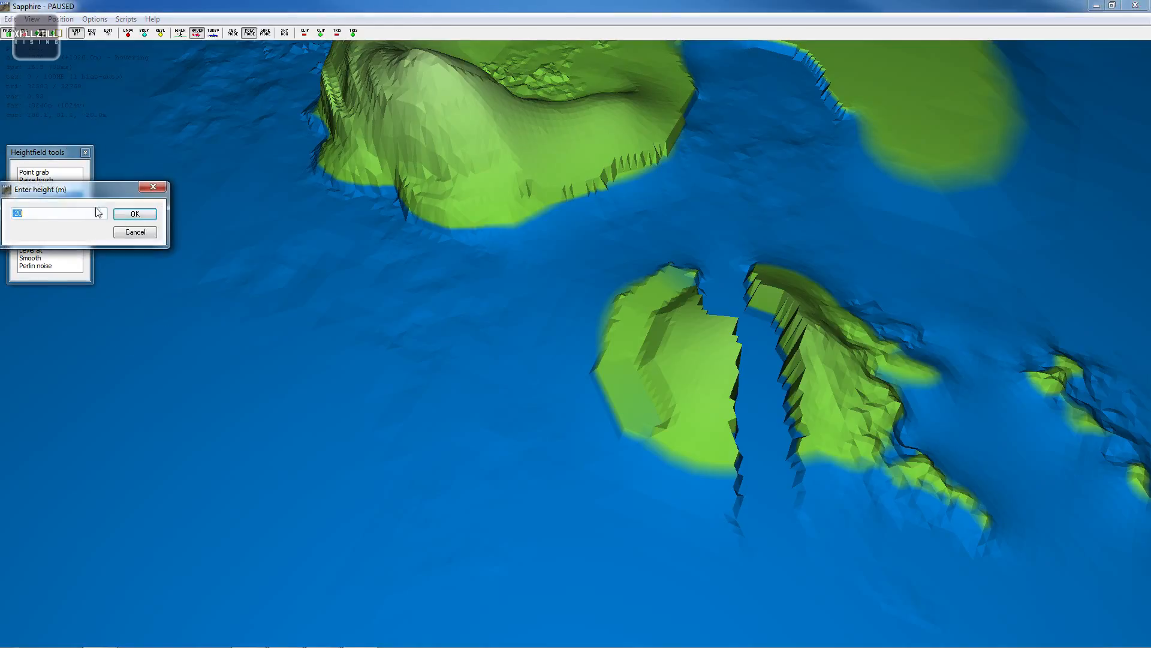
type("30")
key("Return")
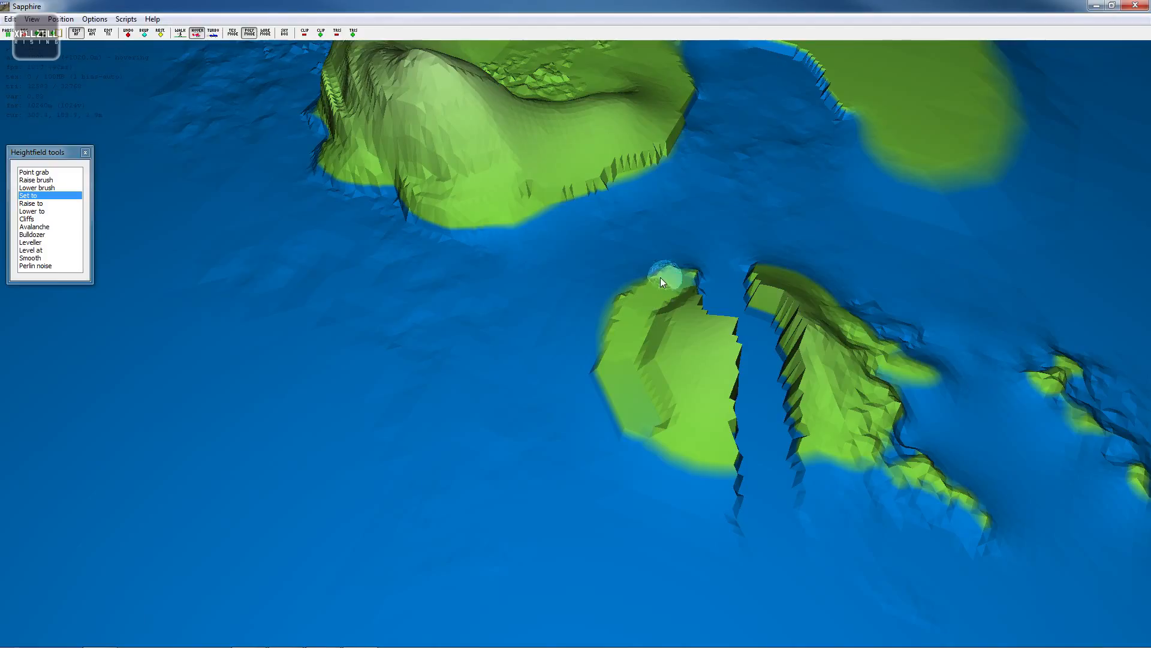
left_click_drag(661, 279, 615, 329)
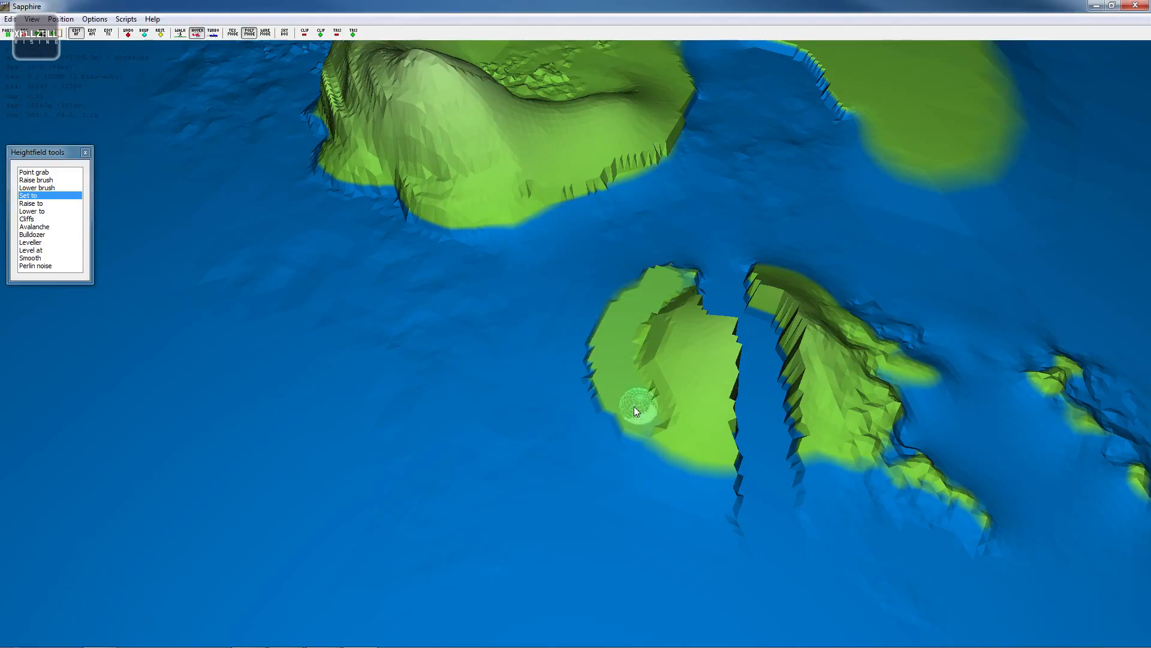
left_click_drag(634, 406, 621, 391)
left_click_drag(713, 449, 630, 409)
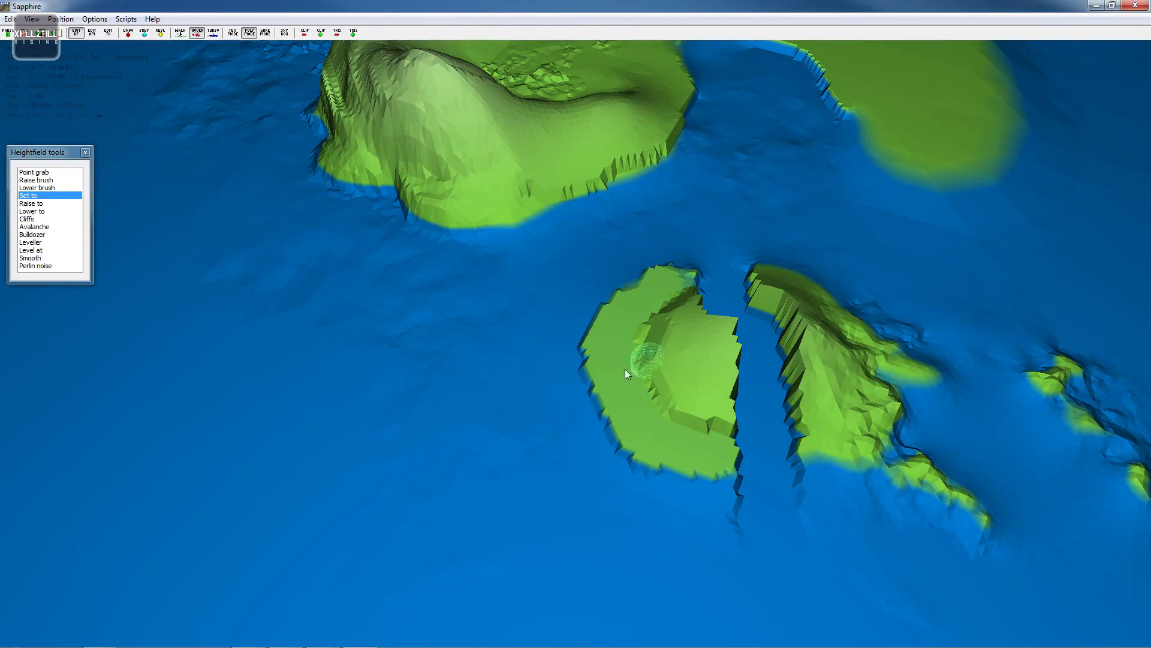
key("d")
key("w")
key("w")
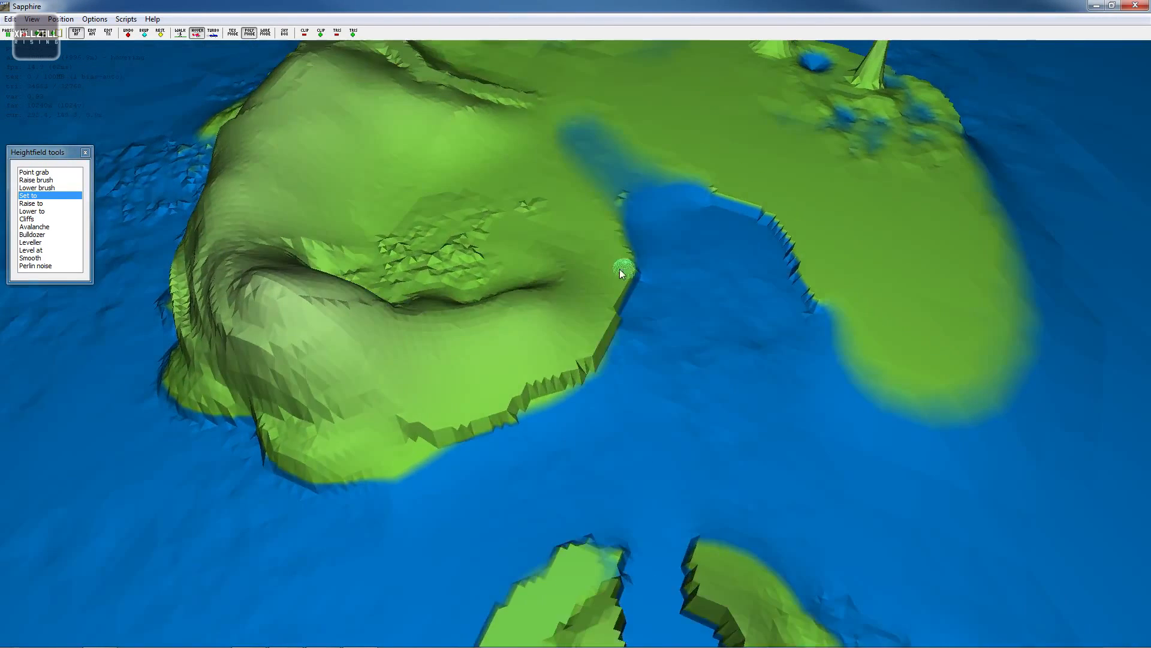
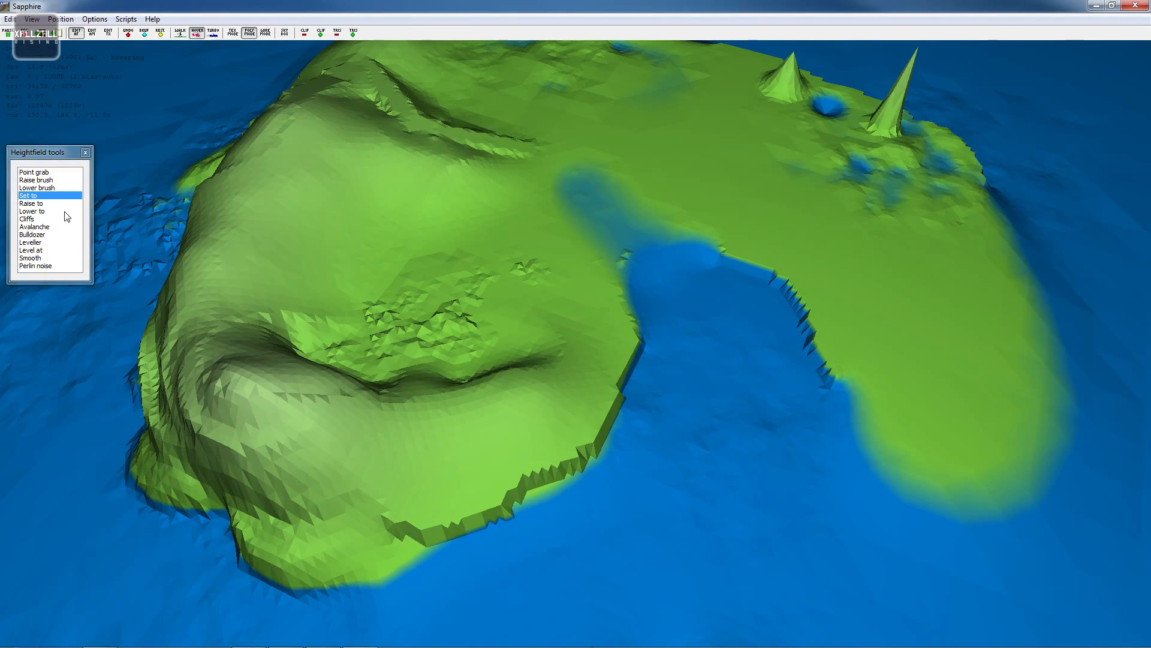
- Use Set to with the same height to extend the flat terrace along the main island's southeastern shore
double_click(48, 197)
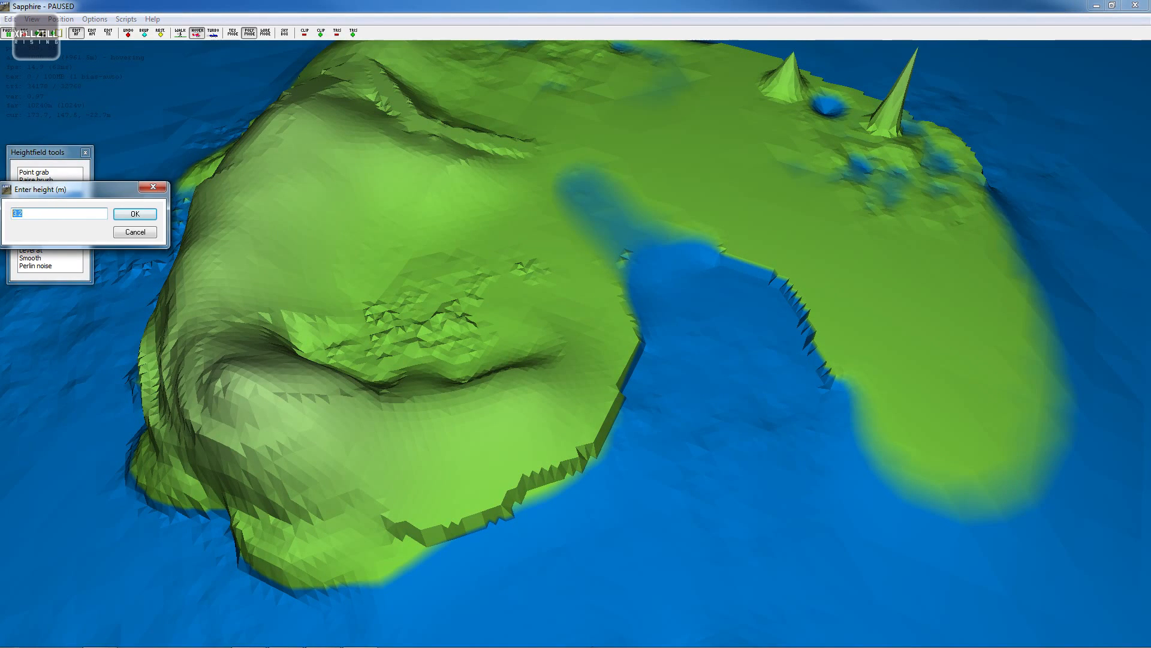
key("Return")
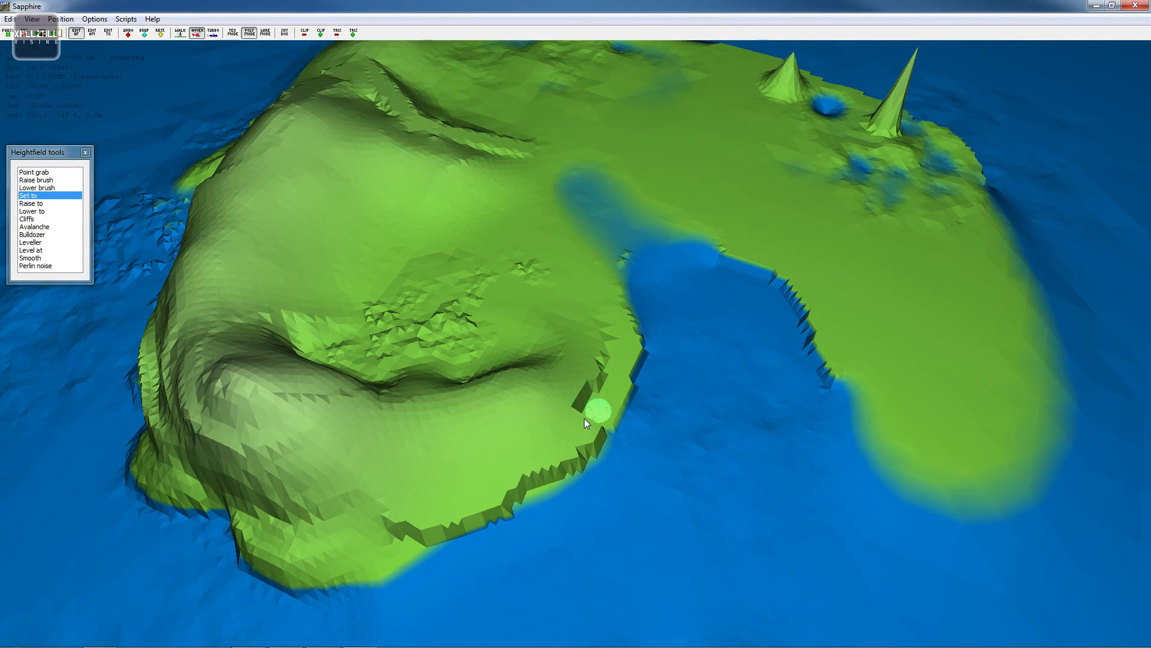
mouse_move(549, 455)
left_mouse_down()
mouse_move(581, 438)
mouse_move(548, 469)
left_mouse_up()
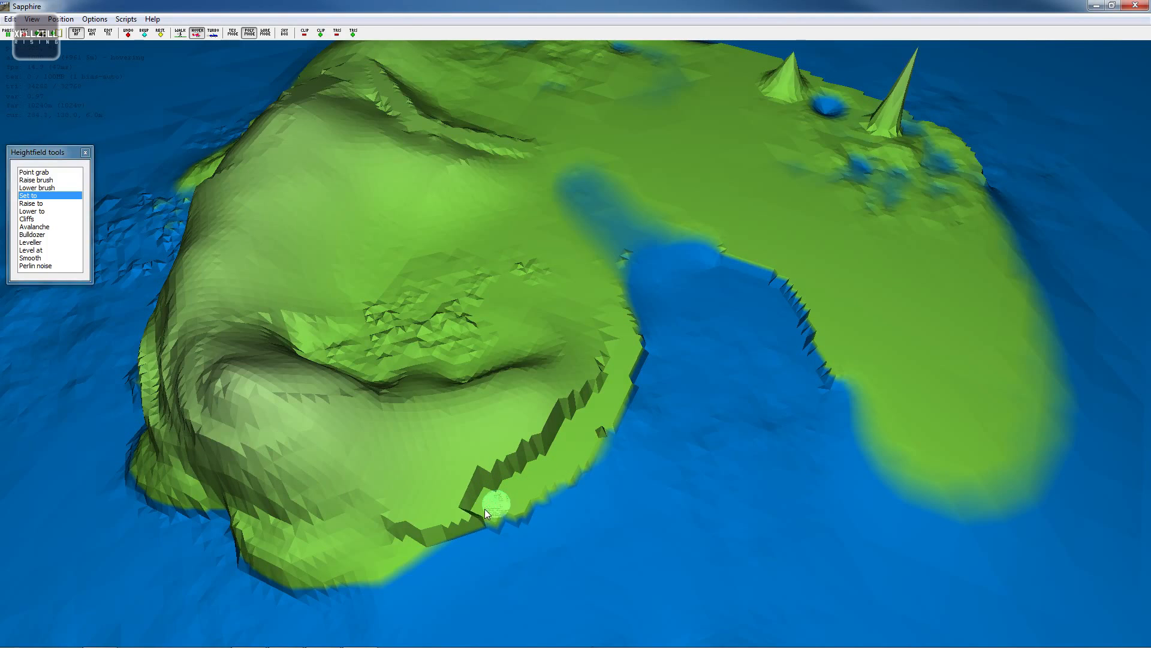
mouse_move(426, 538)
left_mouse_down()
mouse_move(378, 552)
mouse_move(374, 568)
mouse_move(401, 557)
left_mouse_up()
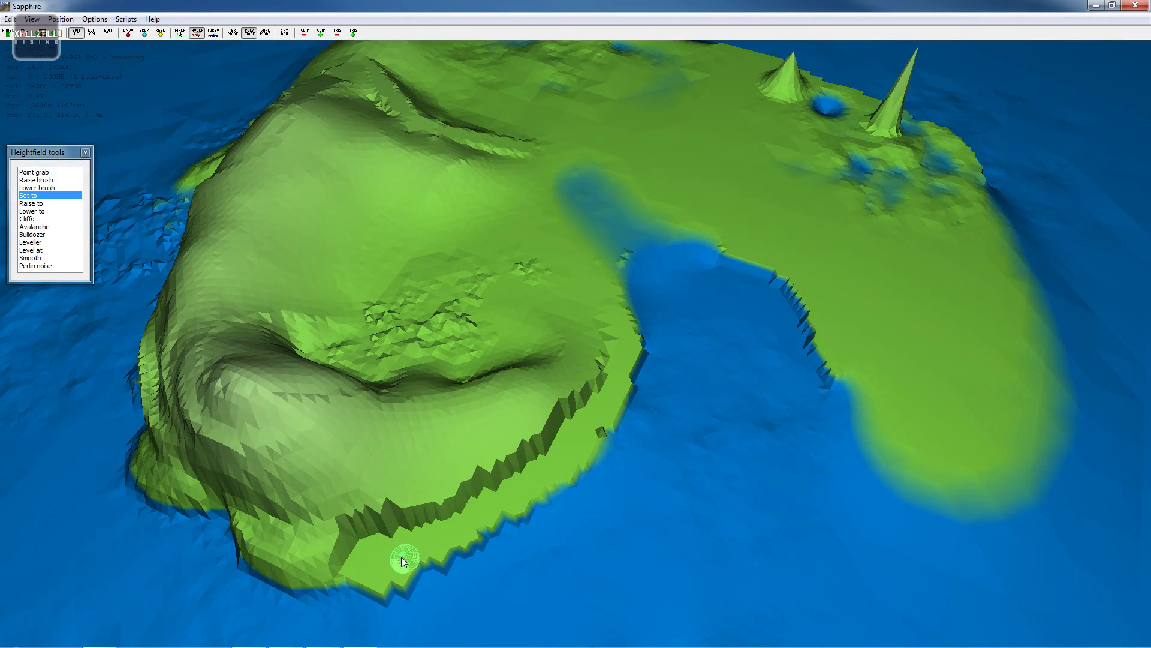
- Switch to Smooth and soften the stepped terrace edge along the main island's southern shore
key("s")
key("a")
key("a")
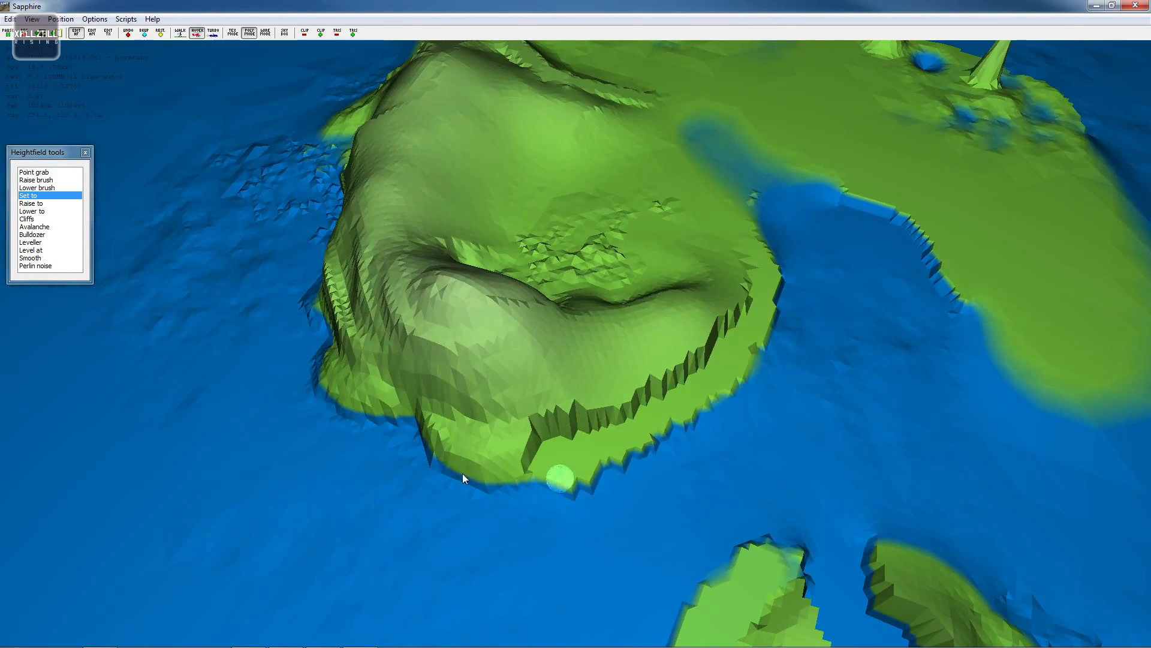
left_click(30, 258)
mouse_move(595, 466)
left_mouse_down()
mouse_move(543, 482)
mouse_move(620, 473)
mouse_move(683, 437)
mouse_move(774, 316)
mouse_move(746, 321)
left_mouse_up()
key("d")
key("d")
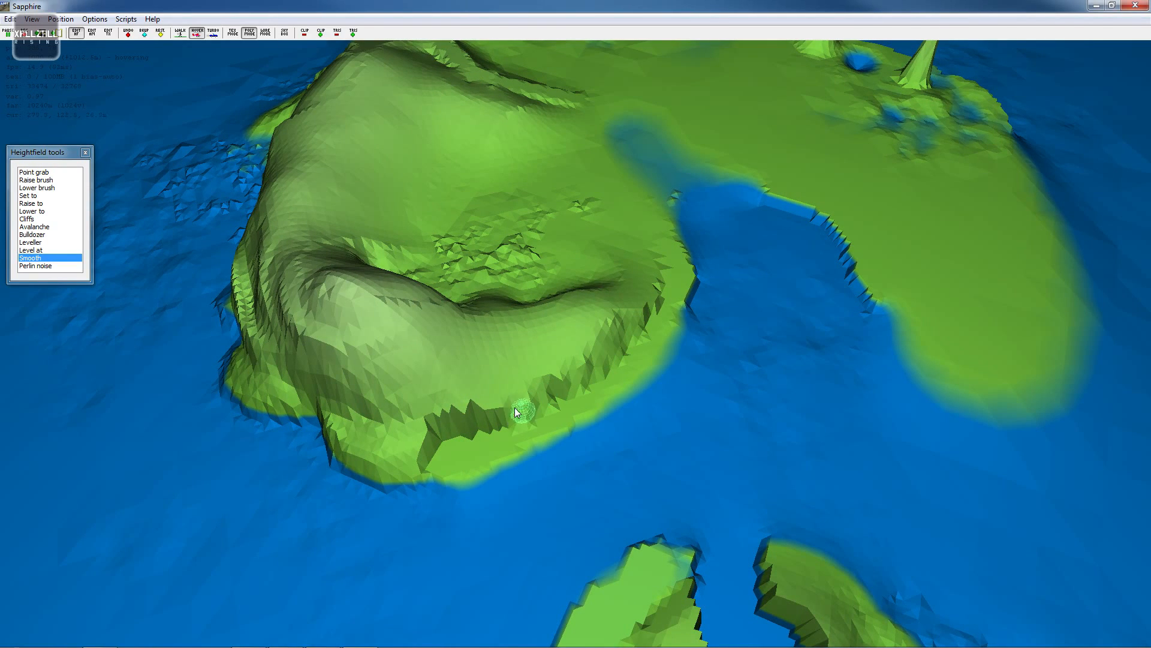
mouse_move(514, 407)
left_mouse_down()
mouse_move(445, 423)
mouse_move(549, 415)
left_mouse_up()
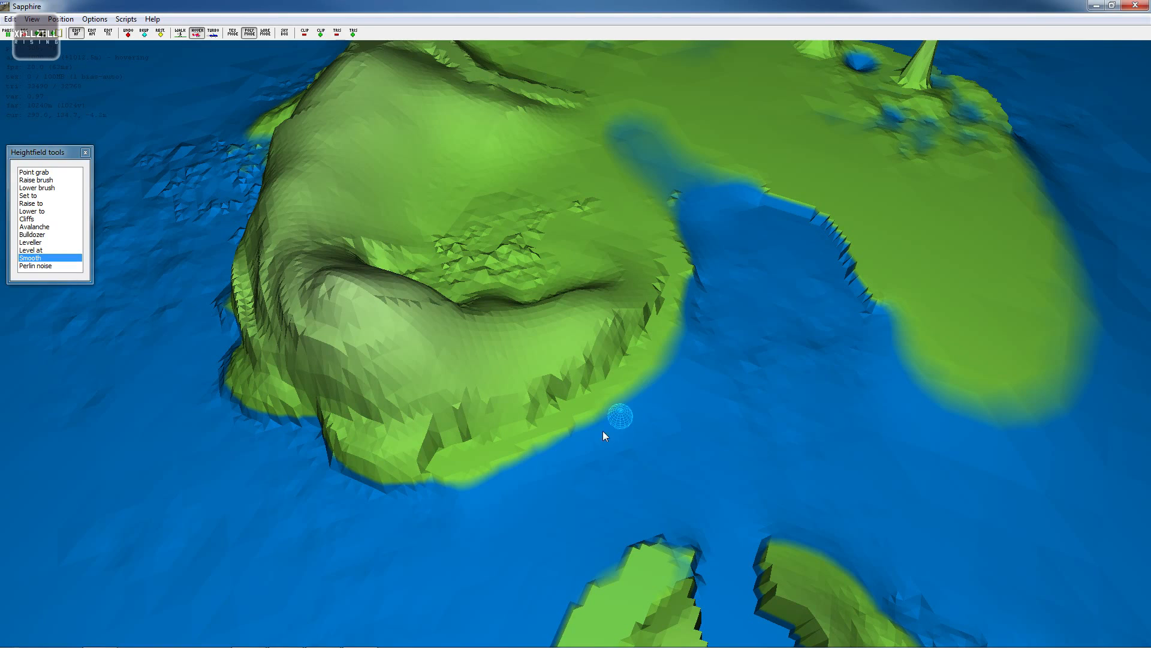
- Smooth the western coastline of the split island's western piece
key("s")
key("a")
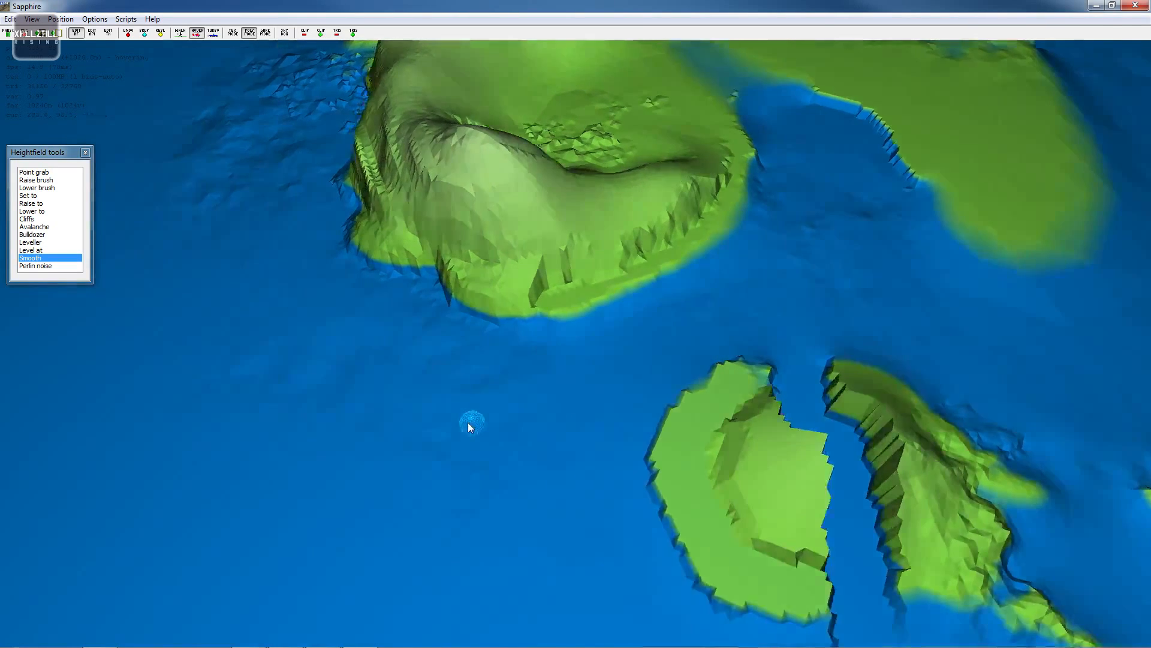
key("s")
key("d")
key("w")
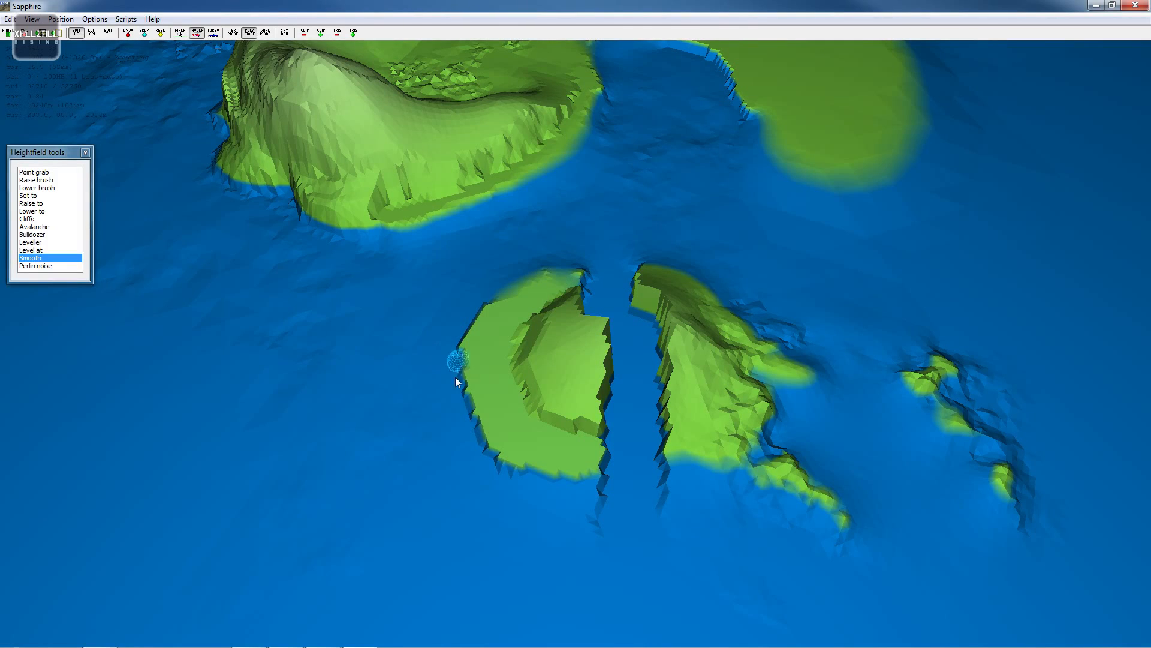
key("a")
mouse_move(461, 357)
right_mouse_down()
mouse_move(616, 324)
mouse_move(579, 324)
mouse_move(521, 391)
mouse_move(548, 321)
mouse_move(642, 334)
mouse_move(649, 366)
right_mouse_up()
- Smooth down the two sharp spikes on the northeastern island
key("d")
key("s")
key("w")
key("w")
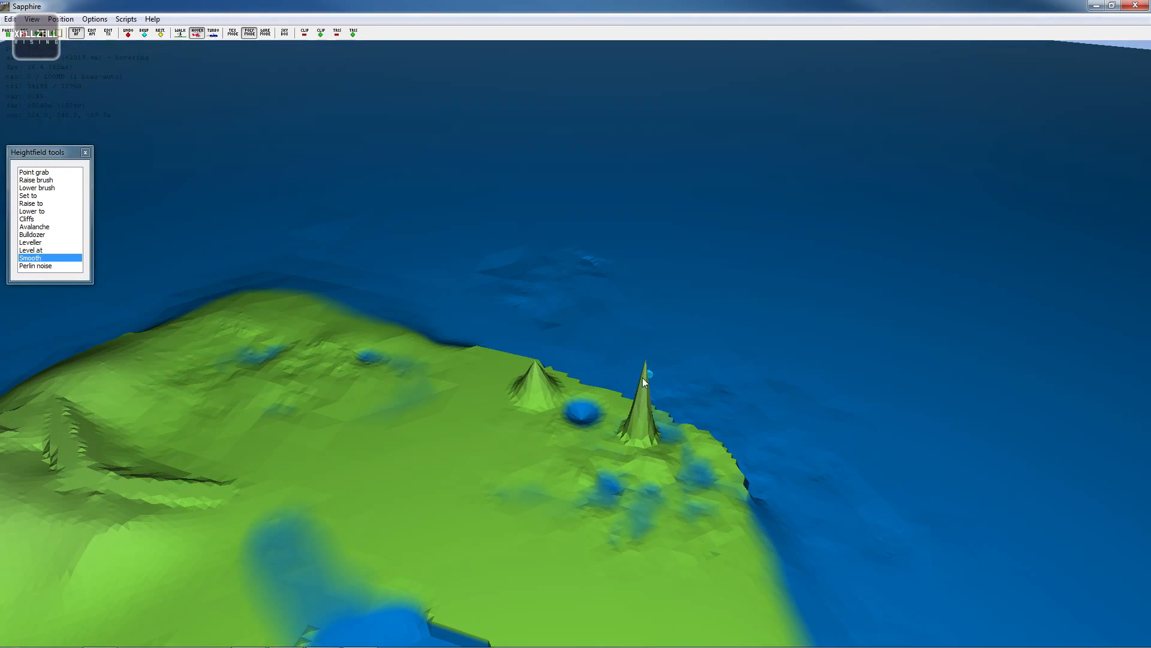
left_click_drag(640, 400, 634, 411)
key("w")
right_click_drag(634, 410, 468, 354)
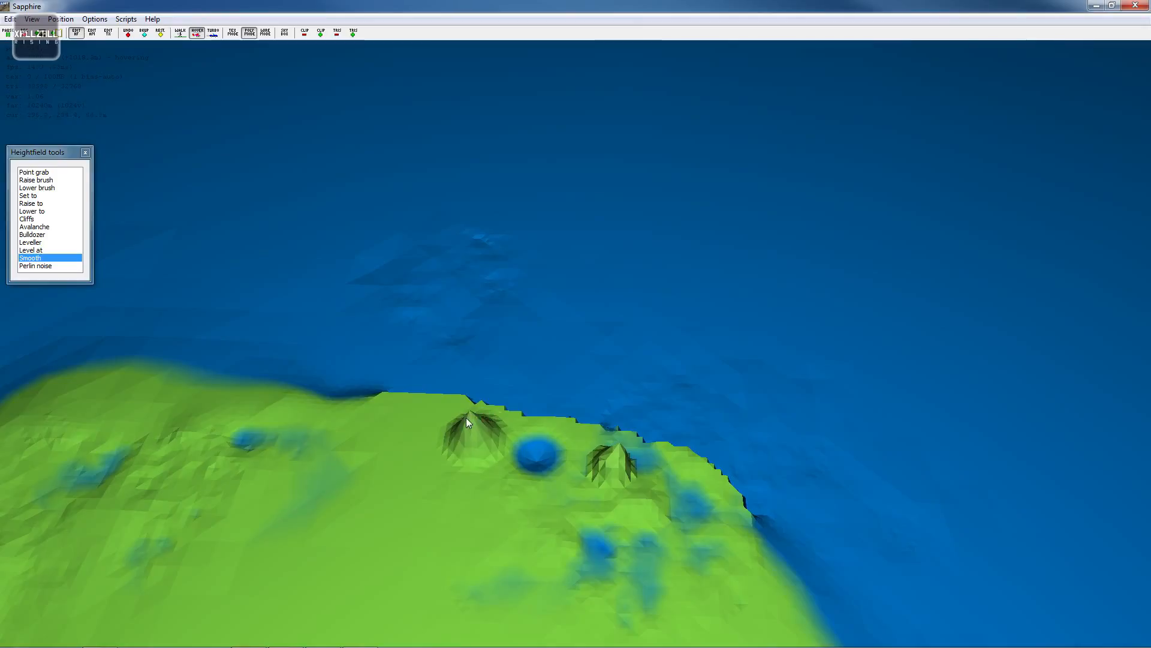
left_click_drag(466, 420, 473, 421)
scroll(455, 434, "up", 5)
scroll(452, 435, "down", 1)
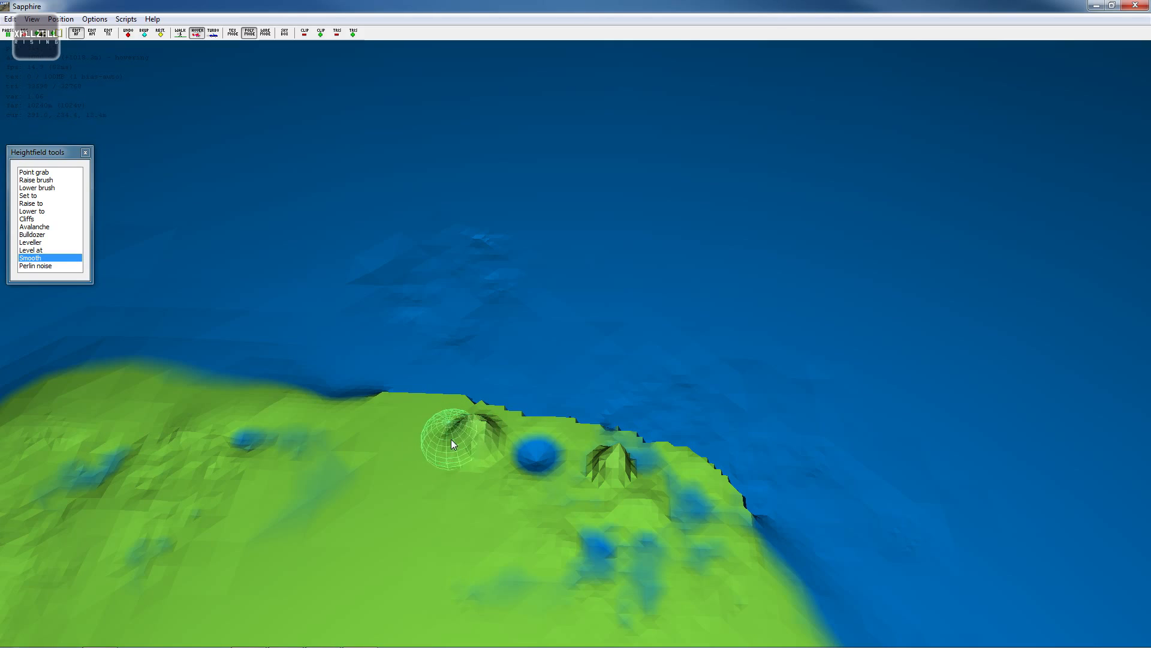
left_click(451, 439)
key("s")
mouse_move(433, 477)
right_mouse_down()
mouse_move(484, 299)
mouse_move(582, 325)
right_mouse_up()
key("s")
key("w")
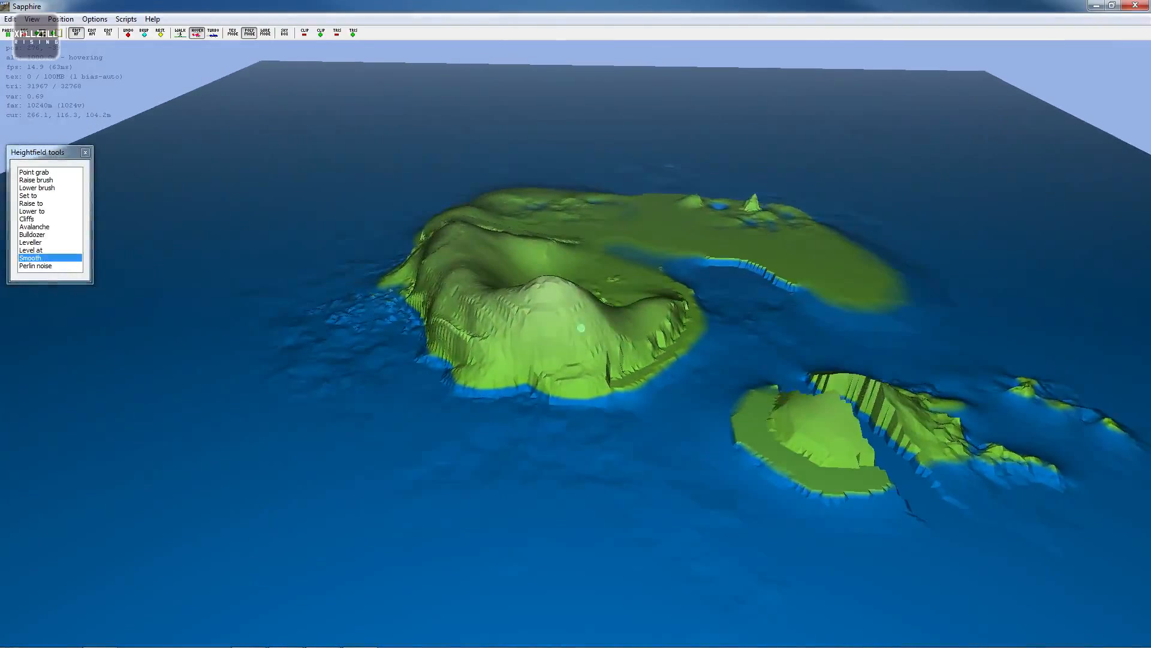
- Back up the current heightfield
left_click(9, 19)
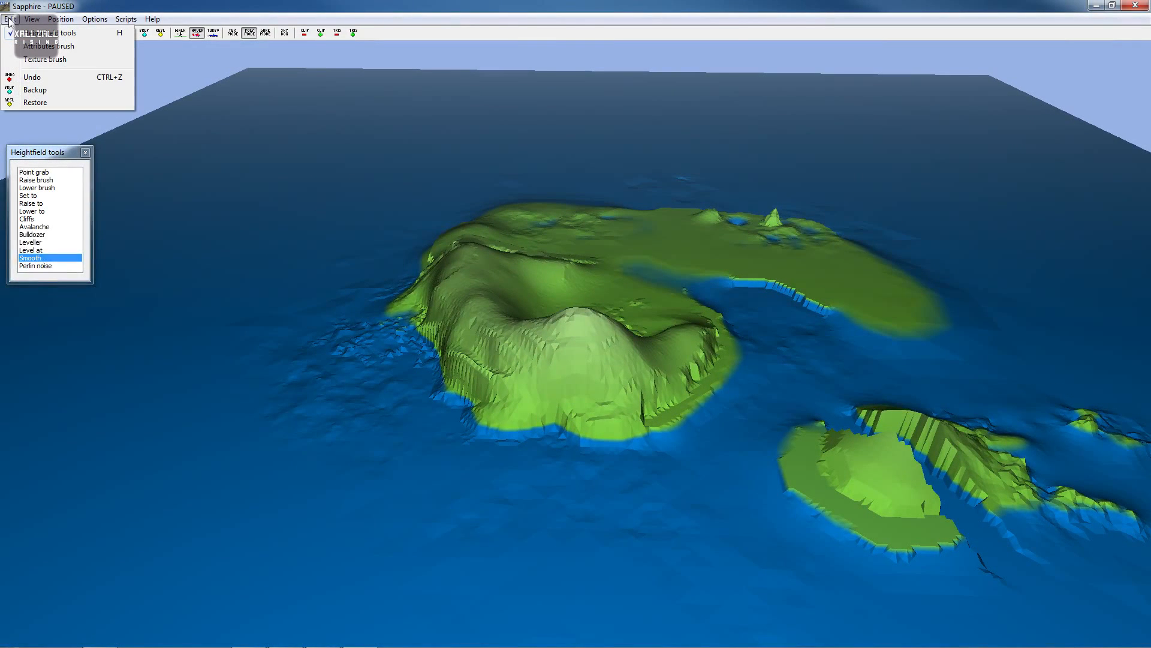
left_click(54, 89)
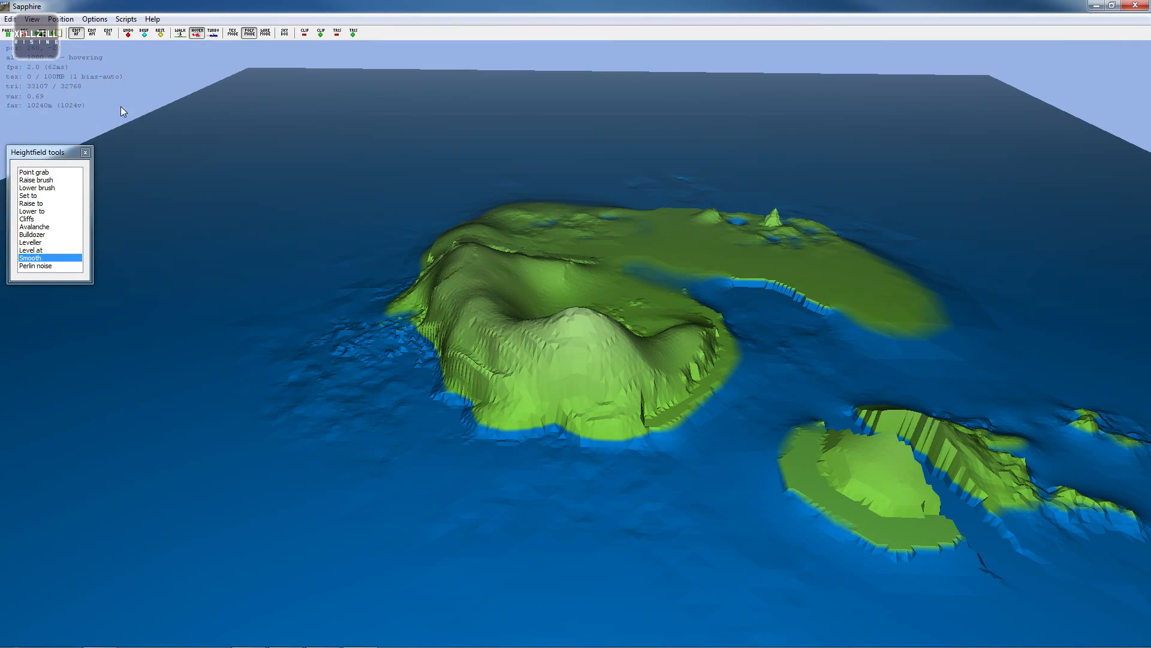
- Save a screen capture of the terrain to the Desktop as LOL in PNG format
key("w")
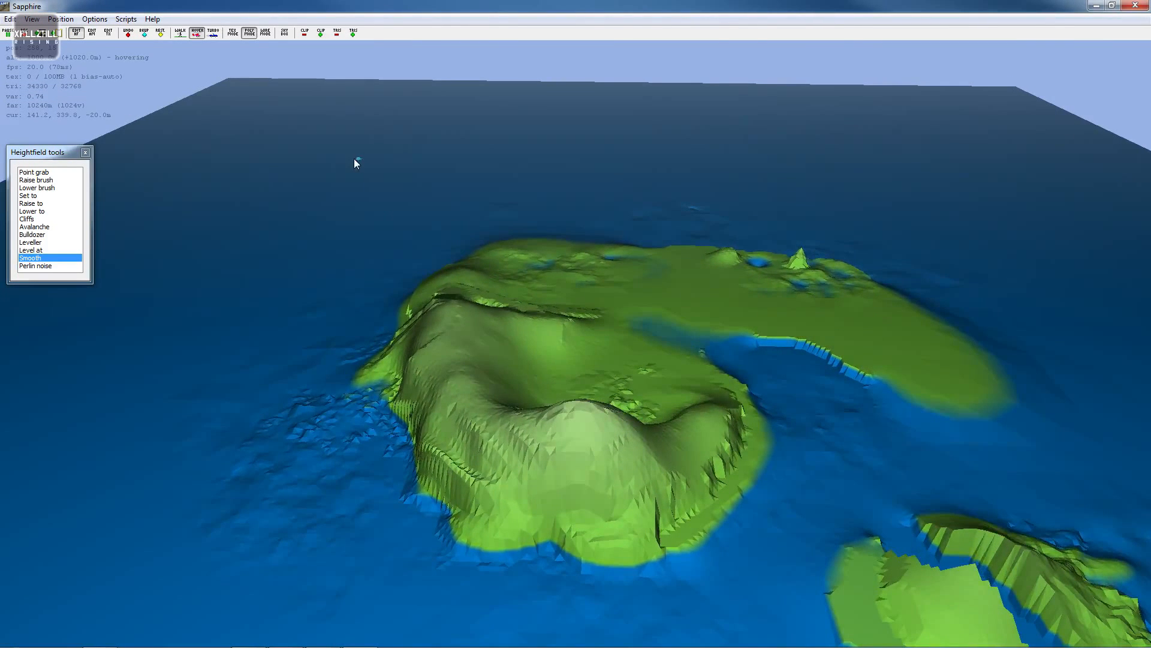
right_click_drag(354, 158, 359, 175)
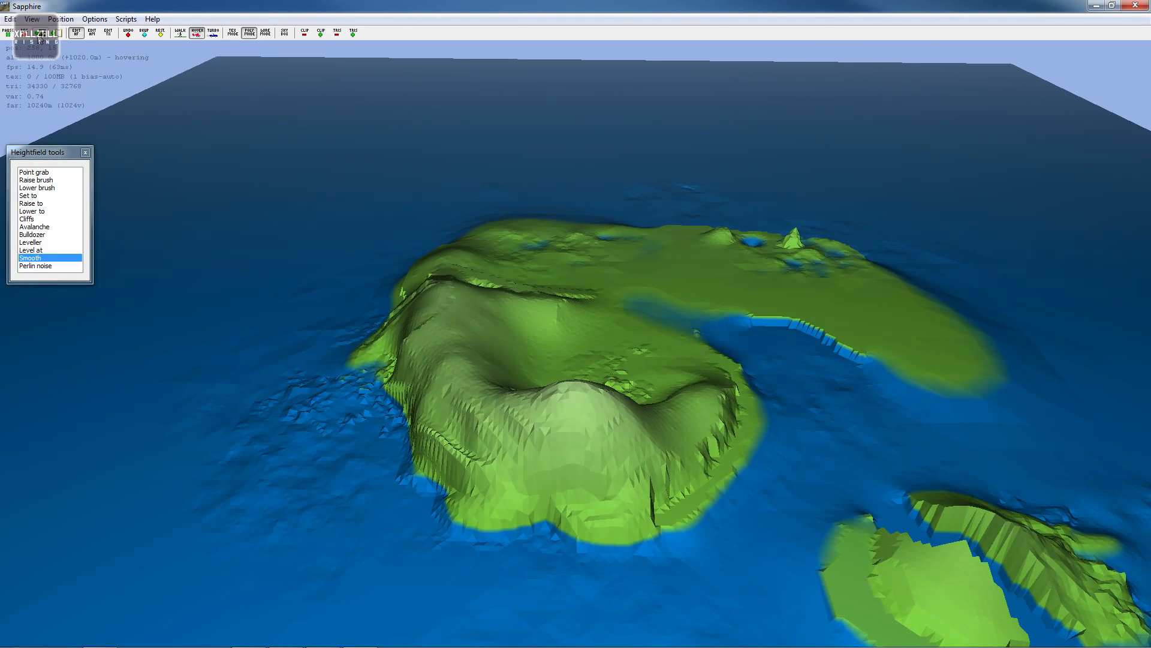
left_click(39, 36)
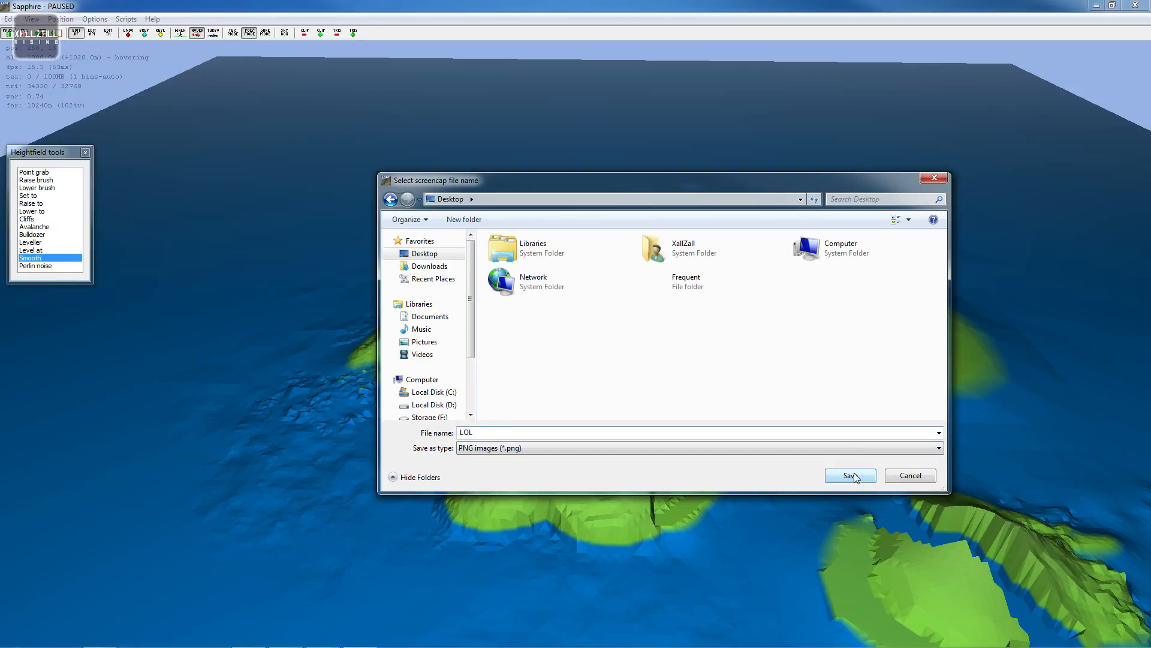
left_click(491, 447)
left_click(562, 446)
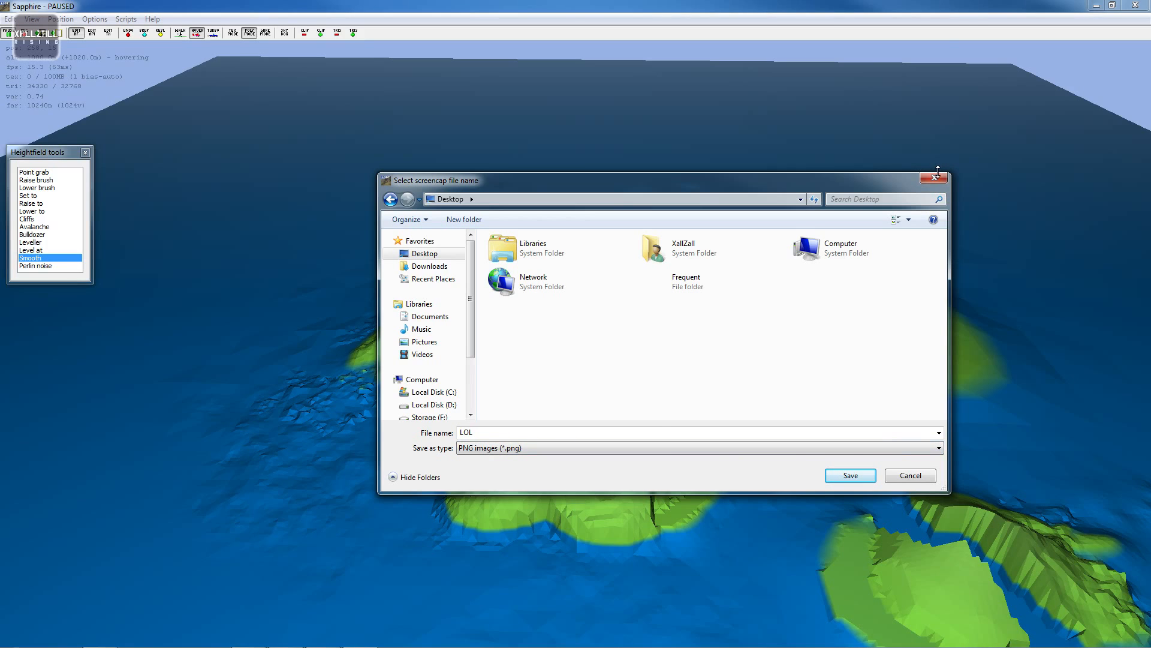
left_click(850, 475)
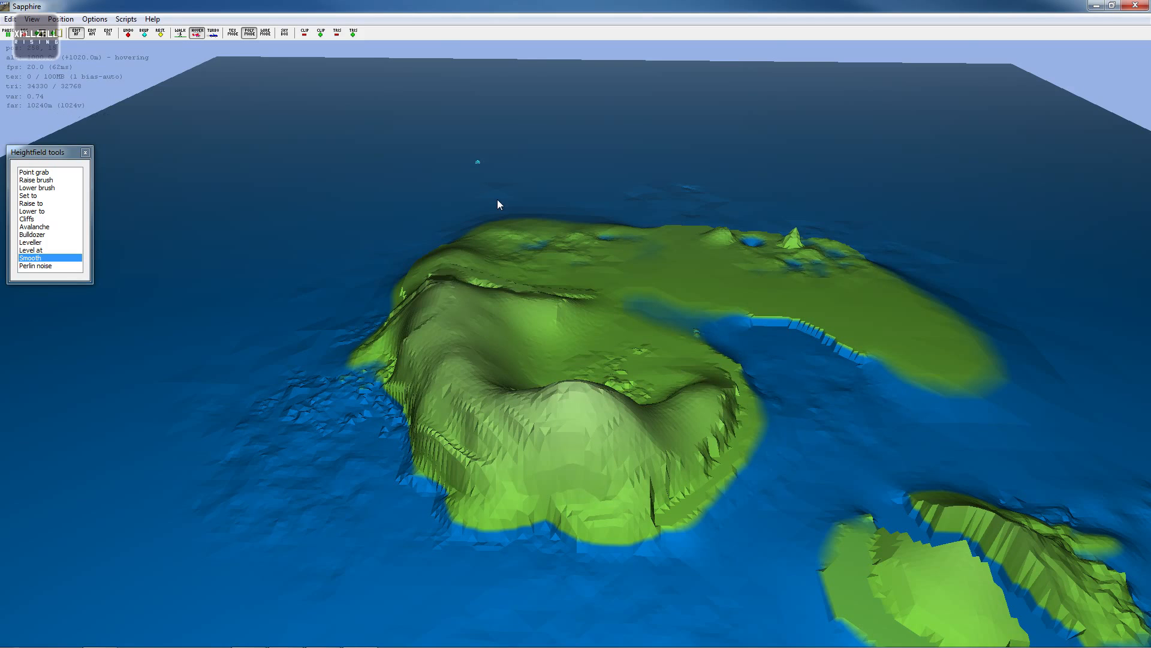
- Switch to L3DT and refresh the heightfield view to load the edited terrain
right_click_drag(592, 175, 576, 323)
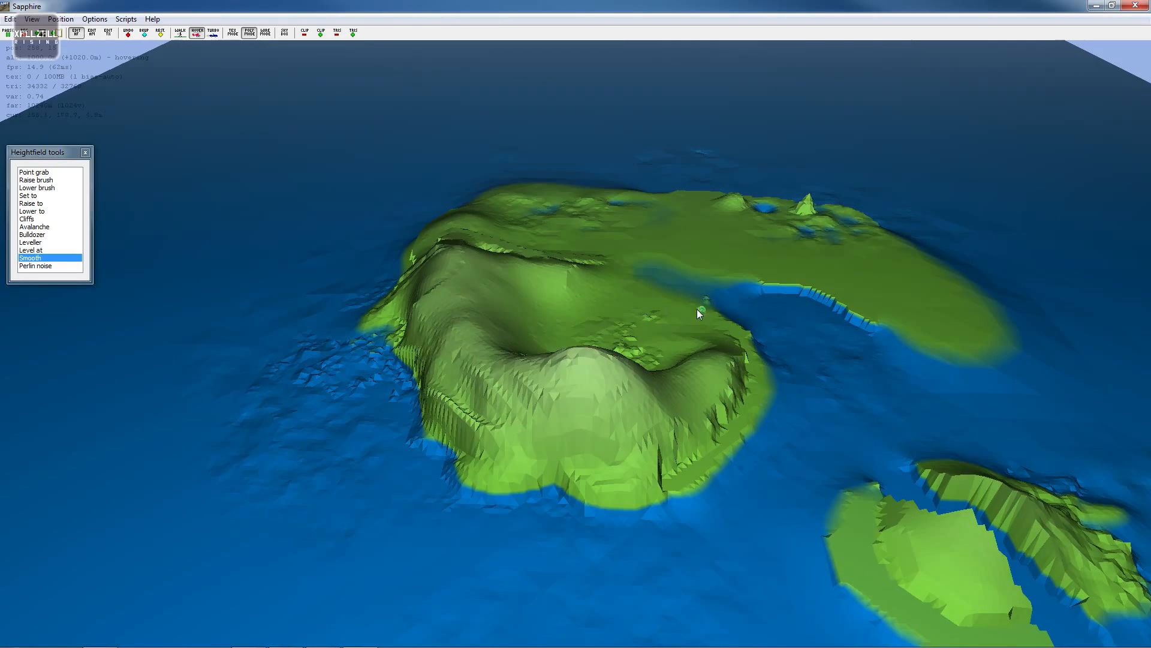
right_click_drag(697, 308, 576, 324)
key("w")
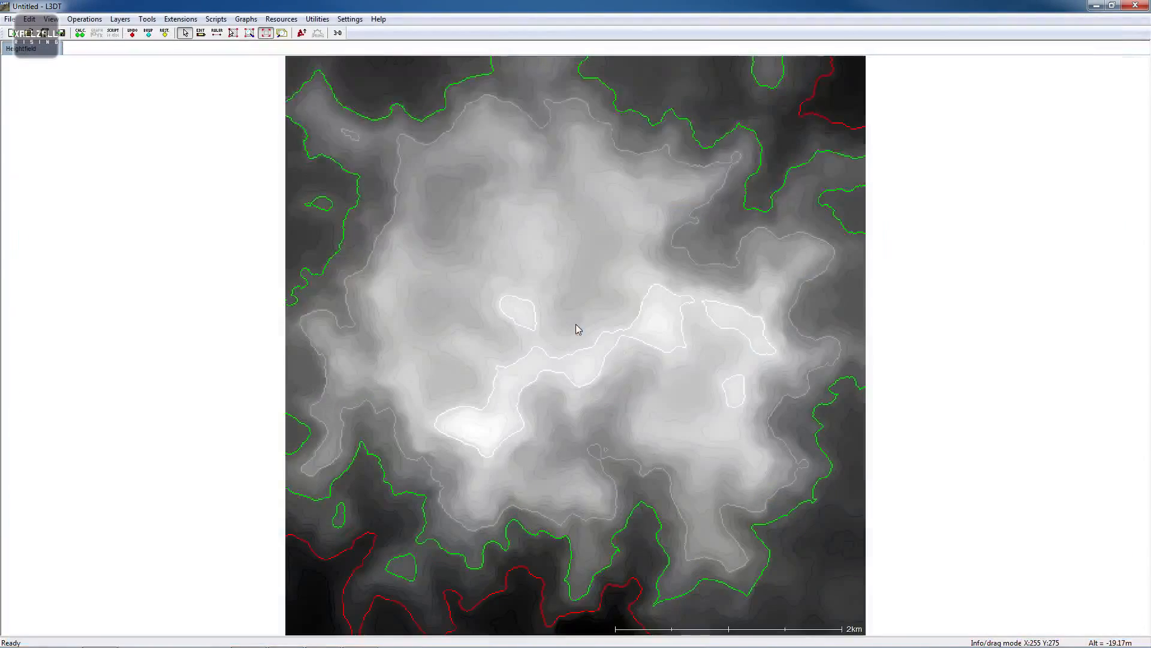
scroll(289, 322, "up", 1)
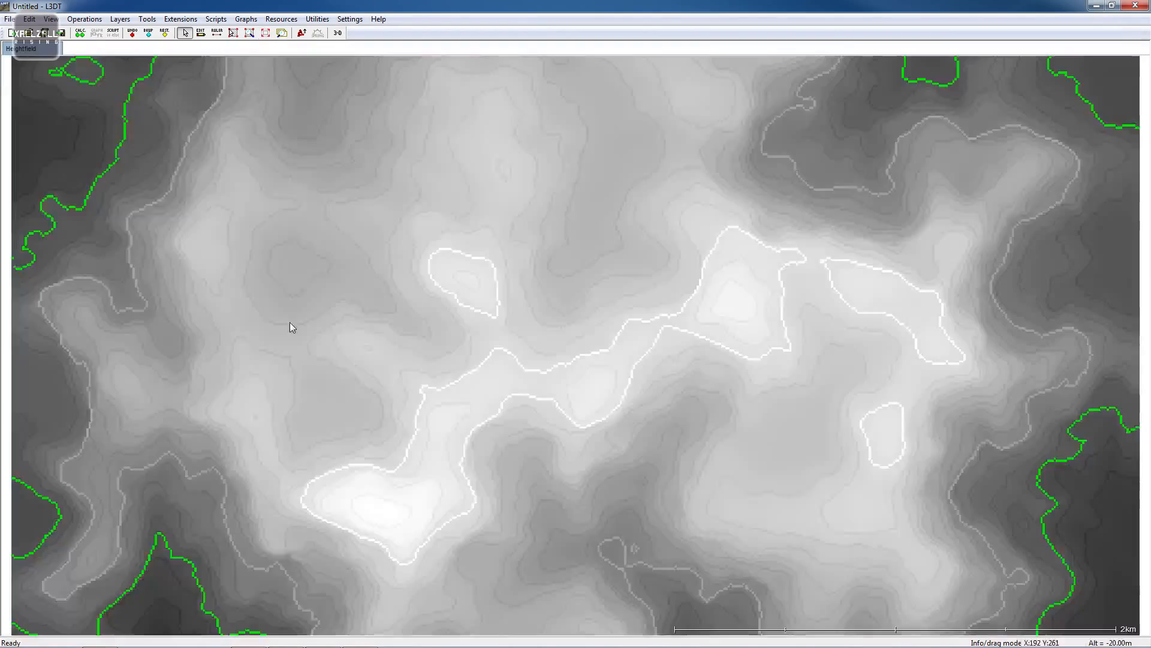
scroll(289, 322, "down", 1)
right_click(394, 279)
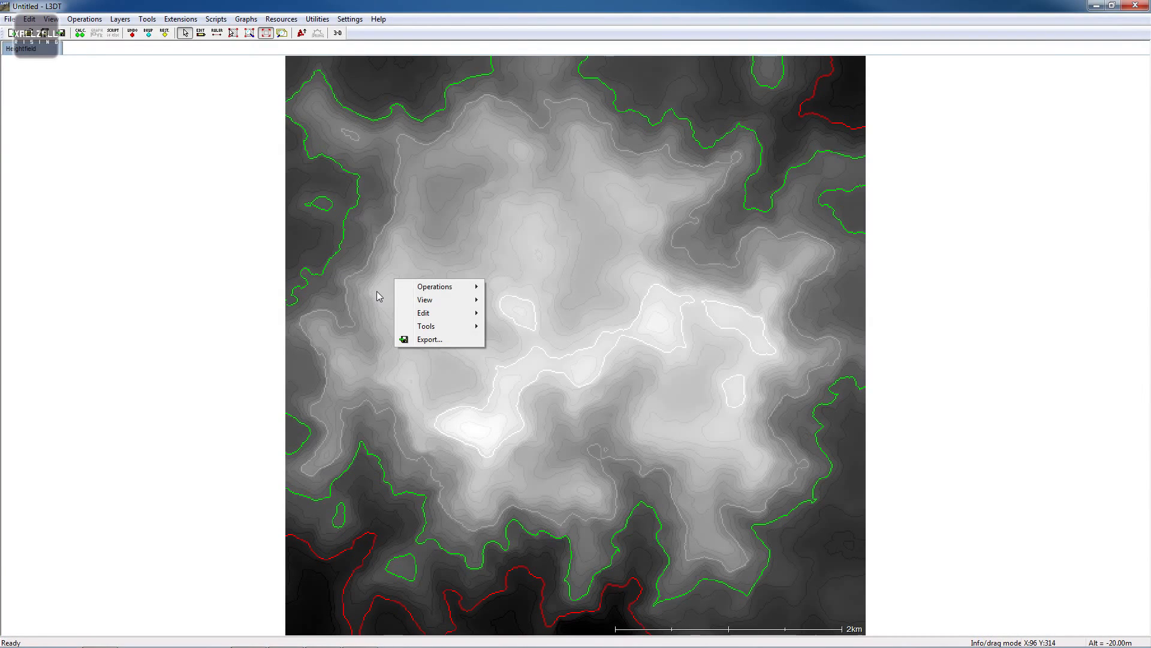
right_click(826, 324)
right_click(935, 320)
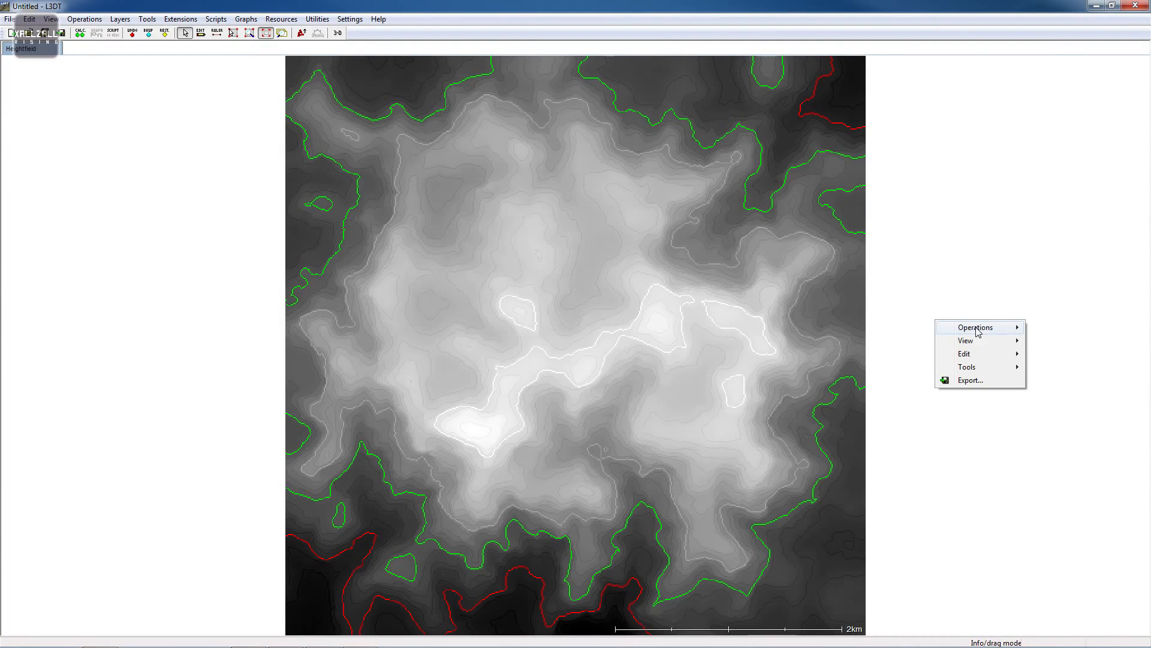
mouse_move(977, 331)
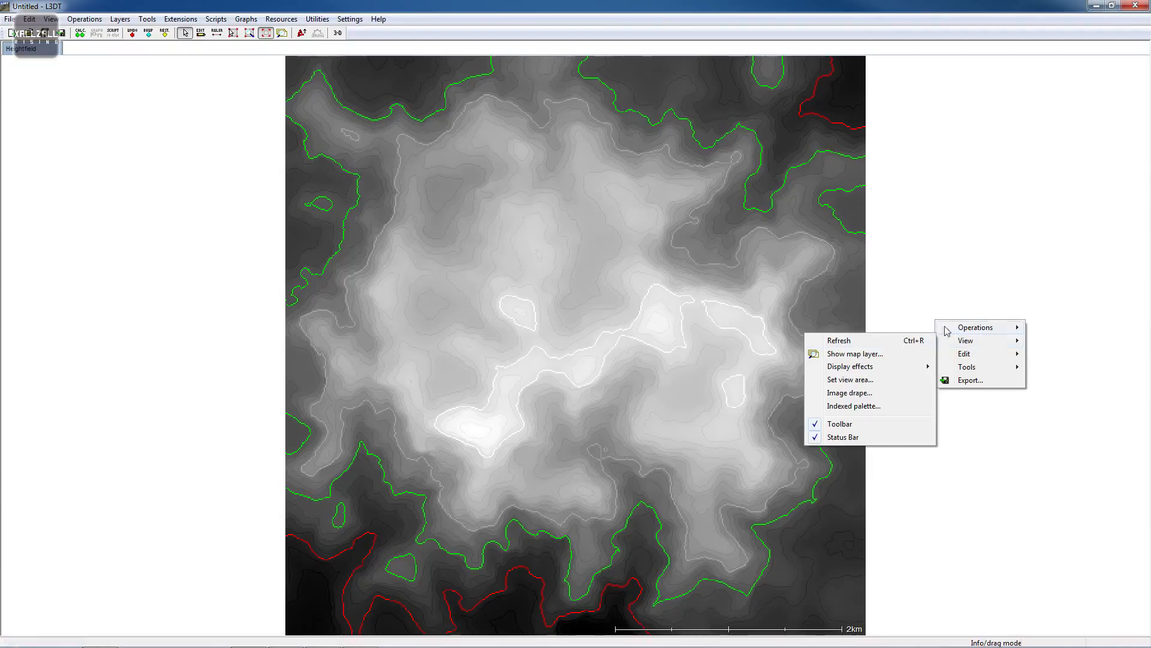
left_click(882, 342)
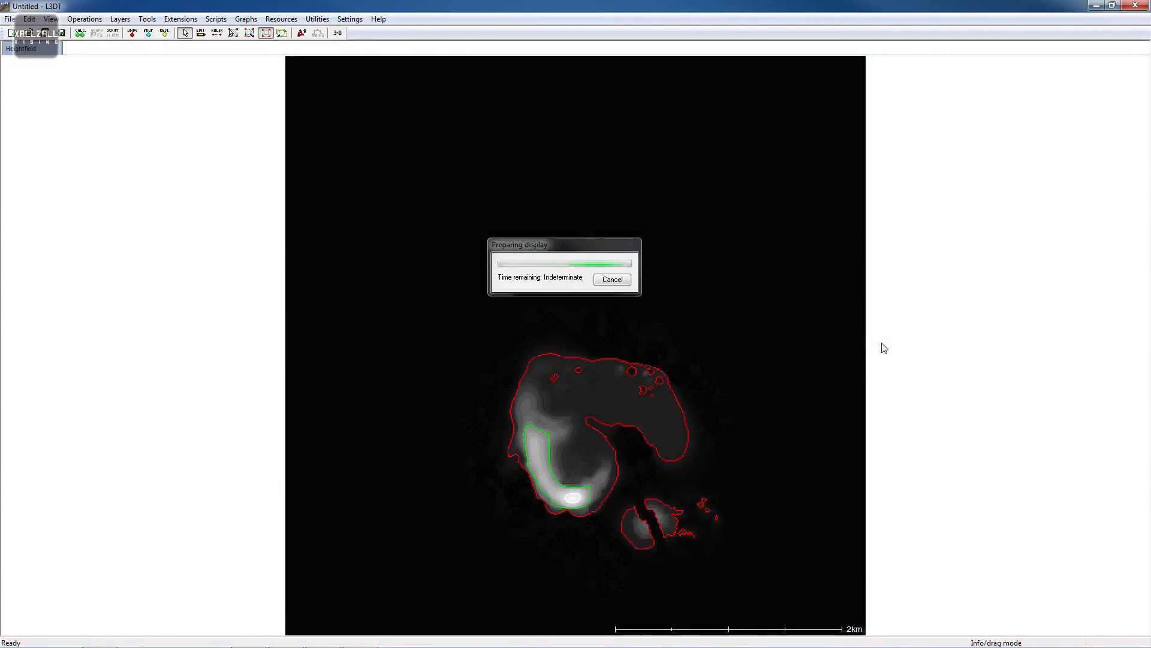
right_click(963, 274)
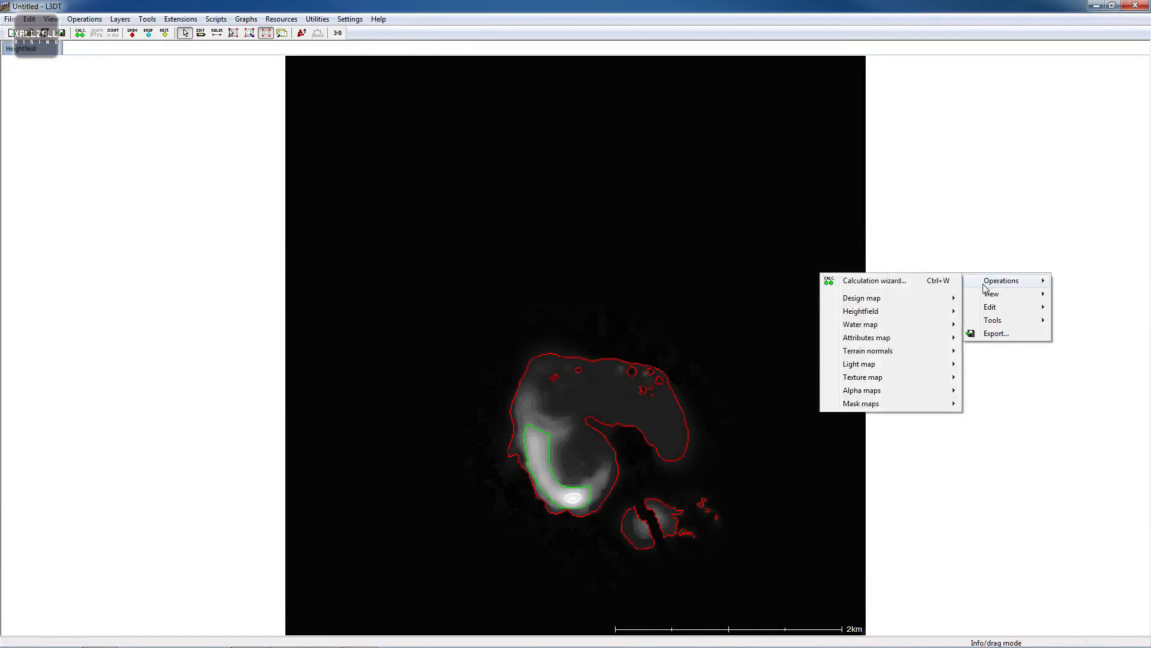
mouse_move(992, 294)
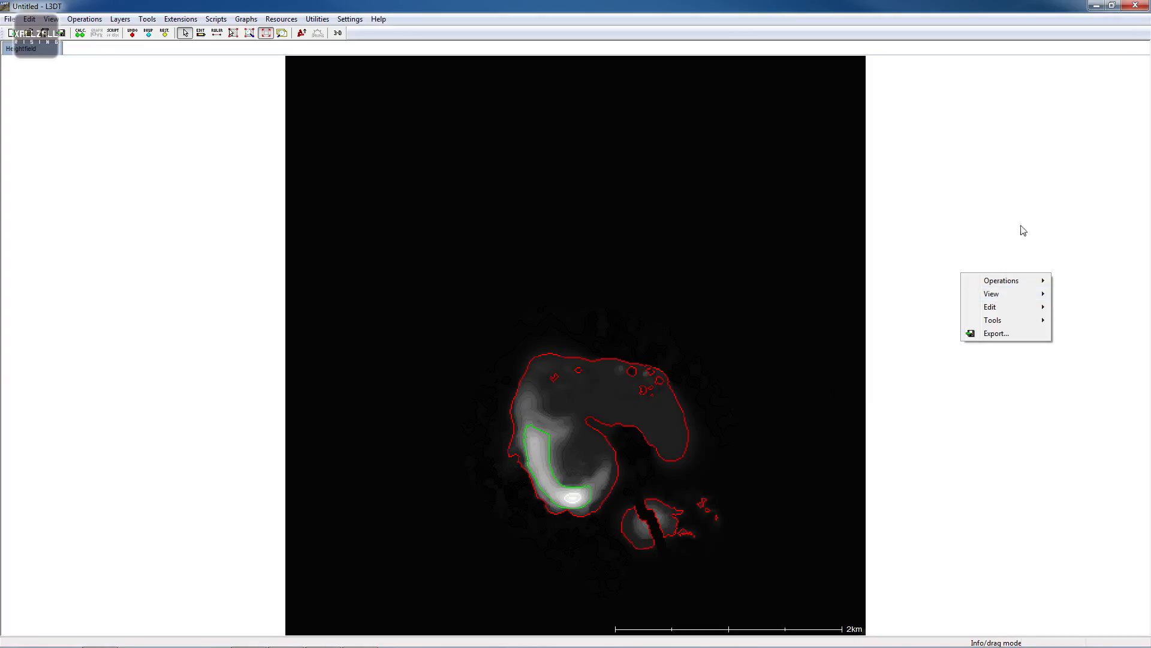
right_click(1042, 220)
mouse_move(1092, 240)
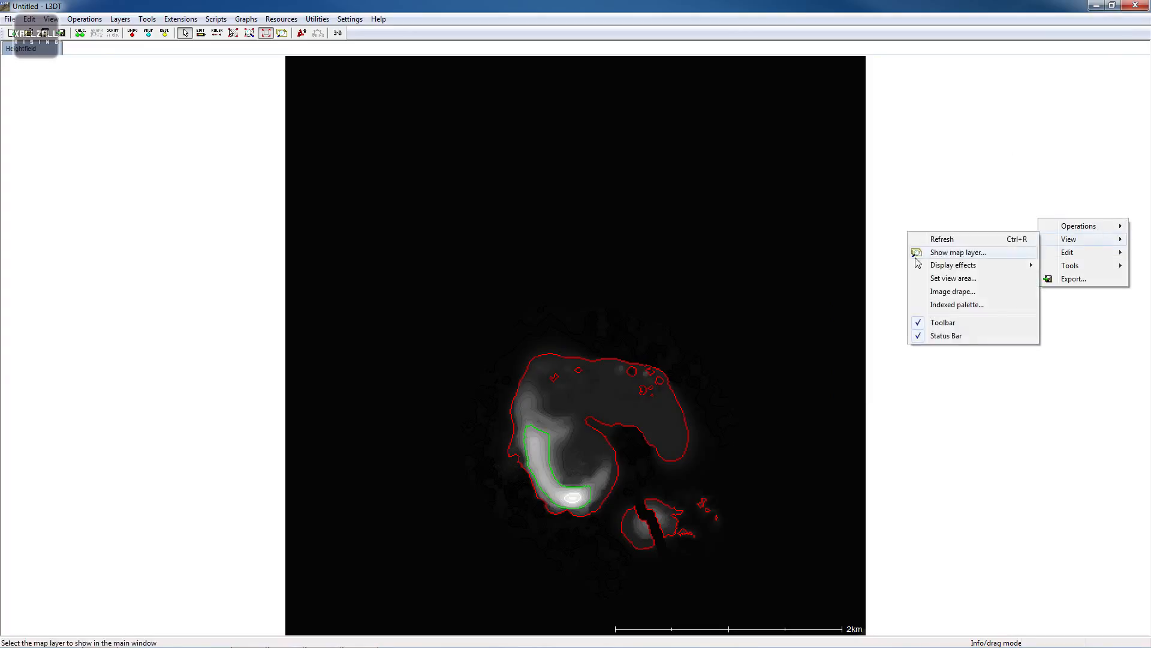
right_click(905, 506)
left_click(898, 395)
- Zoom and pan around the updated heightfield to inspect the islands' coastlines
scroll(722, 505, "up", 2)
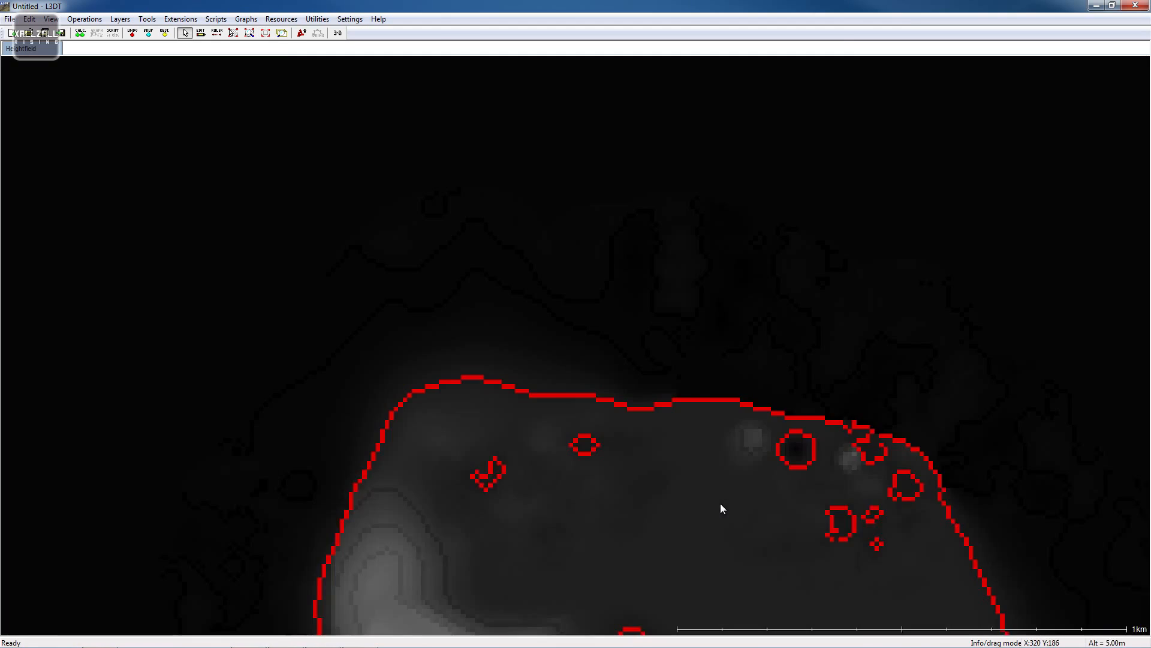
scroll(722, 506, "down", 2)
right_click(716, 408)
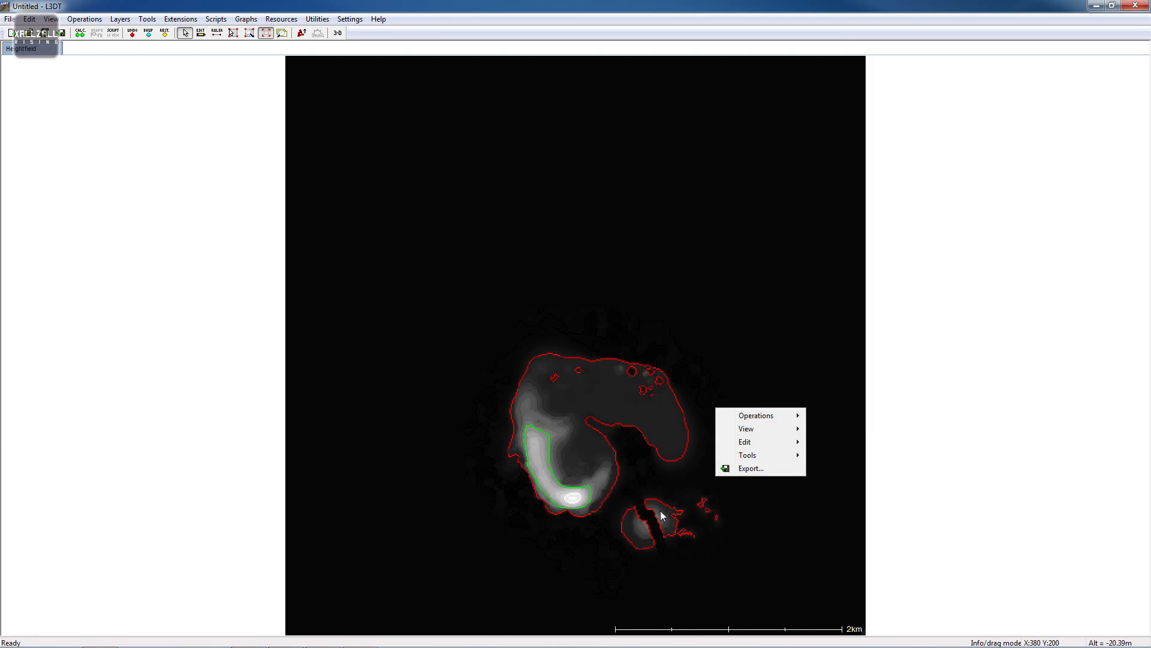
left_click(847, 311)
scroll(705, 502, "up", 2)
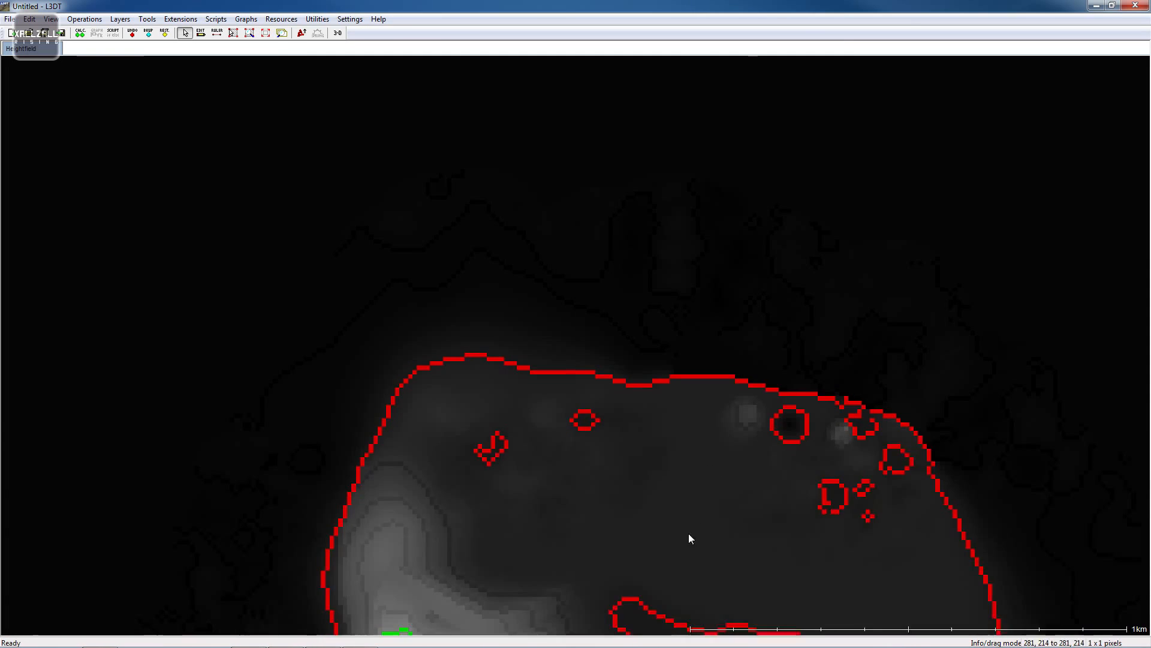
left_click_drag(688, 533, 661, 326)
left_click_drag(668, 442, 563, 269)
left_click_drag(518, 366, 472, 373)
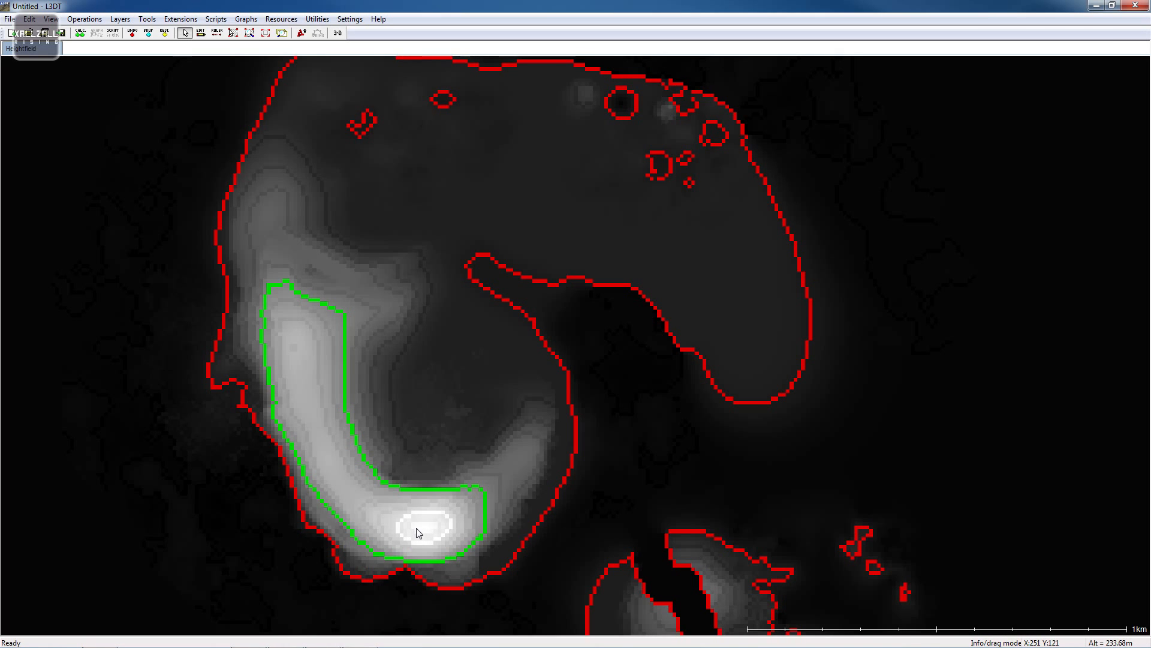
left_click_drag(398, 513, 331, 377)
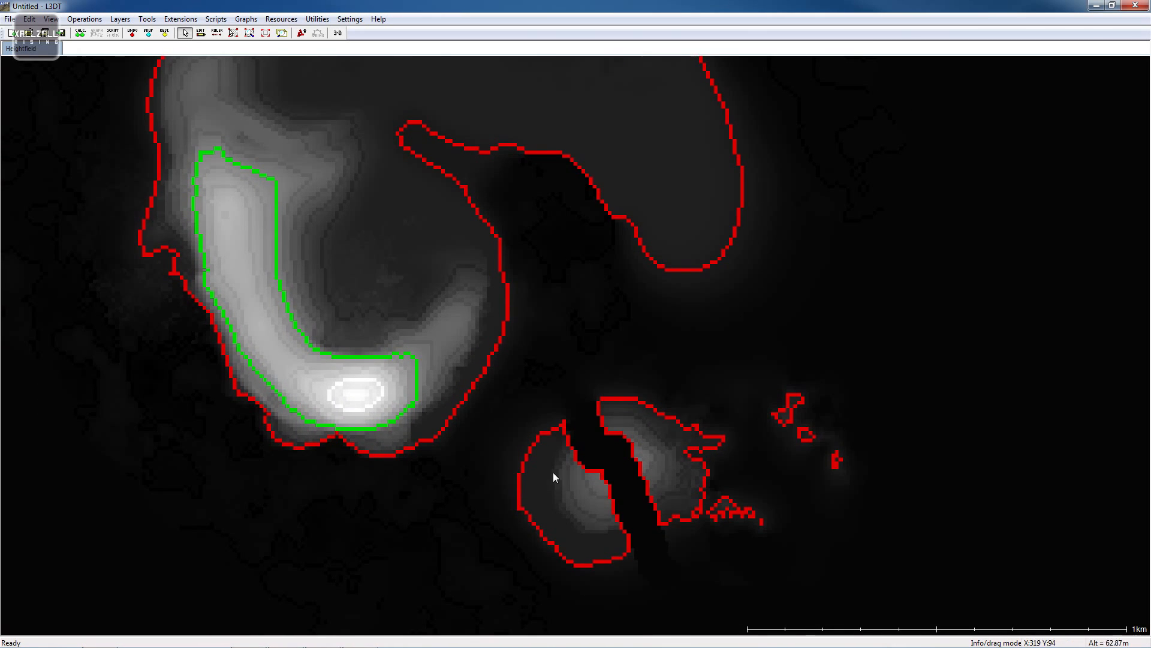
- Zoom out to the whole map and back in to review the island group and its northern coastline
left_click_drag(614, 275, 640, 415)
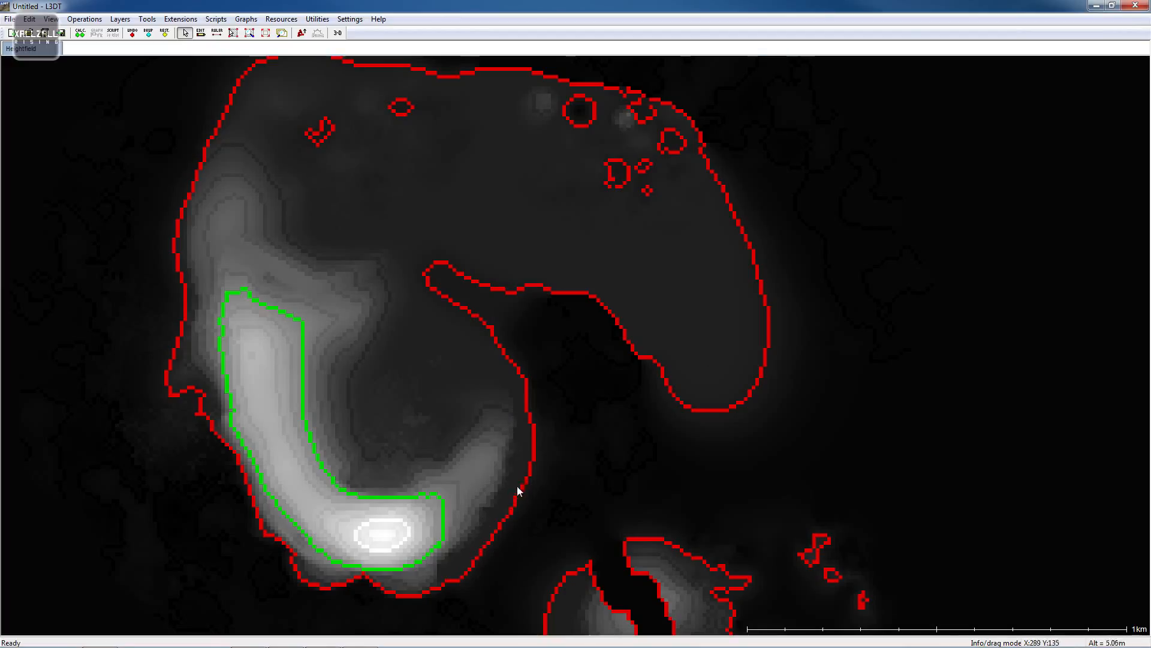
left_click_drag(574, 456, 507, 286)
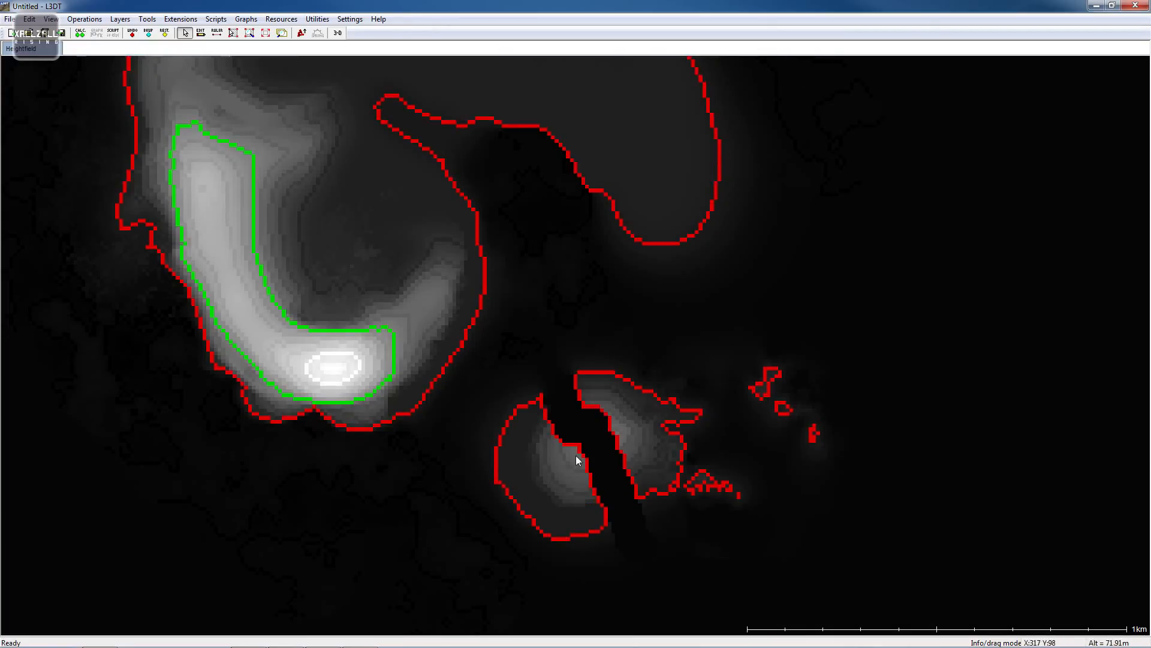
scroll(725, 367, "down", 4)
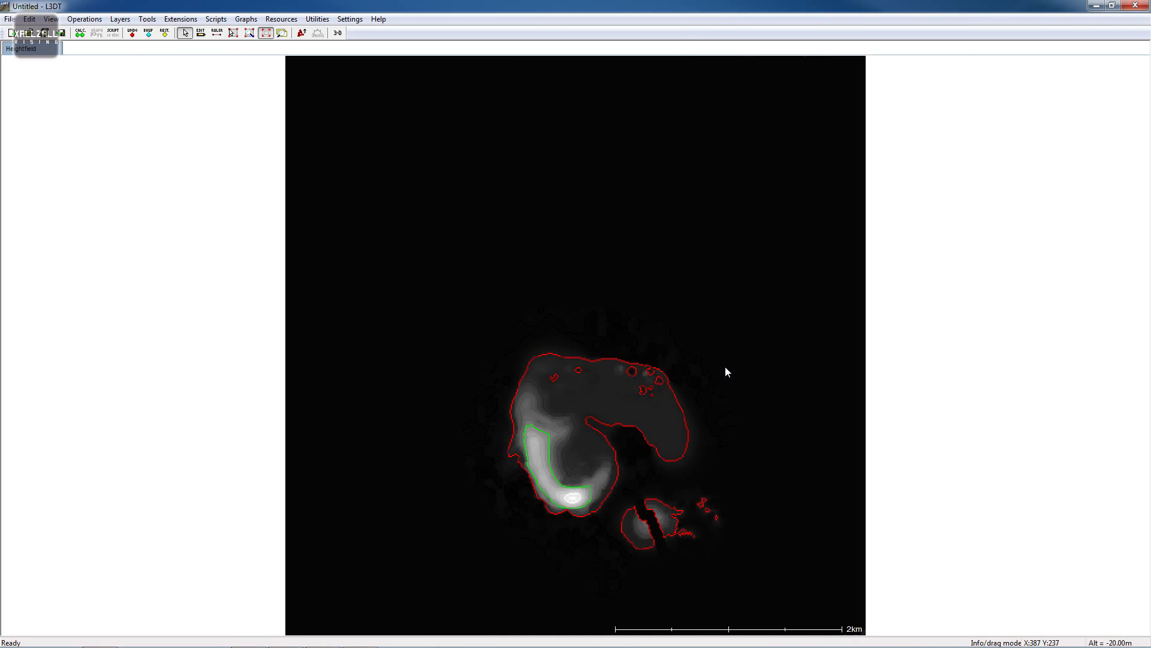
scroll(617, 236, "up", 3)
scroll(645, 486, "down", 3)
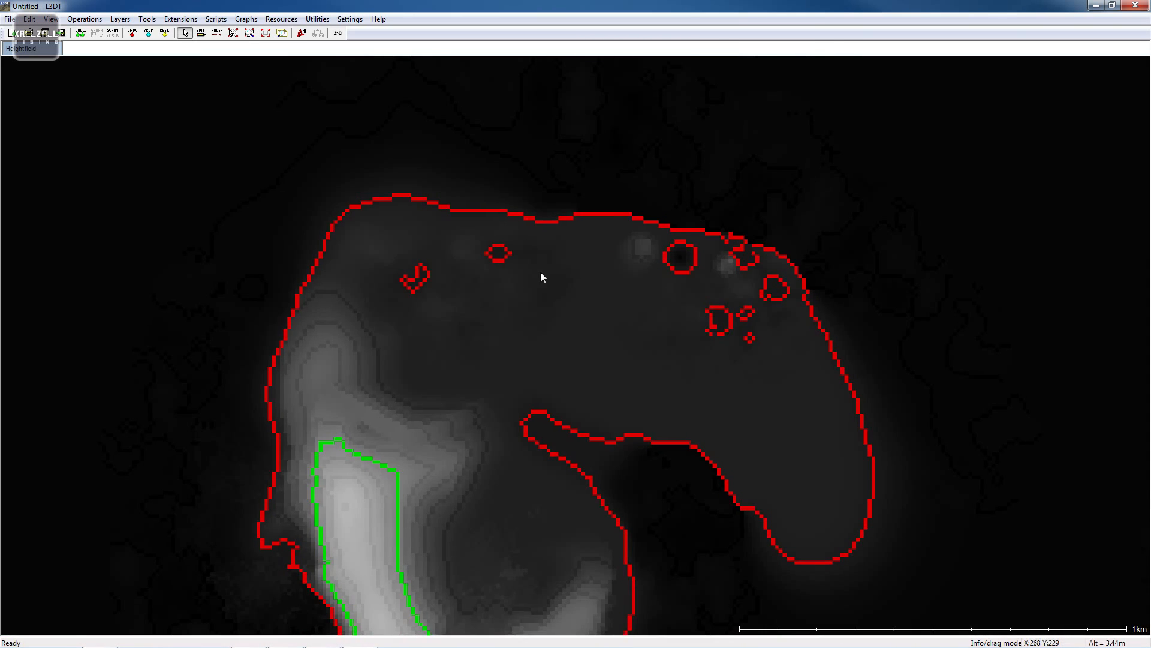
scroll(538, 273, "up", 2)
left_click_drag(685, 194, 704, 329)
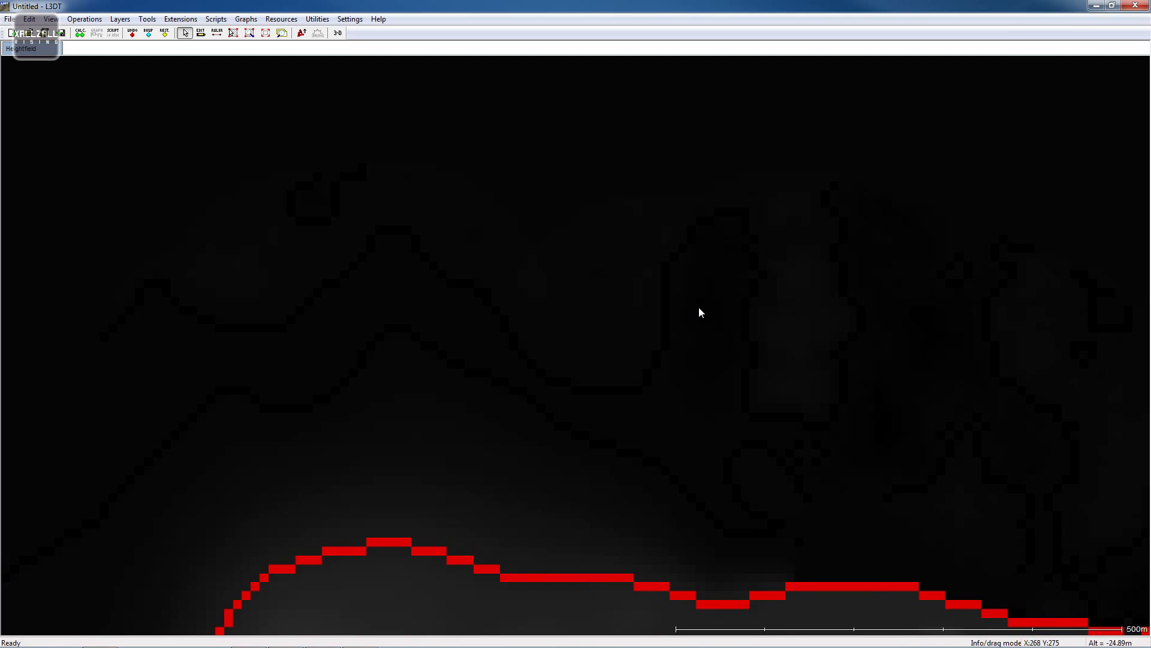
scroll(699, 308, "down", 3)
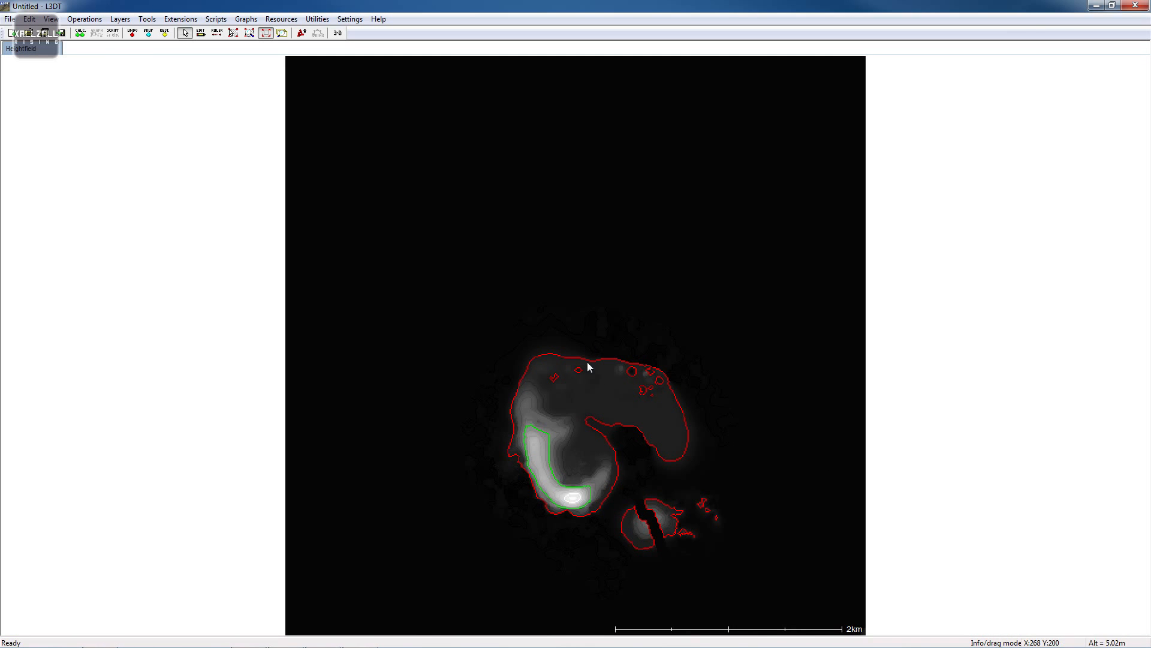
scroll(612, 520, "up", 1)
left_click_drag(612, 507, 545, 345)
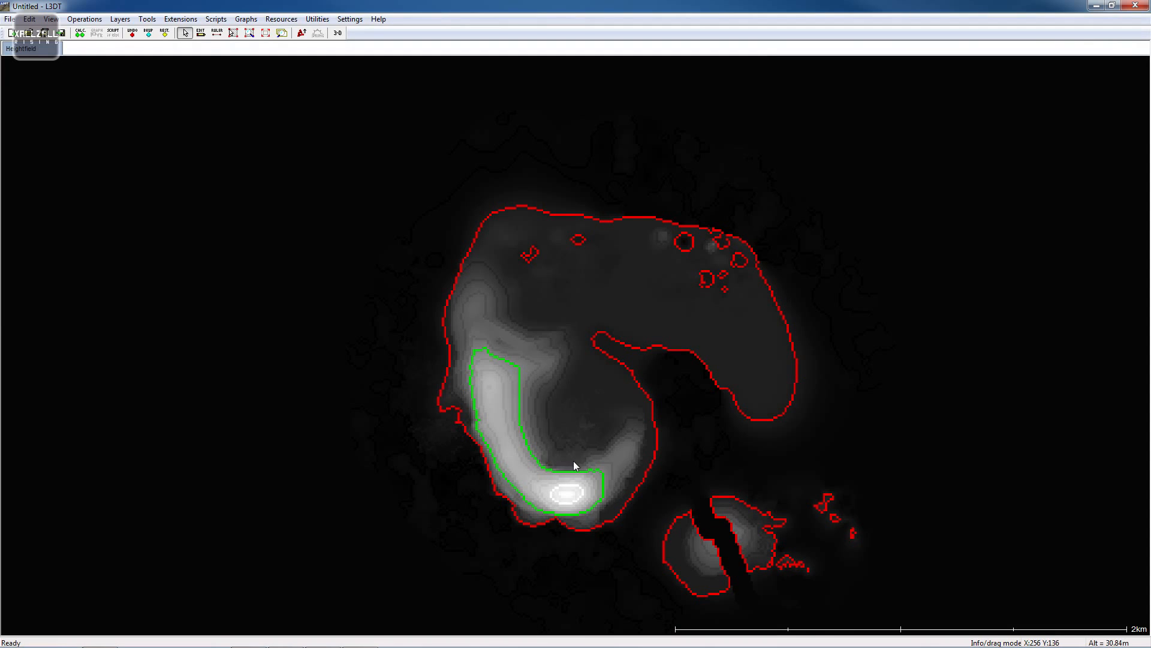
left_click_drag(573, 461, 595, 359)
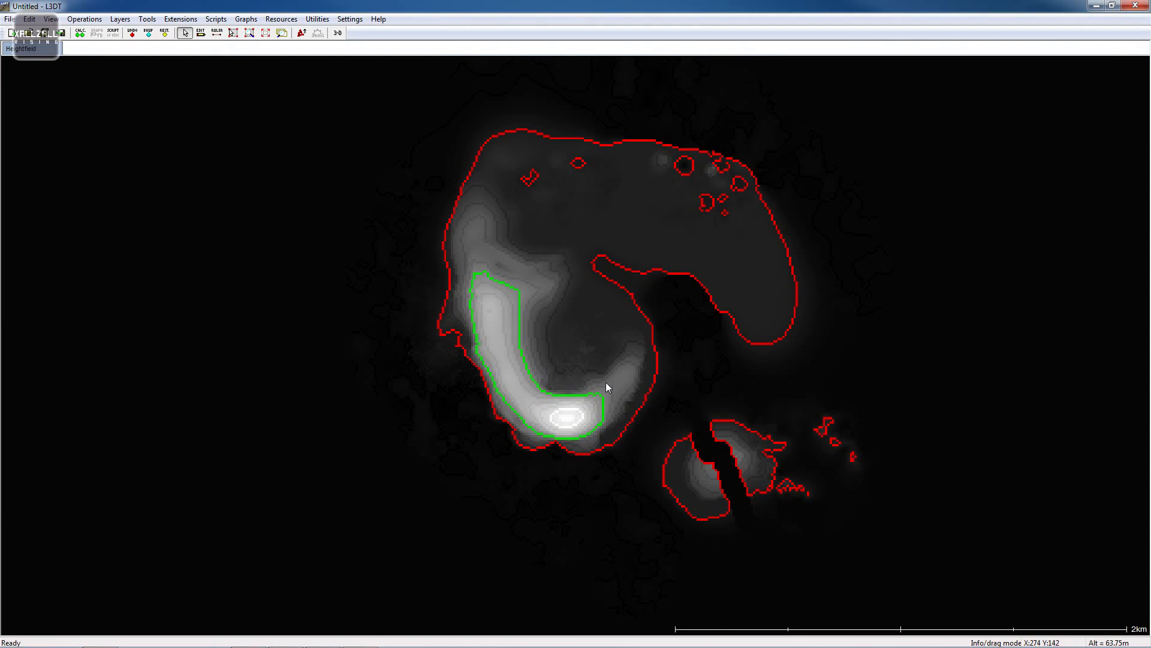
- Export the active heightfield layer in XYZ format as LOL_Island into the default maps folder
left_click(12, 19)
mouse_move(61, 93)
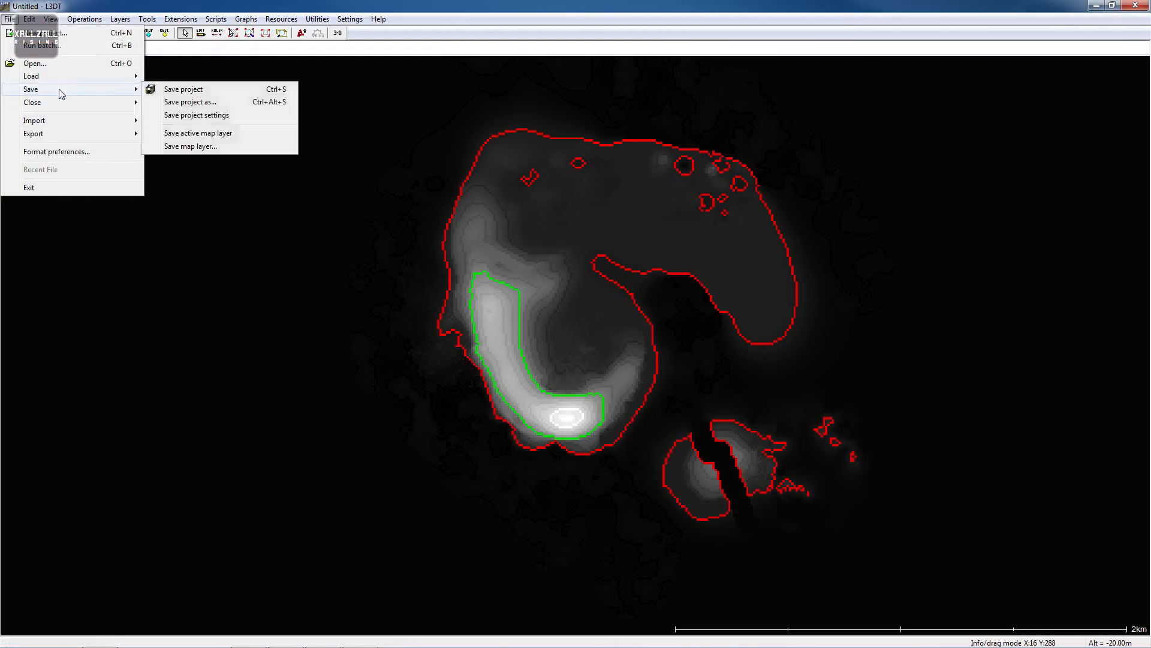
mouse_move(55, 134)
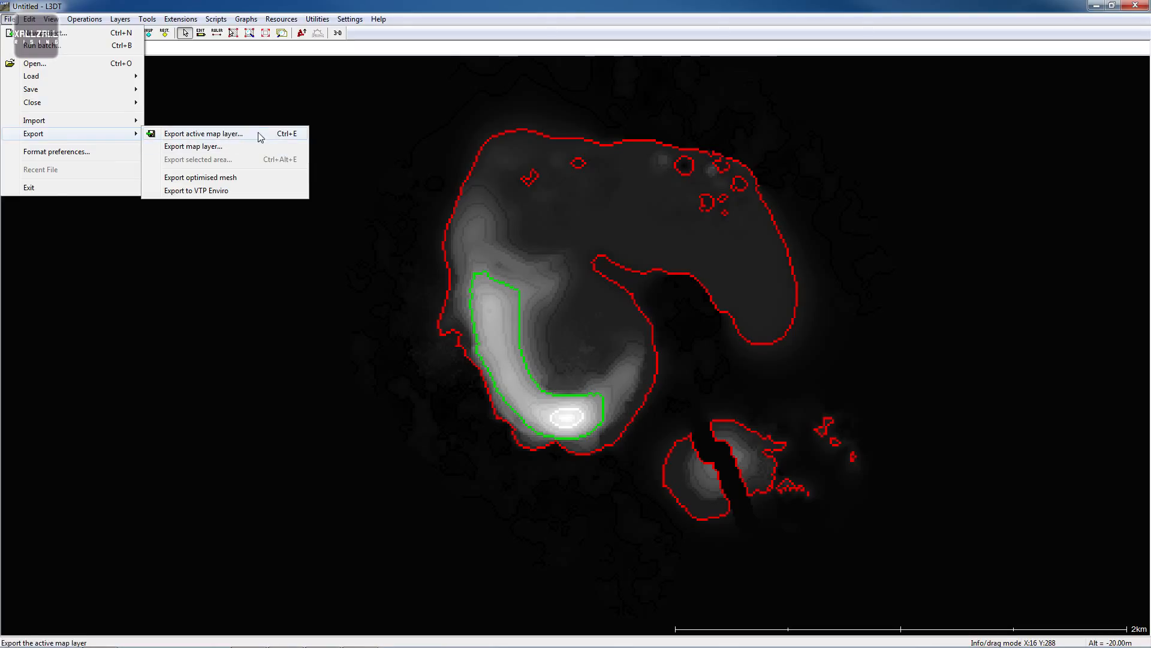
left_click(237, 138)
left_click(566, 304)
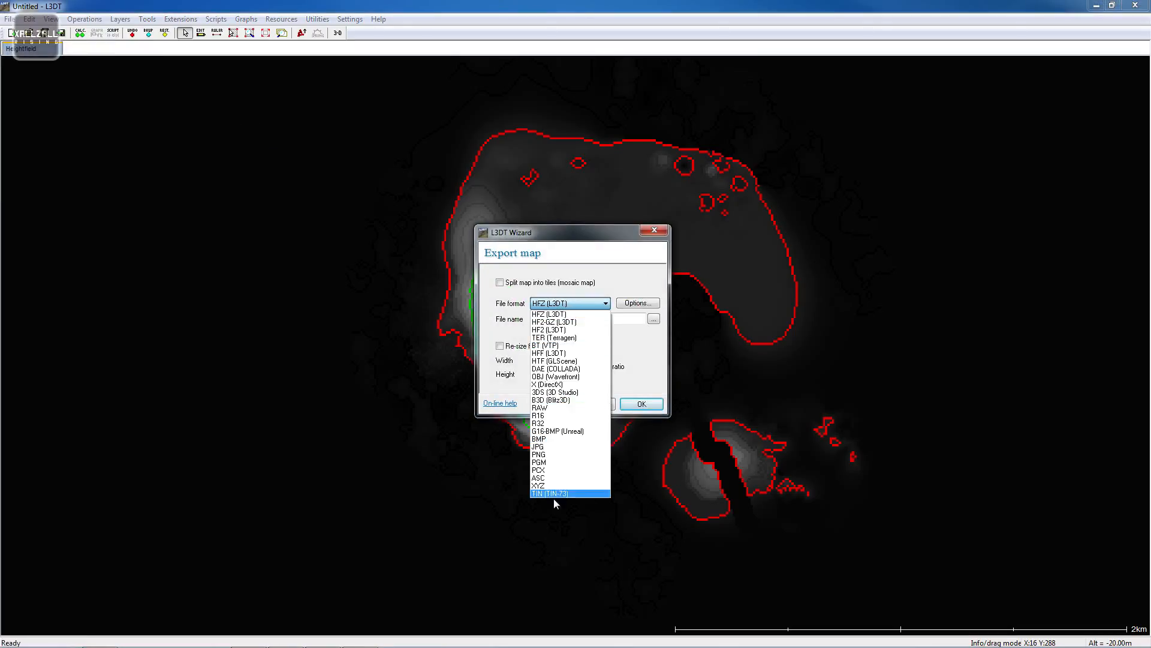
left_click(549, 485)
left_click(557, 320)
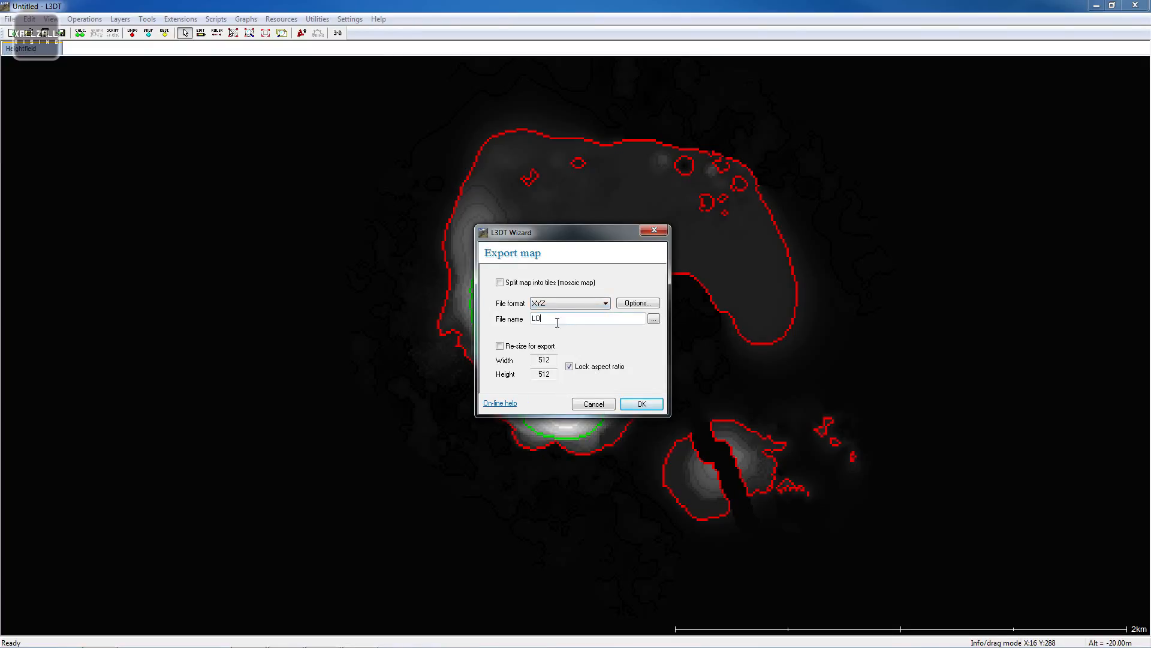
type("LOL_Island")
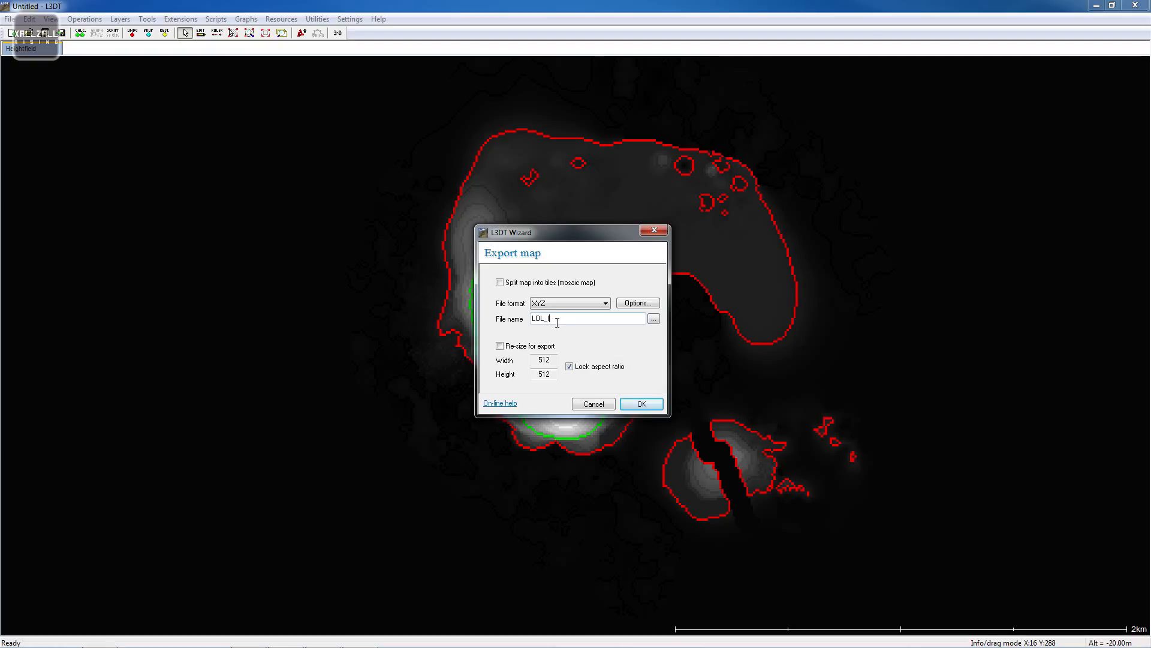
left_click(641, 406)
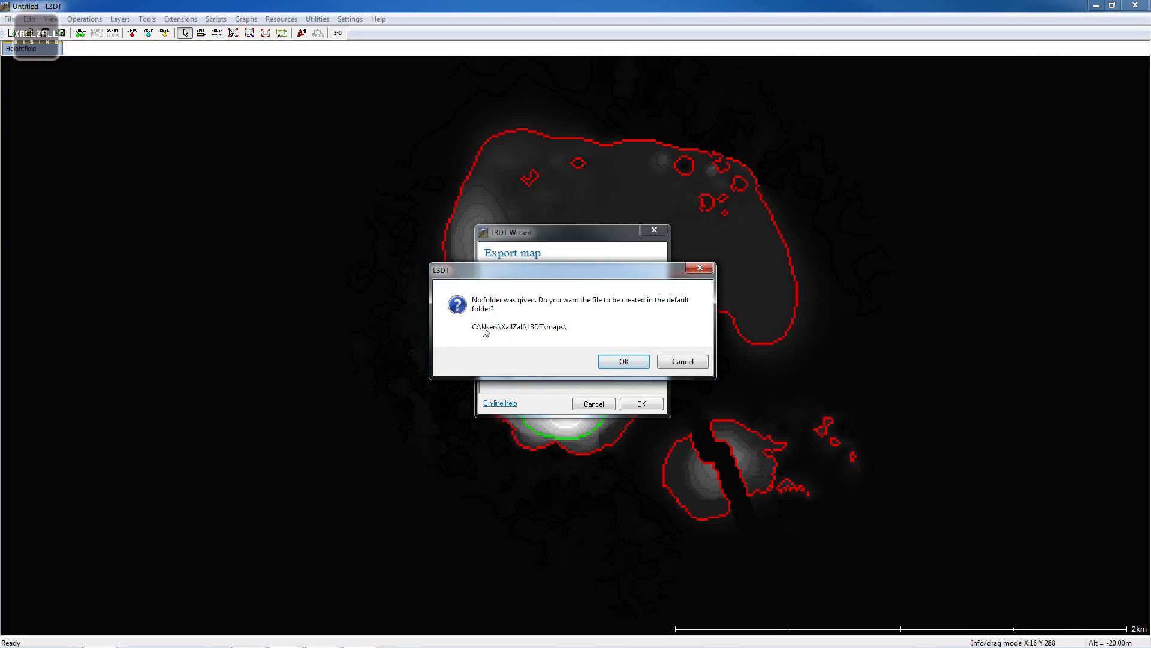
left_click(613, 362)
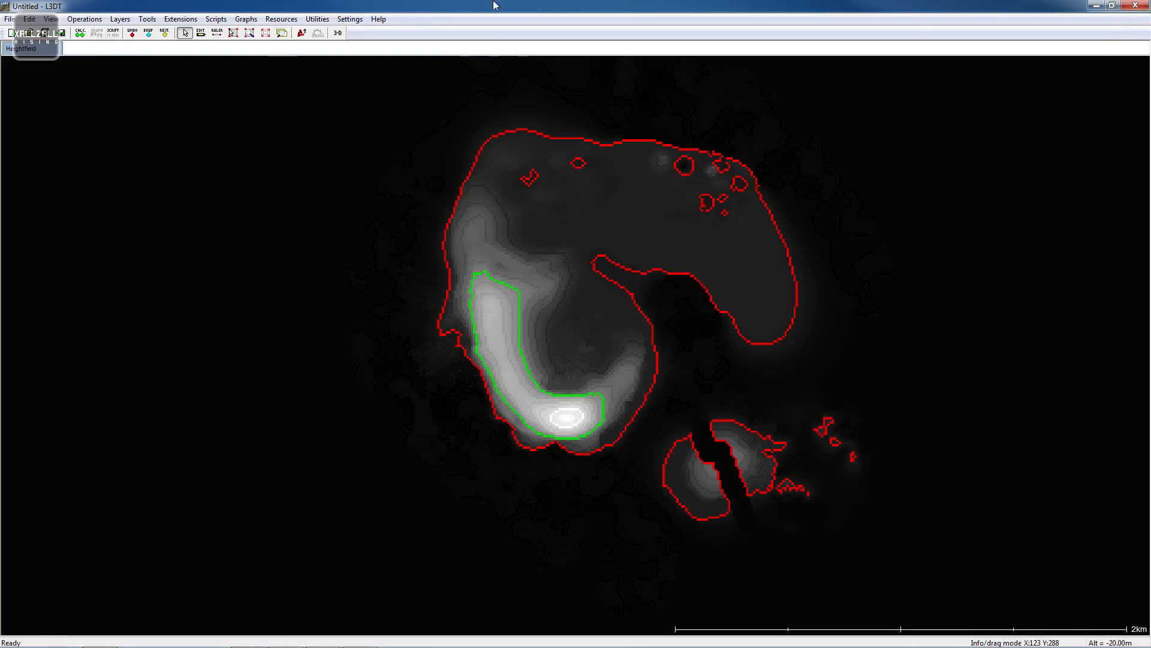
left_click(338, 33)
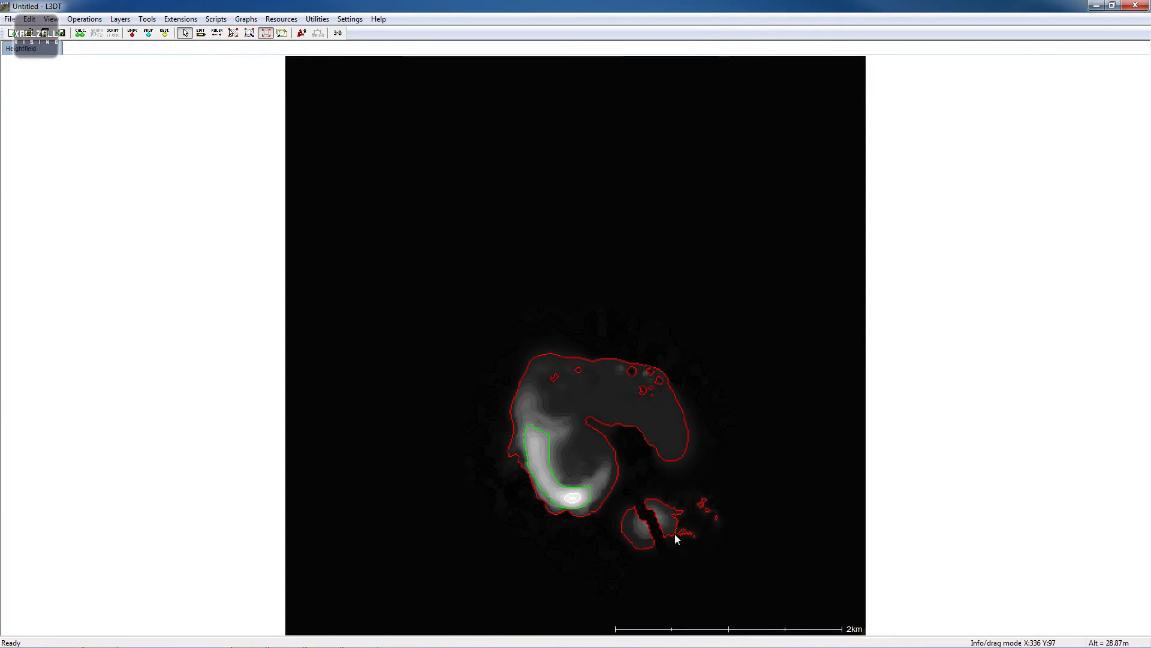
scroll(662, 513, "up", 2)
scroll(540, 487, "down", 1)
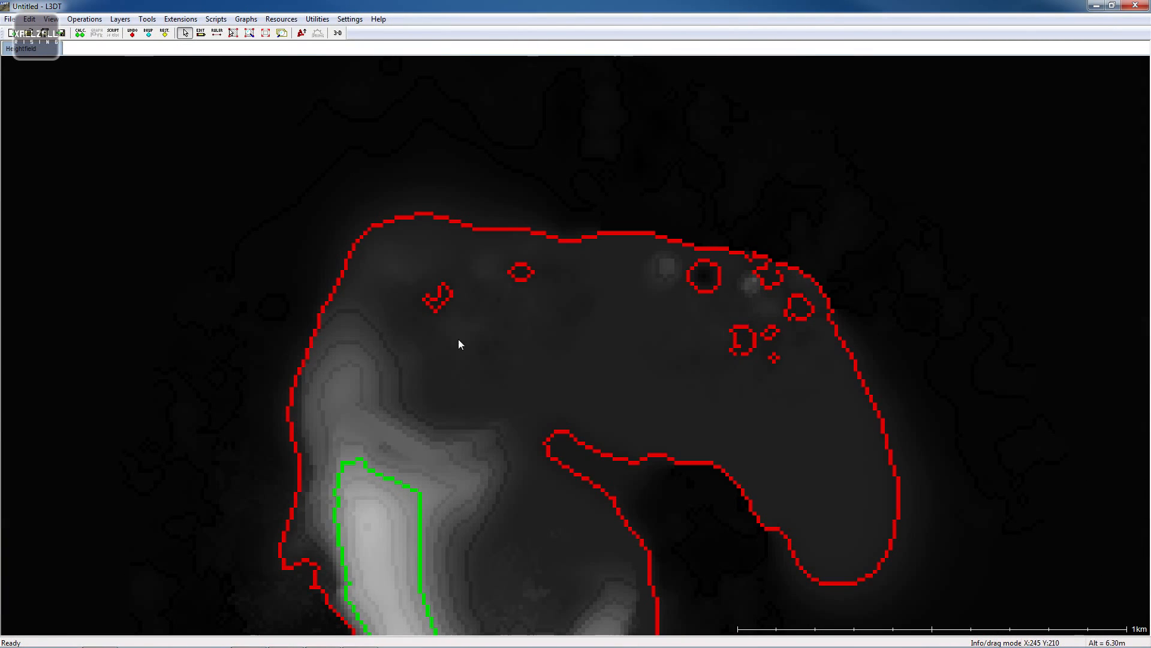
scroll(366, 201, "up", 1)
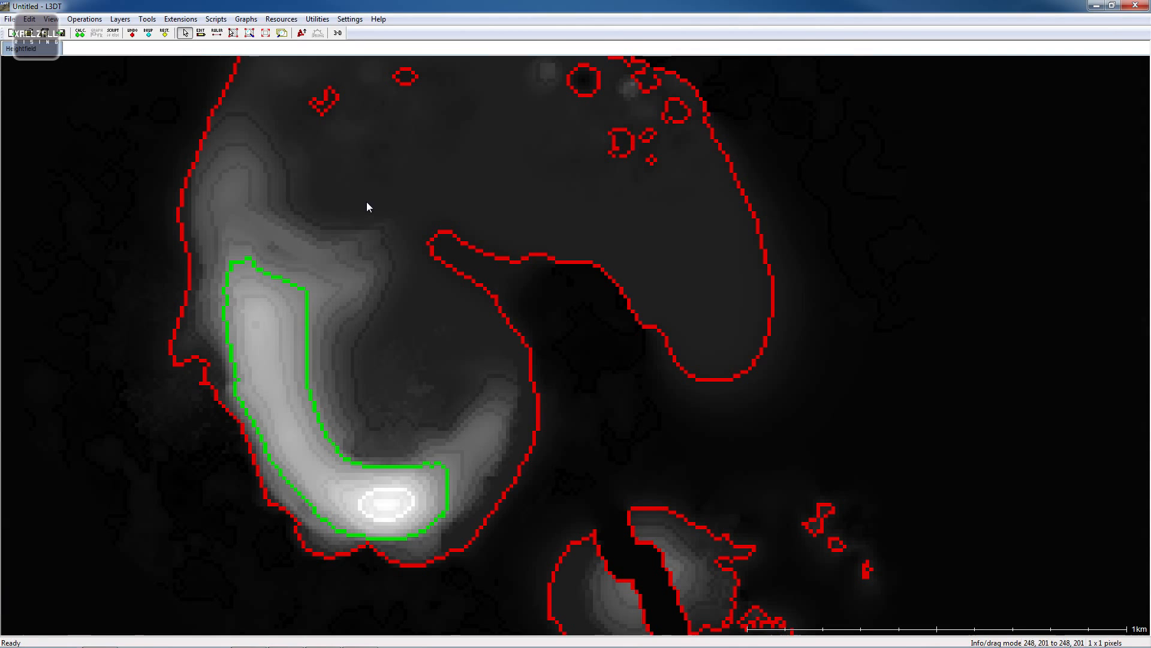
left_click(200, 34)
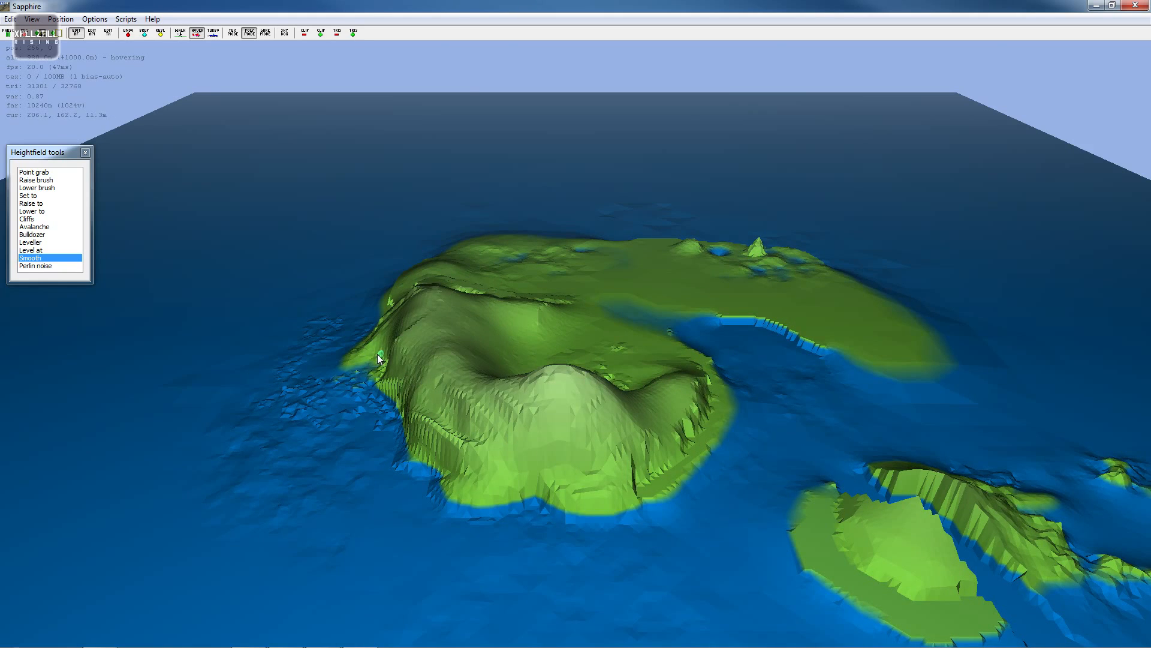
left_click(1135, 5)
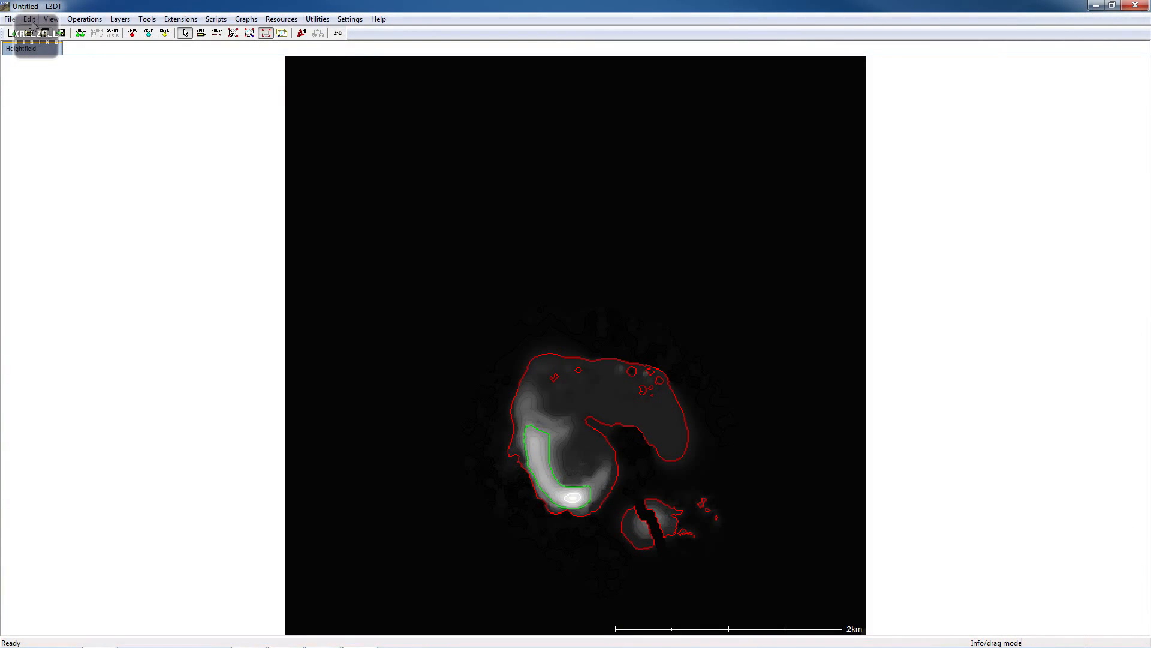
- Save the project to the Desktop as LOL_Island
left_click(9, 18)
mouse_move(65, 90)
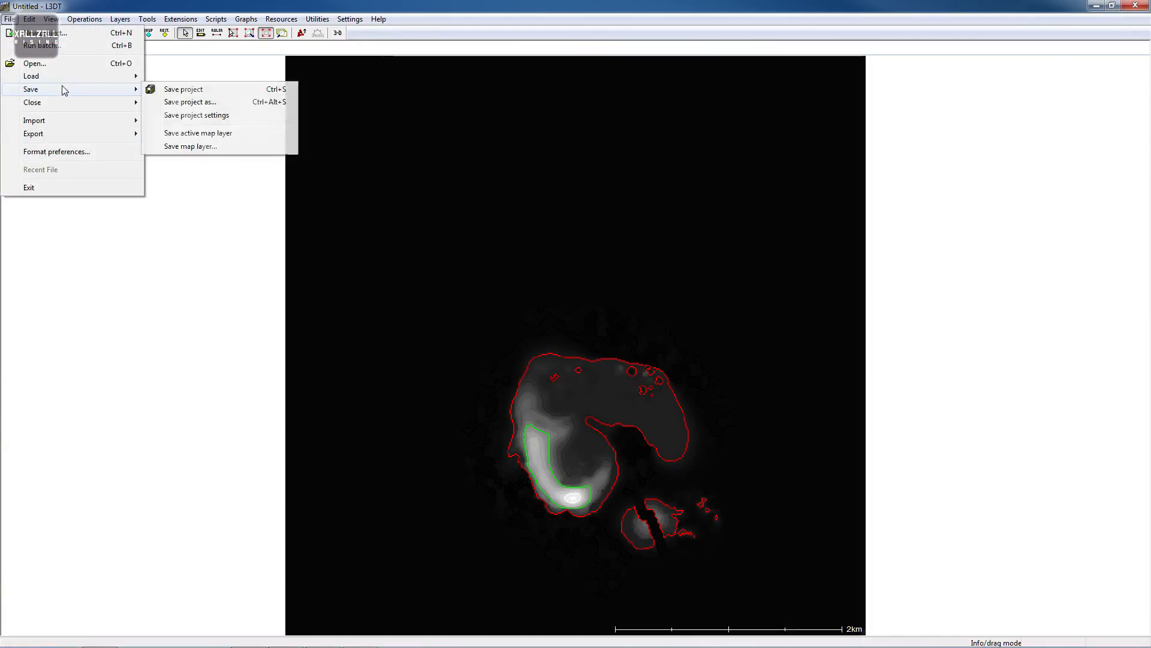
left_click(232, 100)
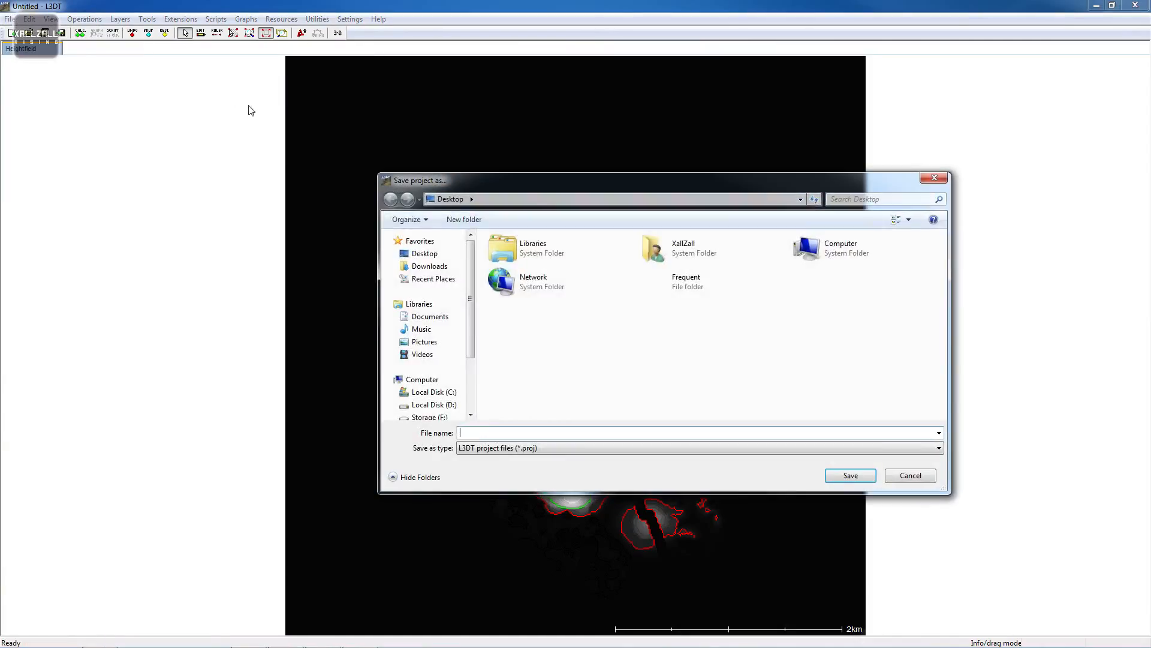
type("LO")
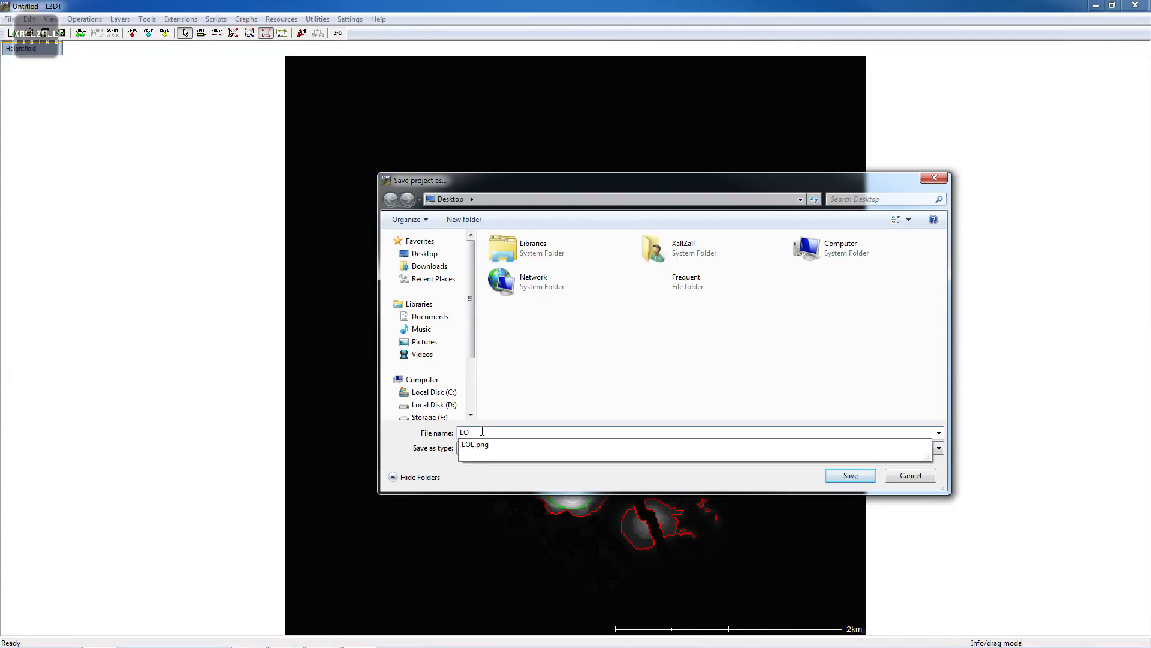
type("L_Island")
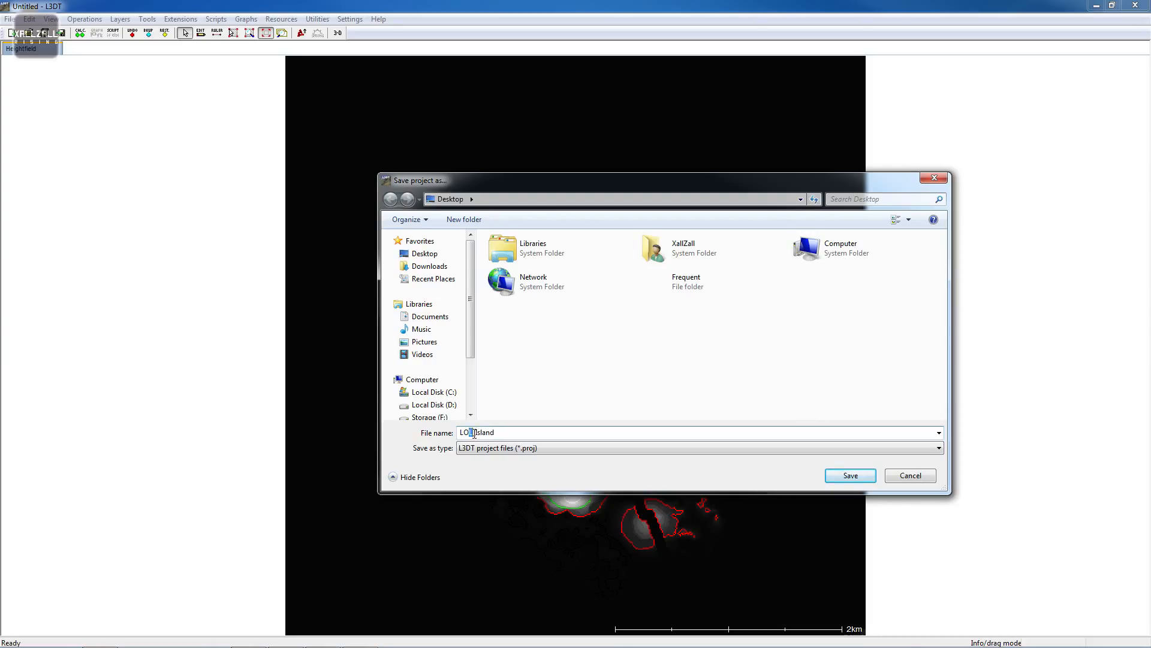
left_click_drag(510, 432, 465, 433)
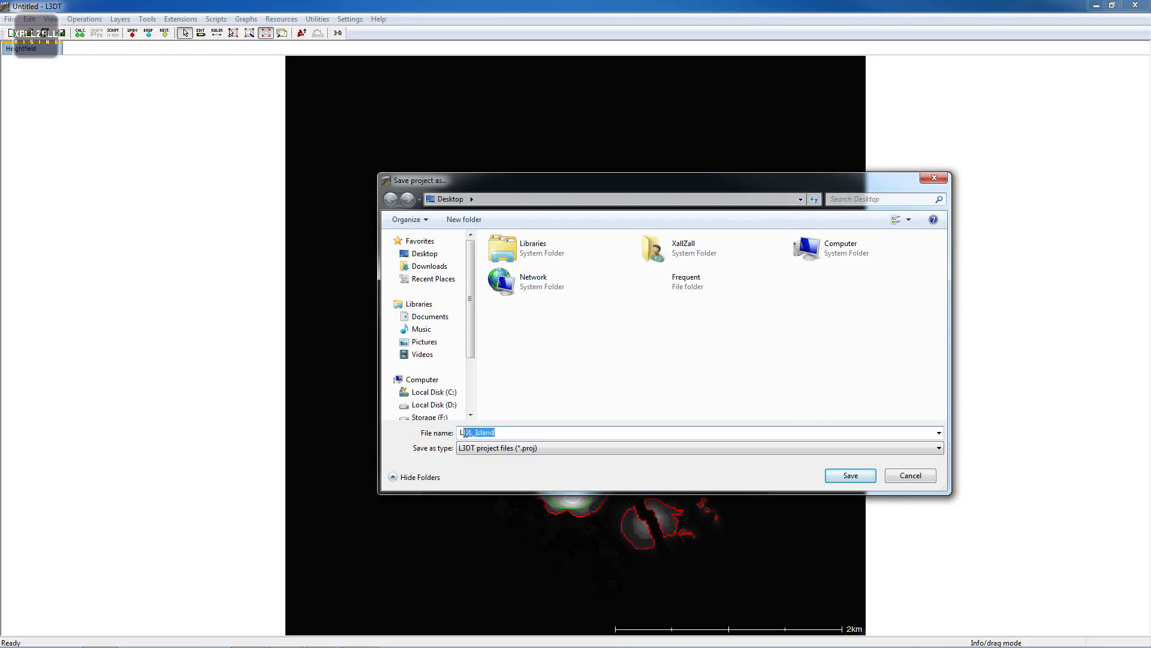
left_click(476, 432)
left_click(528, 431)
left_click(850, 475)
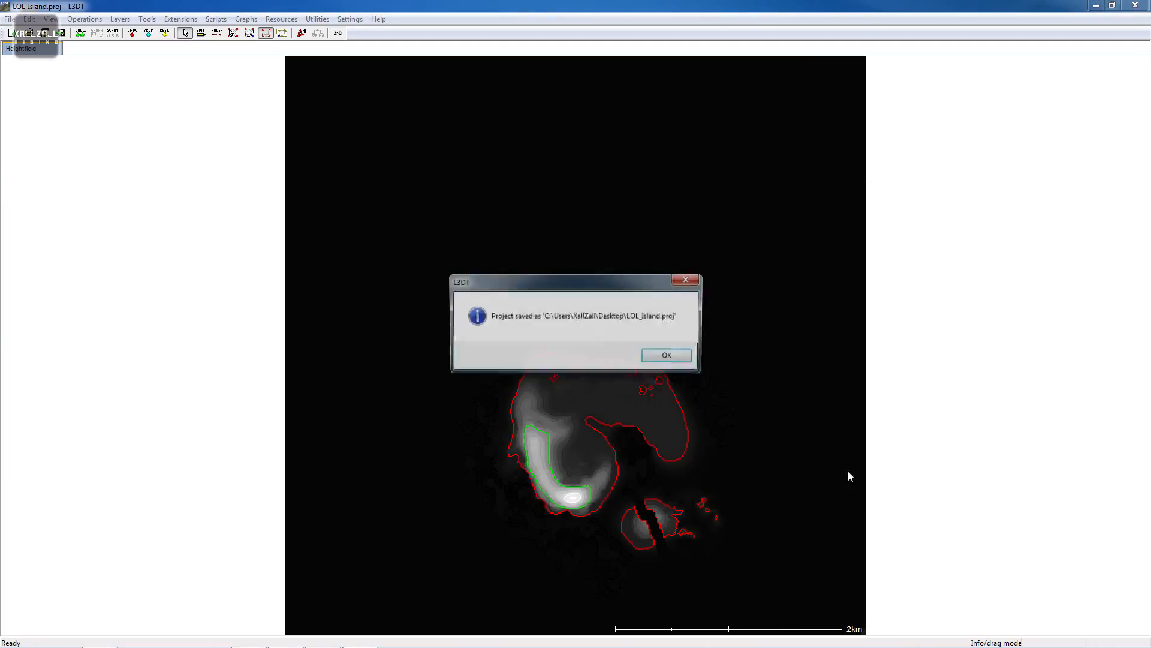
left_click(672, 357)
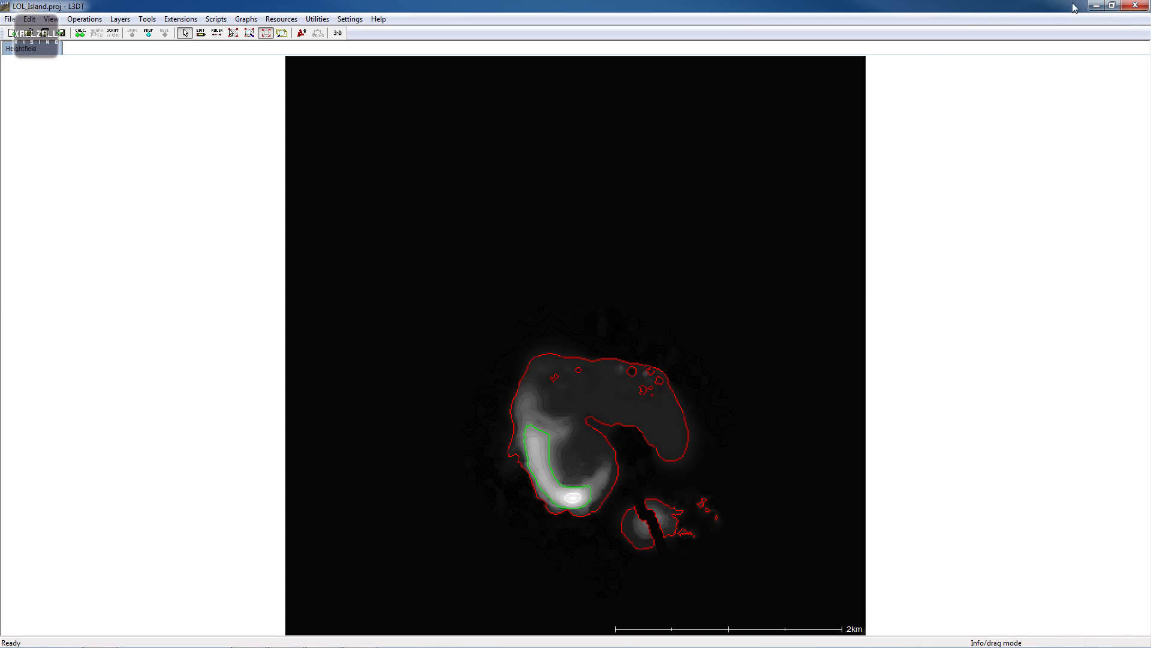
- Open the ArmAWork workspace folder on drive D and create a new folder named LOL_Island there
left_click(1095, 6)
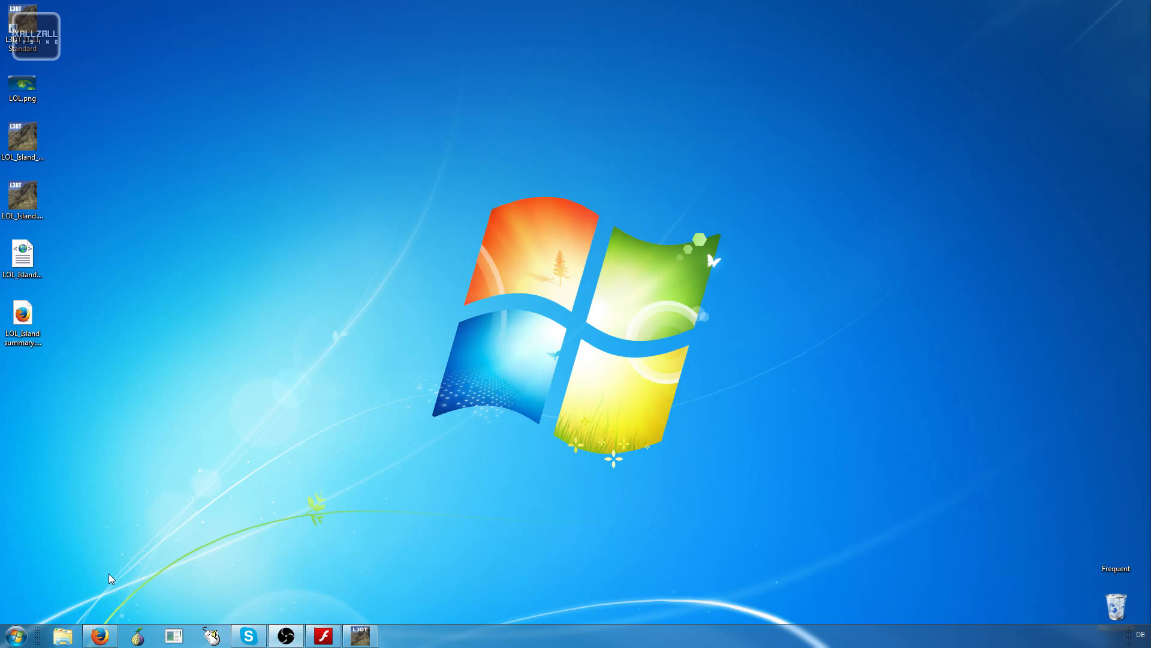
left_click(63, 635)
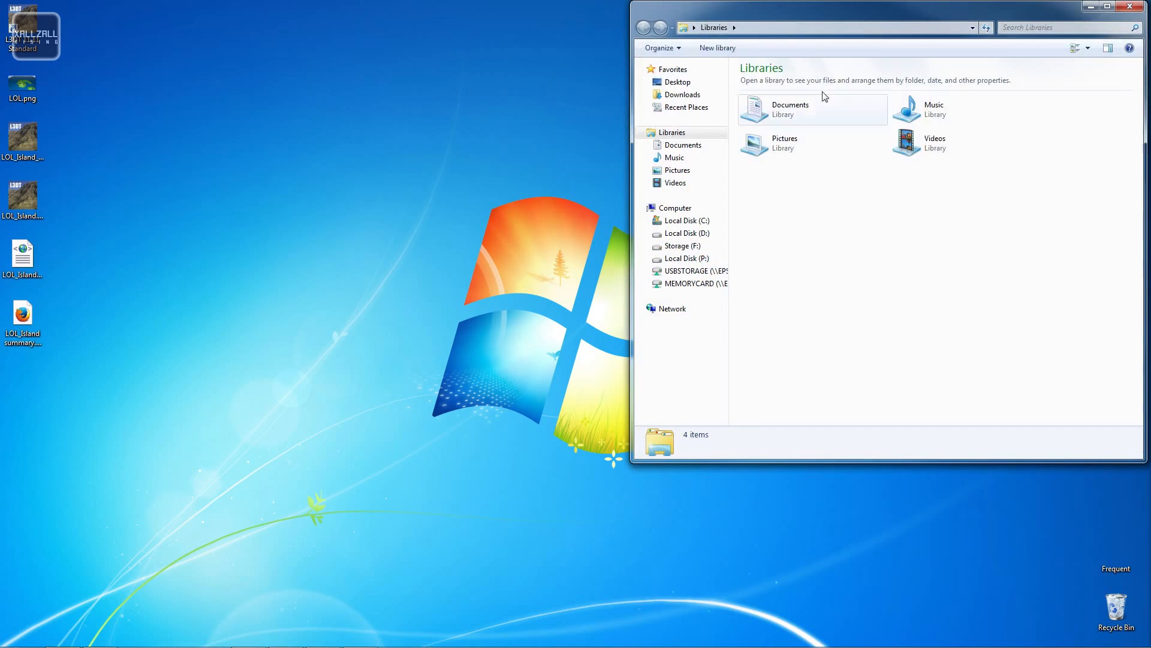
left_click_drag(886, 8, 637, 72)
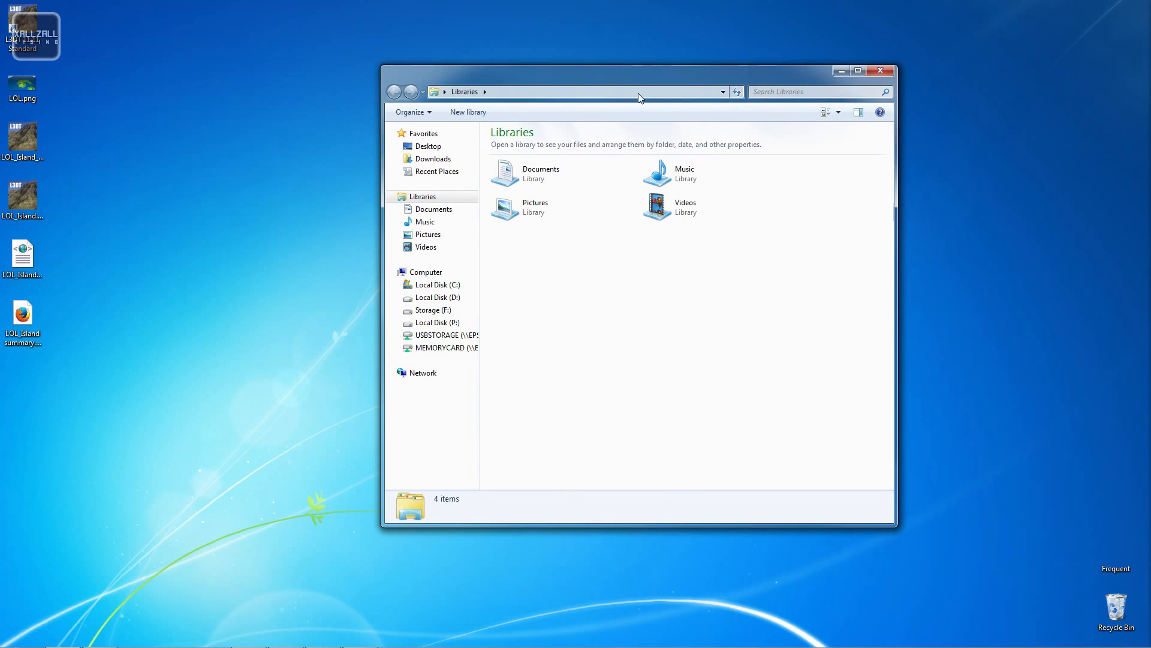
left_click(456, 297)
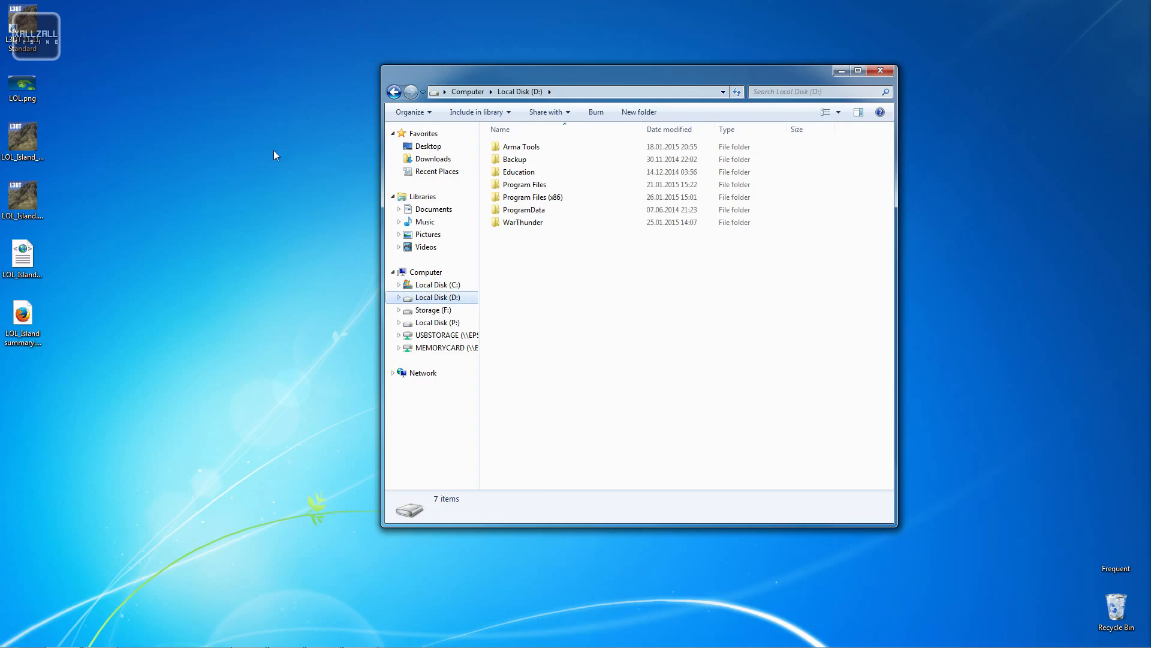
left_click_drag(589, 68, 501, 101)
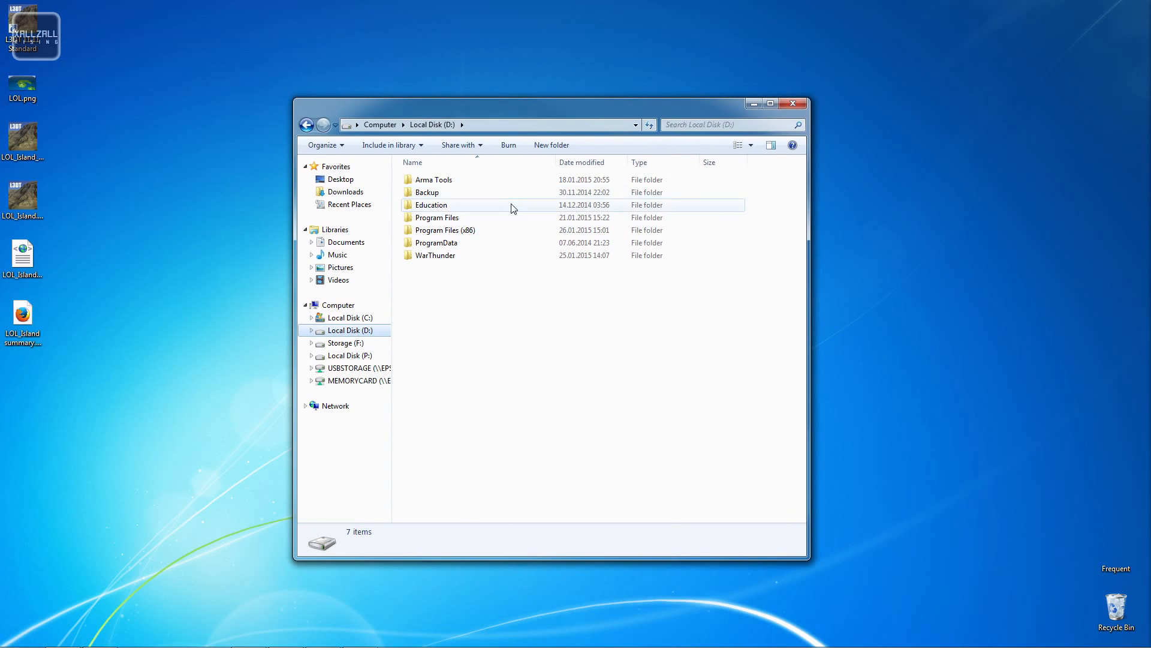
double_click(467, 182)
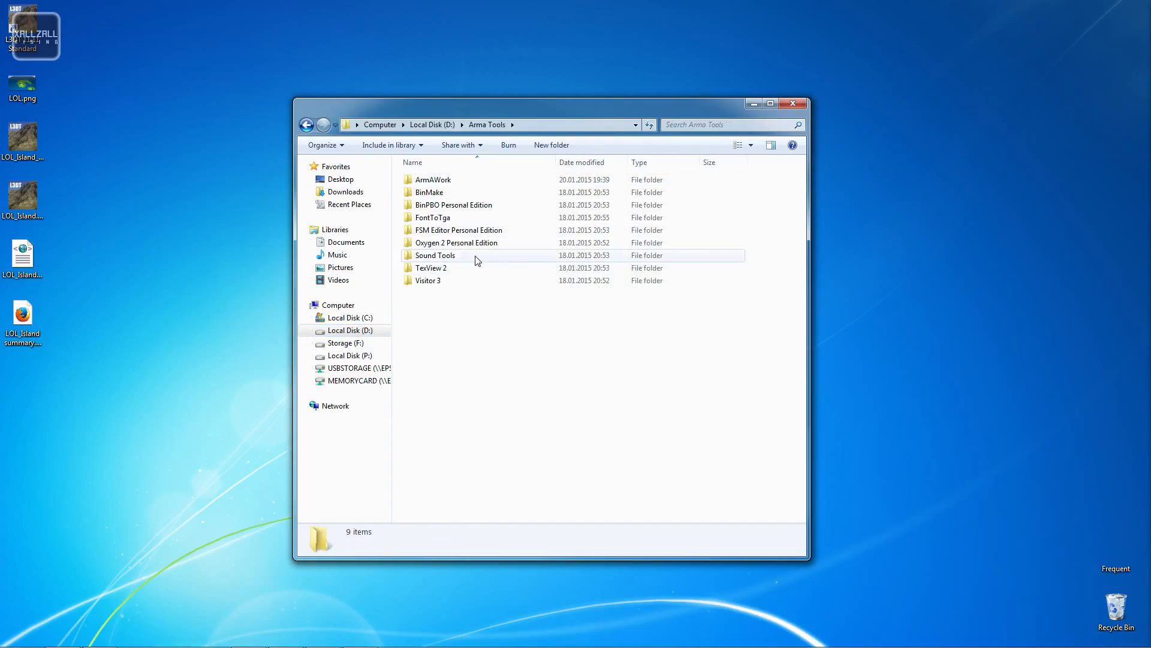
double_click(466, 181)
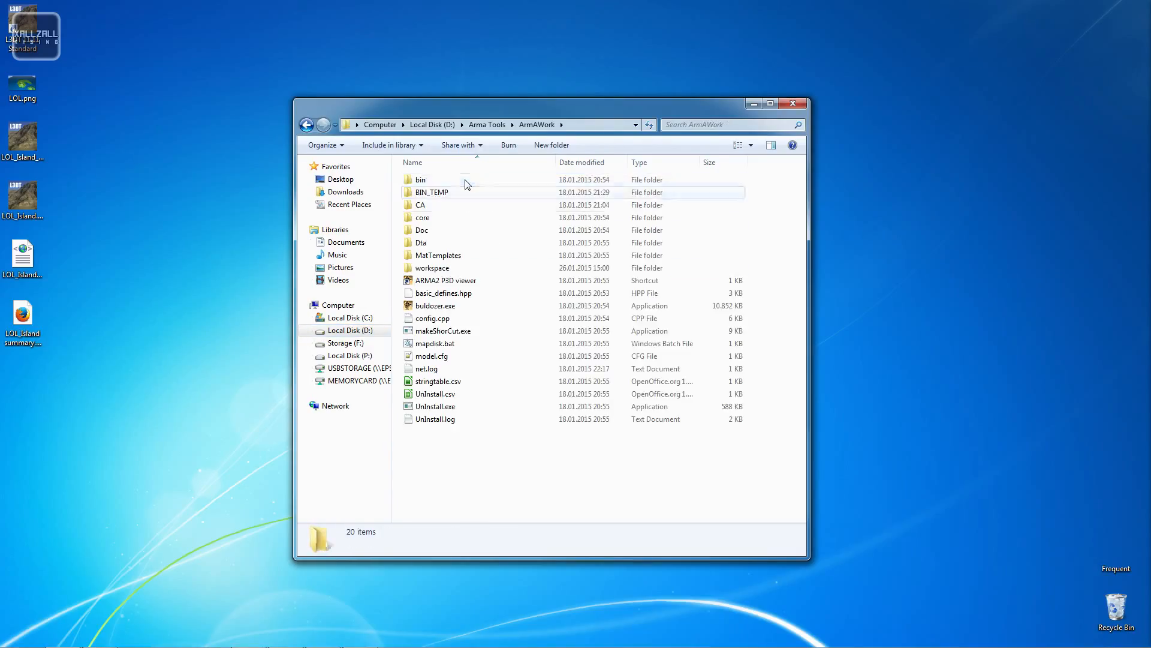
double_click(454, 271)
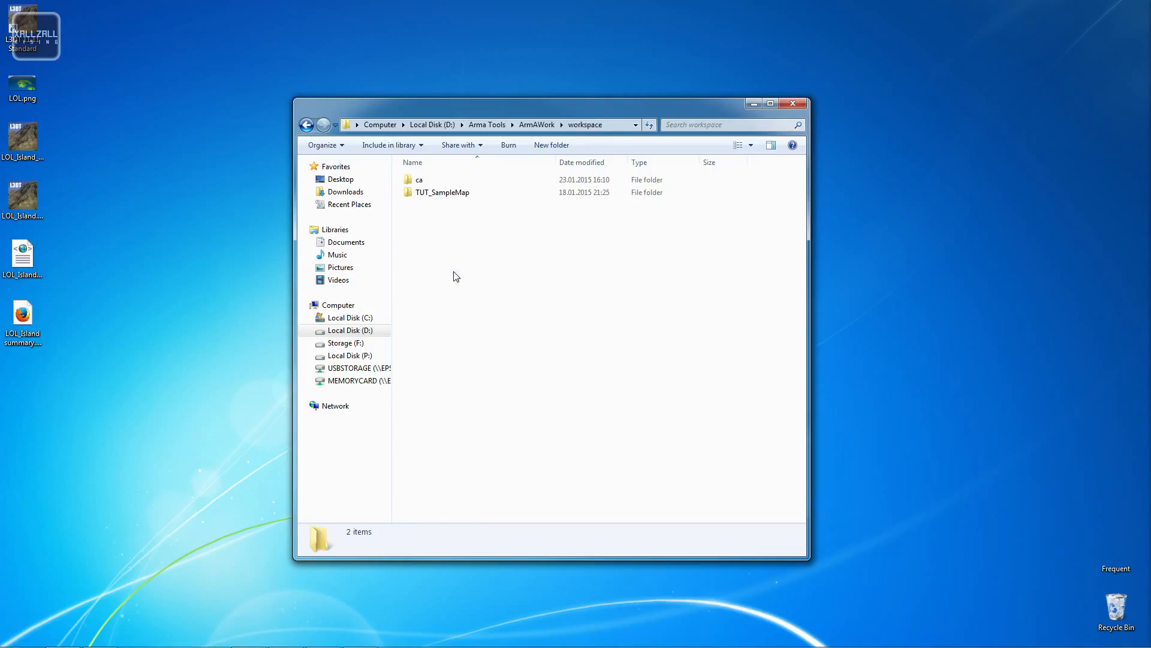
right_click(434, 314)
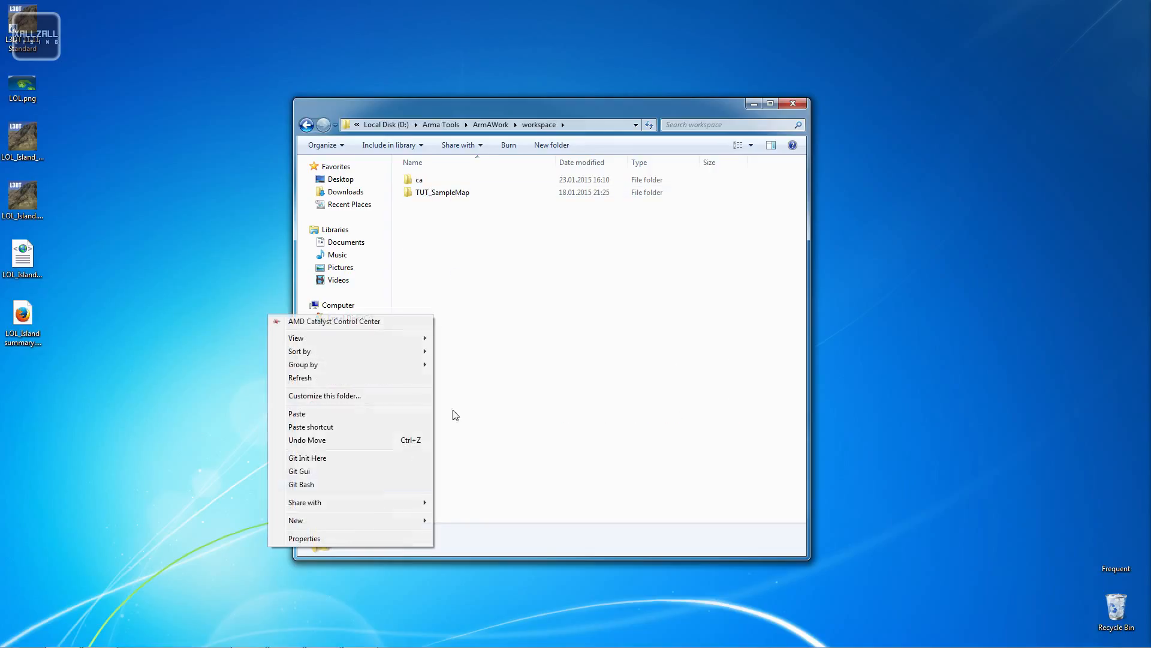
mouse_move(339, 520)
left_click(210, 323)
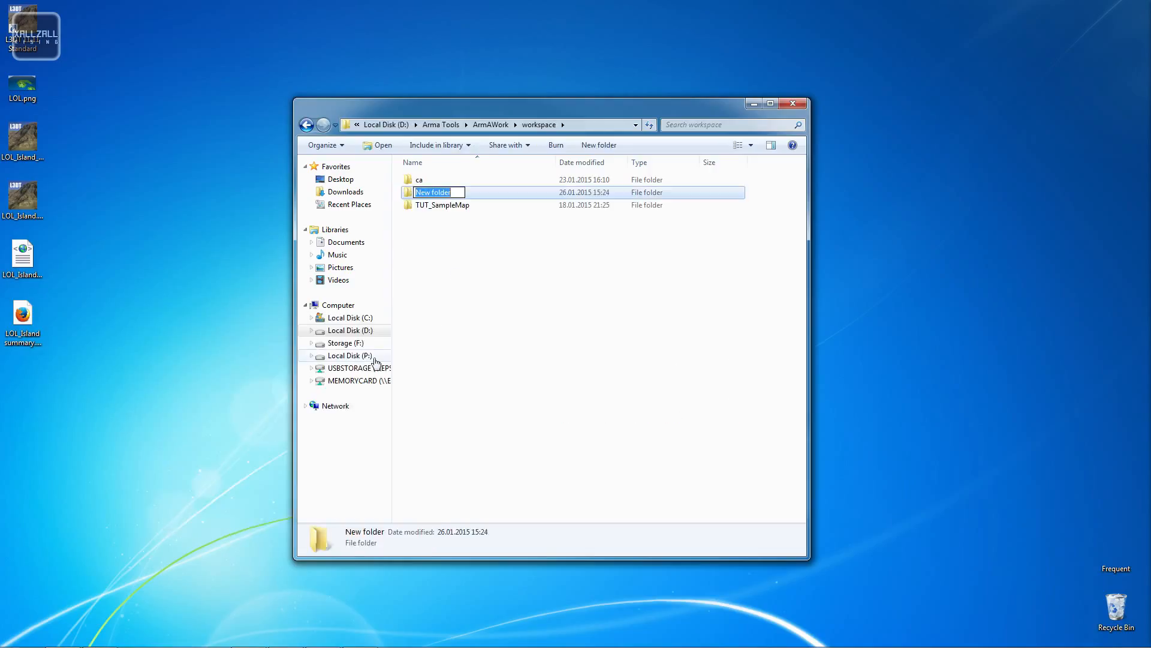
type("LOL_Island")
key("Return")
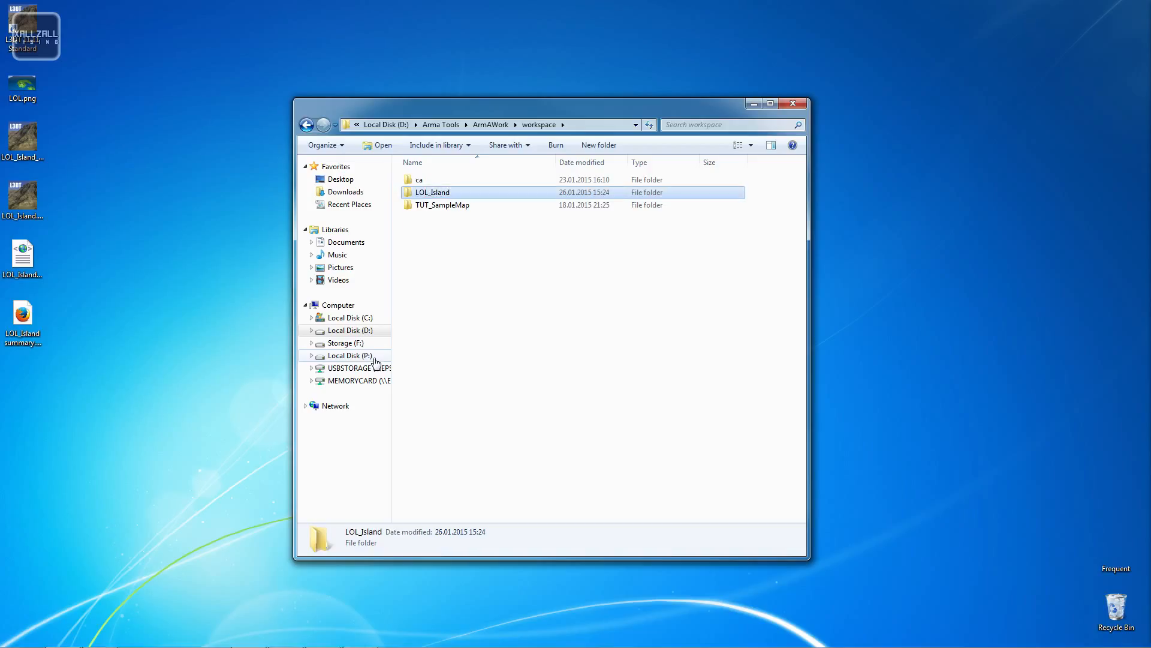
- Copy the entire contents of the TUT_SampleMap folder into the new LOL_Island folder
double_click(444, 205)
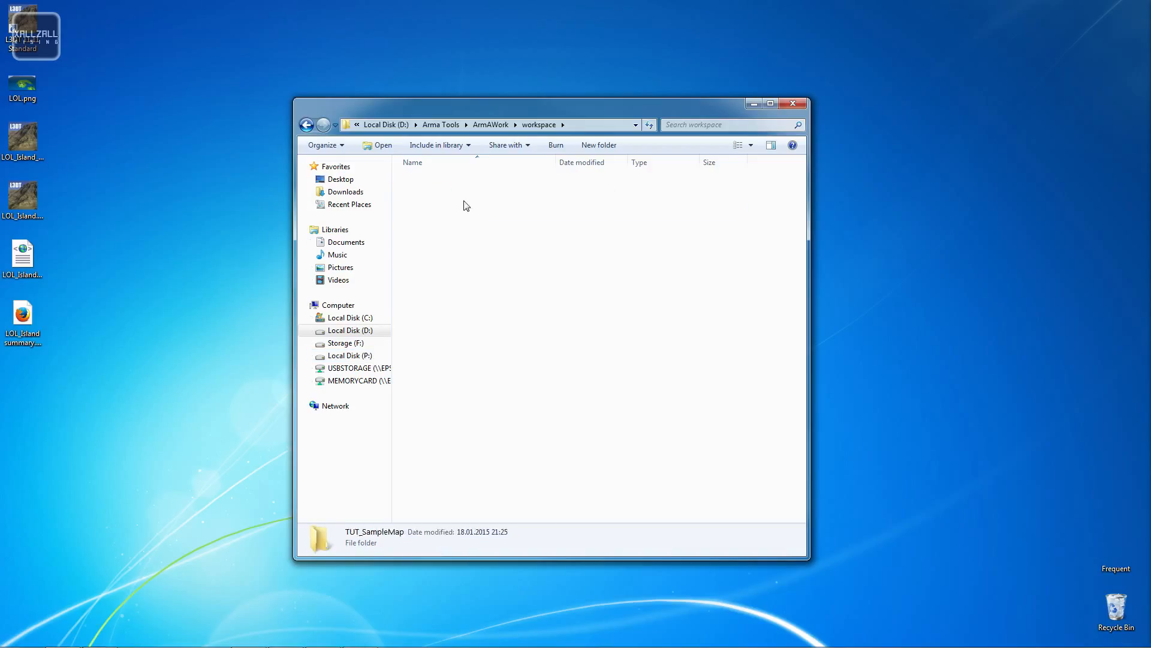
key("ctrl+a")
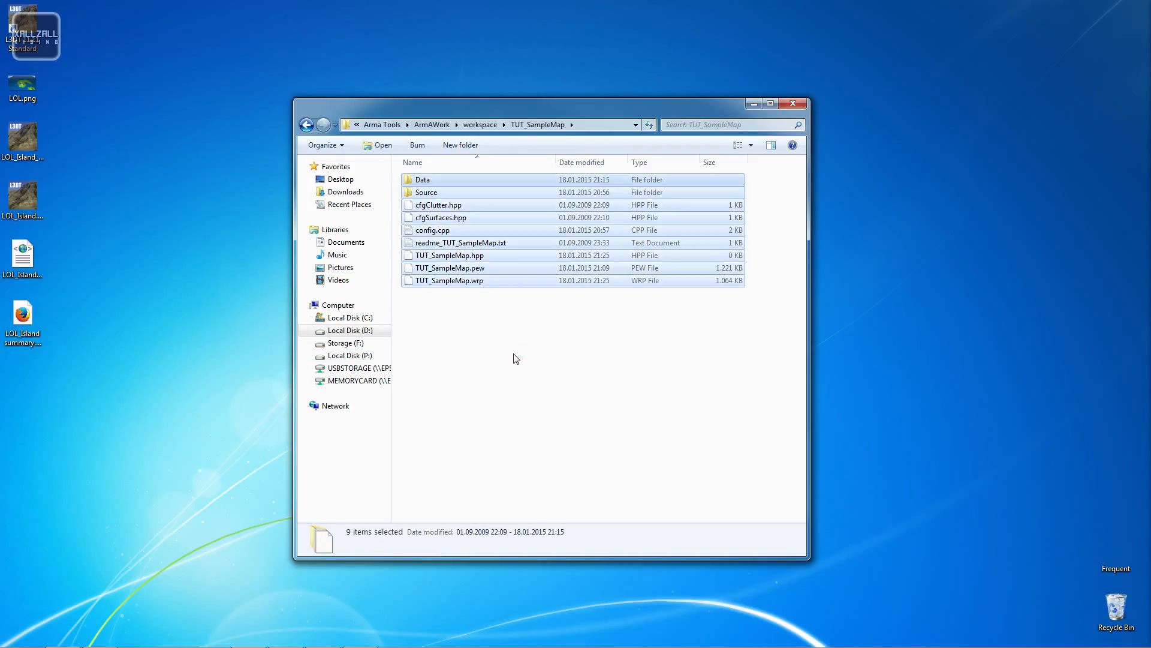
left_click(306, 124)
double_click(432, 192)
key("ctrl+v")
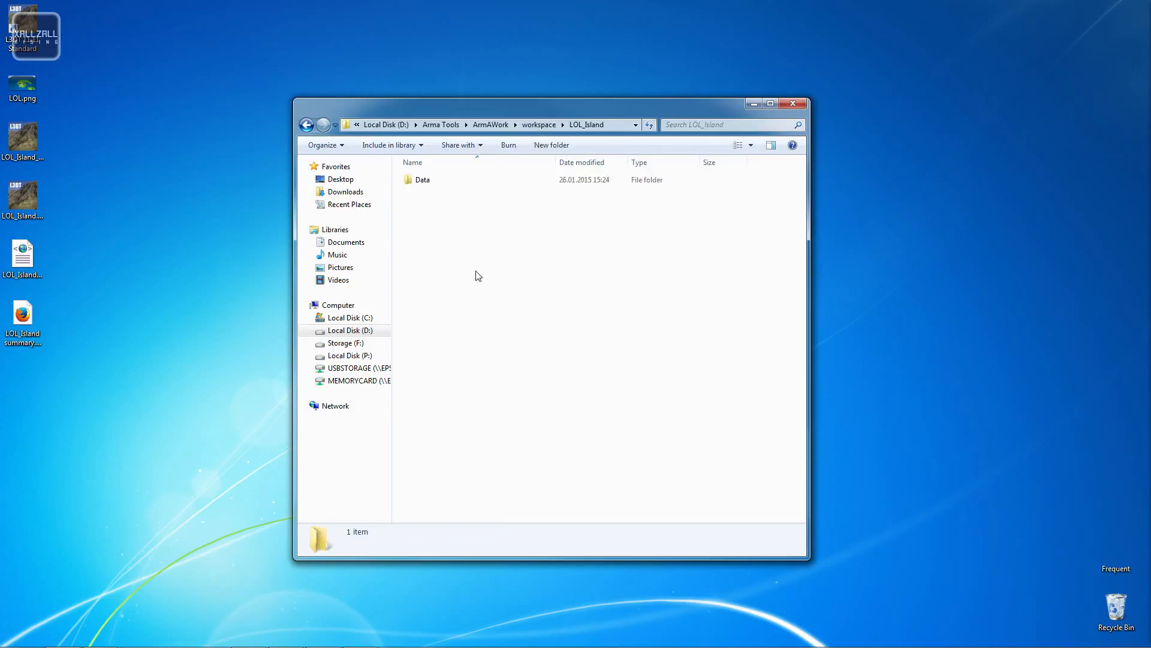
left_click(476, 333)
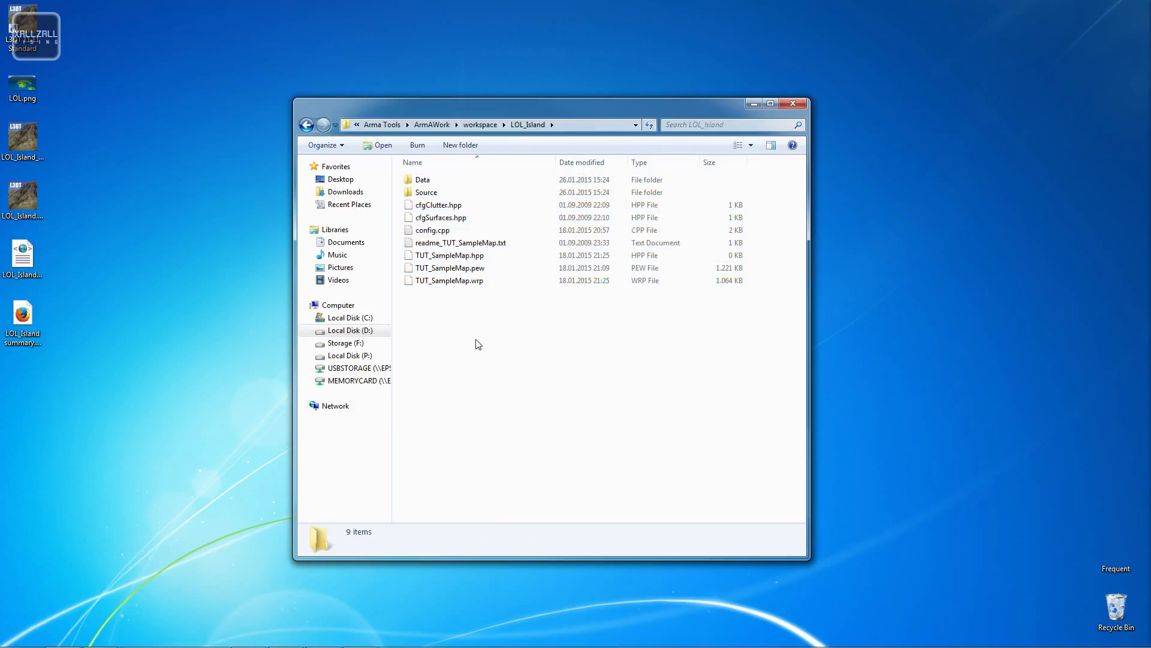
- Delete all files inside LOL_Island's Data\Layers folder
double_click(442, 192)
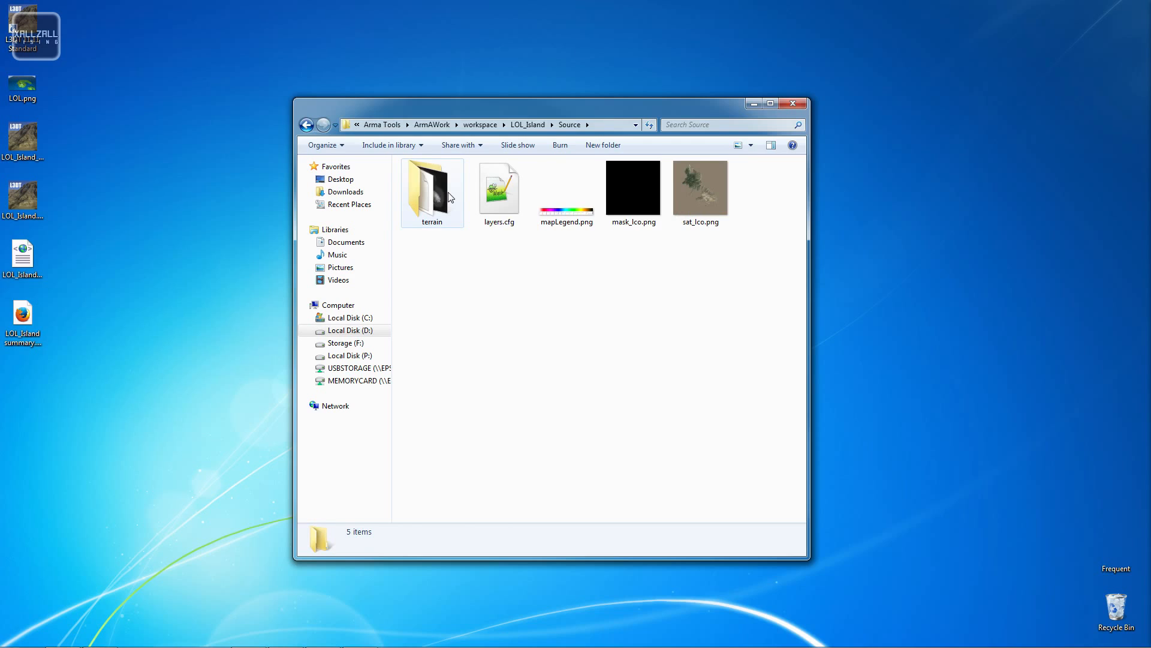
key("BackSpace")
key("Up")
key("Return")
double_click(439, 181)
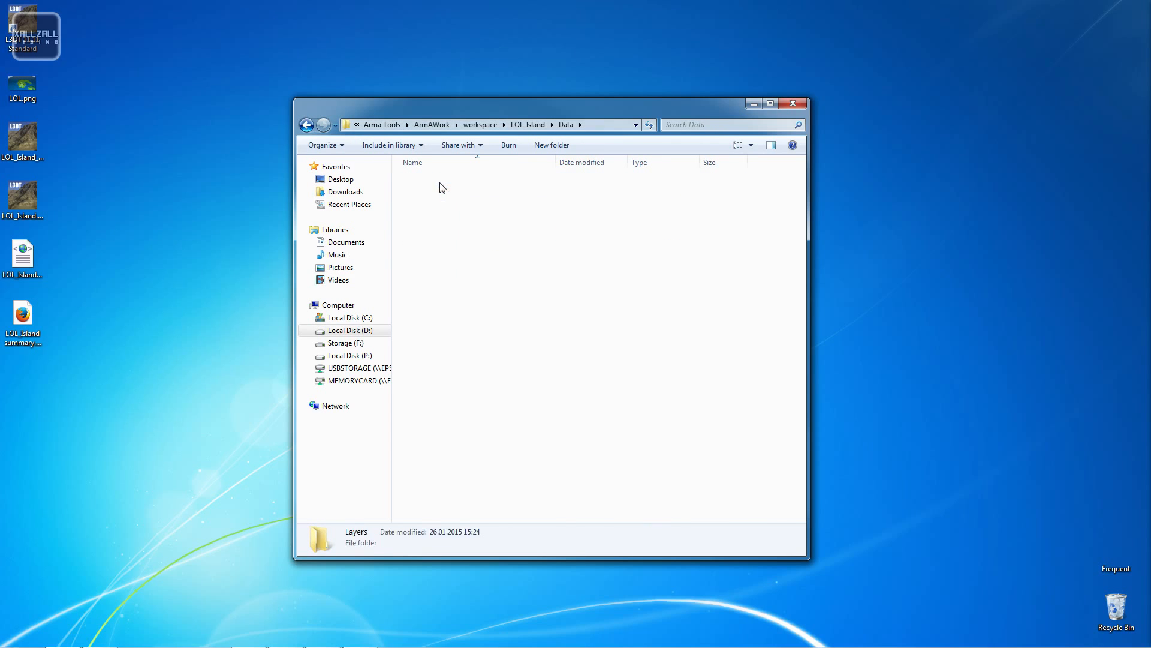
left_click(466, 191)
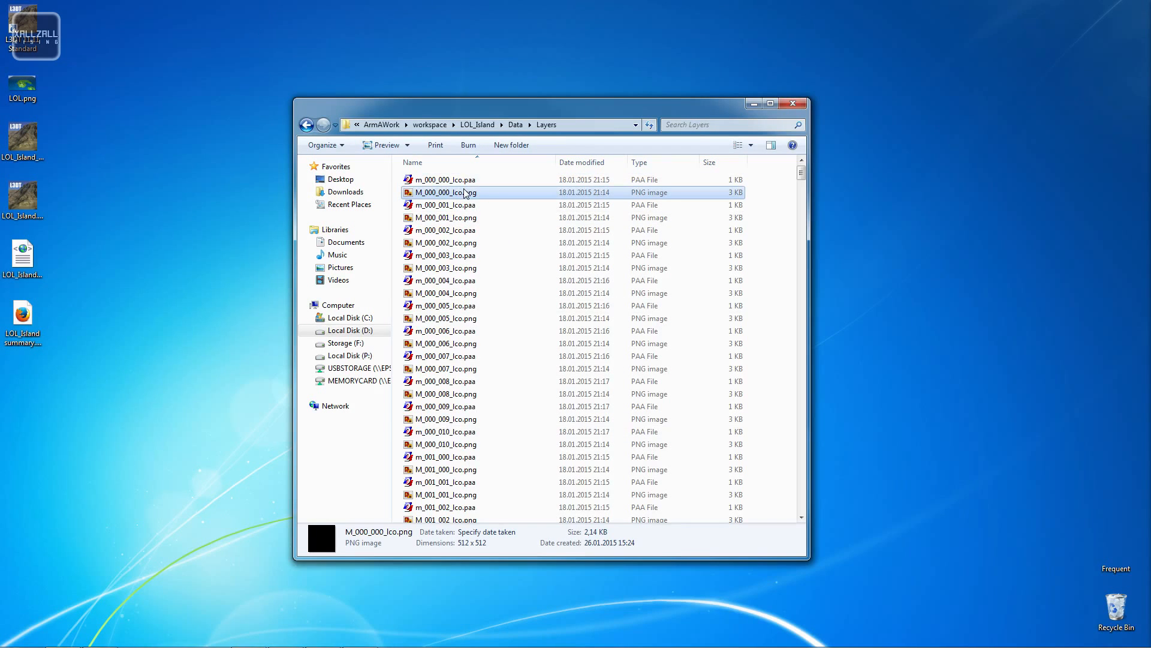
key("ctrl+a")
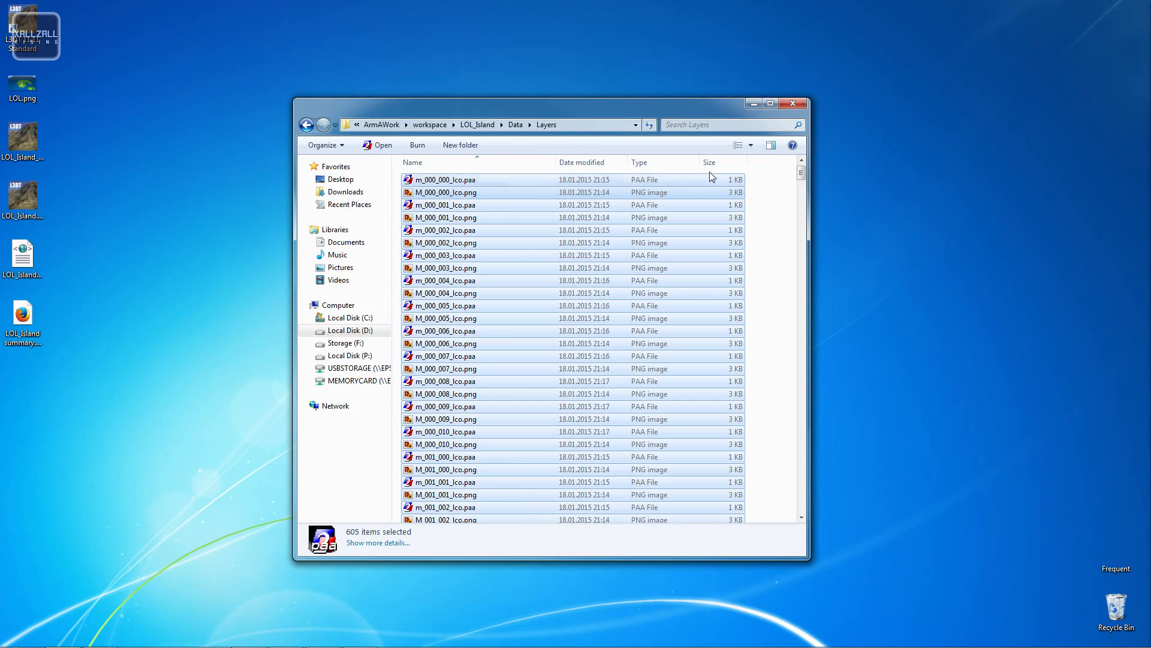
left_click(790, 180)
left_click_drag(778, 179, 414, 627)
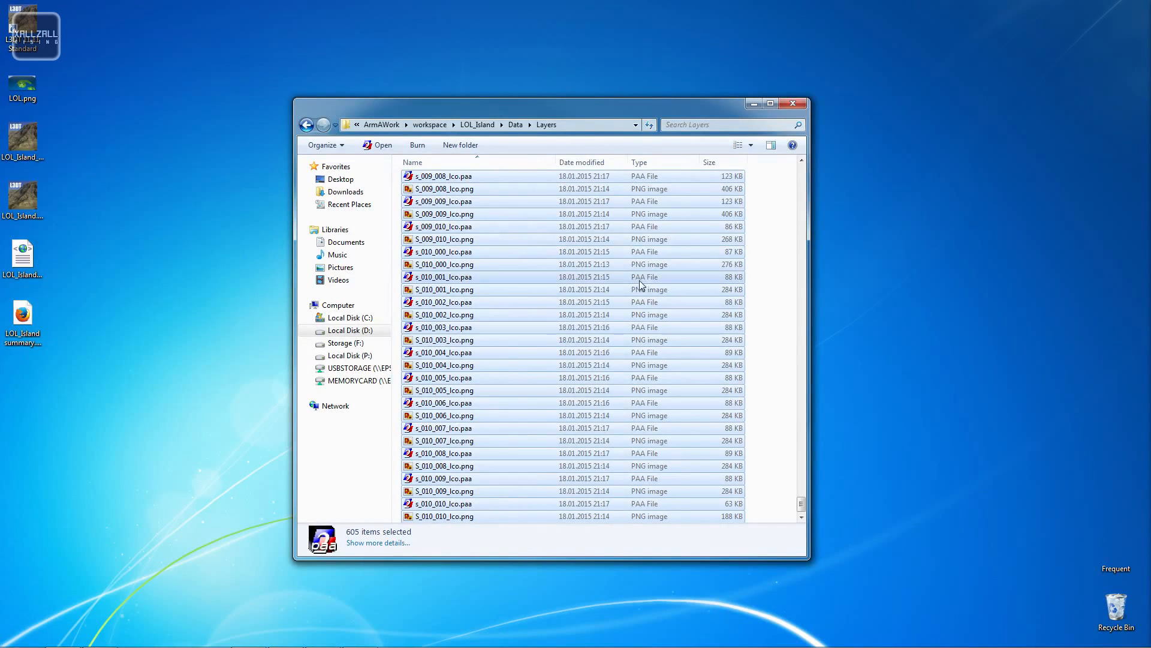
right_click(614, 305)
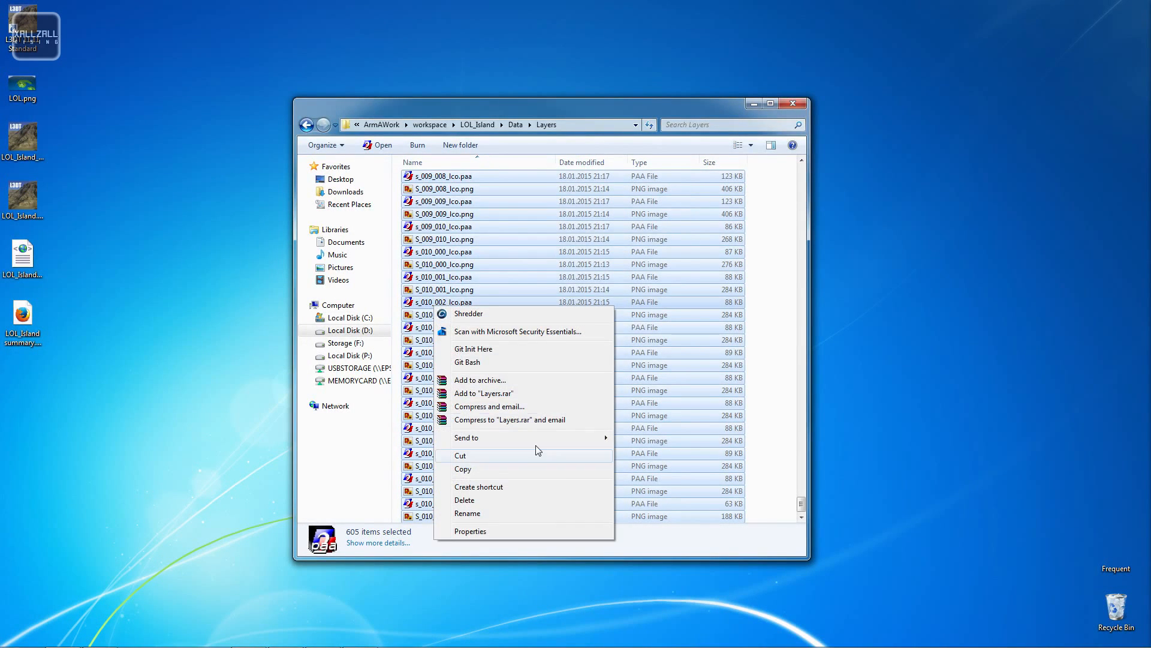
left_click(495, 500)
key("Return")
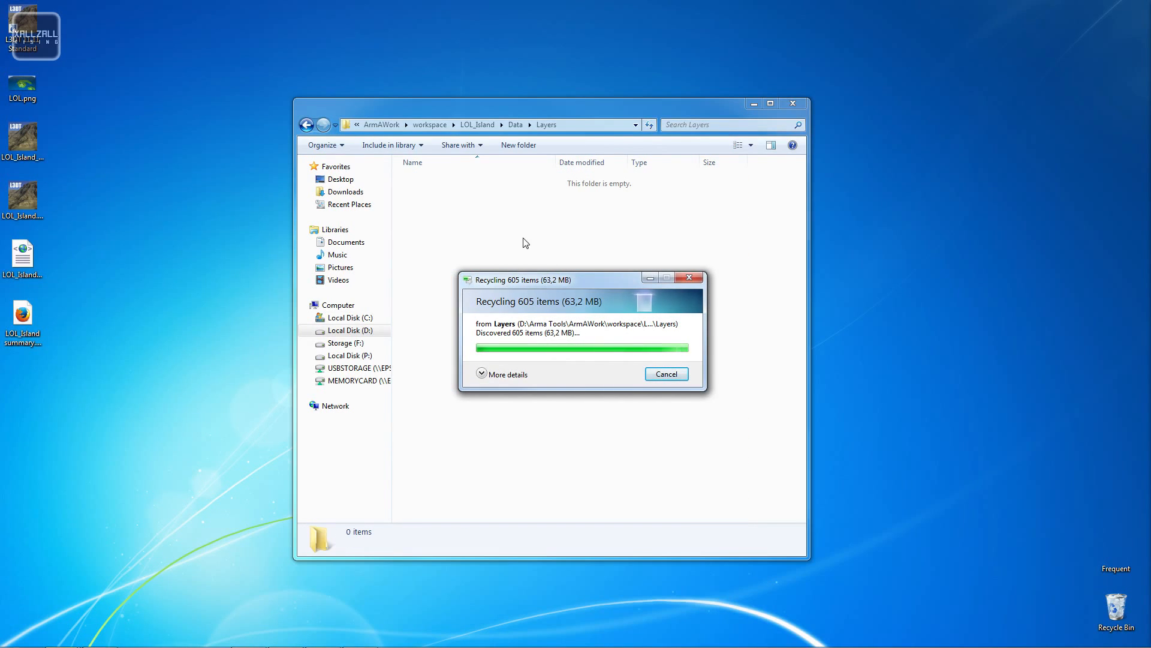
- Open the terrain folder inside LOL_Island's Source folder
left_click(301, 128)
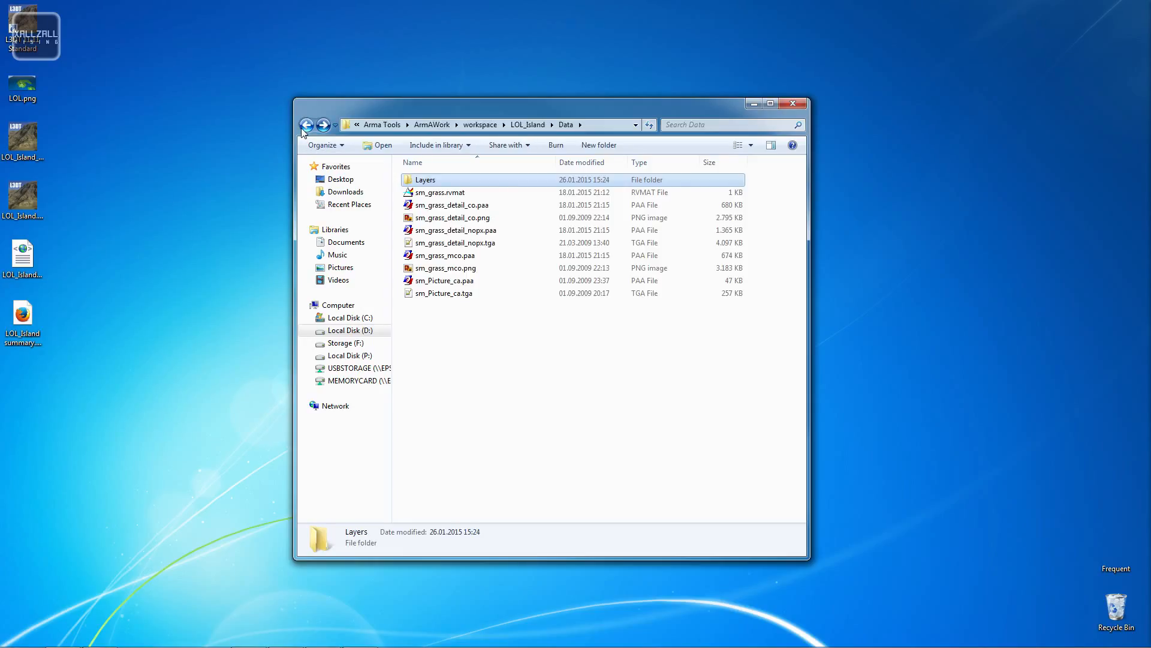
left_click(301, 127)
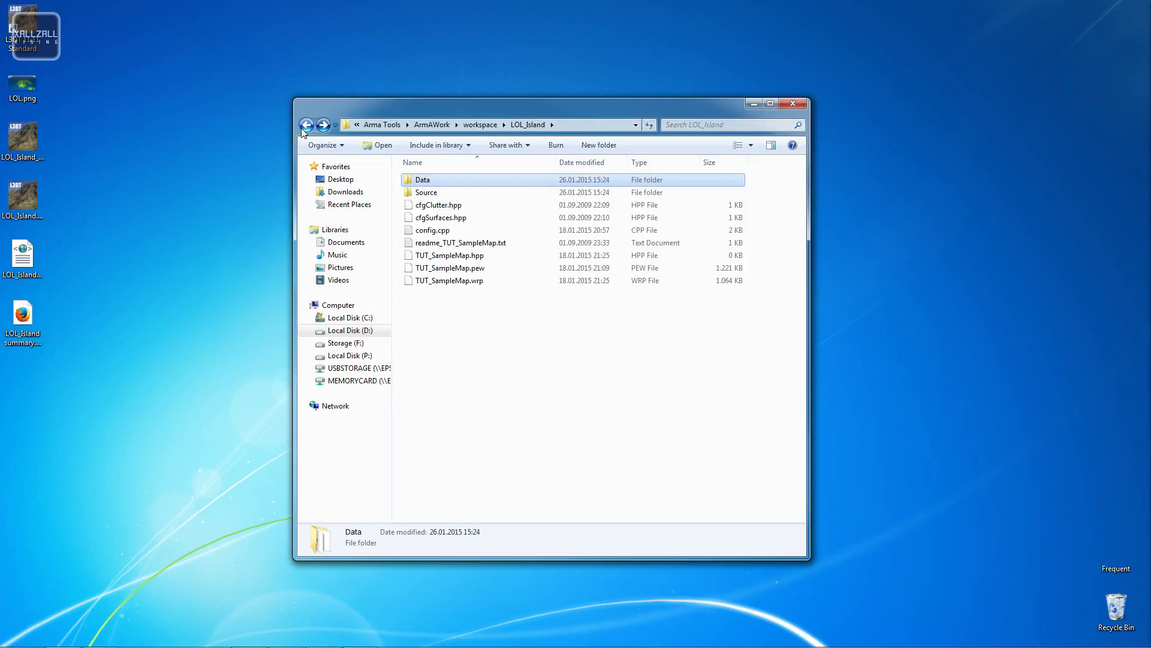
double_click(454, 193)
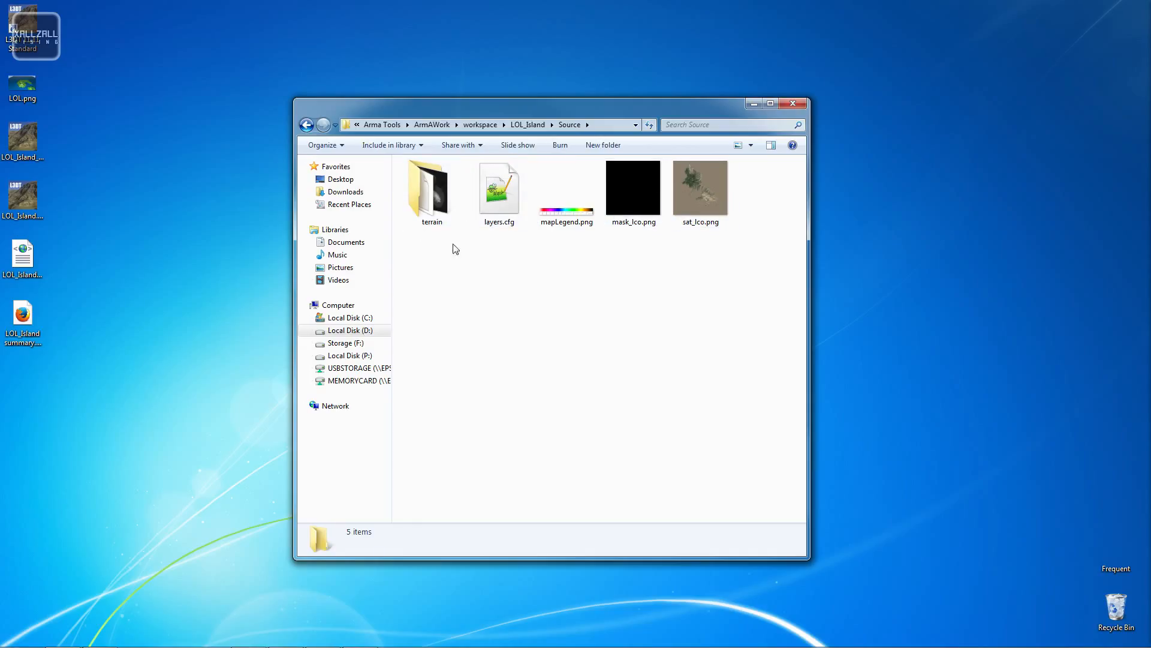
left_click(452, 216)
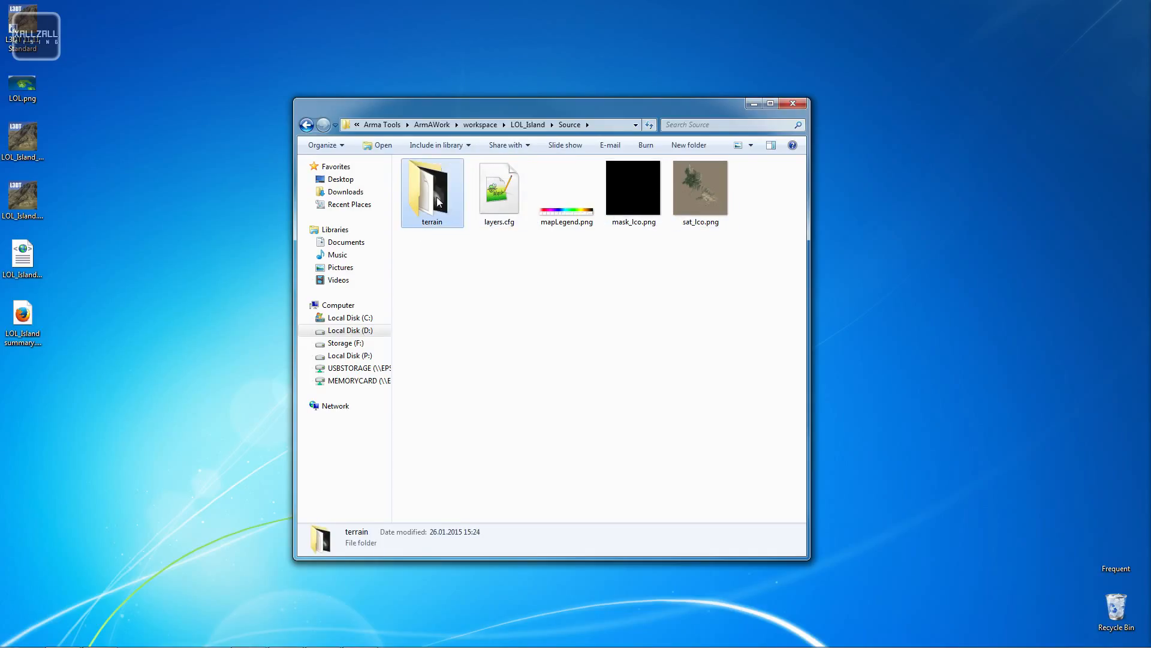
double_click(438, 202)
left_click_drag(588, 108, 908, 33)
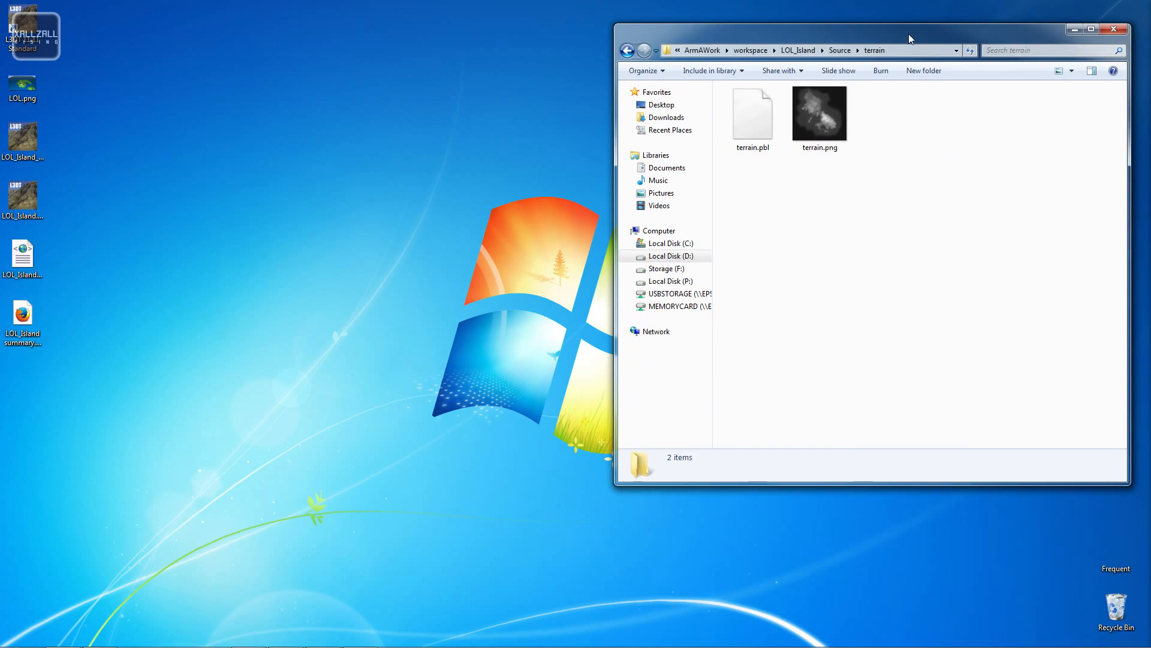
- Open a second Explorer window at the L3DT maps folder in the user profile and select LOL_Island.xyz
mouse_move(180, 645)
left_click(17, 636)
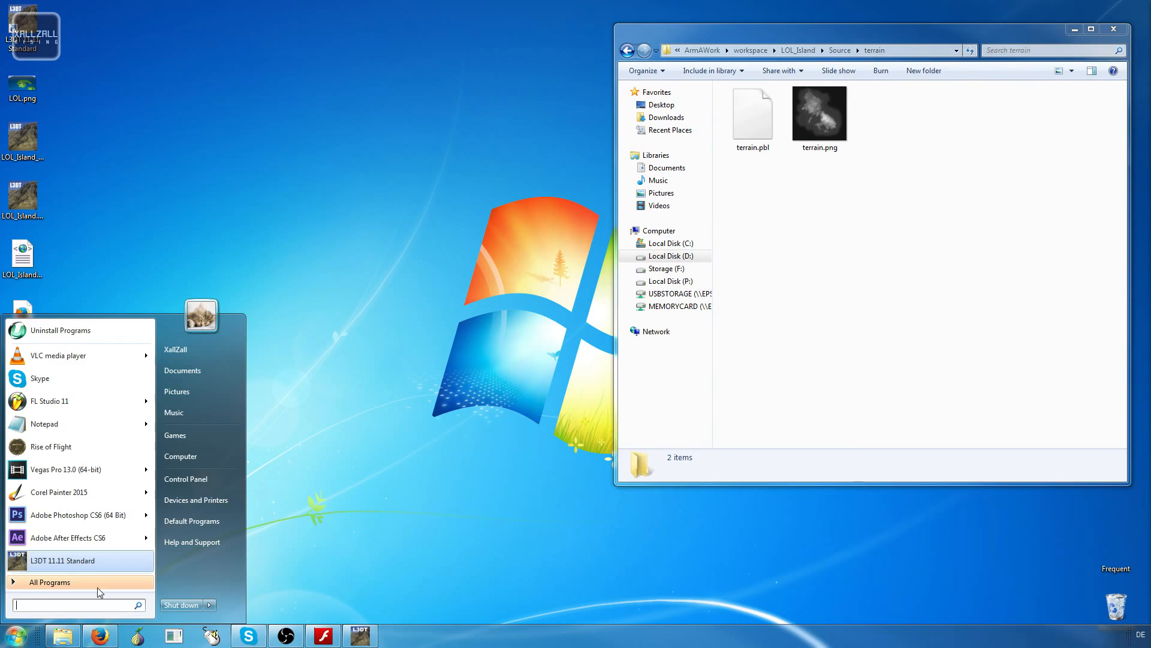
left_click(203, 456)
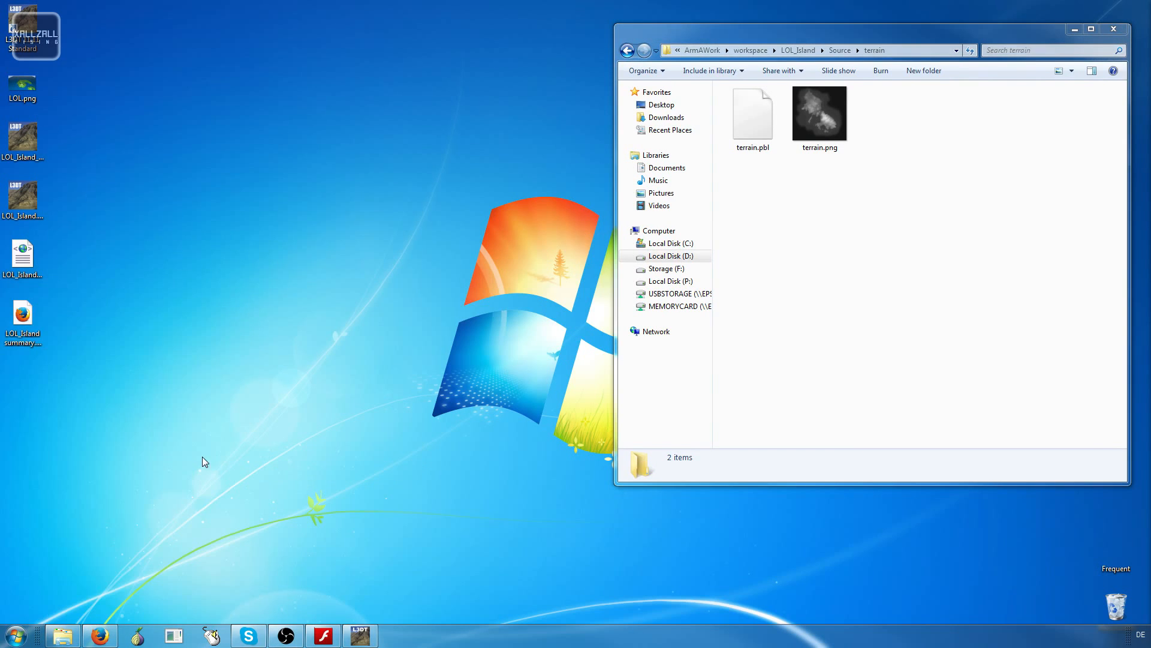
left_click_drag(899, 49, 402, 124)
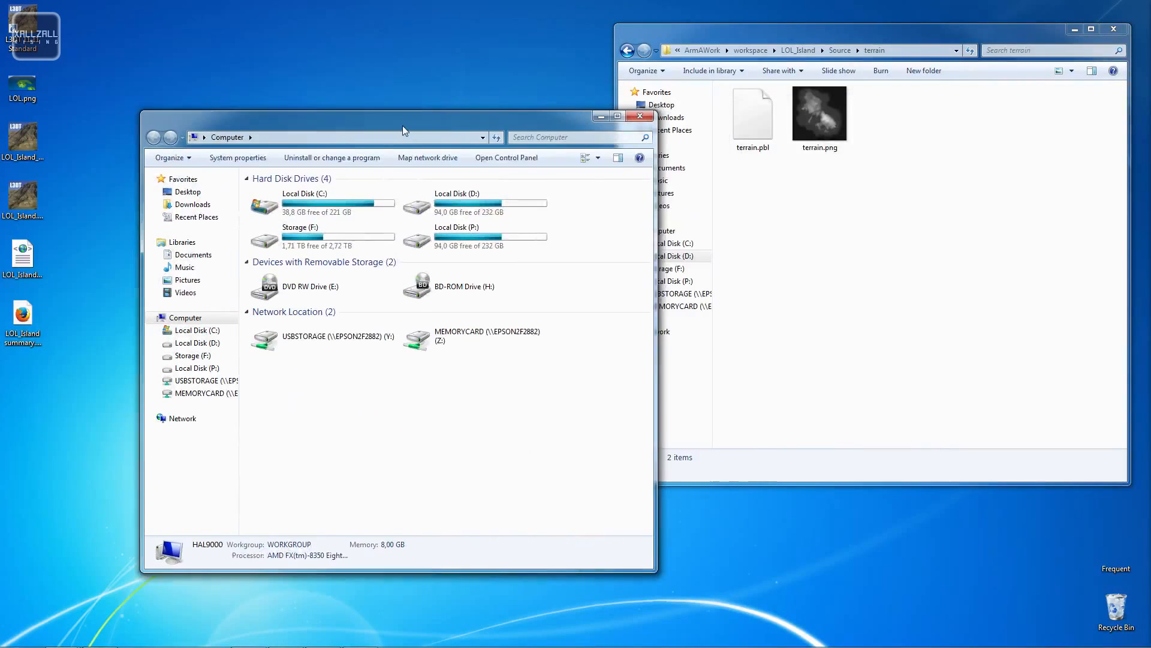
double_click(318, 210)
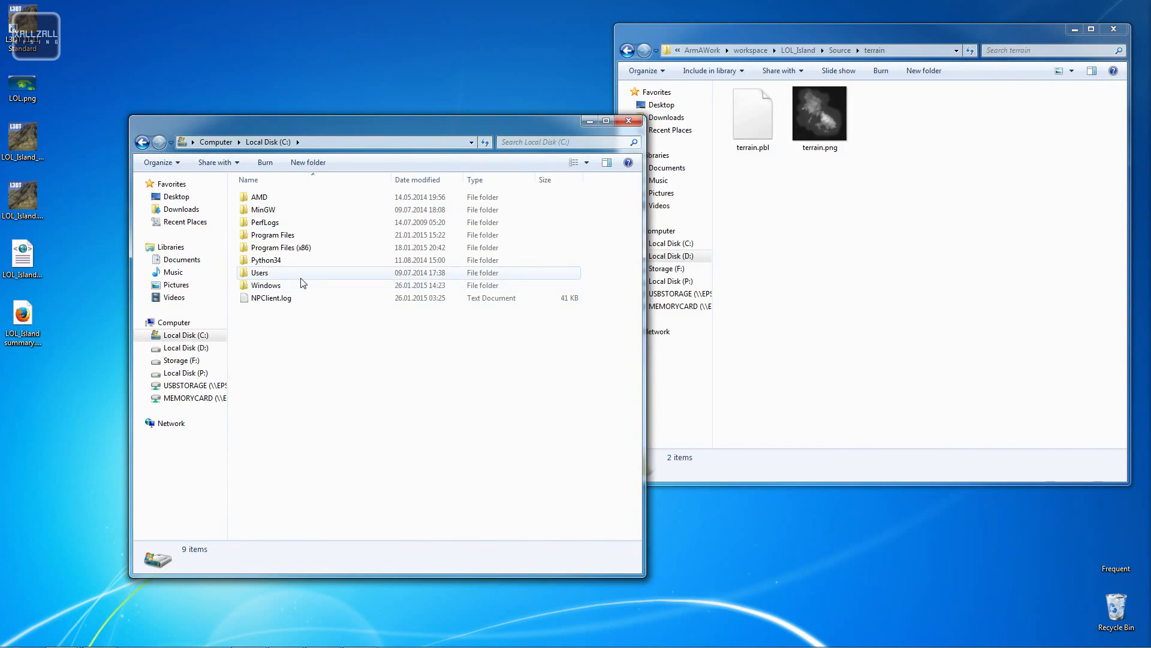
double_click(300, 283)
double_click(281, 221)
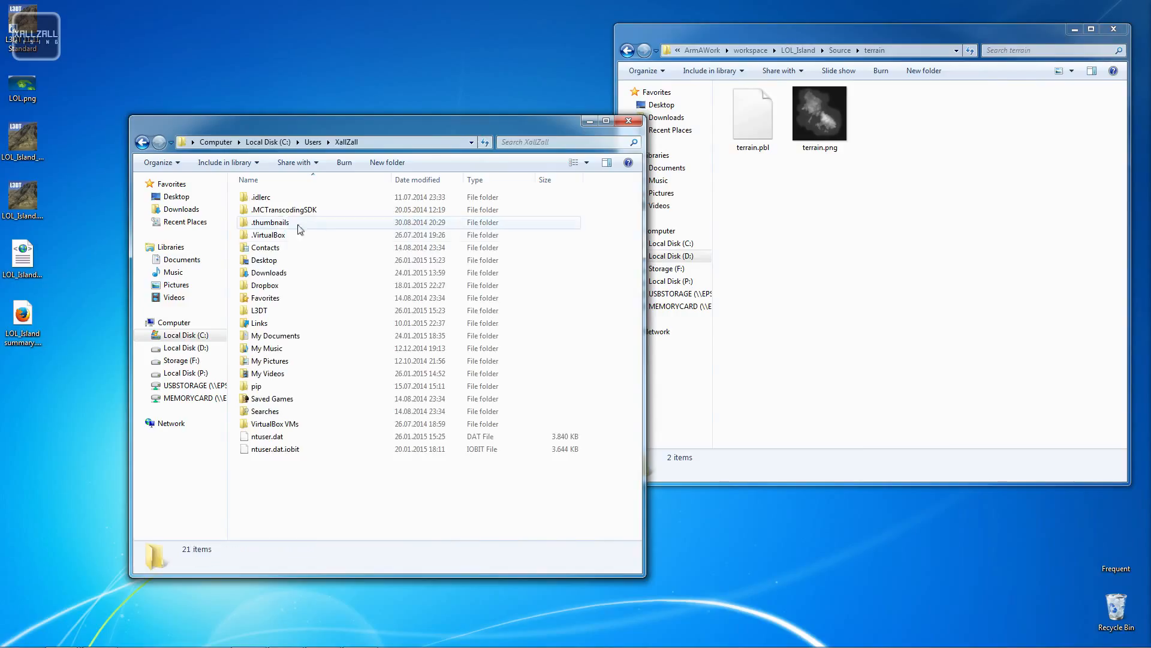
double_click(289, 314)
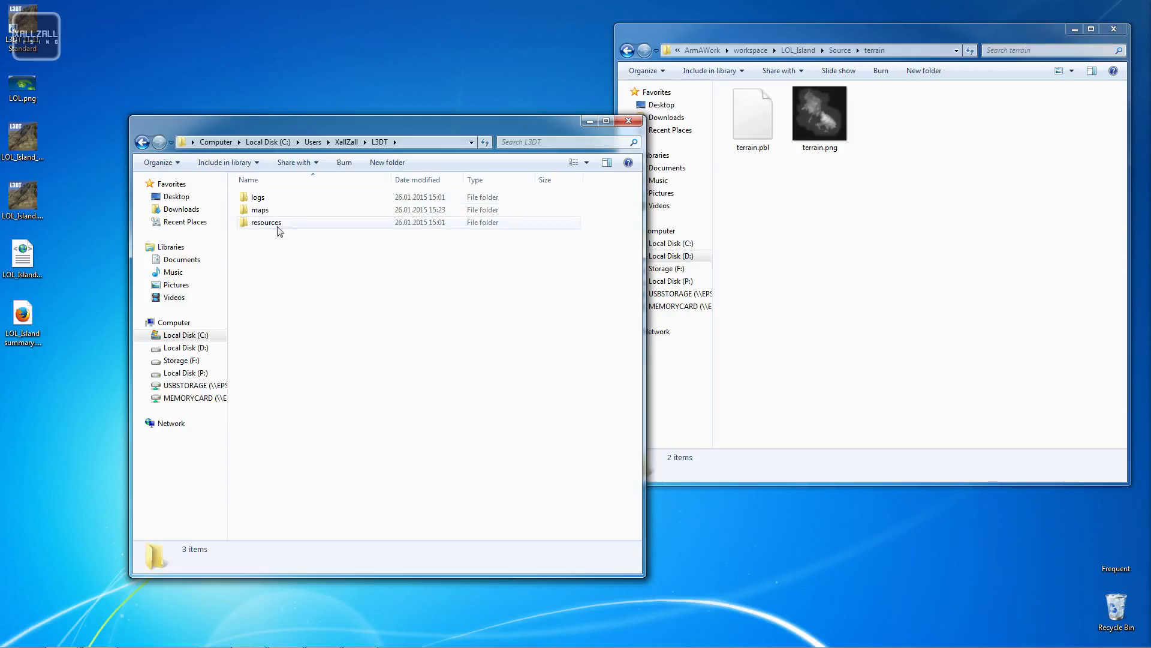
double_click(270, 210)
left_click(281, 201)
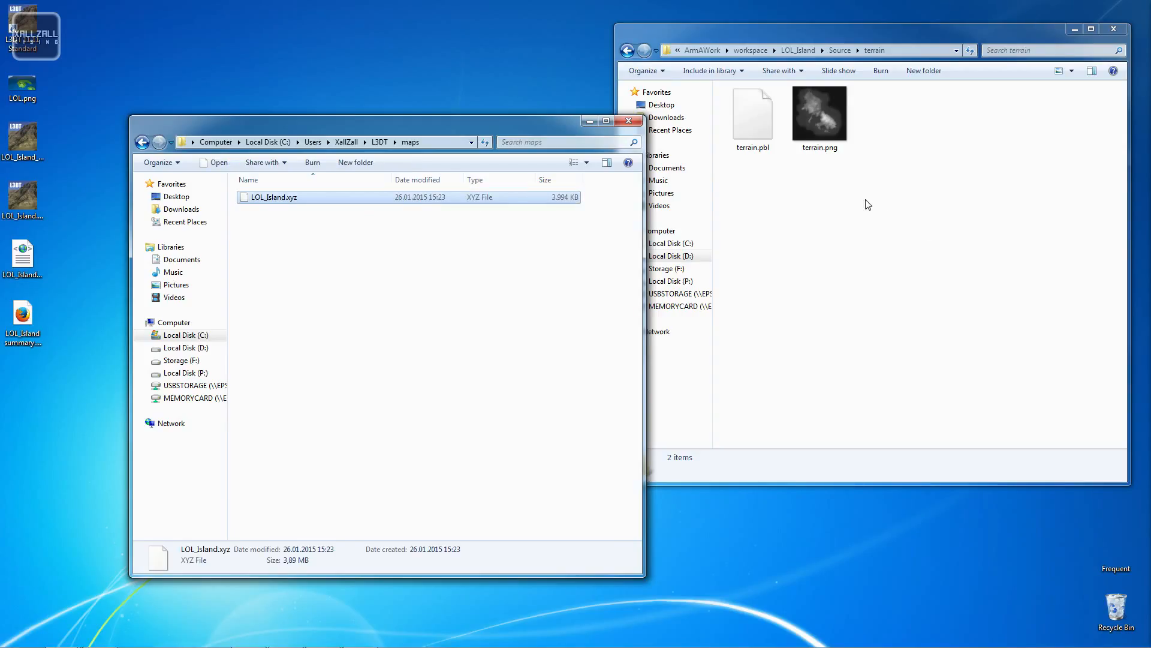
- Delete terrain.png from the LOL_Island Source terrain folder
left_click(819, 119)
key("Delete")
key("Return")
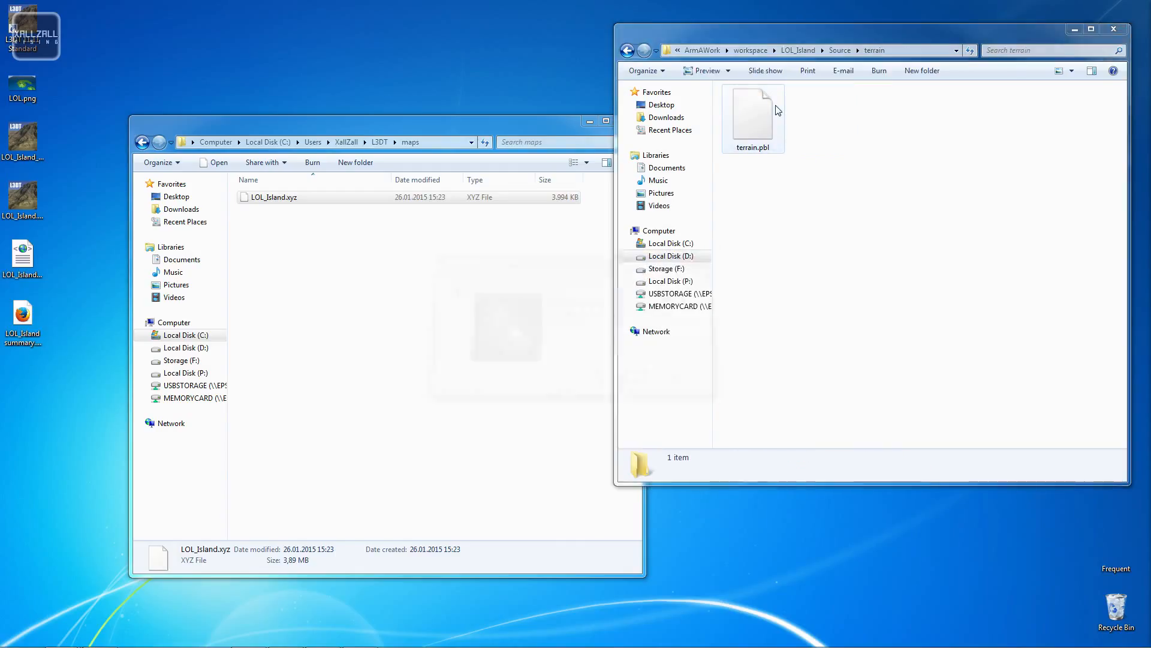
- Delete terrain.pbl from the LOL_Island Source terrain folder
left_click(763, 138)
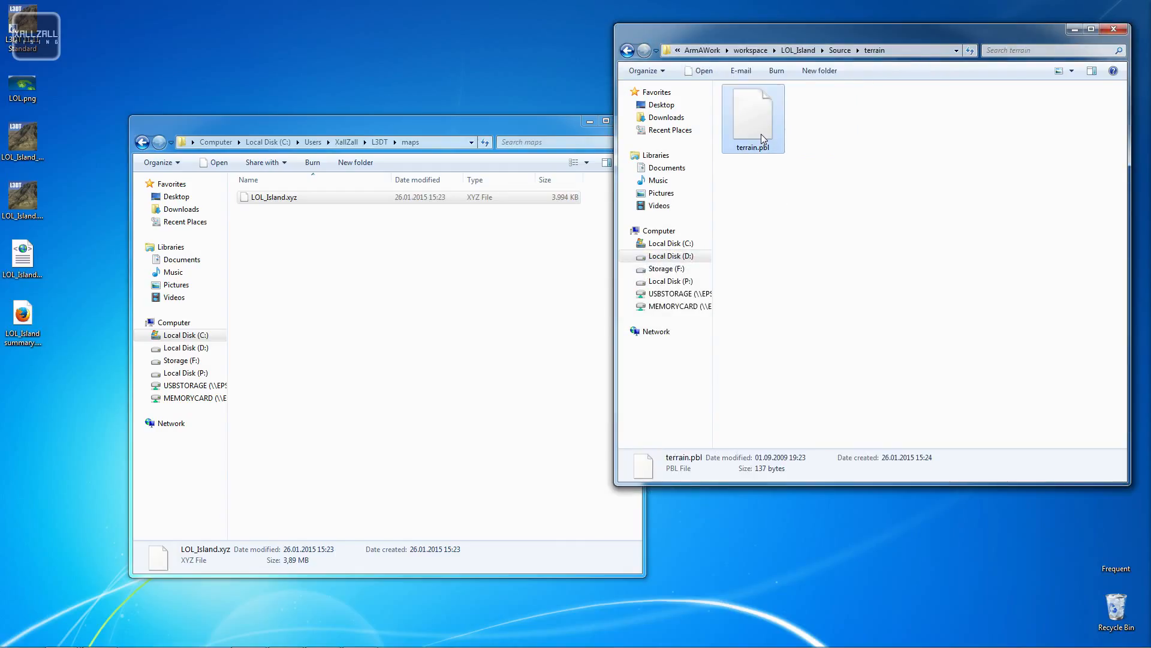
key("Delete")
key("Return")
- Copy LOL_Island.xyz from the L3DT maps folder into the LOL_Island Source terrain folder and close the maps window
left_click_drag(274, 197, 863, 204)
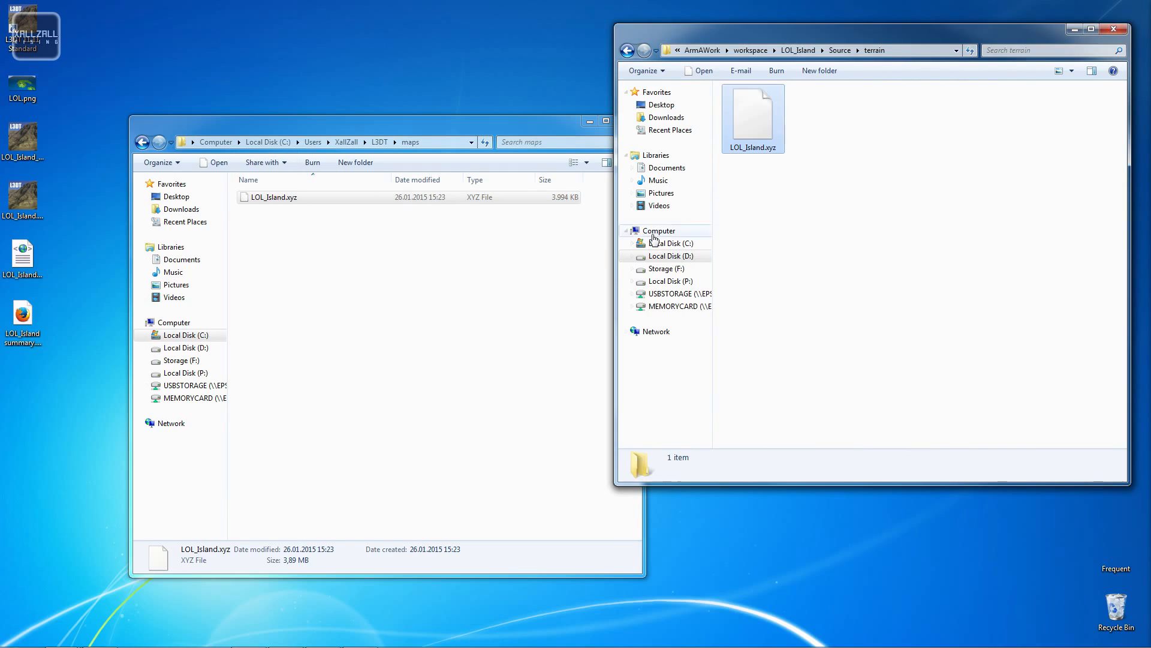
left_click_drag(601, 130, 523, 137)
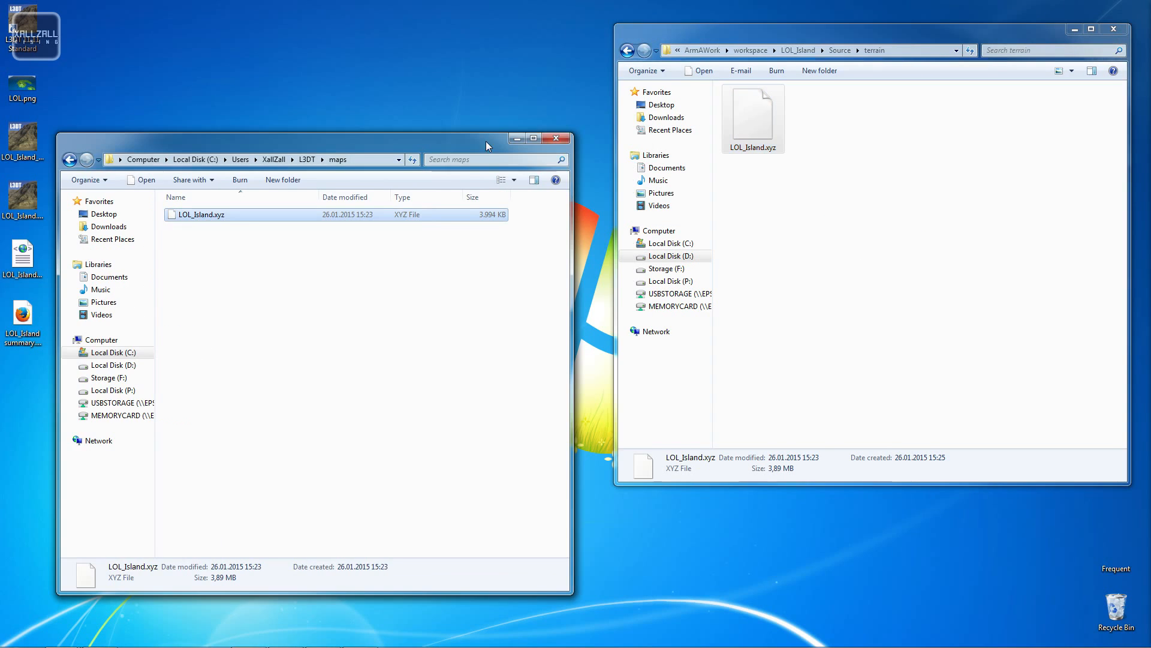
left_click(561, 133)
- Navigate back to the workspace folder and copy the LOL_Island folder's name
left_click(628, 50)
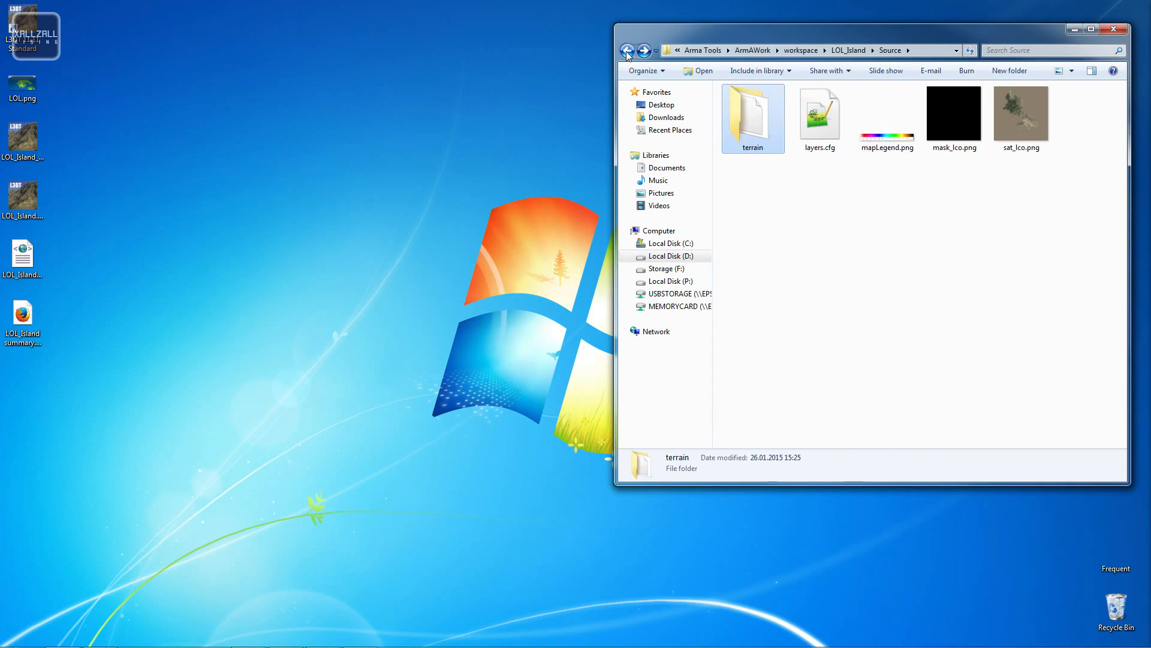
left_click(627, 50)
left_click_drag(879, 41, 568, 105)
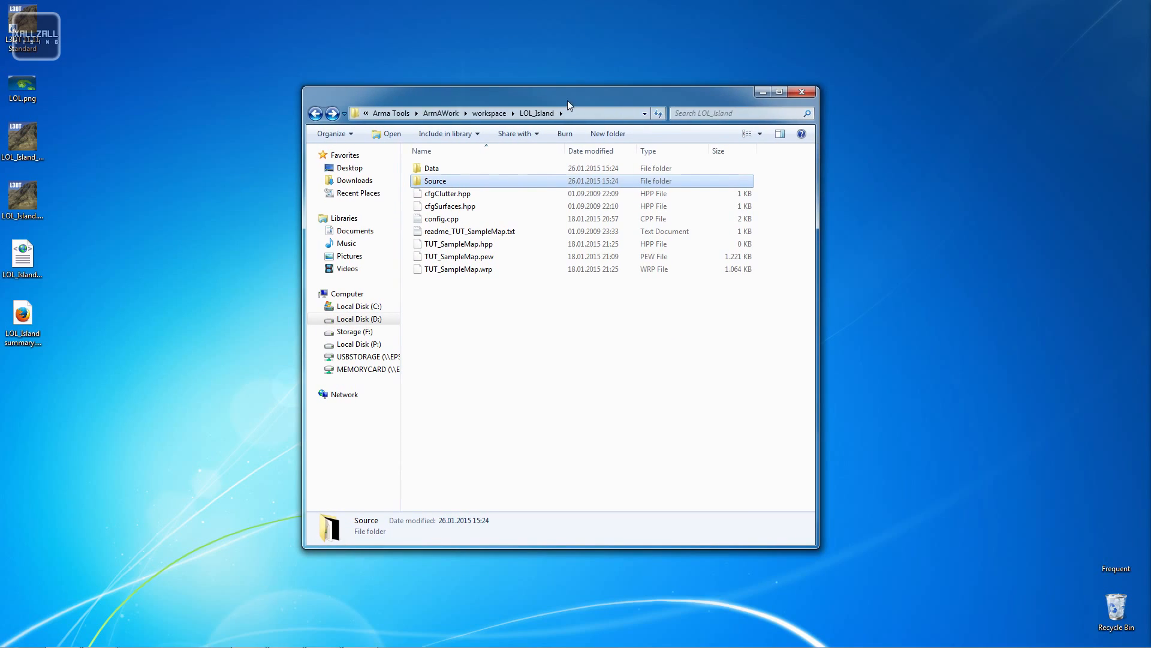
left_click(316, 113)
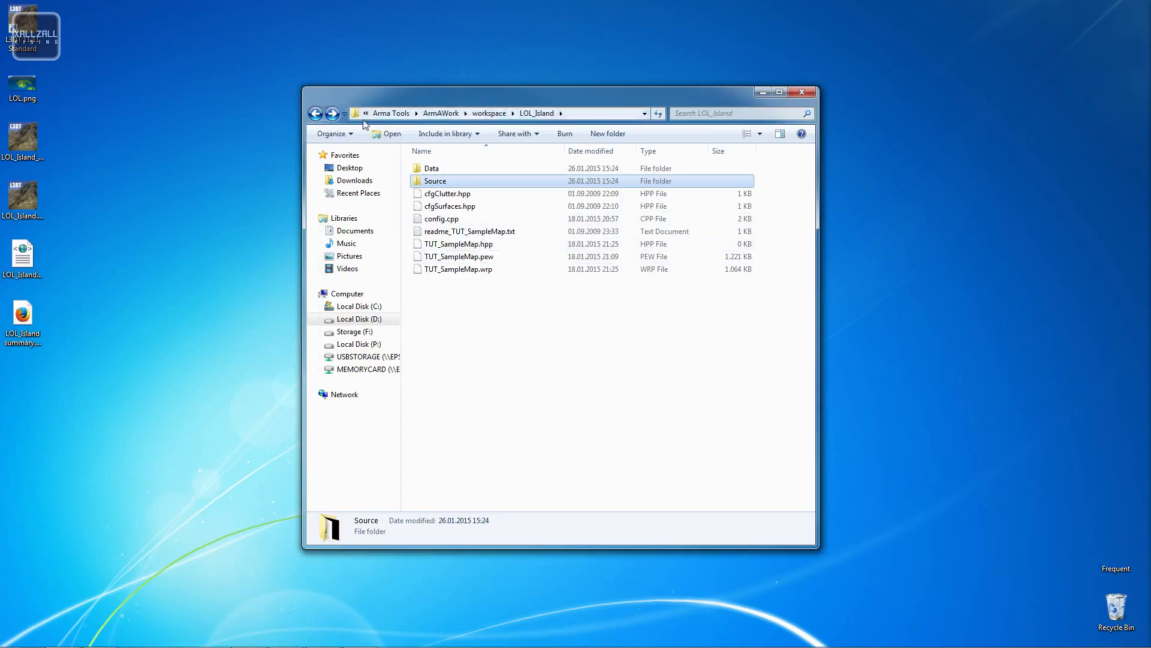
left_click(316, 114)
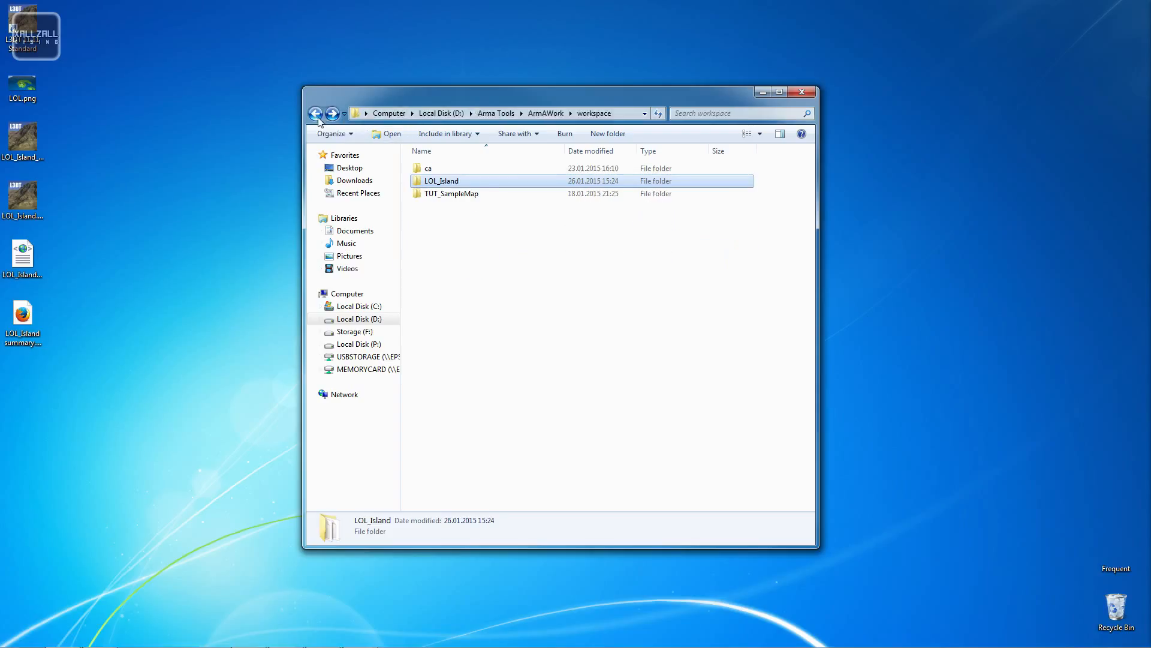
right_click(451, 180)
left_click(356, 534)
key("ctrl+c")
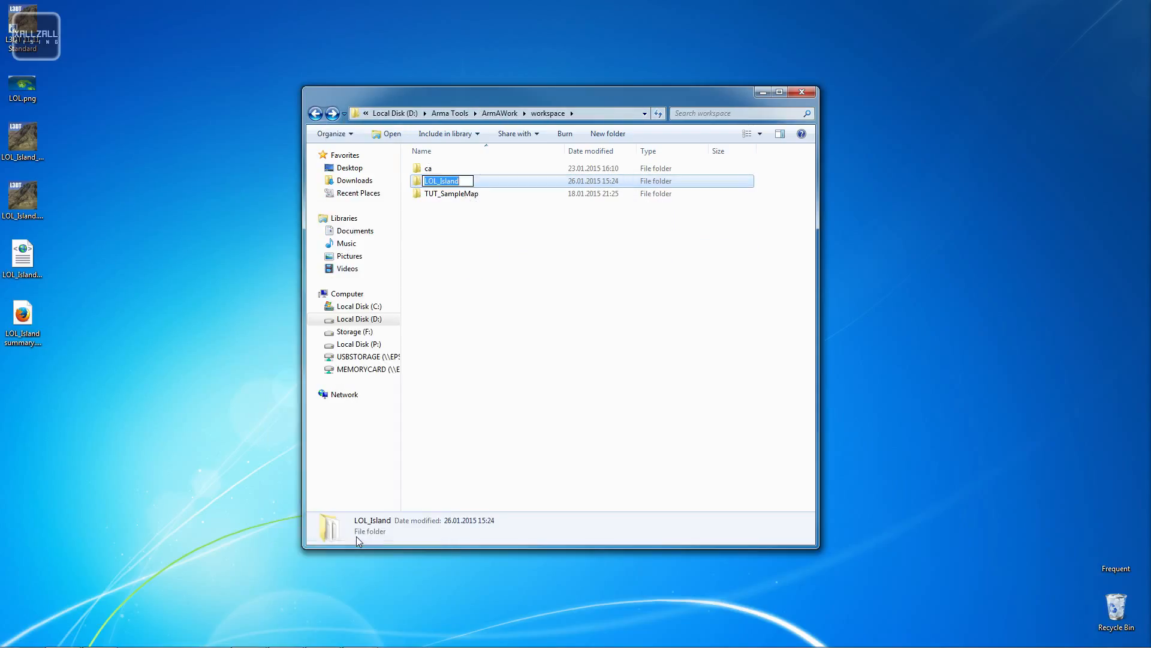
left_click(743, 305)
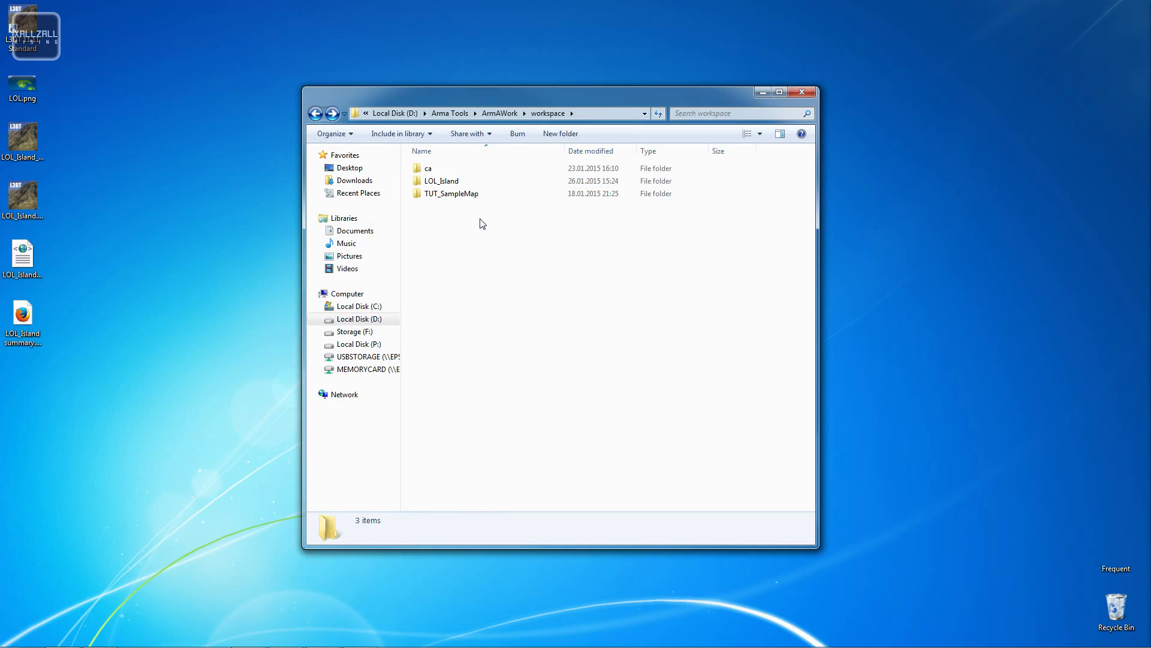
- Open LOL_Island and delete TUT_SampleMap.pew and TUT_SampleMap.wrp from it
double_click(476, 183)
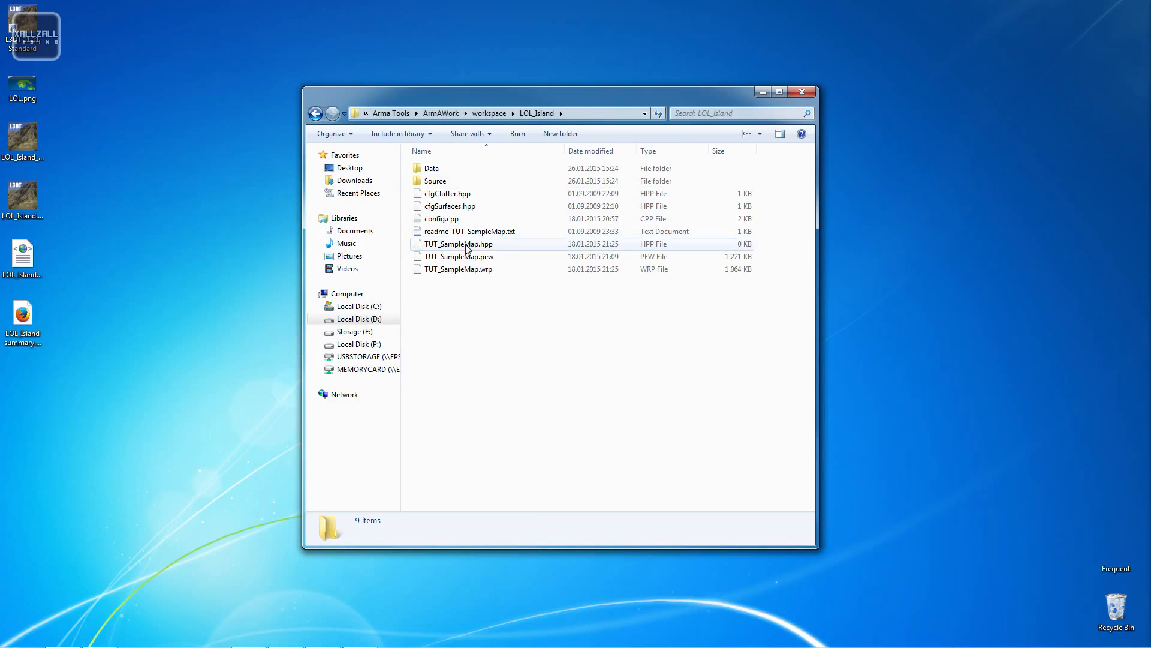
left_click_drag(482, 308, 473, 245)
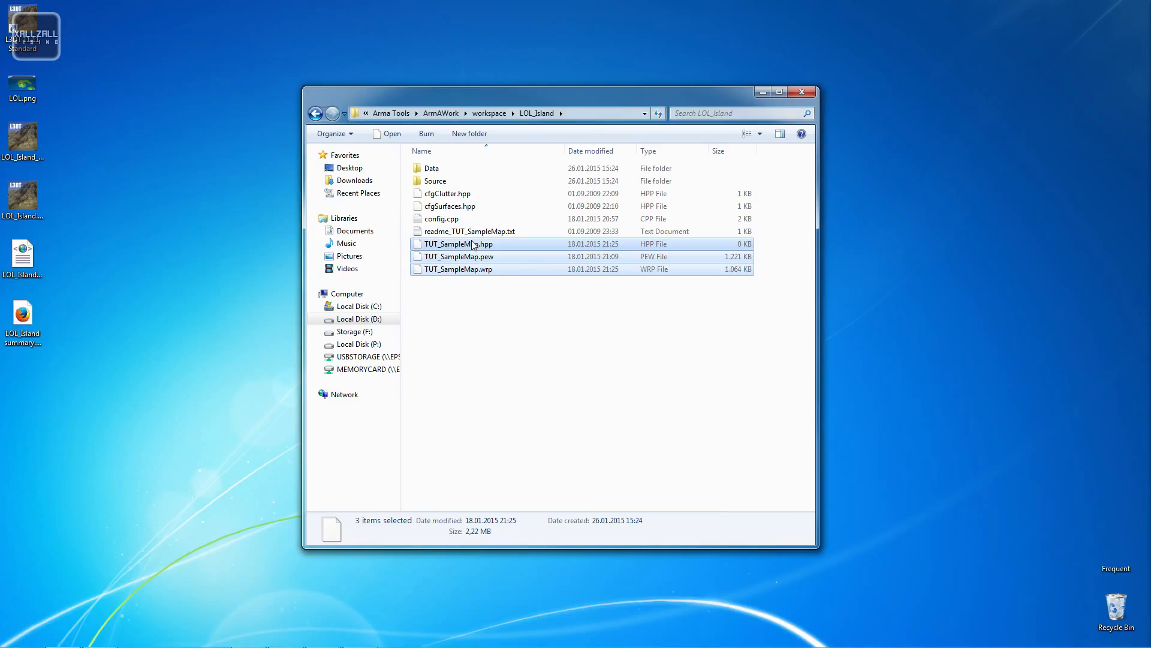
left_click(487, 296)
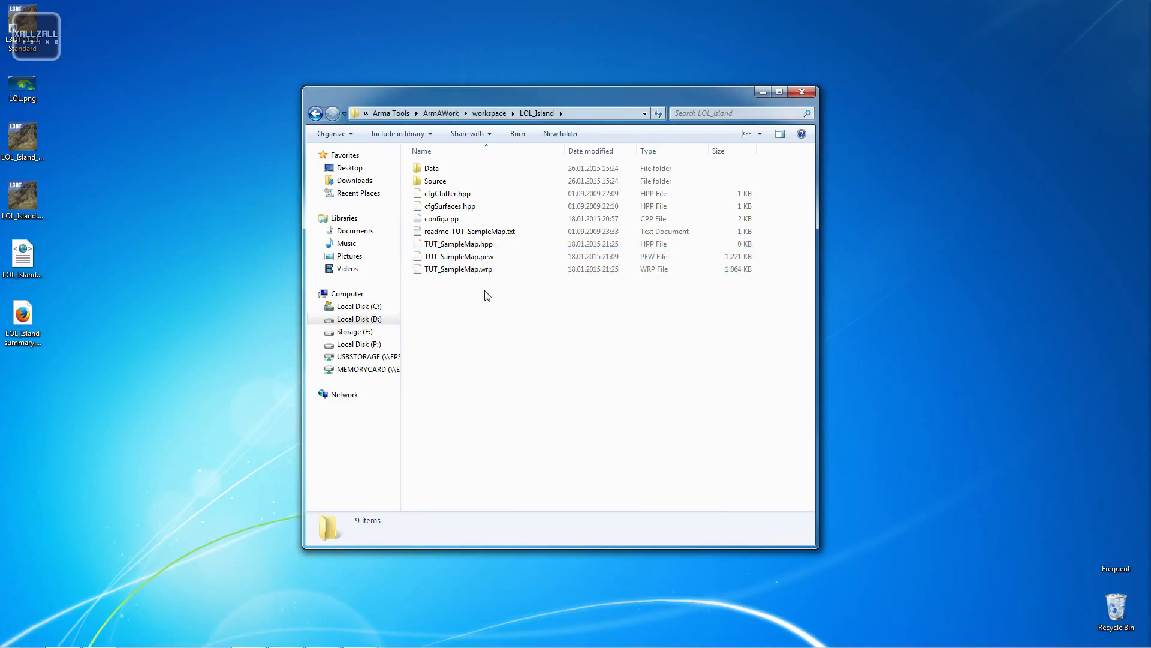
left_click(470, 246)
left_click(471, 258)
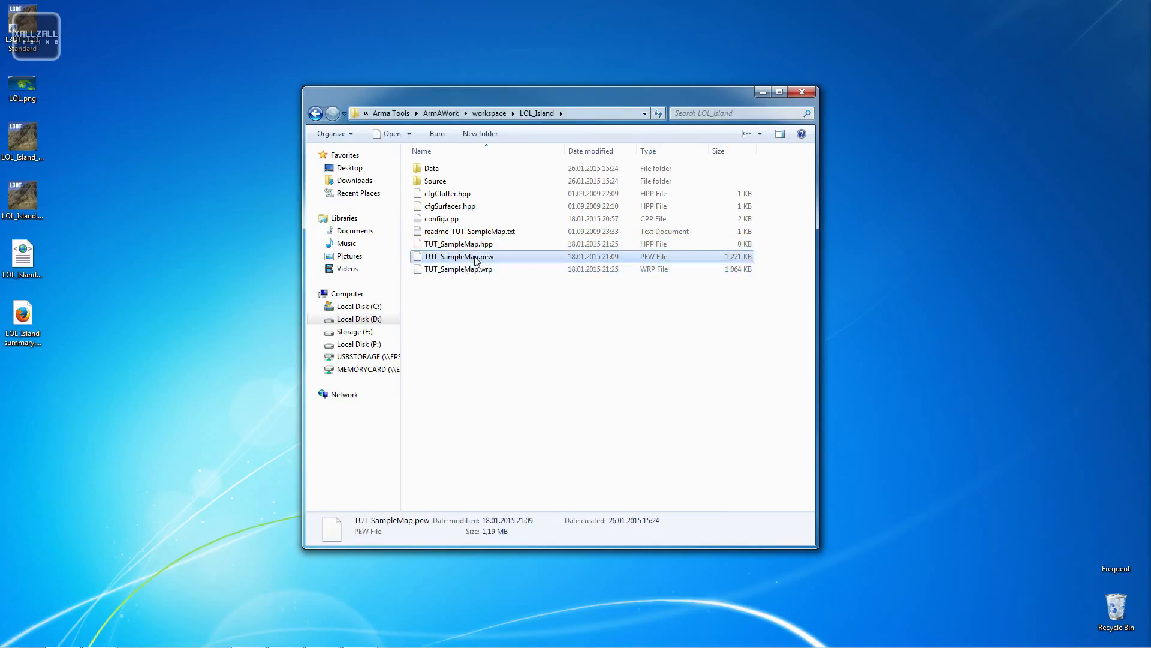
left_click(471, 271, "shift")
key("Delete")
key("Return")
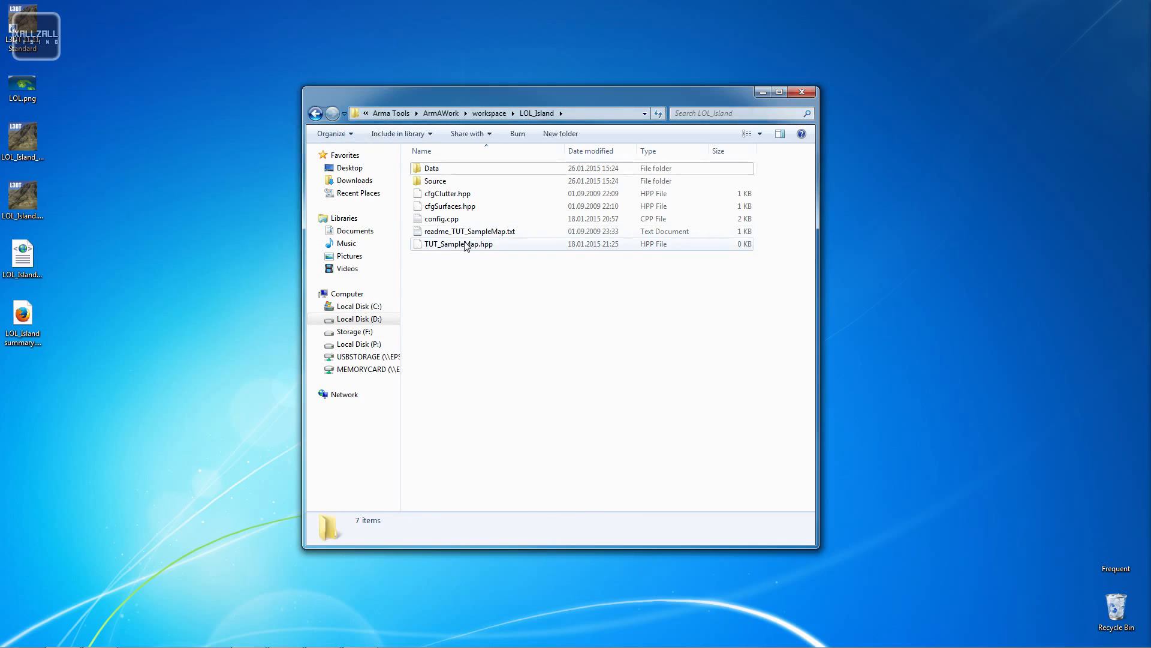
- Rename TUT_SampleMap.hpp to LOL_Island.hpp
right_click(467, 245)
left_click(336, 511)
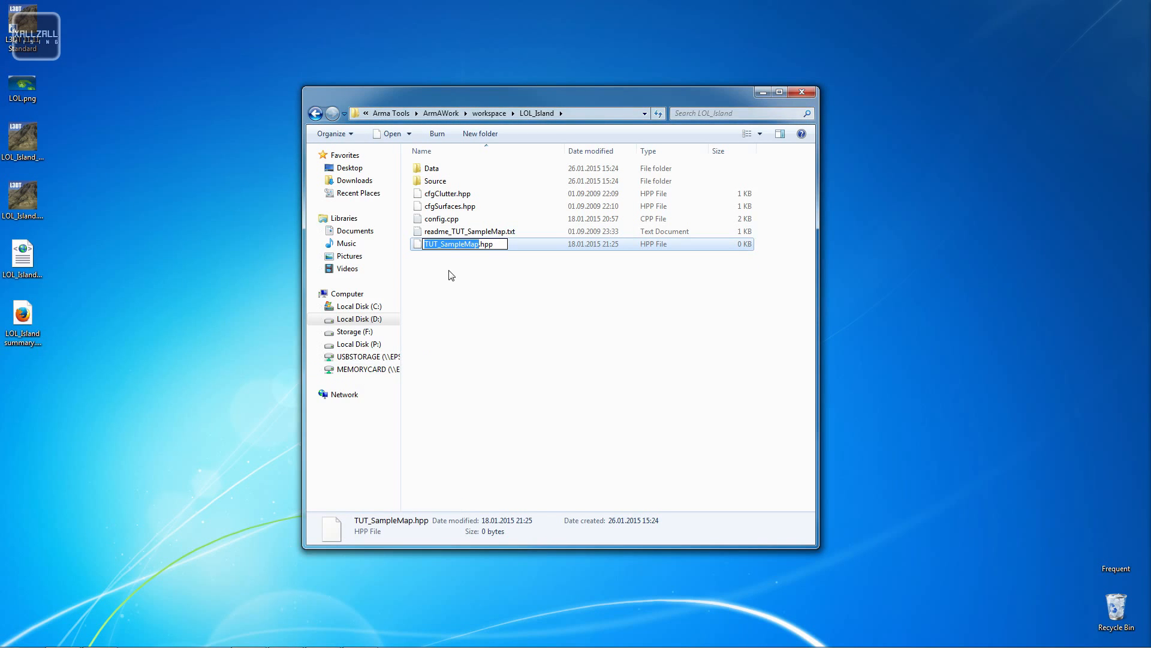
key("ctrl+v")
key("Return")
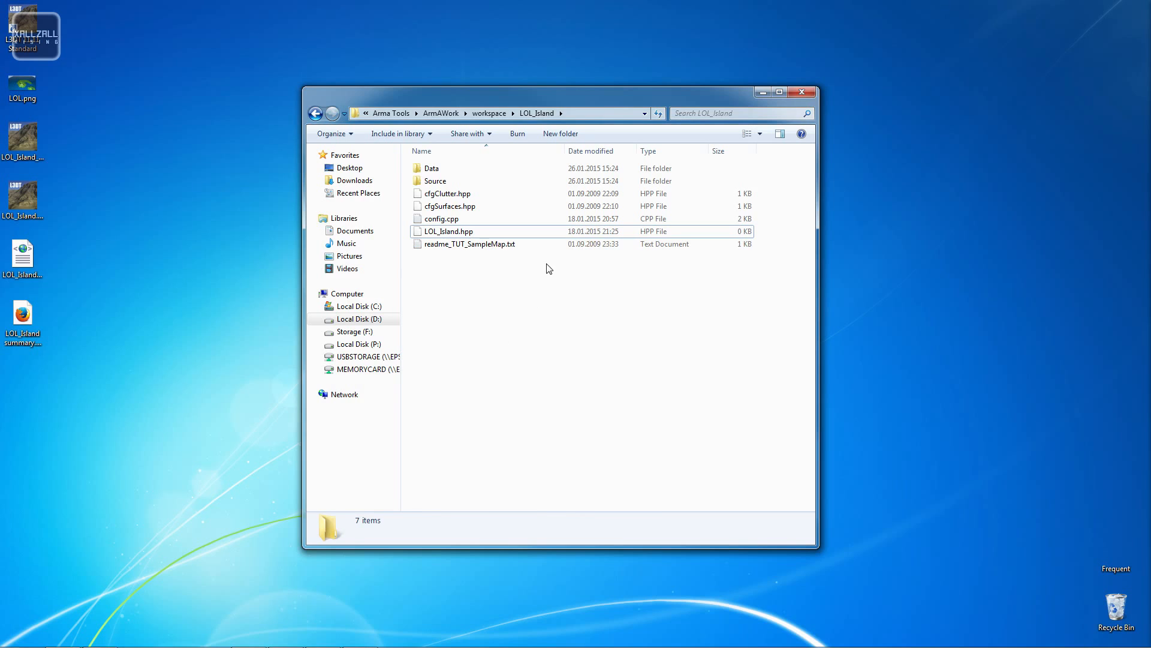
- Open config.cpp from the LOL_Island folder in Notepad++ and examine its TUT_SampleMap references
double_click(458, 219)
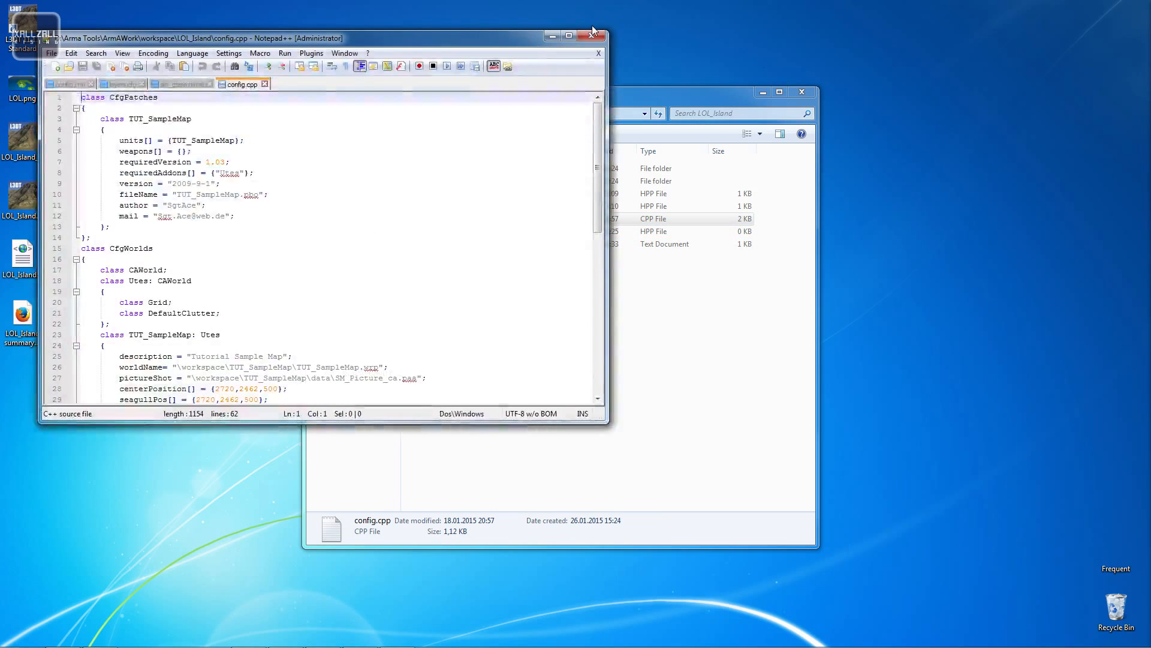
left_click_drag(342, 39, 481, 54)
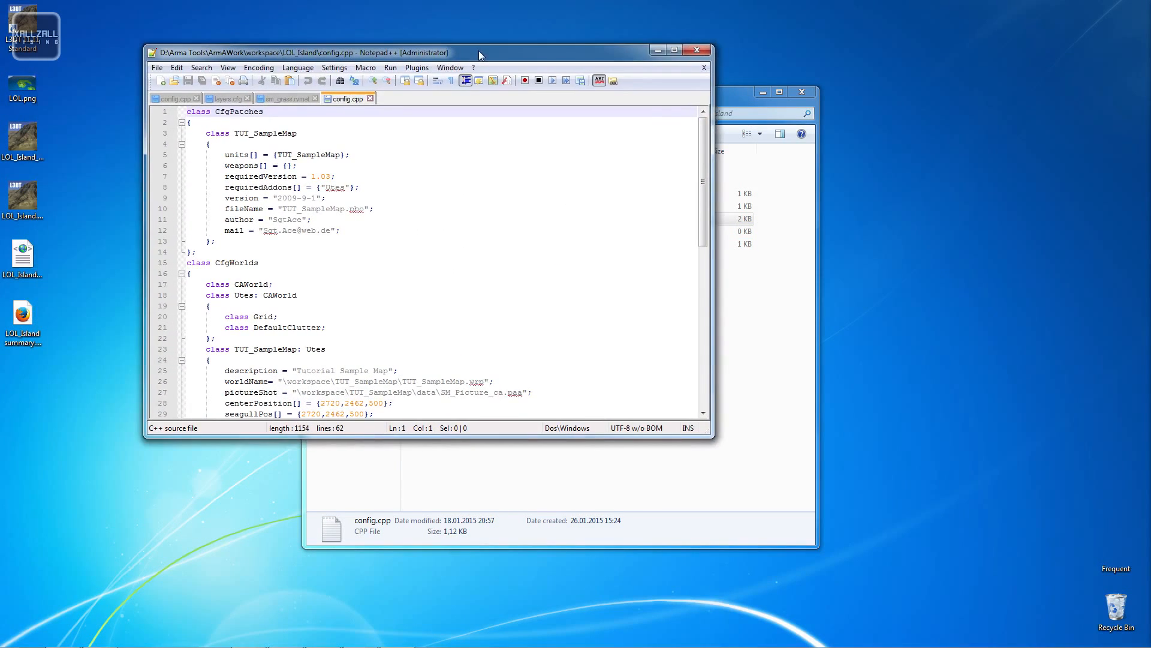
left_click(311, 154)
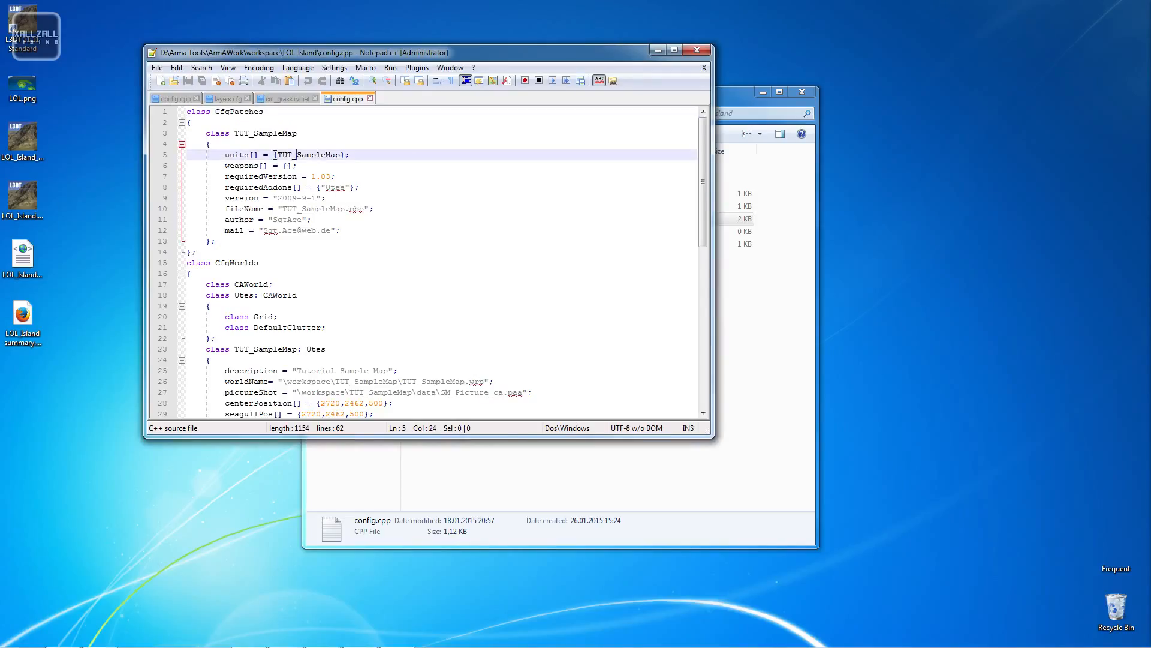
mouse_move(279, 154)
left_mouse_down()
mouse_move(344, 154)
mouse_move(279, 156)
left_mouse_up()
left_click(327, 153)
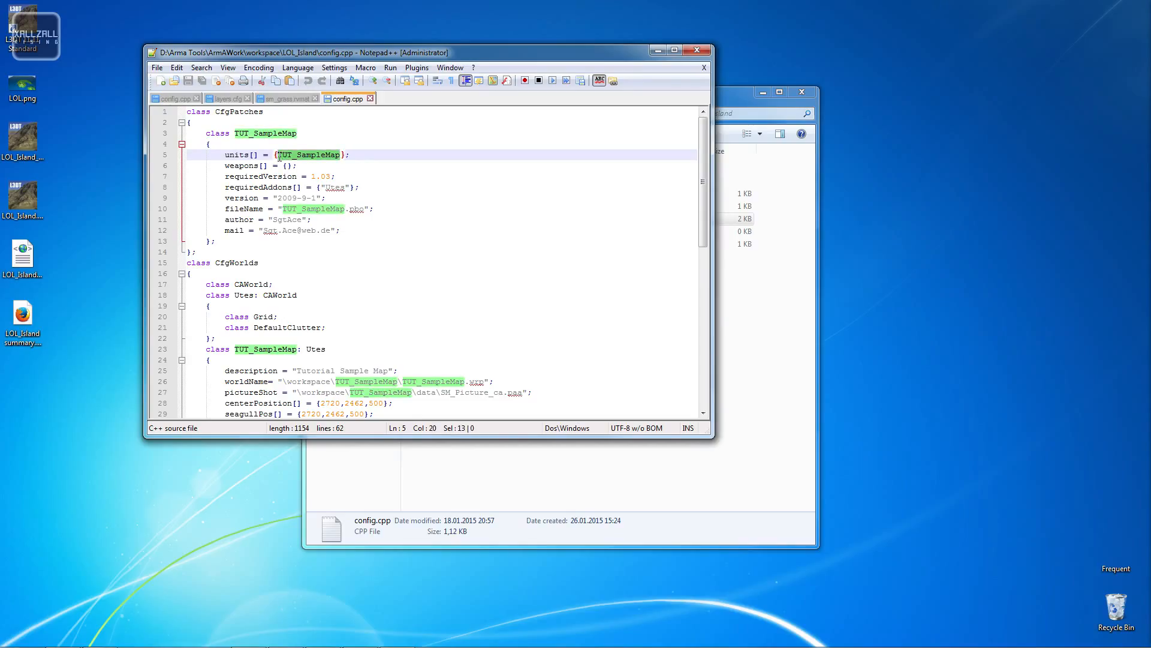
scroll(482, 182, "down", 10)
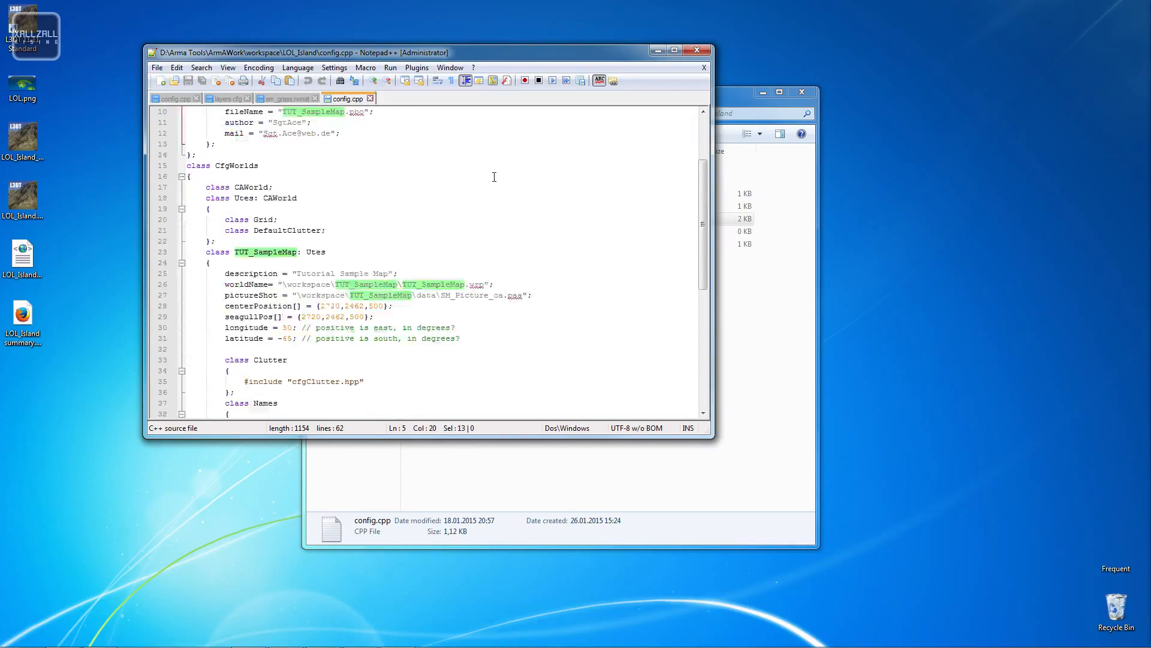
double_click(520, 52)
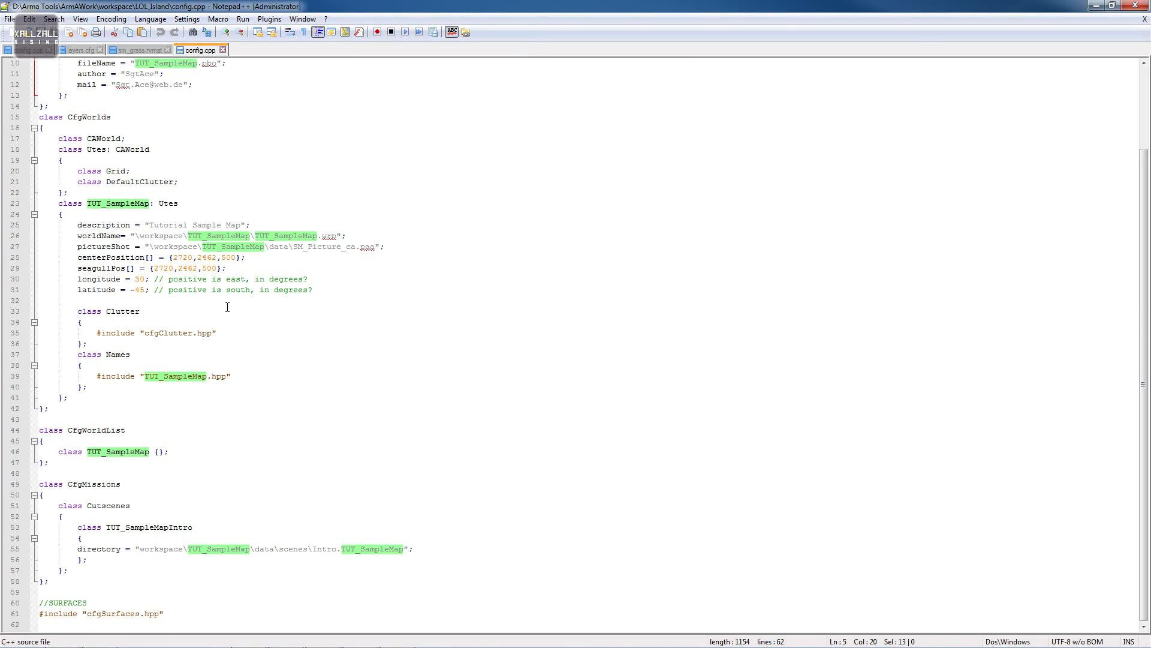
scroll(227, 307, "up", 3)
scroll(207, 337, "down", 4)
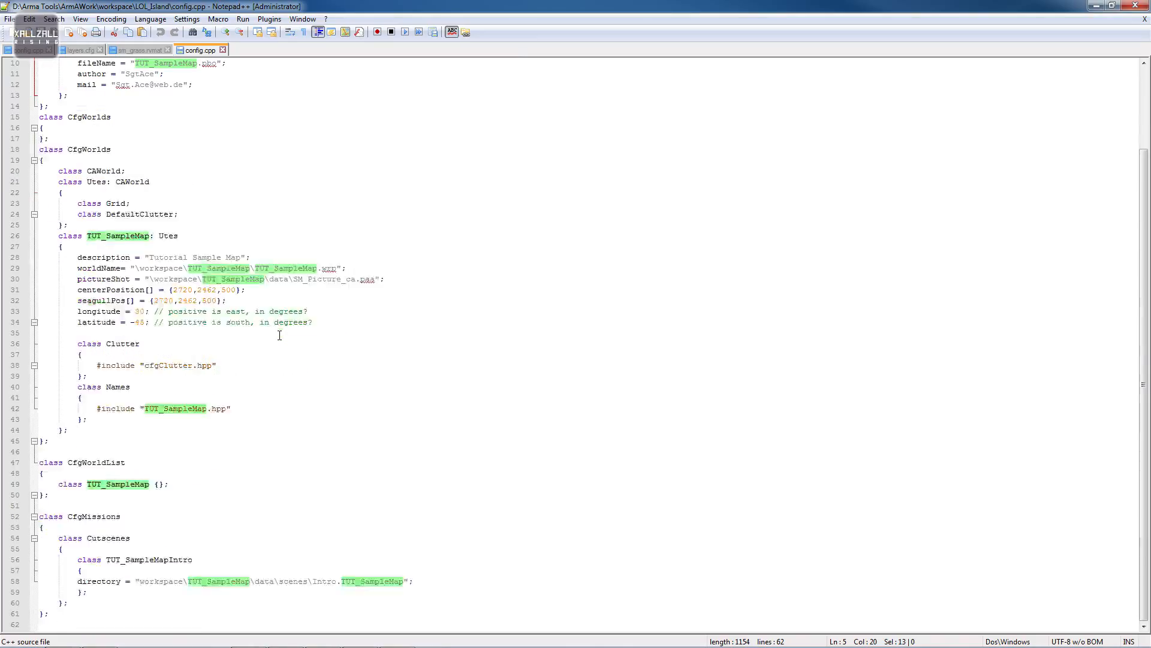
scroll(281, 331, "up", 4)
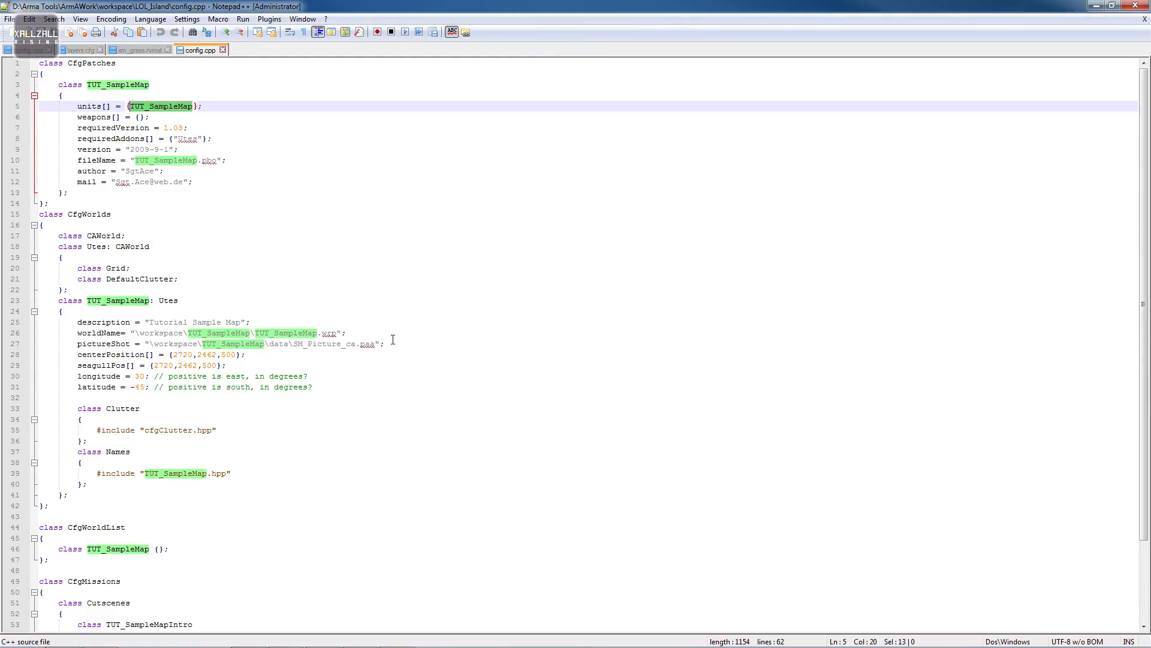
- Replace all occurrences of TUT_SampleMap with LOL_Island in config.cpp
key("ctrl+f")
left_click(452, 252)
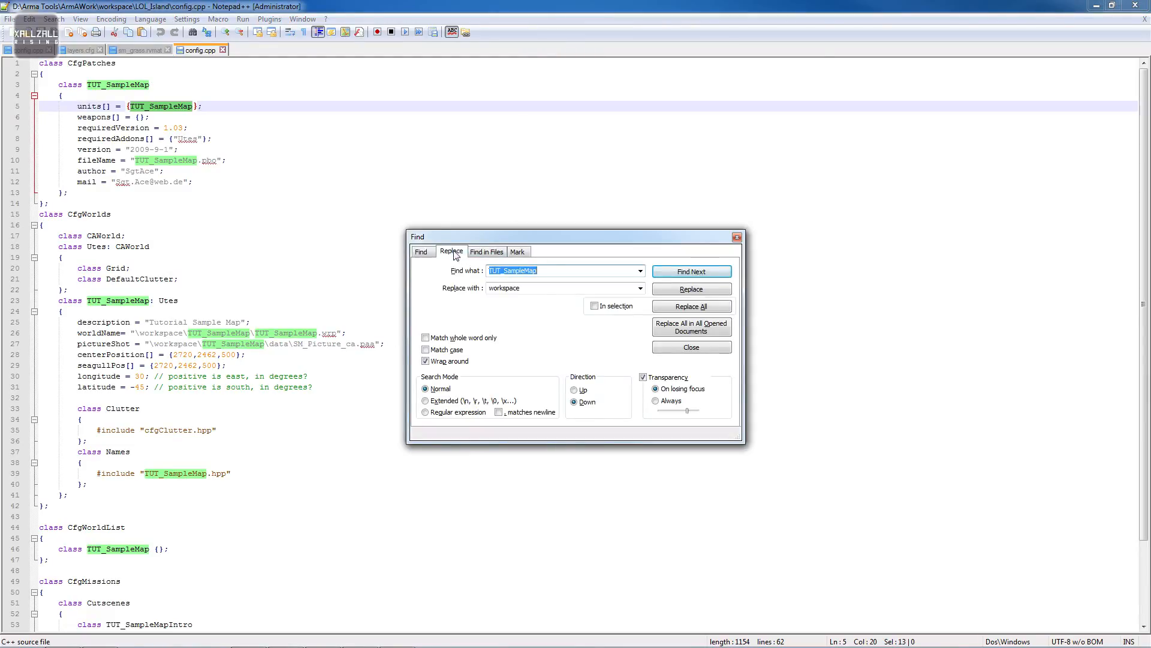
key("Tab")
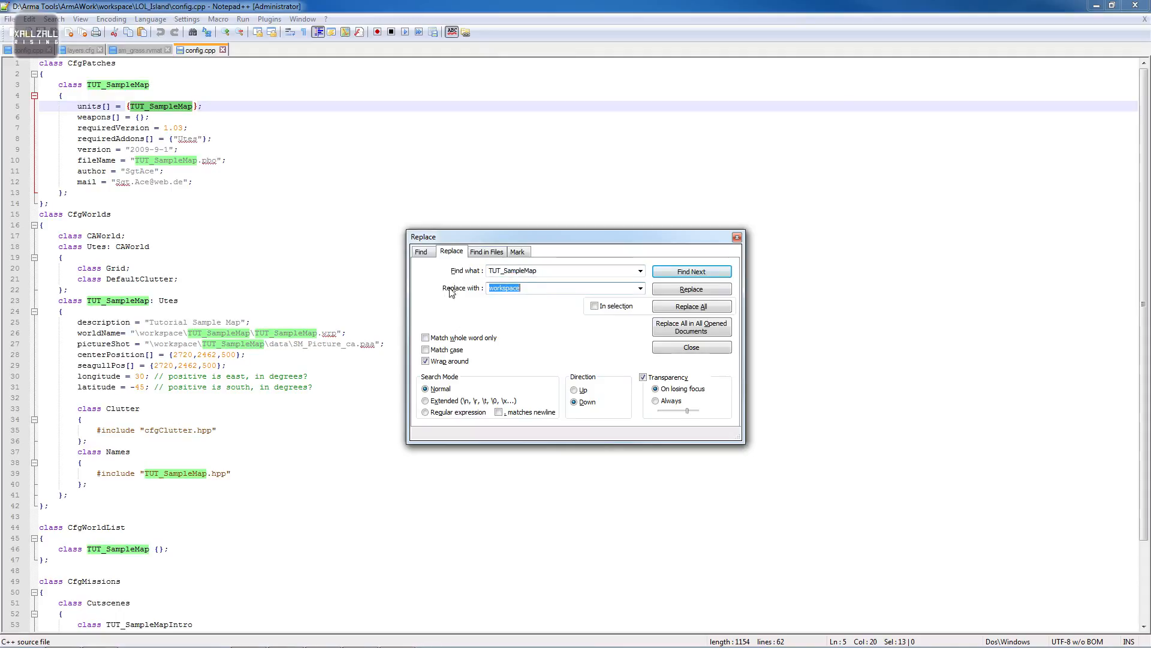
key("ctrl+v")
left_click(722, 308)
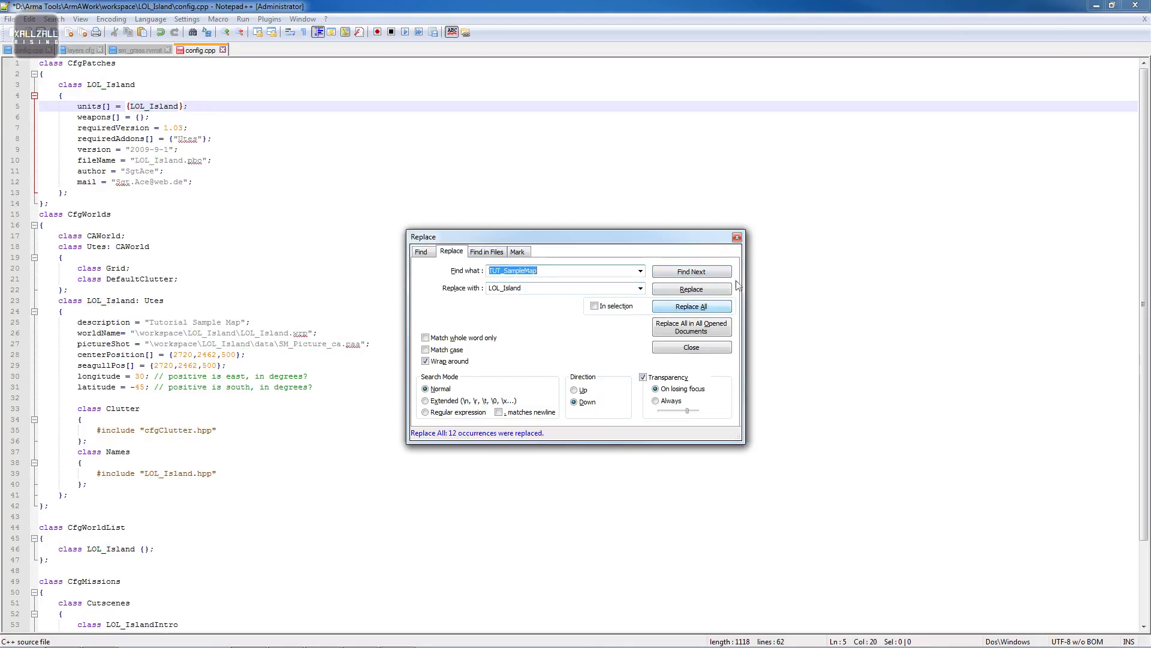
left_click(737, 237)
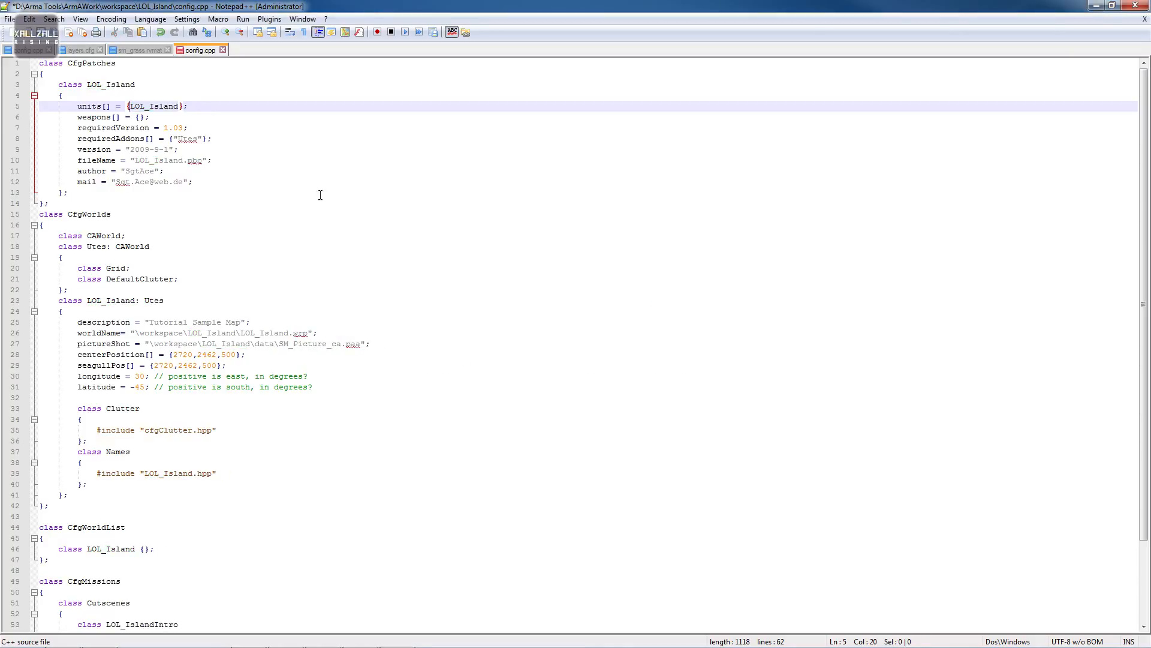
- Save config.cpp and close the editor
double_click(138, 106)
scroll(256, 262, "down", 3)
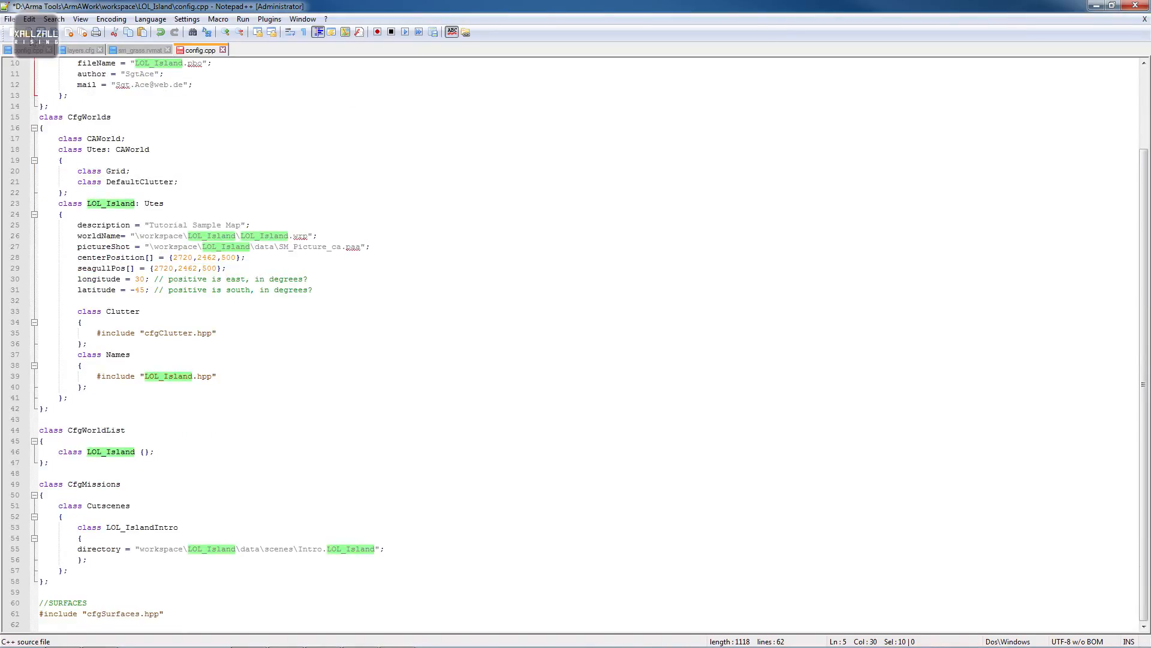
key("ctrl+s")
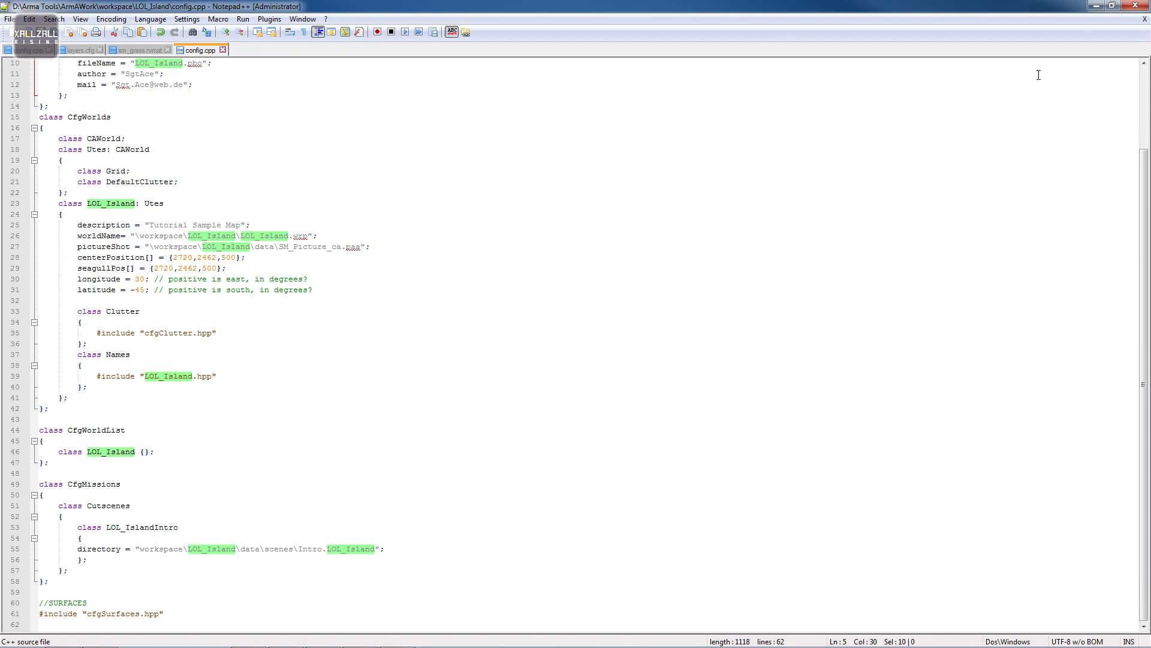
left_click(1135, 6)
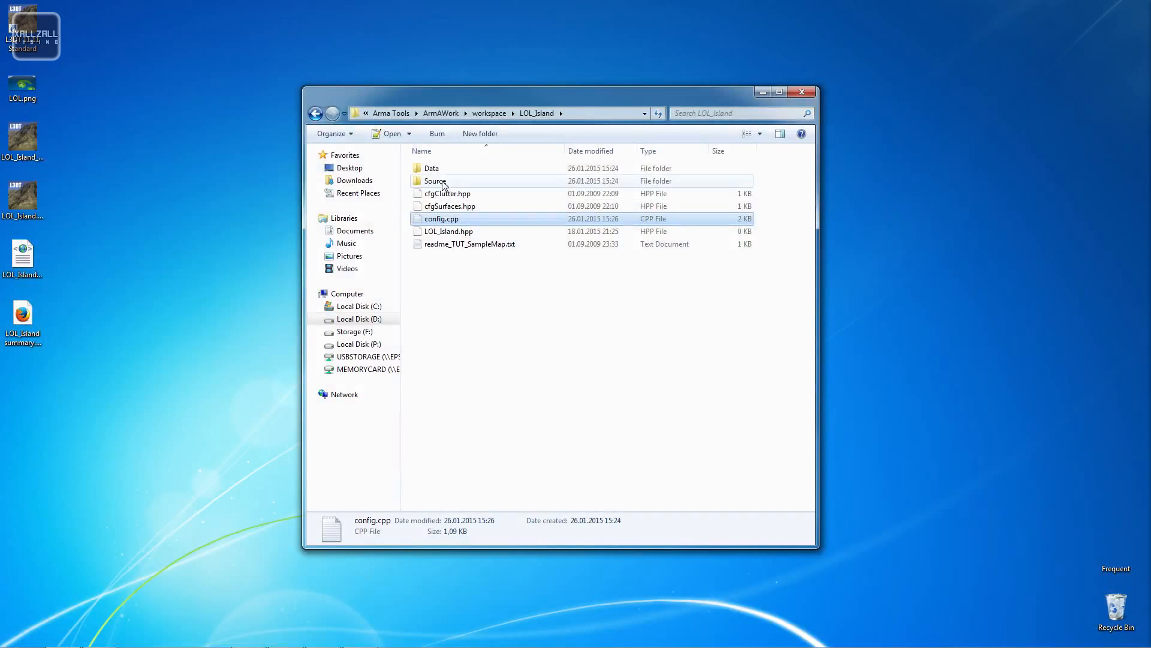
- Open layers.cfg from the LOL_Island Source folder in Notepad++
double_click(444, 181)
left_click(506, 197)
right_click(506, 196)
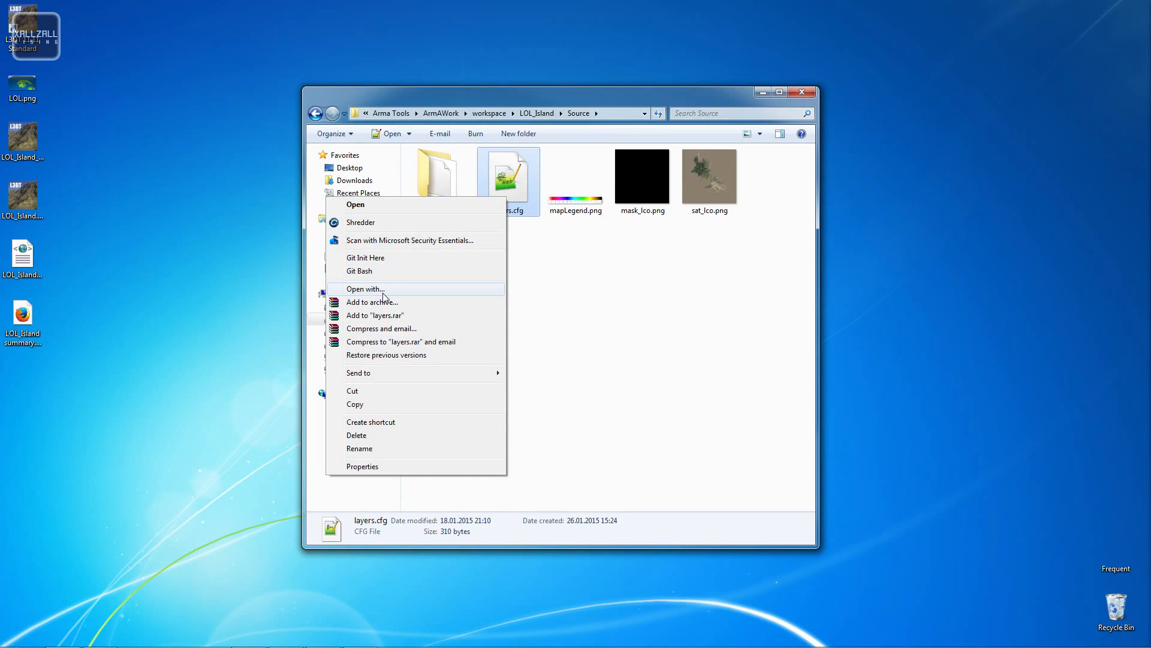
left_click(583, 247)
double_click(515, 187)
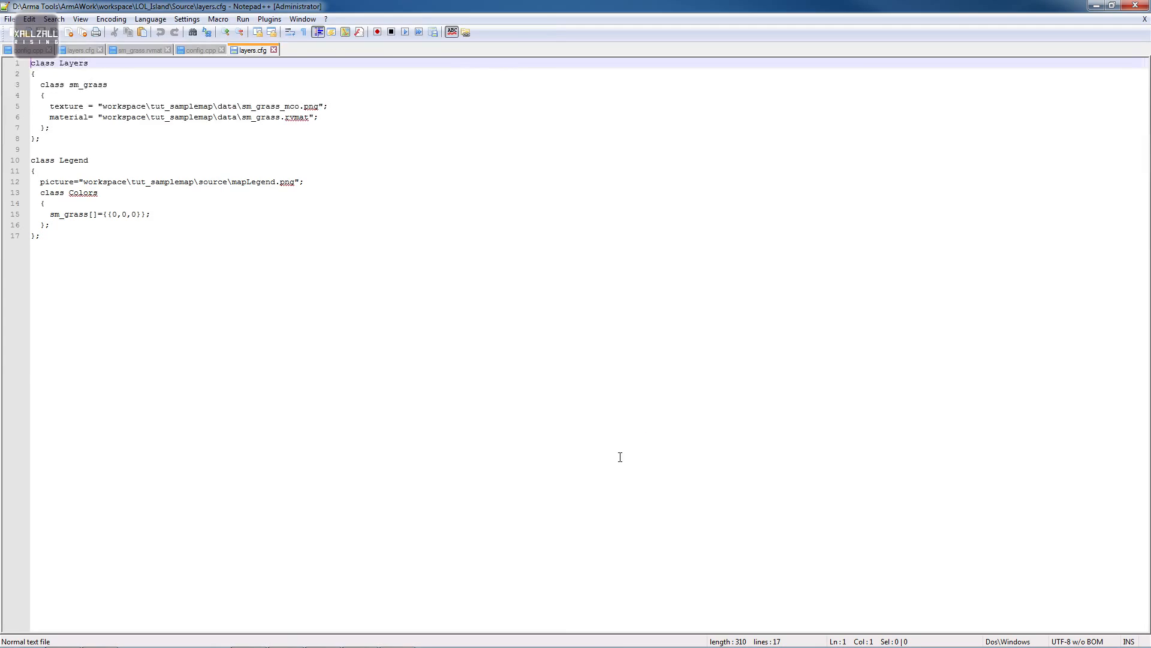
- Replace all occurrences of tut_samplemap with LOL_Island in layers.cfg
double_click(140, 106)
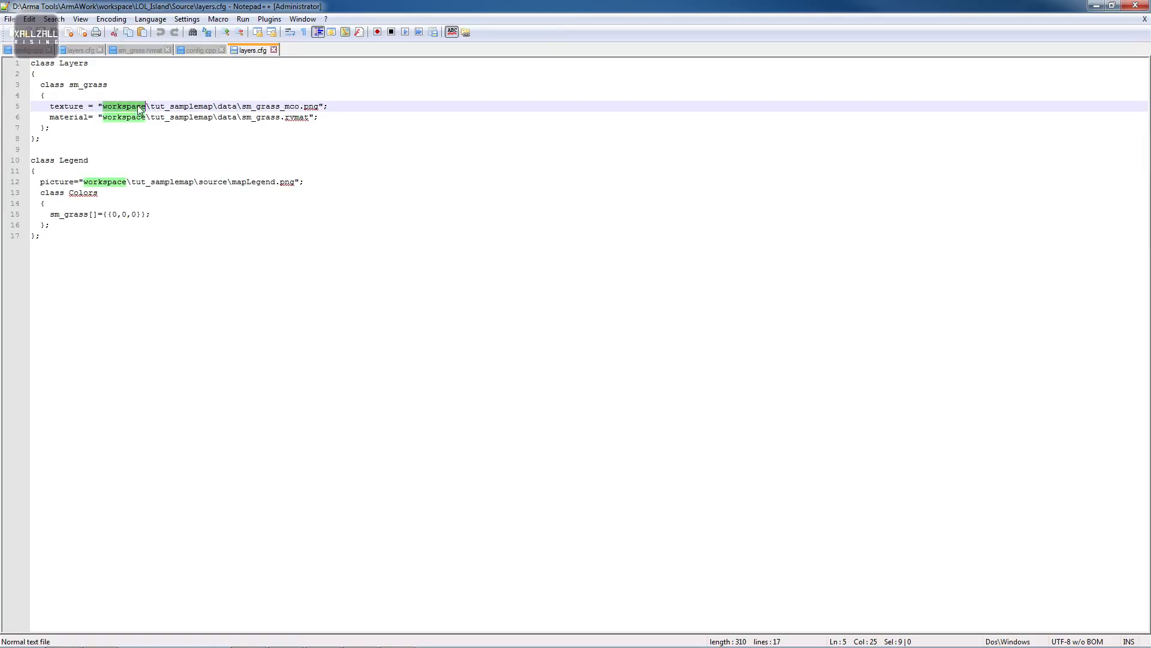
double_click(197, 106)
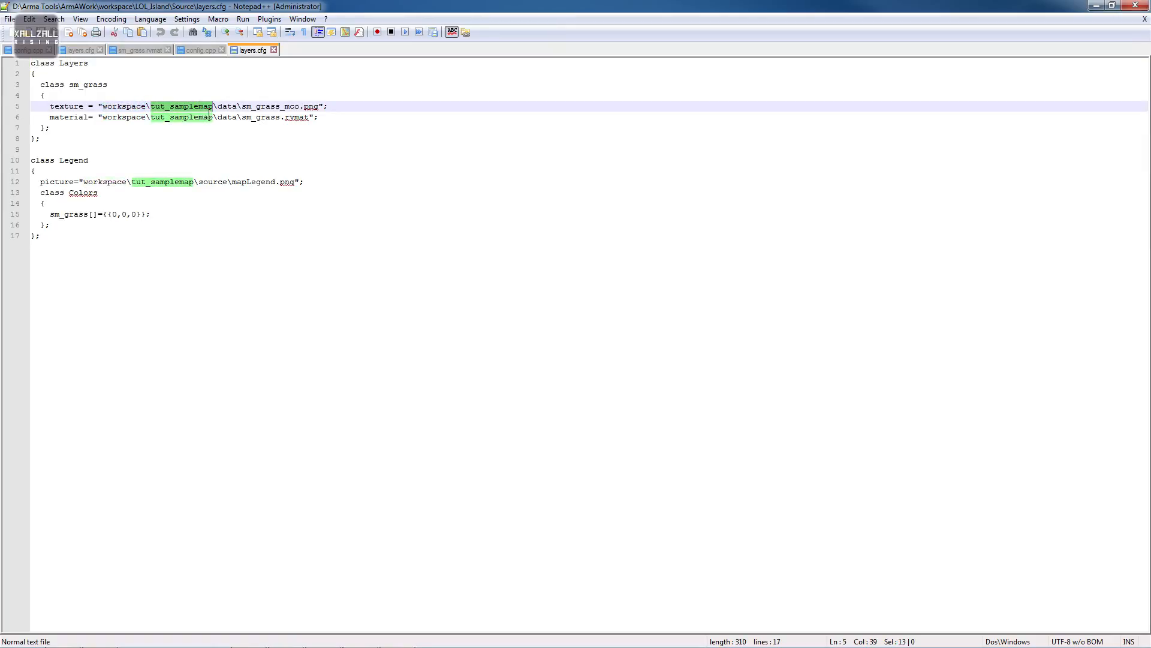
key("ctrl+f")
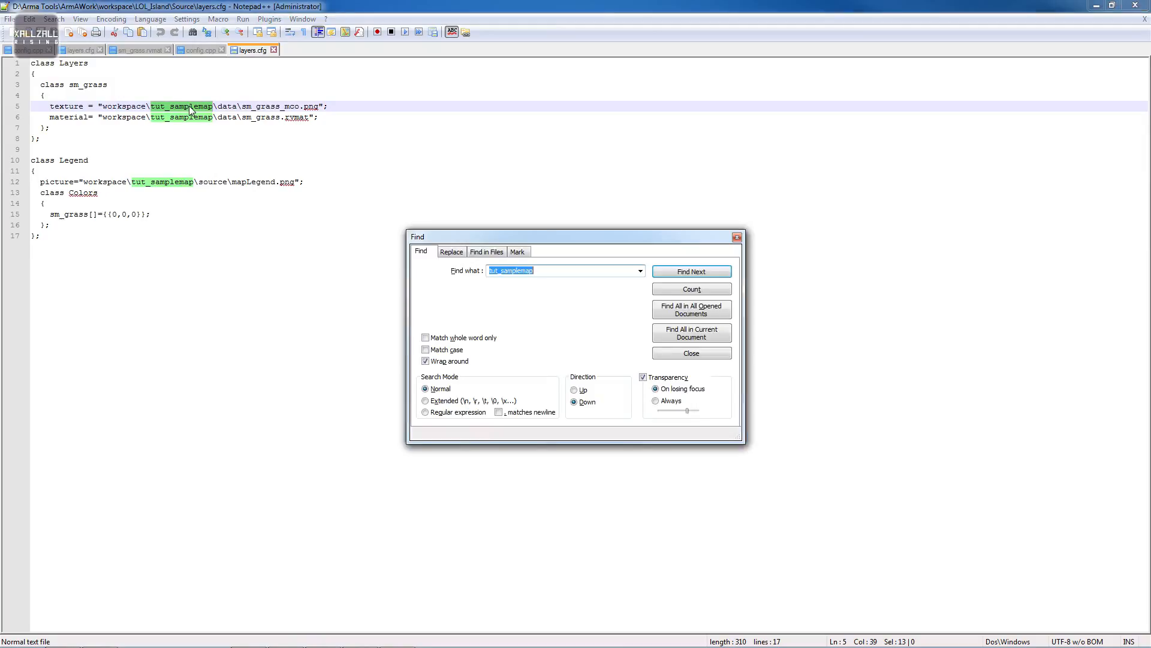
left_click(451, 252)
double_click(539, 288)
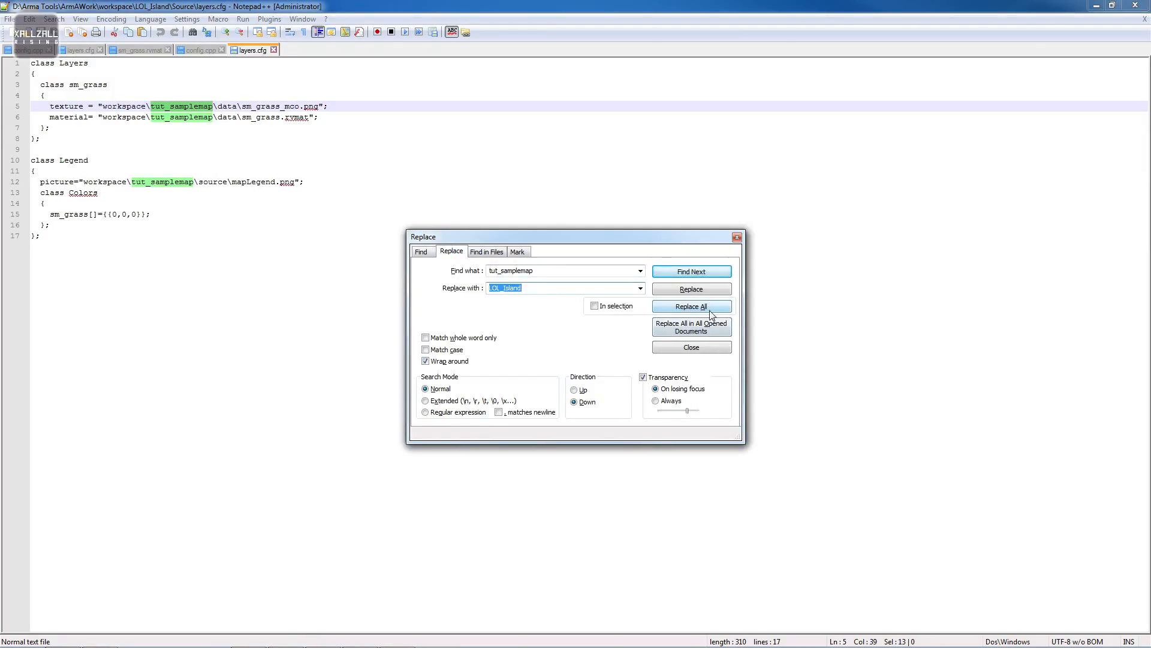
left_click(707, 306)
left_click(736, 237)
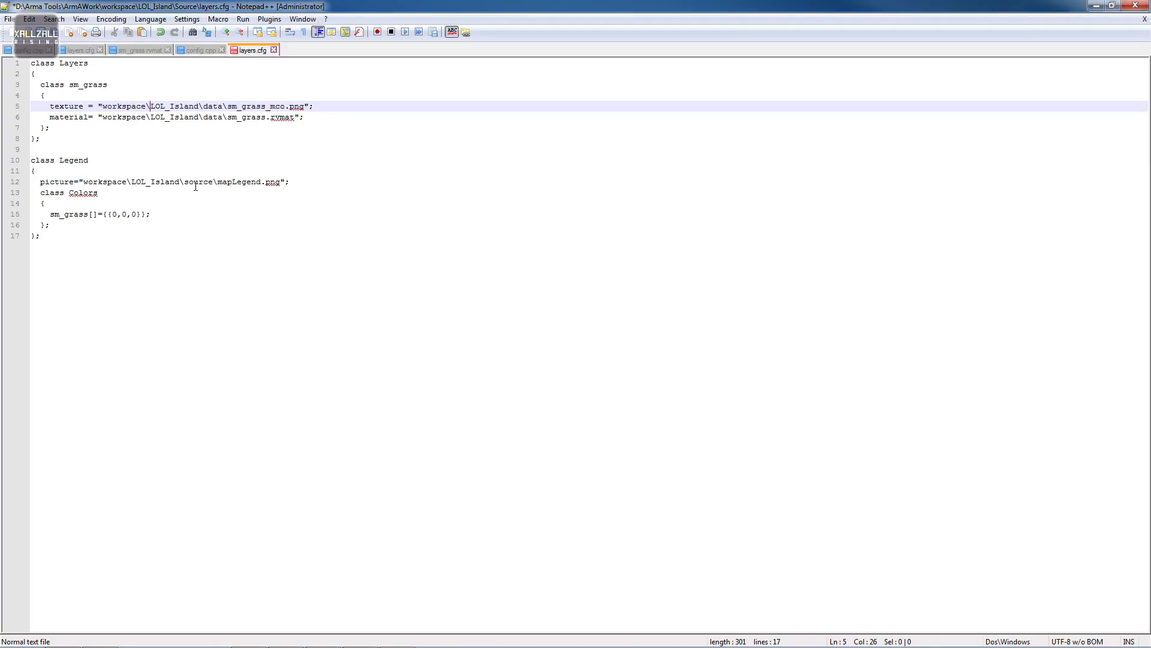
- Save layers.cfg and close the editor
double_click(188, 118)
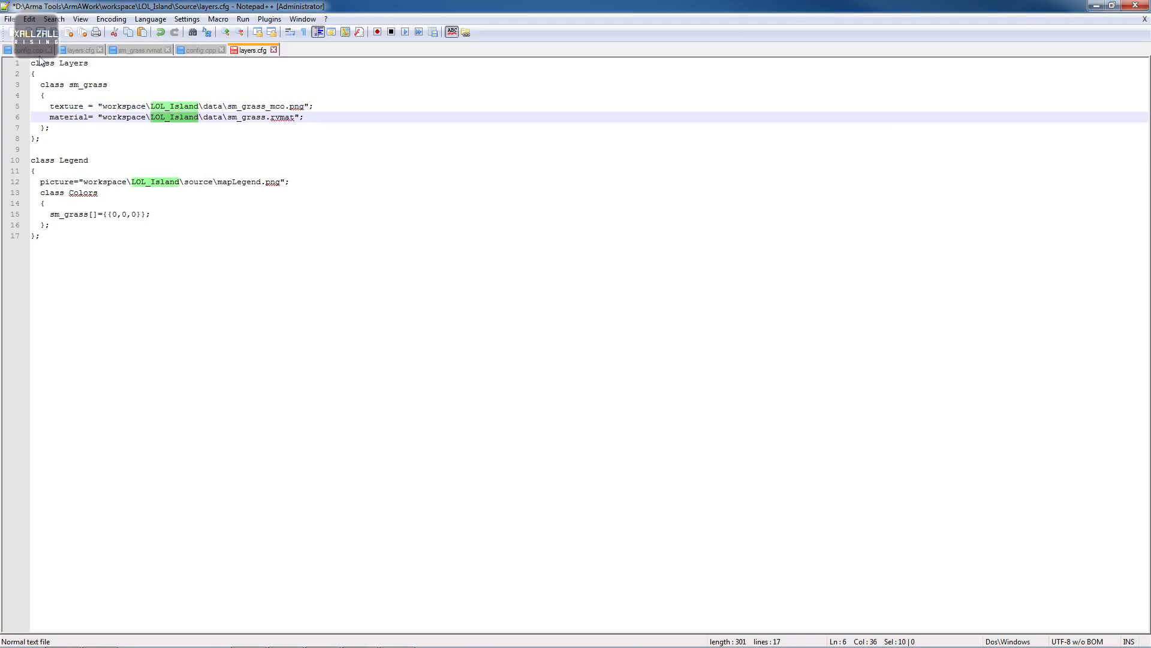
left_click(40, 33)
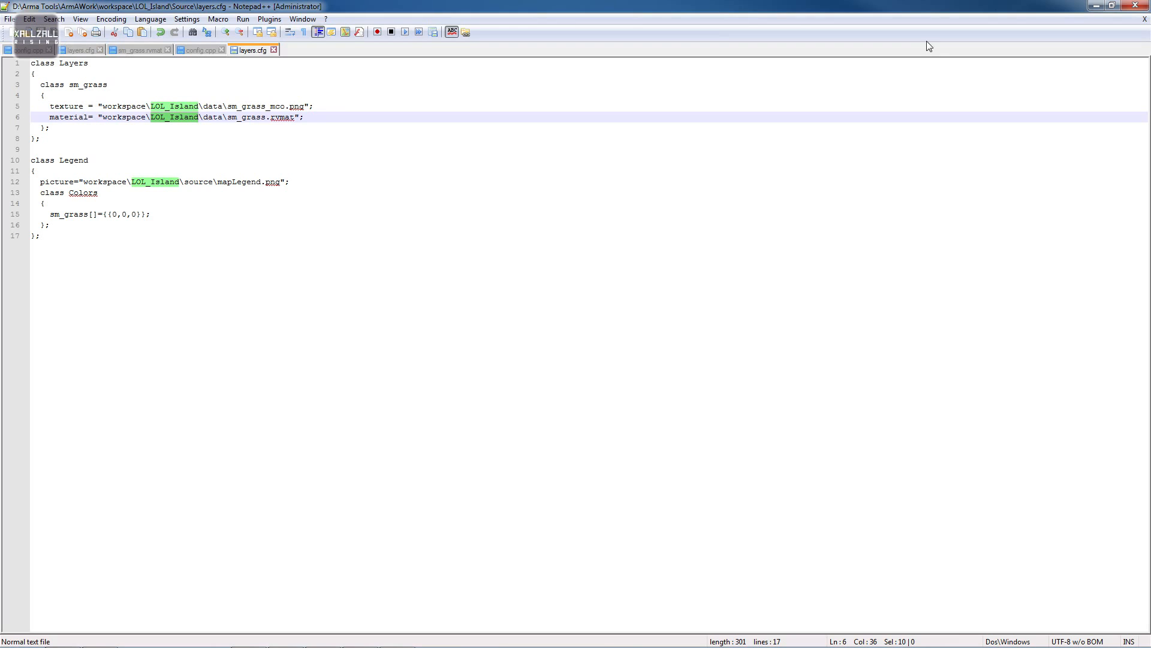
left_click(1135, 6)
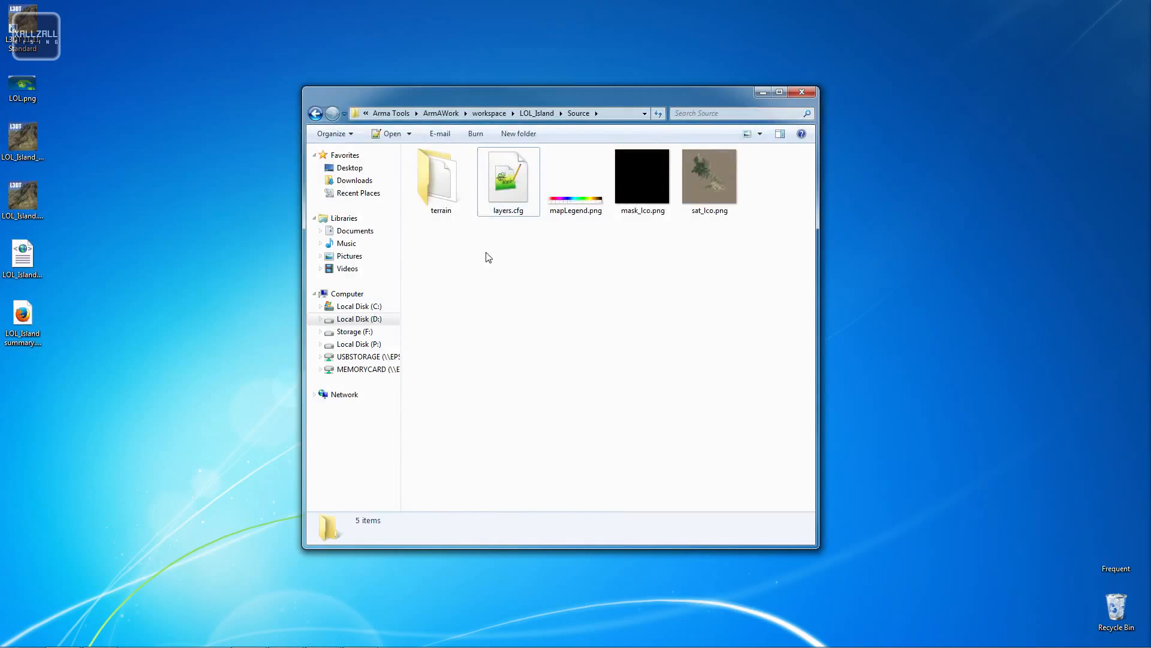
- Browse the Source terrain and Data folders and inspect sm_grass.rvmat's path in the Material Editor
double_click(461, 181)
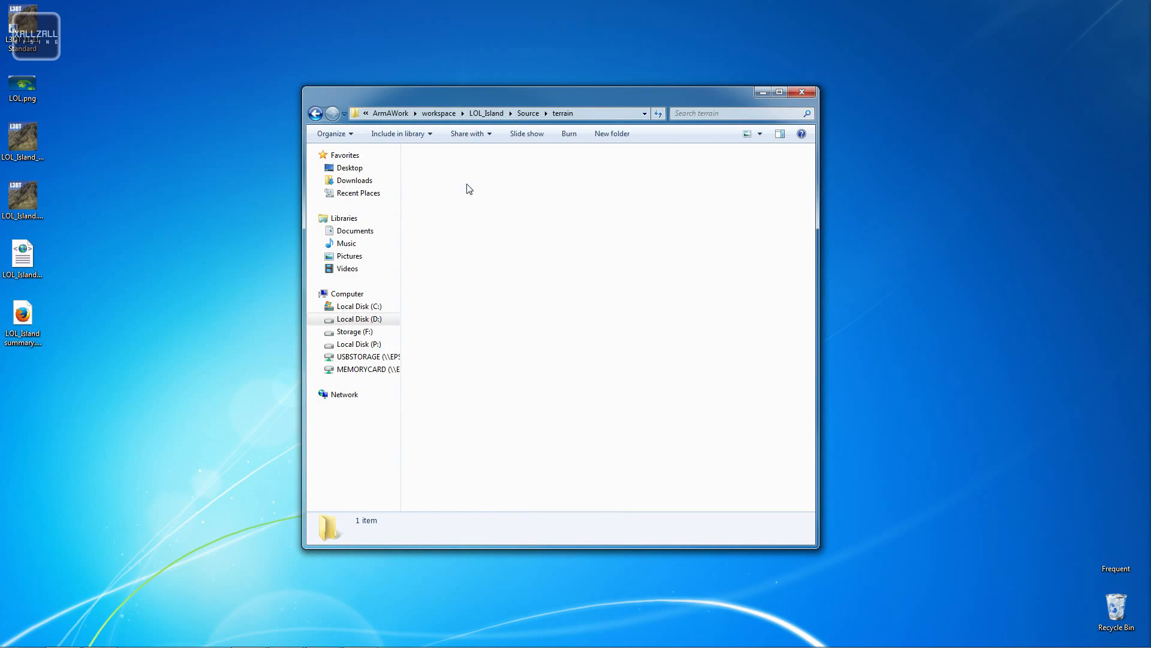
key("BackSpace")
key("BackSpace")
double_click(446, 170)
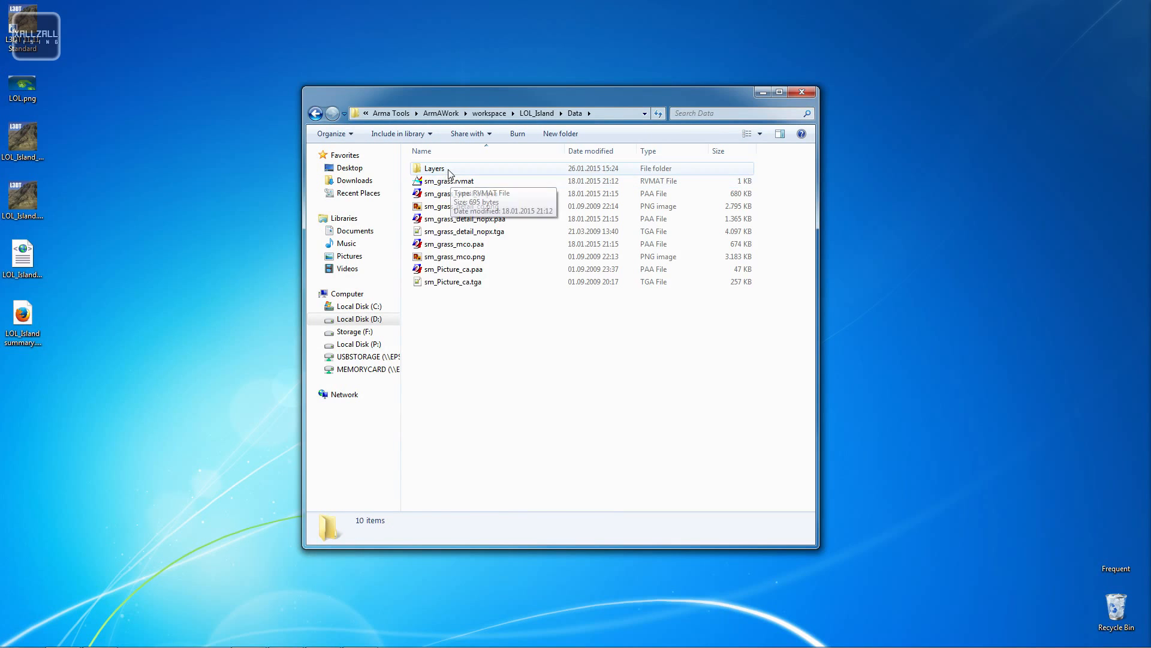
left_click(449, 169)
left_click(461, 182)
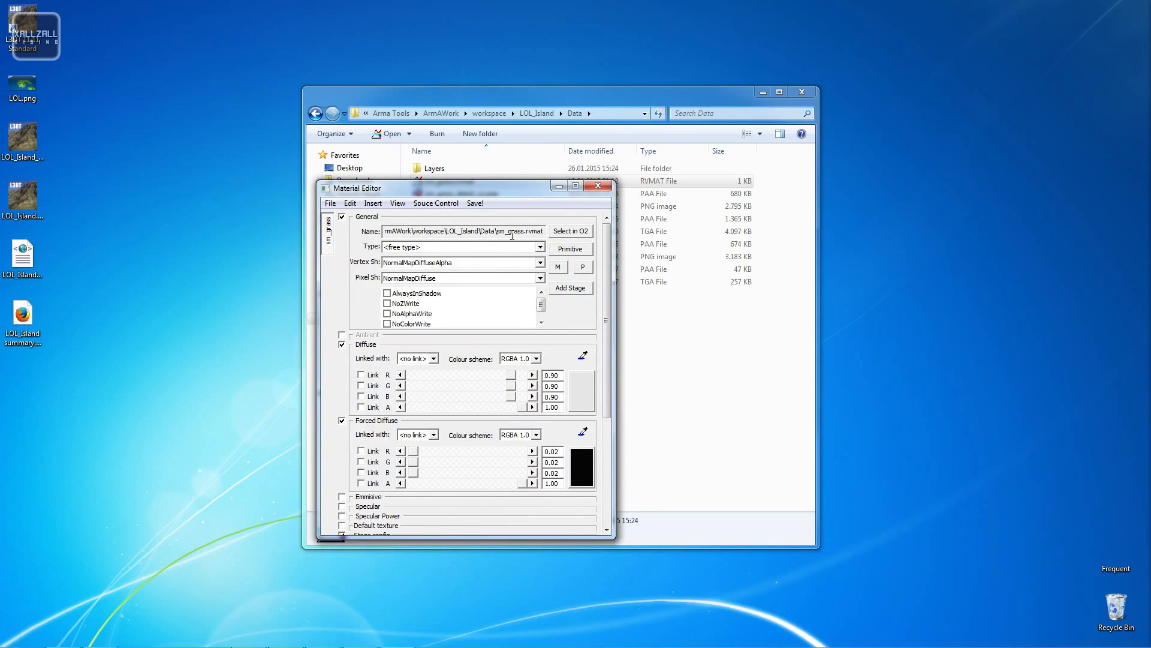
double_click(461, 233)
left_click_drag(505, 231, 542, 234)
left_click(599, 186)
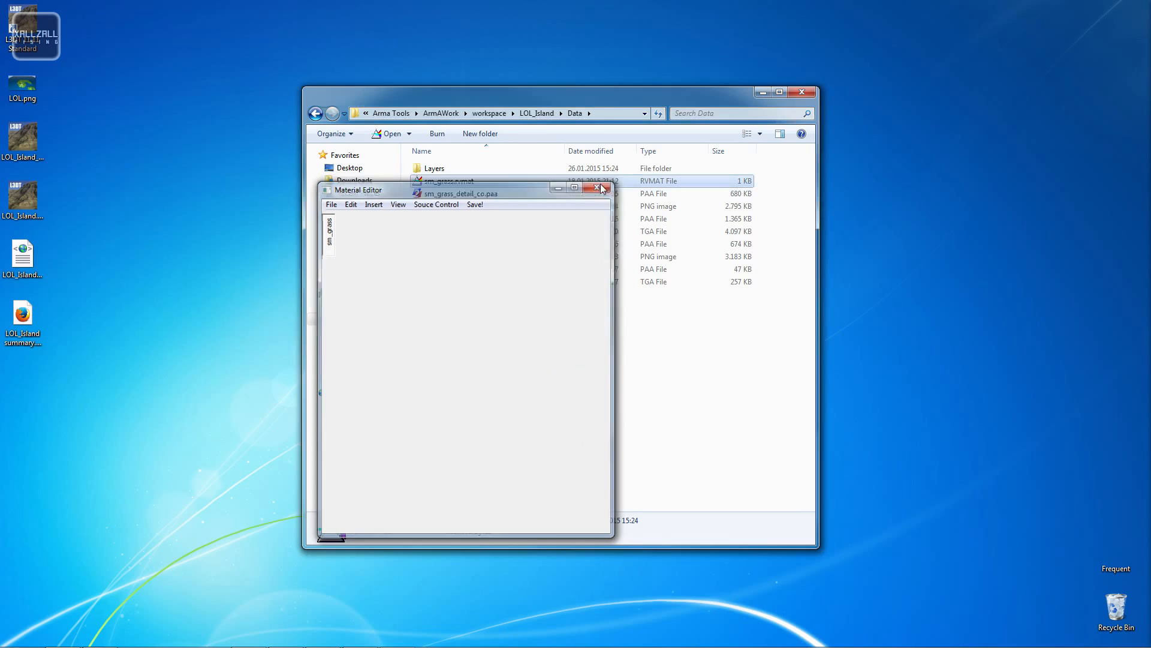
- Open sm_grass.rvmat in Notepad++ and replace all tut_samplemap occurrences with LOL_Island
right_click(447, 181)
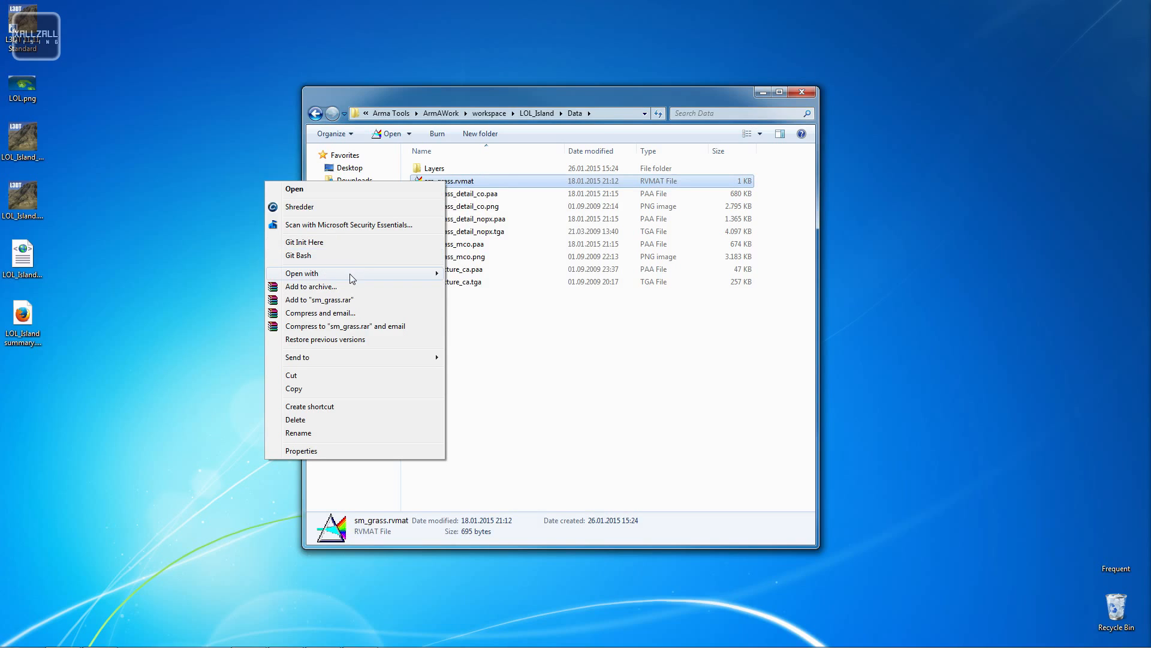
mouse_move(352, 278)
left_click(157, 288)
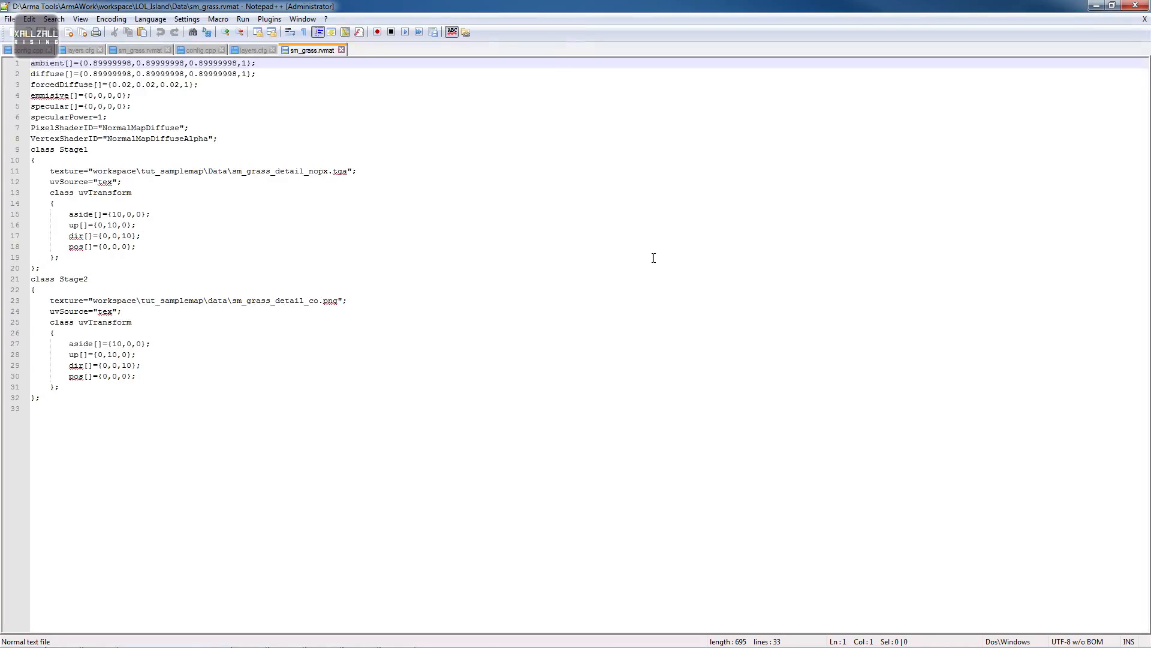
double_click(185, 170)
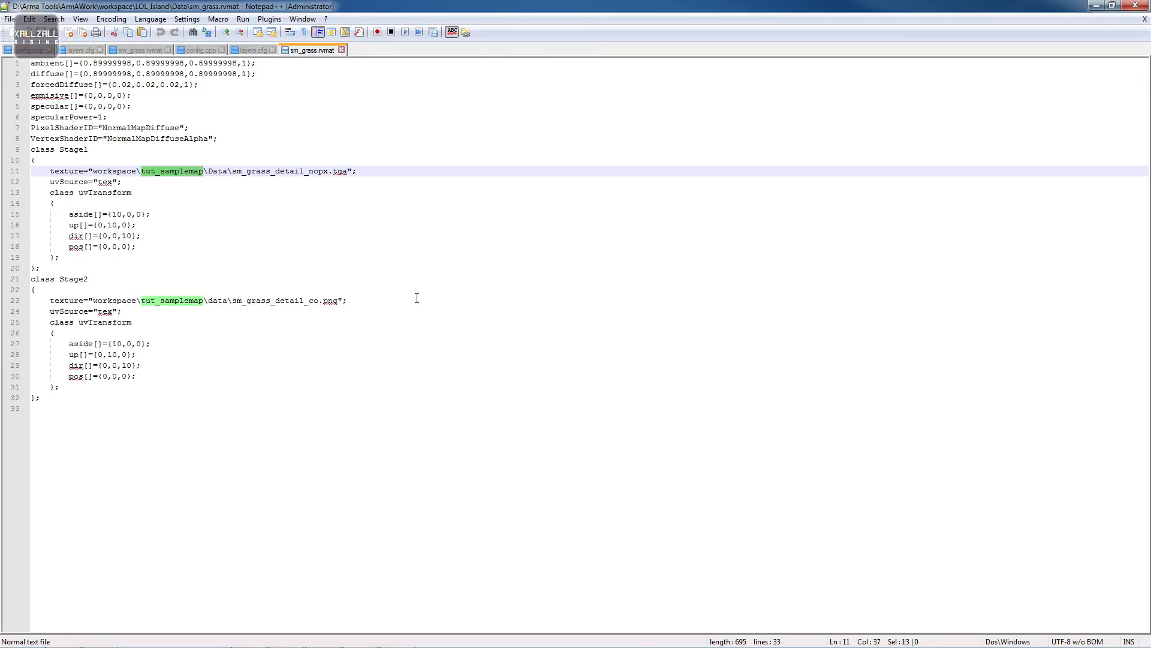
key("ctrl+f")
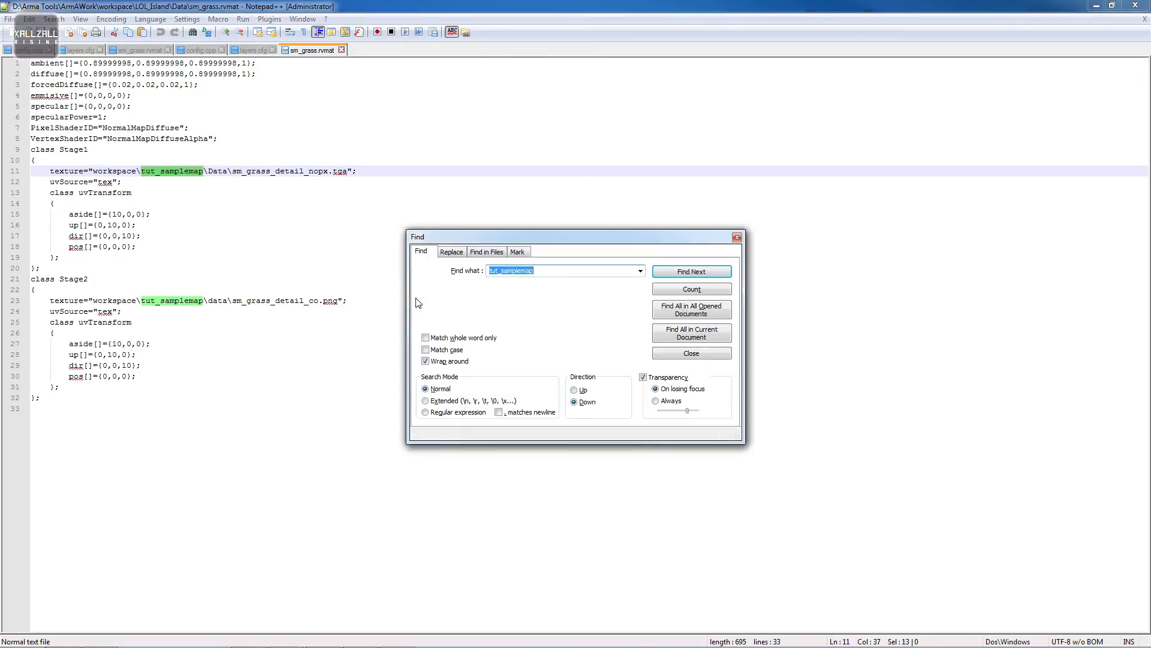
left_click(451, 252)
left_click(706, 307)
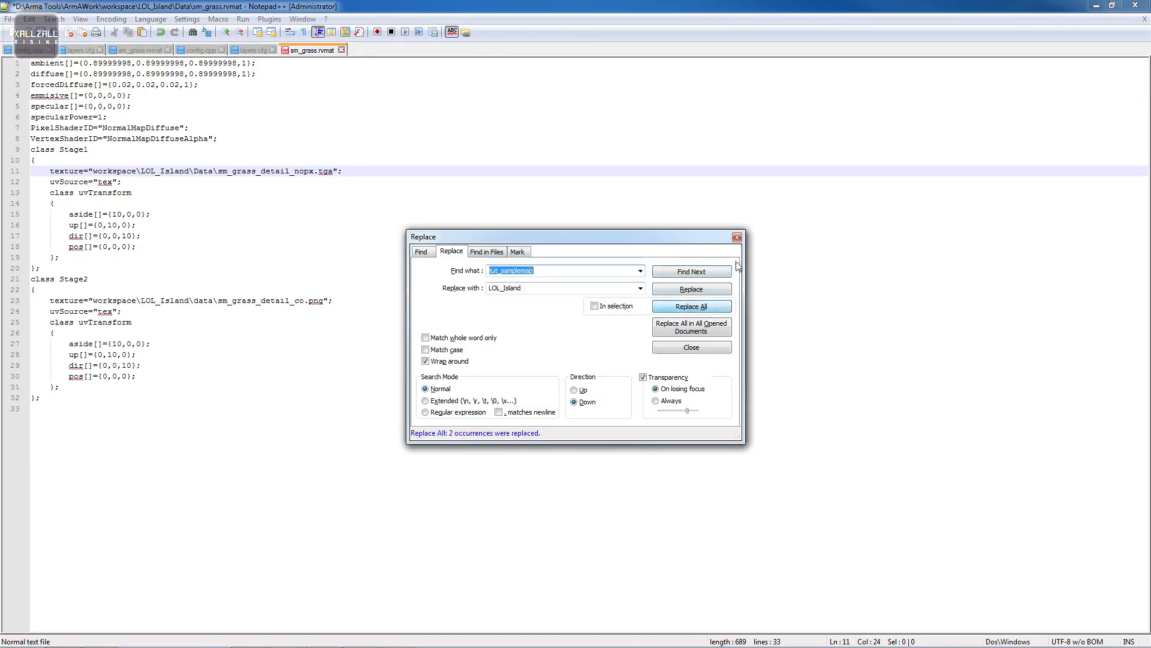
left_click(737, 237)
- Save sm_grass.rvmat and close the editor
key("ctrl+s")
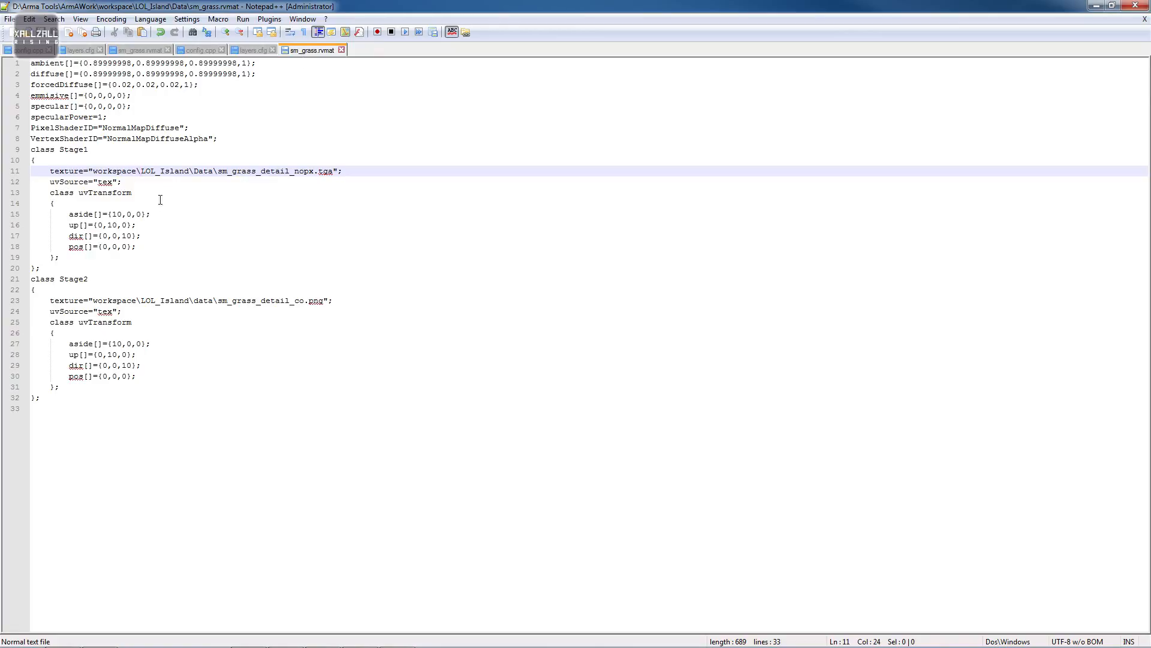
double_click(167, 172)
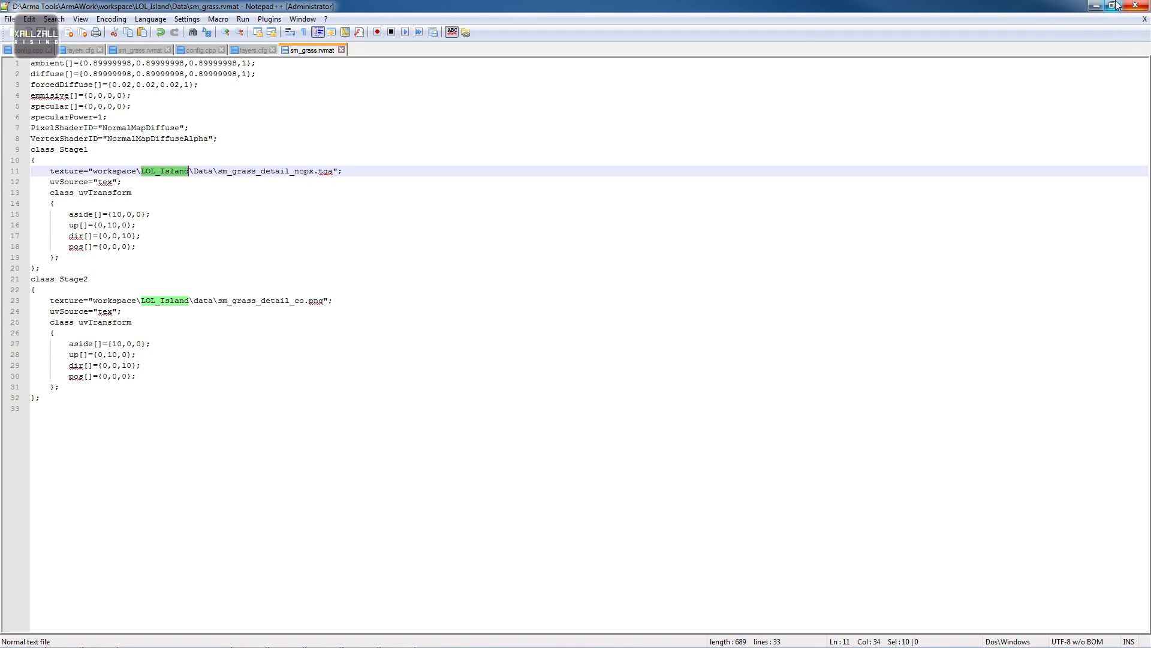
left_click(1137, 6)
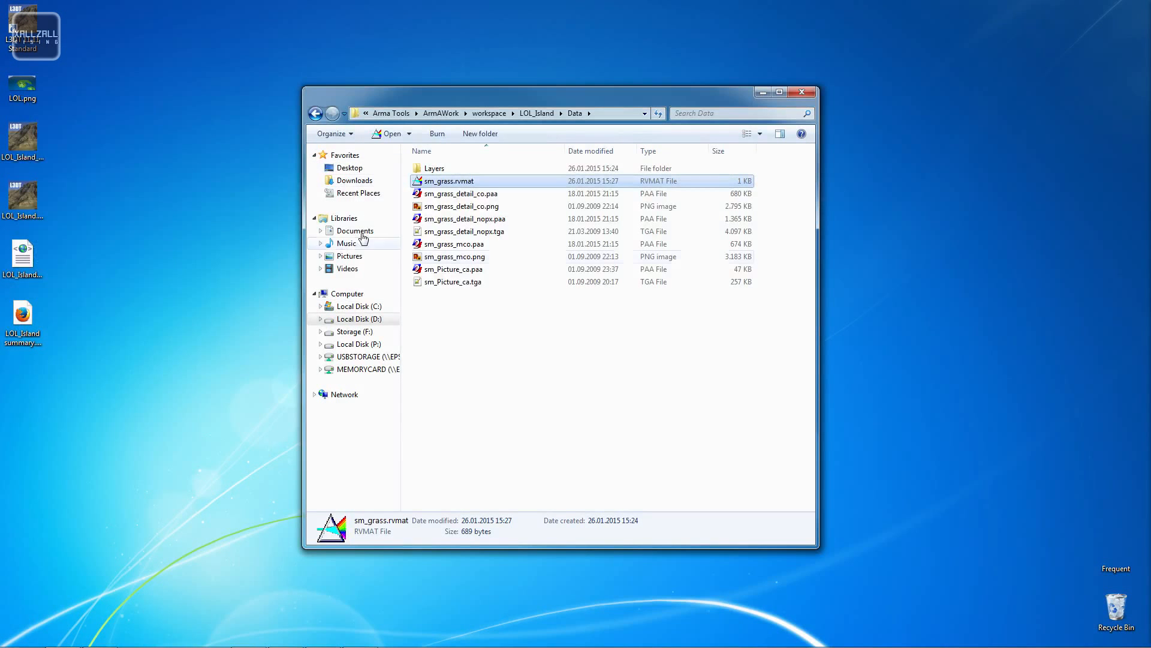
- Check the Data Layers folder, then launch Visitor3 from the Arma Tools Visitor 3 folder
left_click(443, 161)
double_click(443, 168)
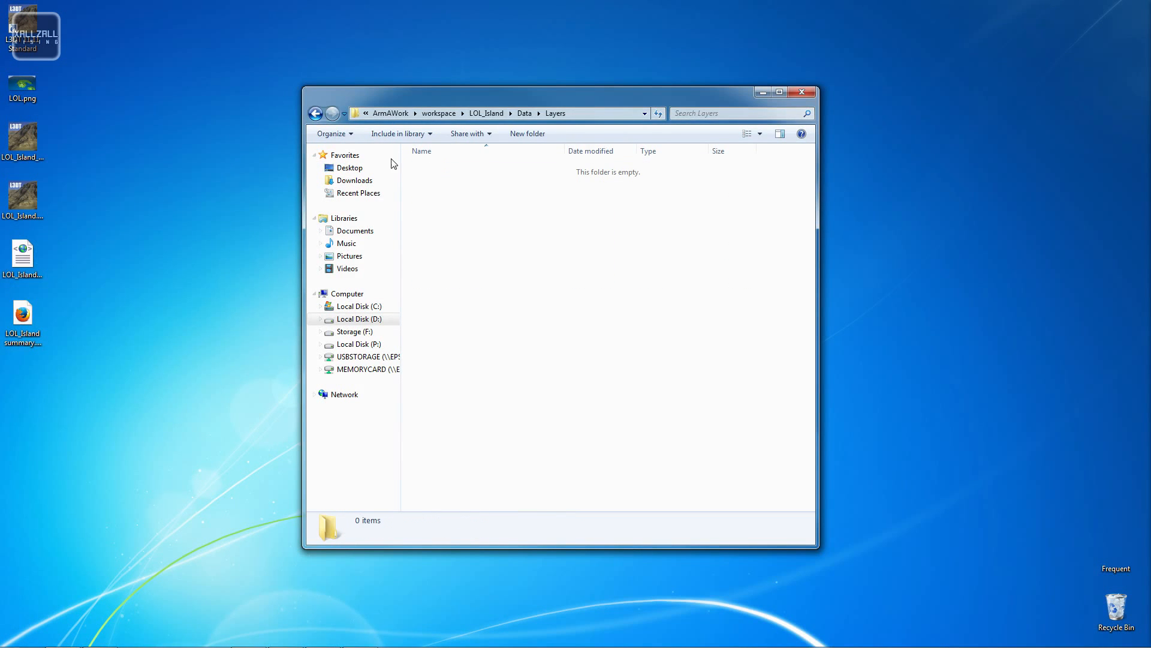
double_click(313, 114)
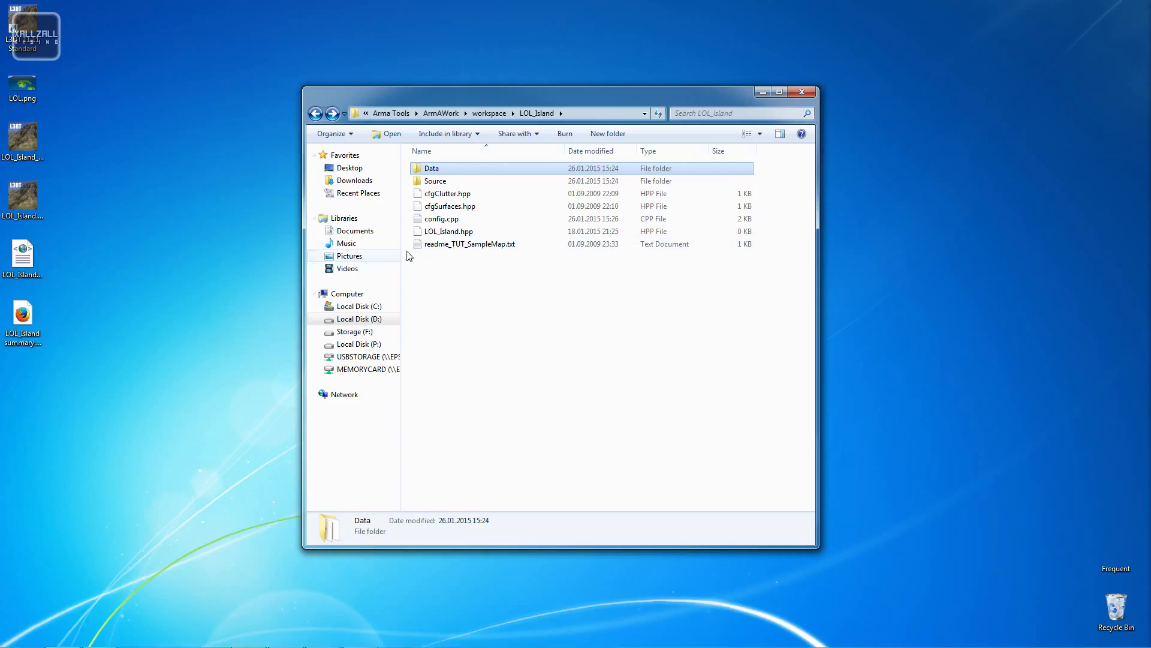
left_click(316, 113)
left_click(316, 114)
left_click(316, 113)
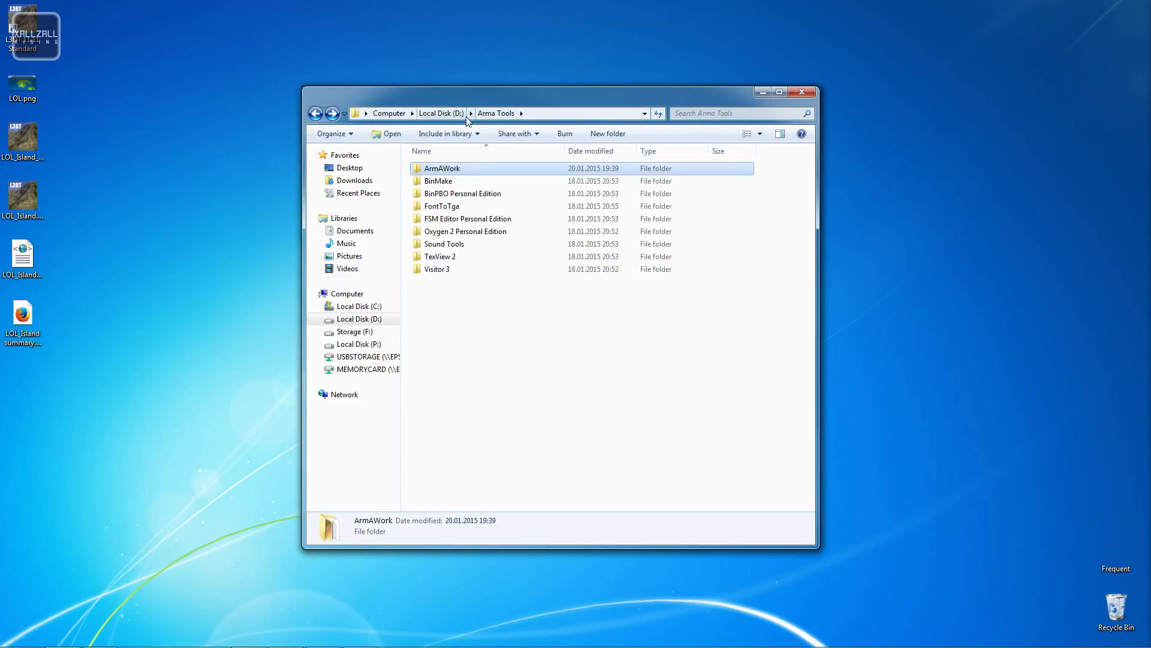
double_click(456, 274)
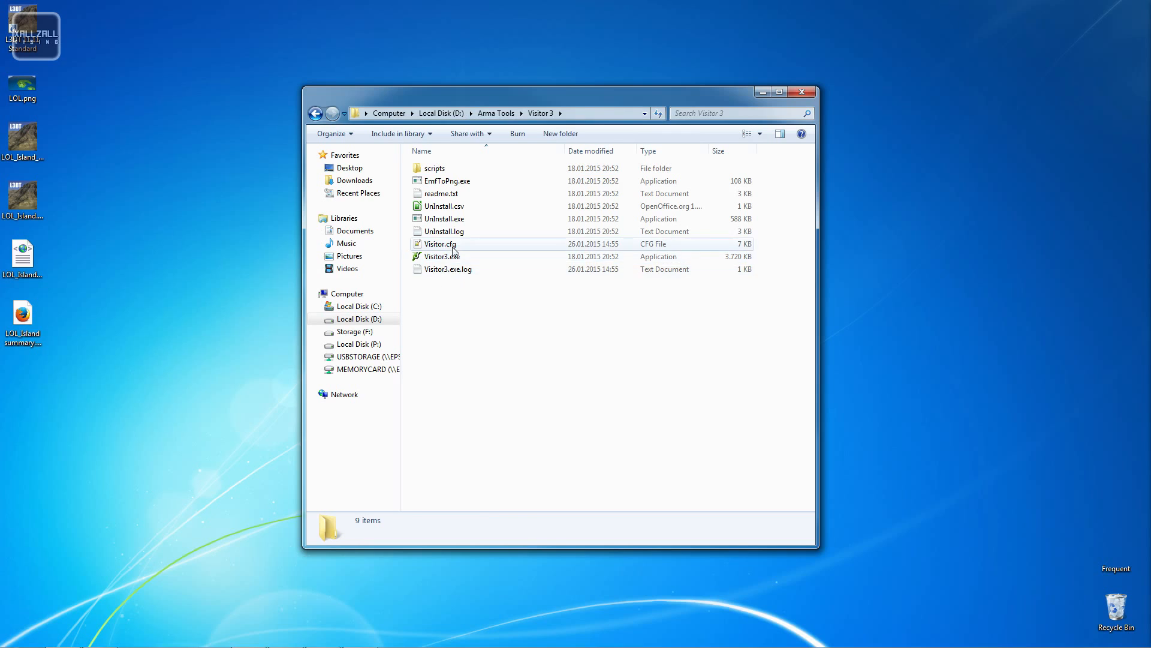
double_click(462, 257)
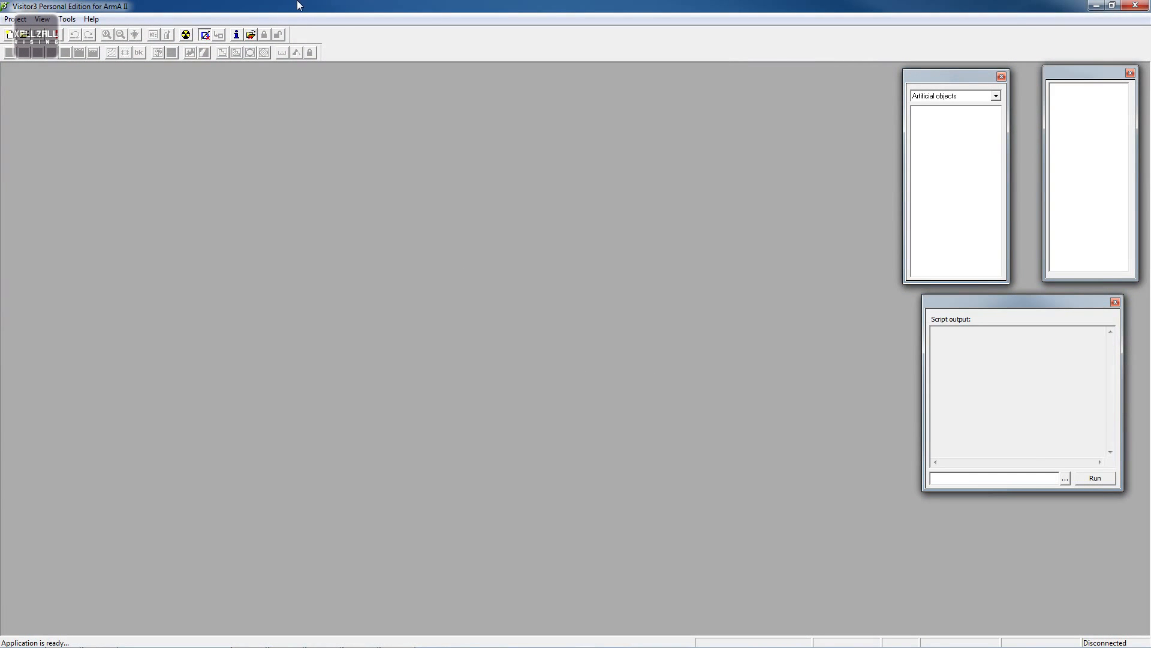
- Start a new project with a 512 x 512 terrain grid and 10 m cell size
left_click(15, 19)
left_click(24, 27)
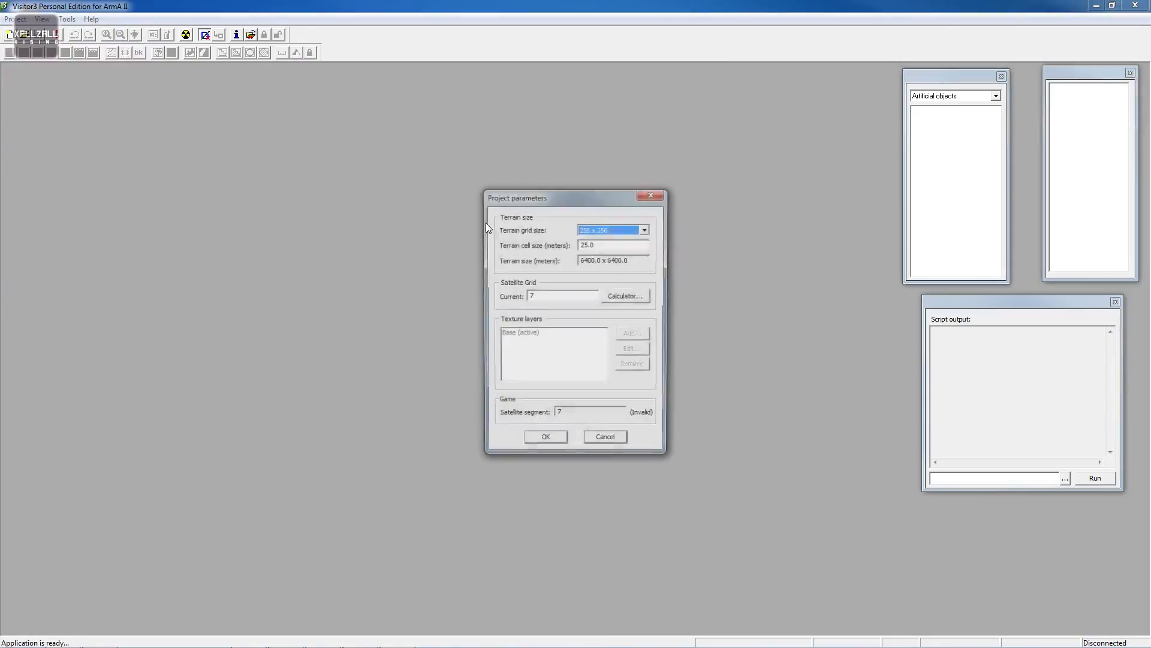
left_click(611, 234)
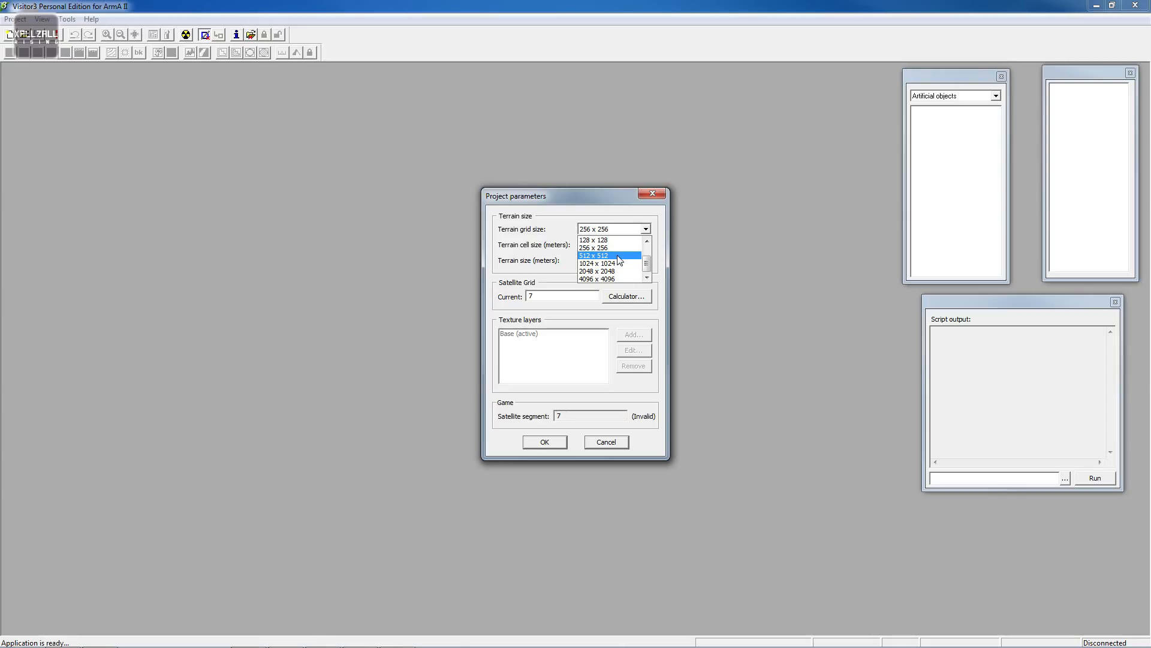
left_click(619, 256)
double_click(597, 242)
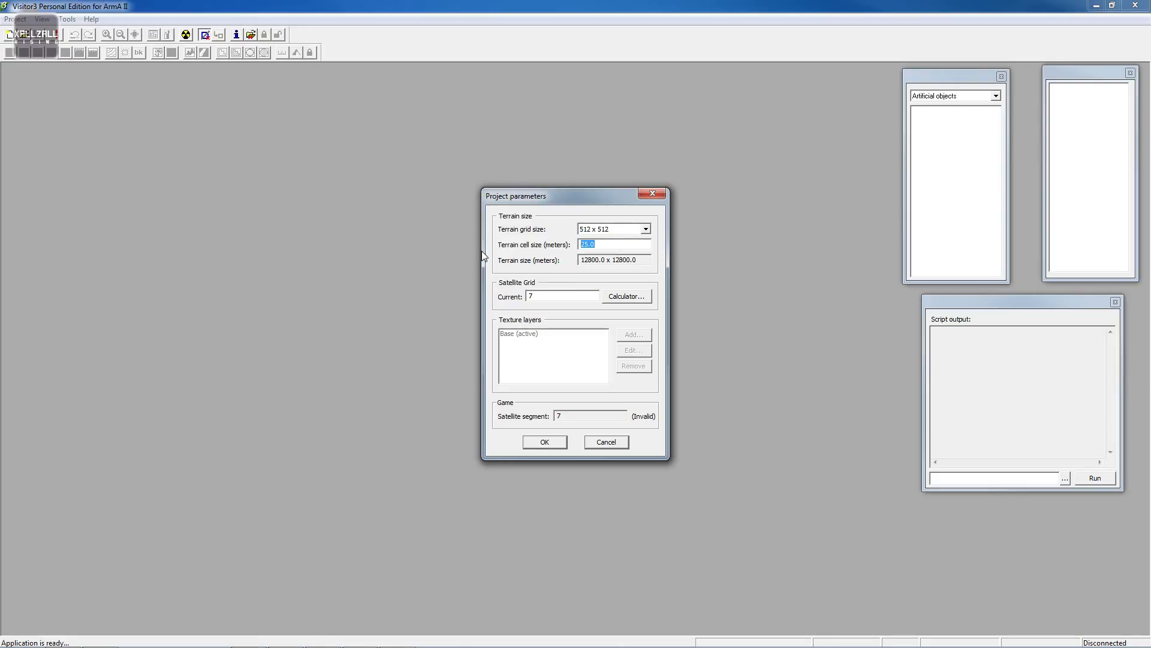
type("10")
- Calculate the satellite grid for a 5120 pixel image, apply the proposed values, and confirm the project parameters
left_click(626, 300)
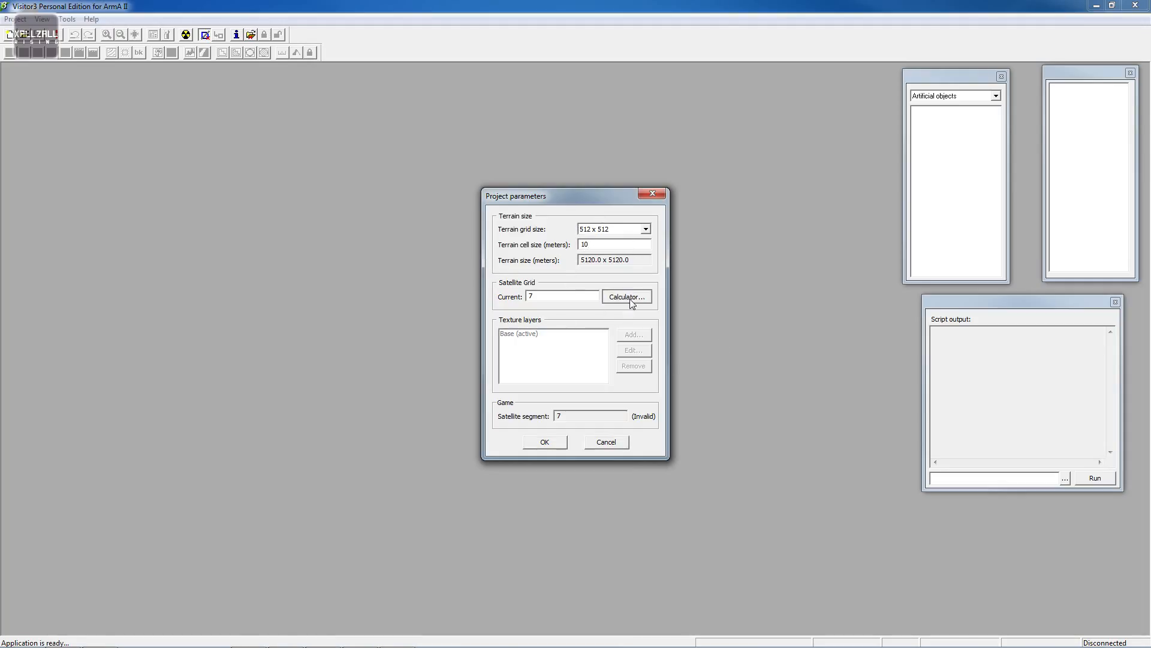
left_click_drag(596, 222, 601, 303)
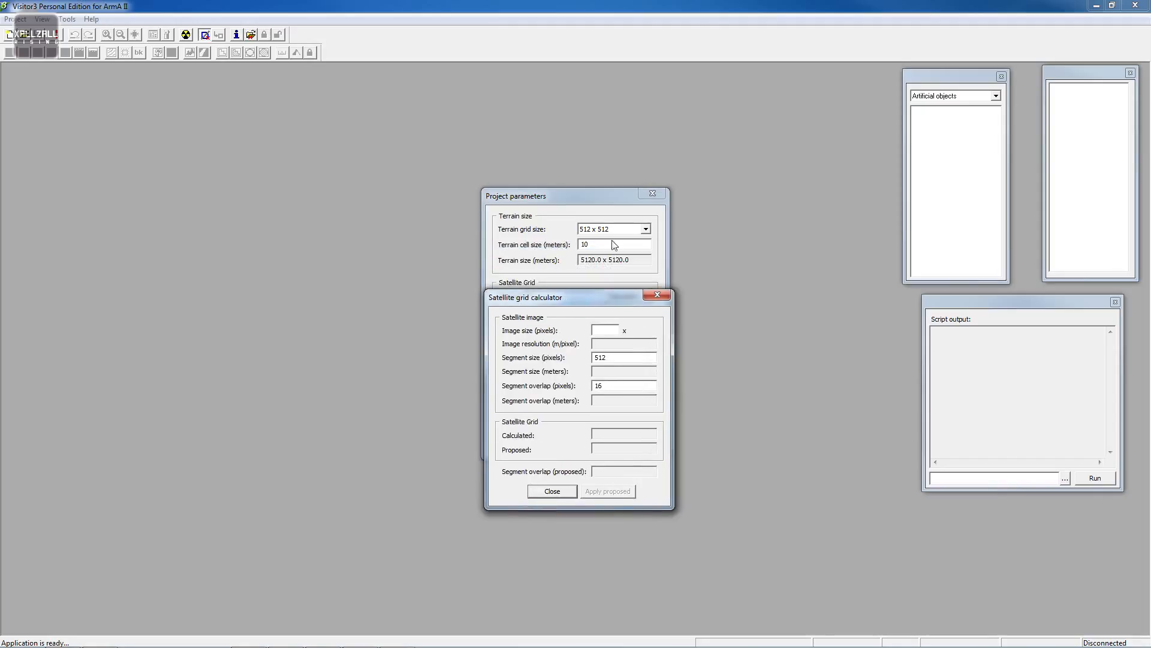
type("5120")
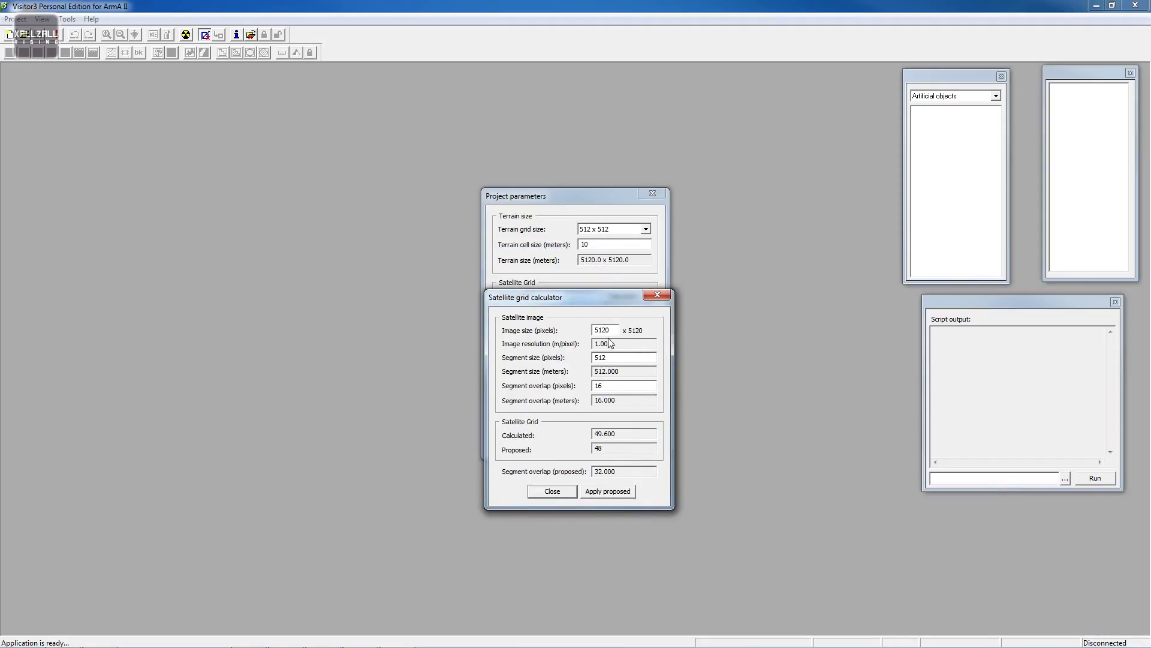
left_click(611, 492)
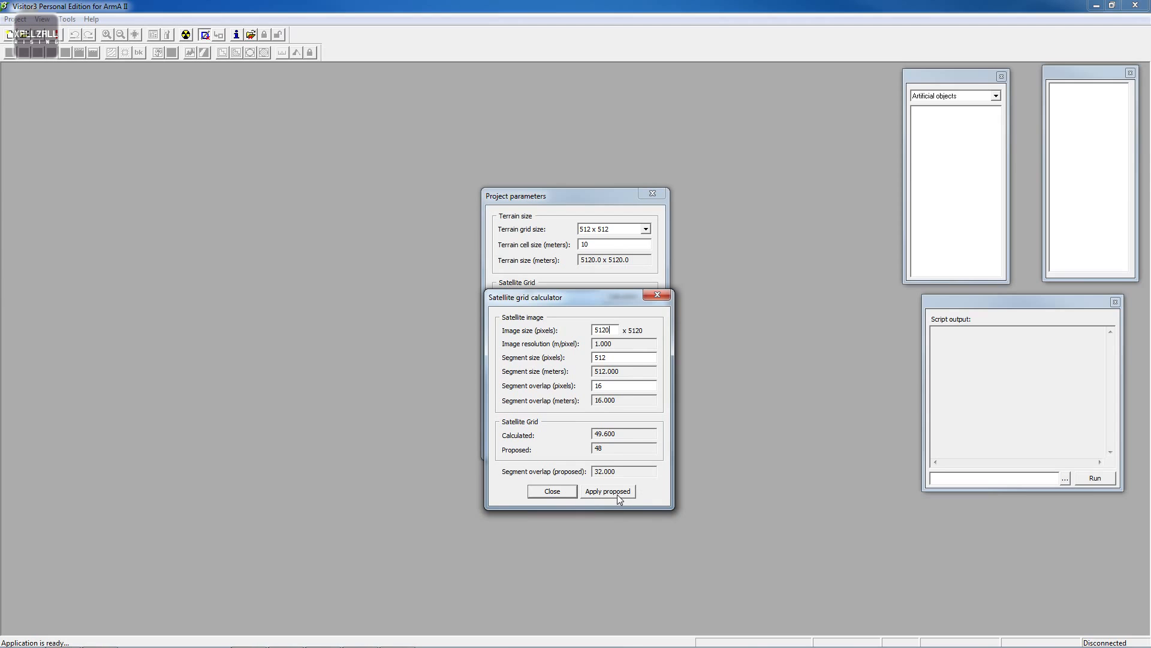
left_click(567, 495)
left_click(557, 444)
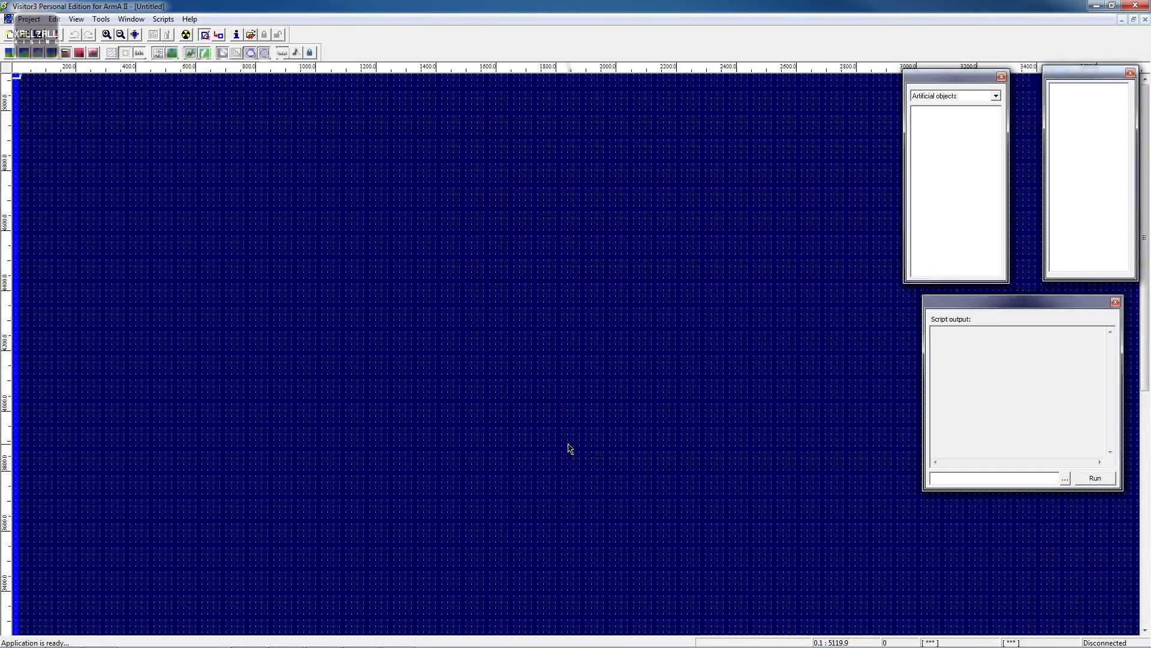
- Import terrain from the XYZ file LOL_Island.xyz in the LOL_Island Source terrain folder of the workspace
left_click(29, 19)
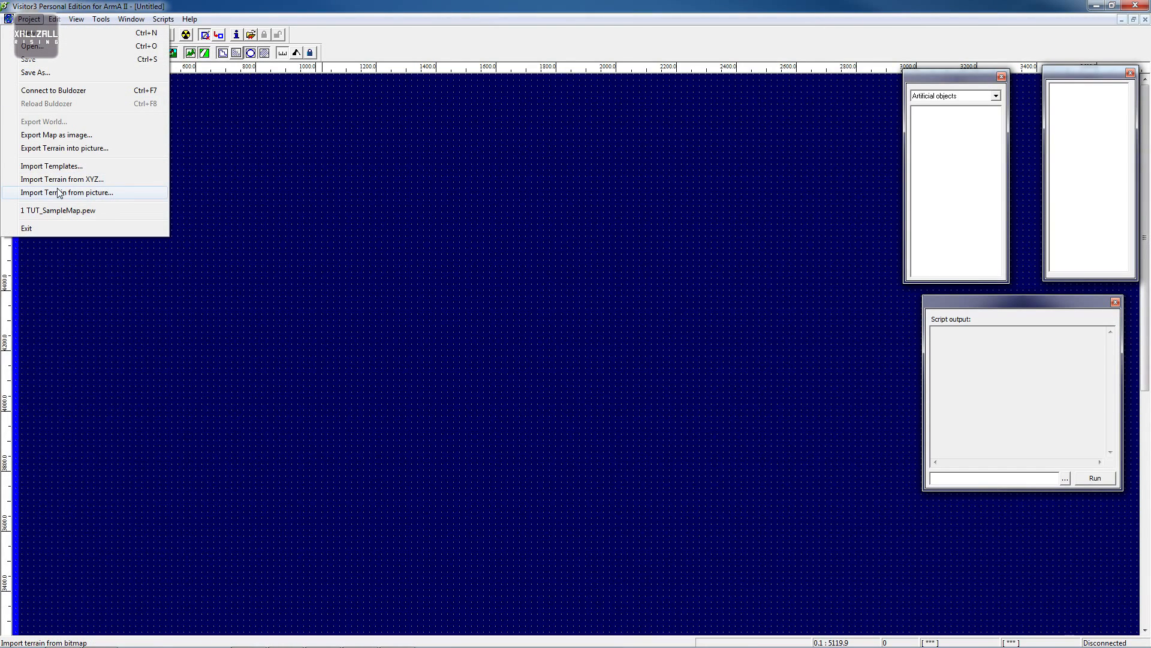
left_click(97, 180)
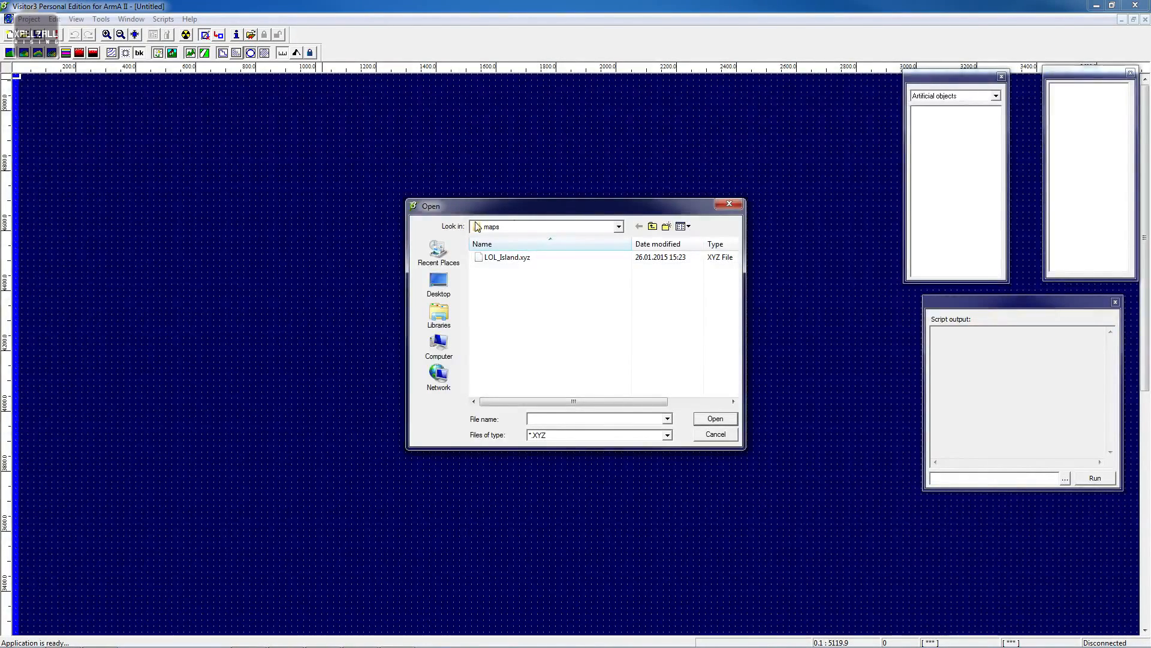
left_click(511, 259)
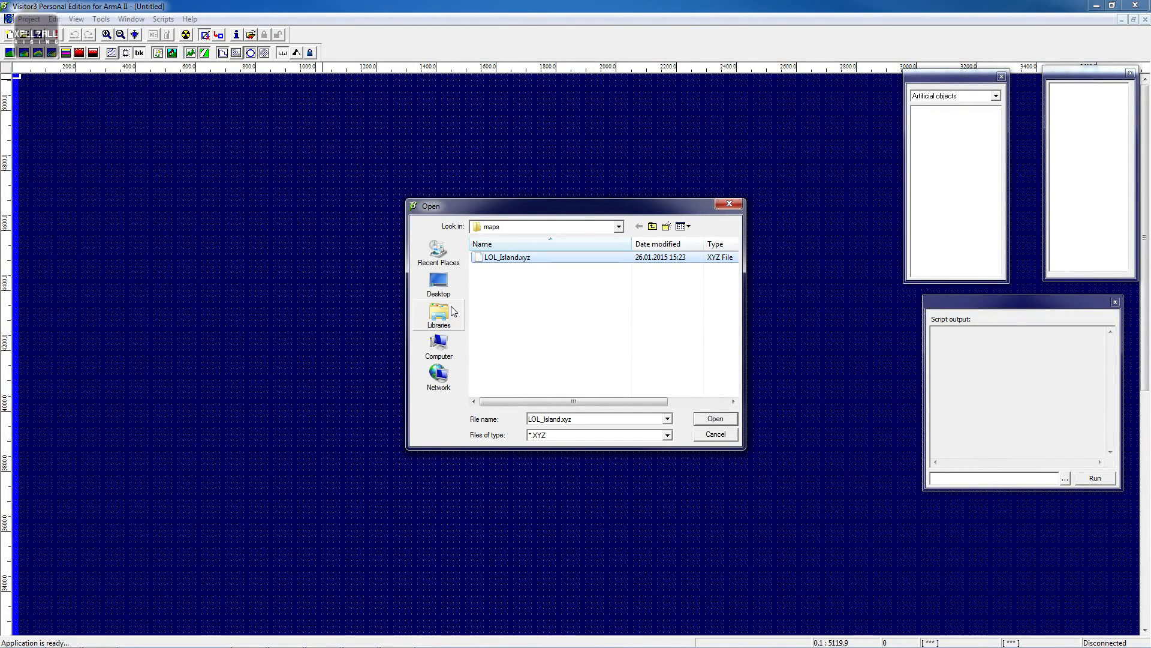
left_click(652, 227)
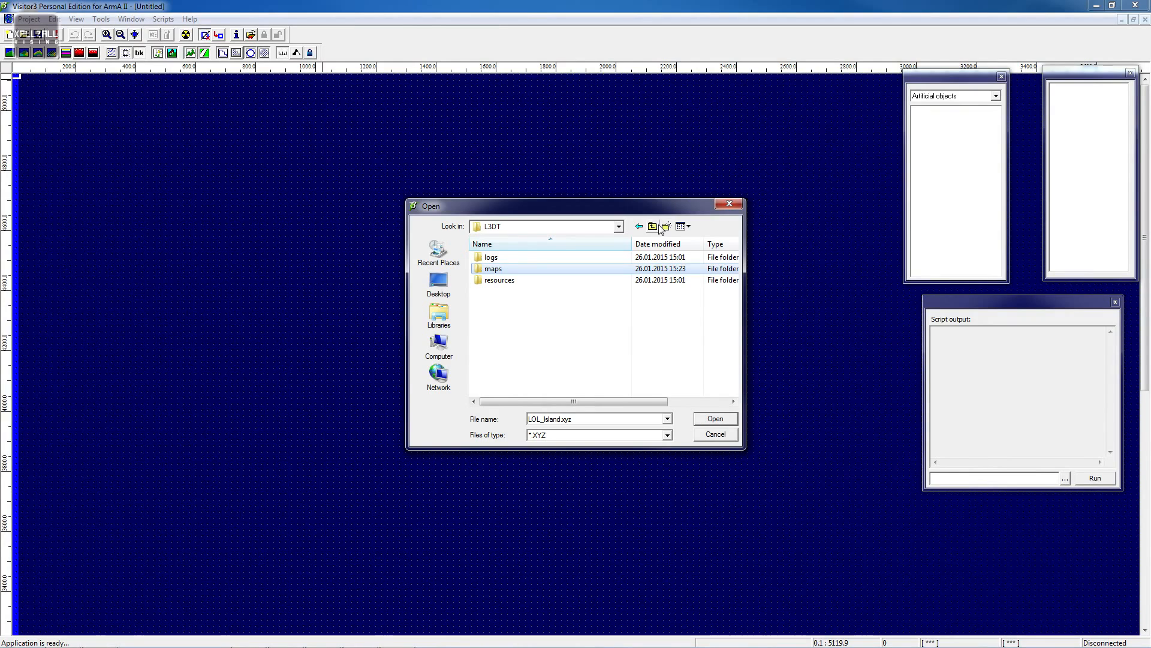
left_click(652, 227)
left_click(439, 345)
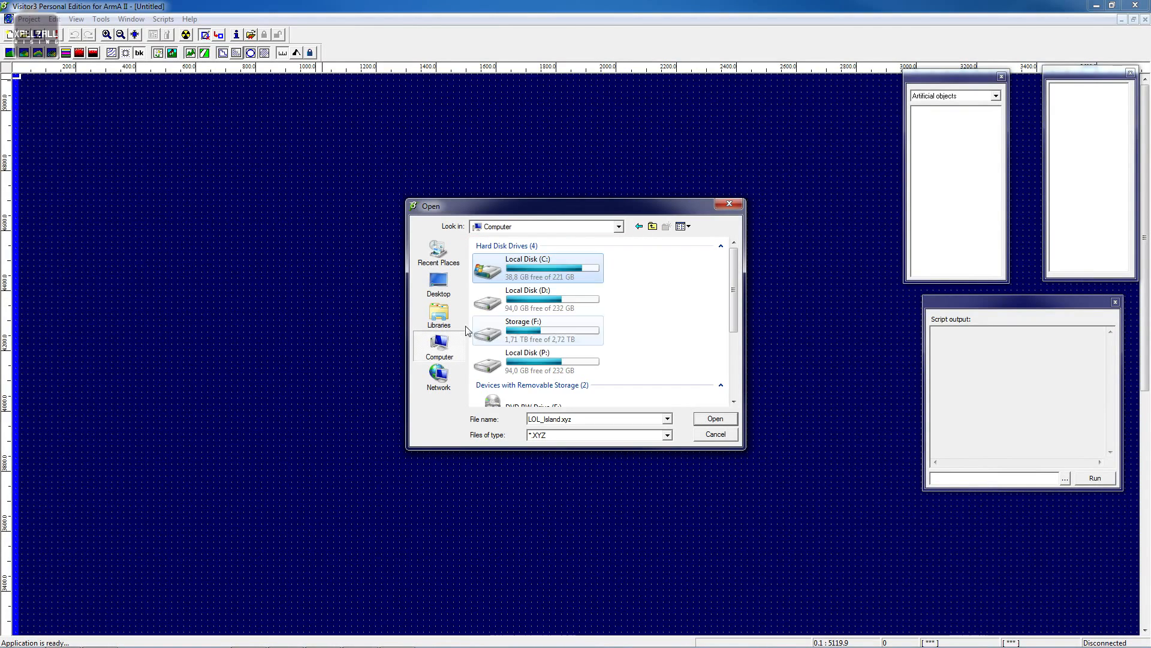
double_click(570, 269)
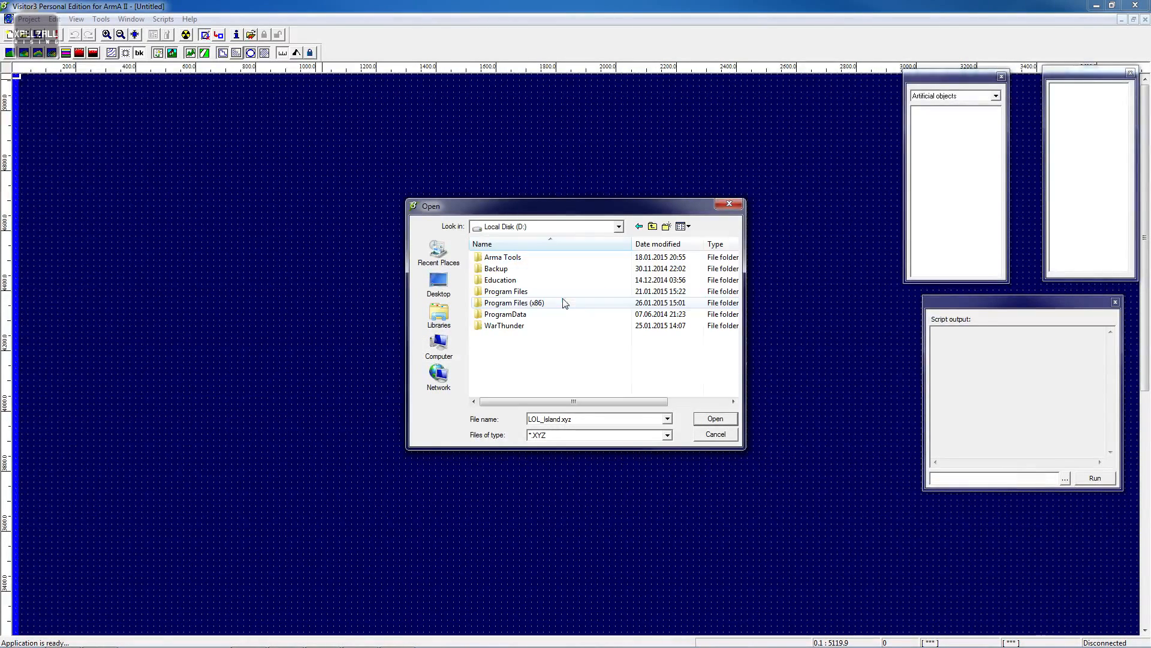
double_click(563, 258)
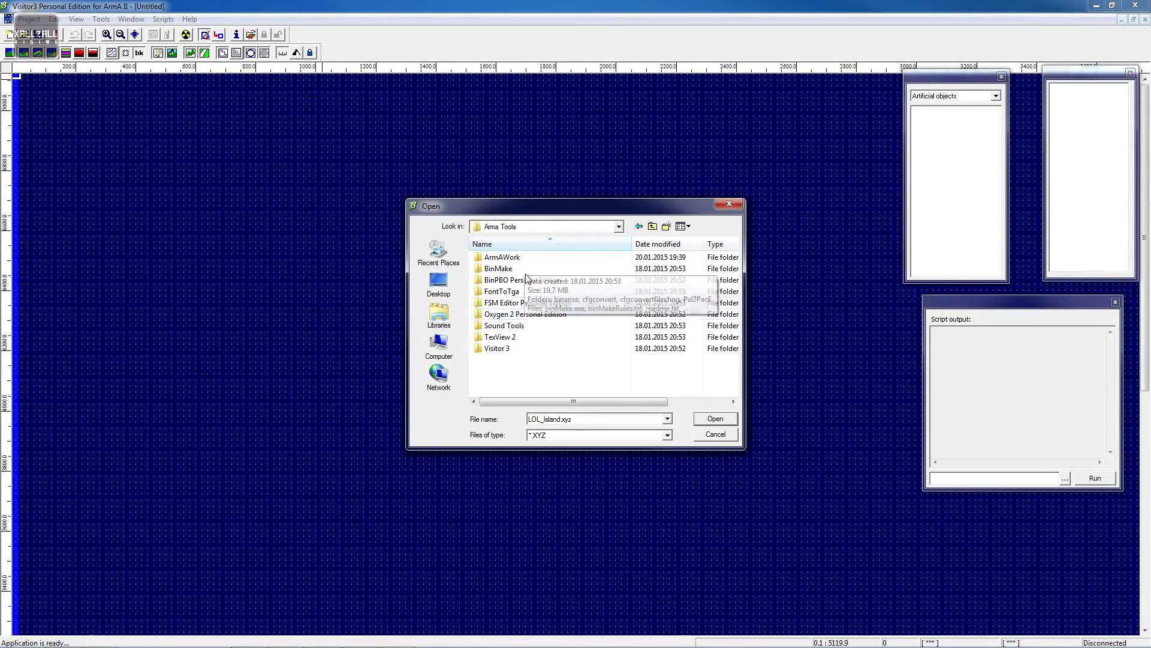
double_click(528, 259)
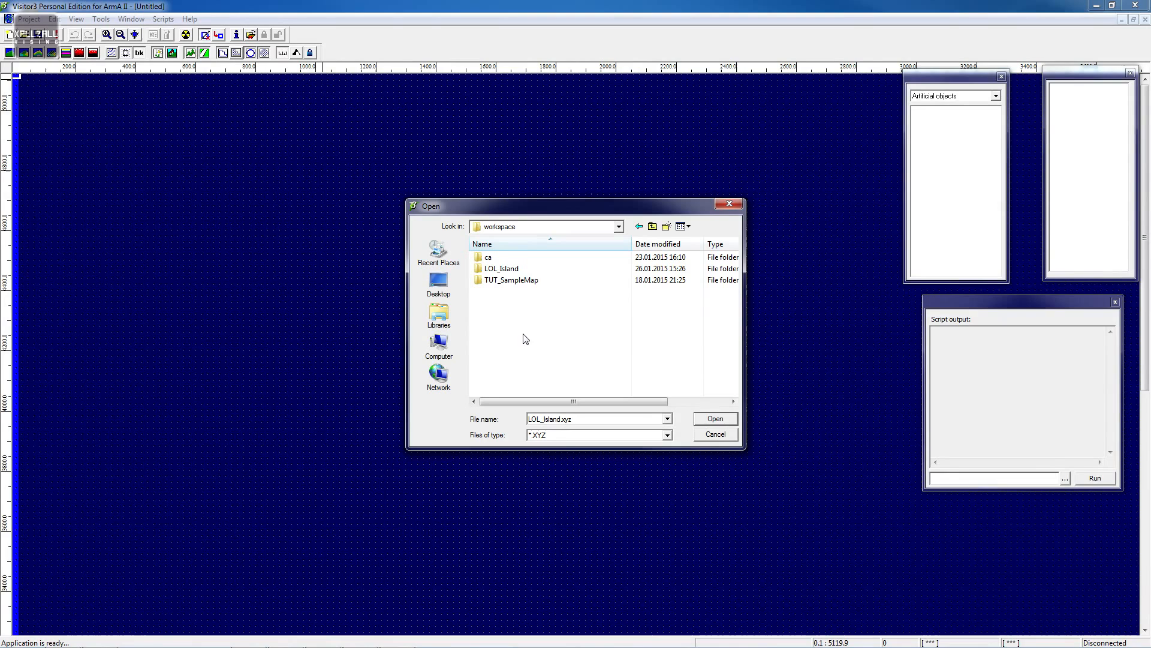
double_click(510, 268)
double_click(514, 269)
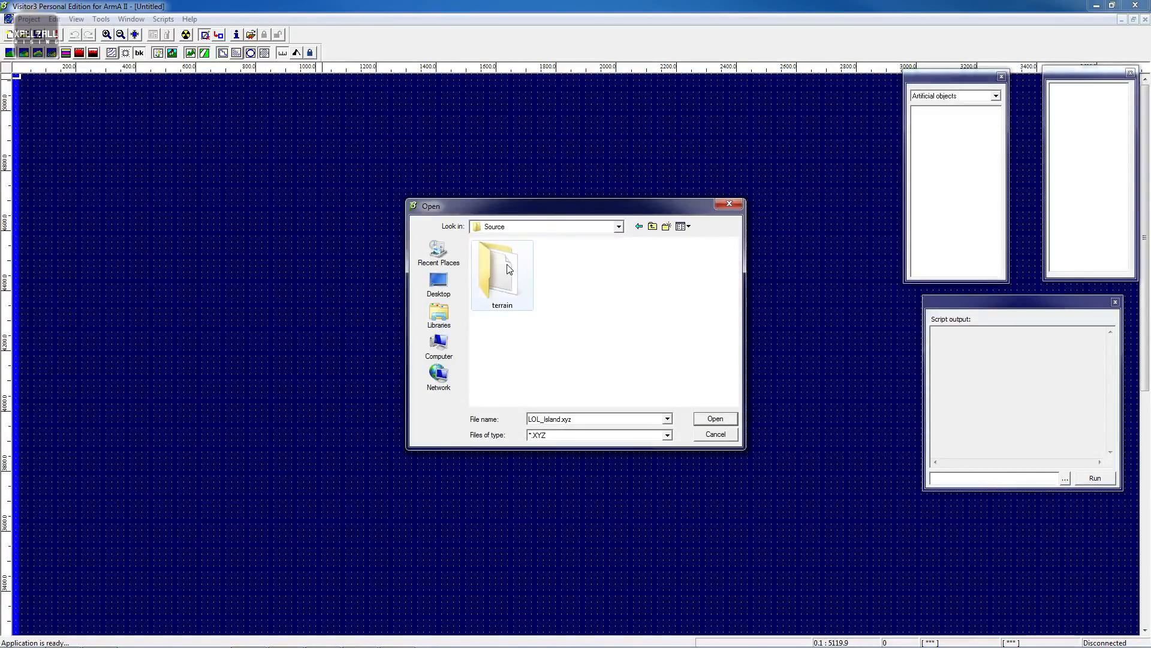
double_click(507, 269)
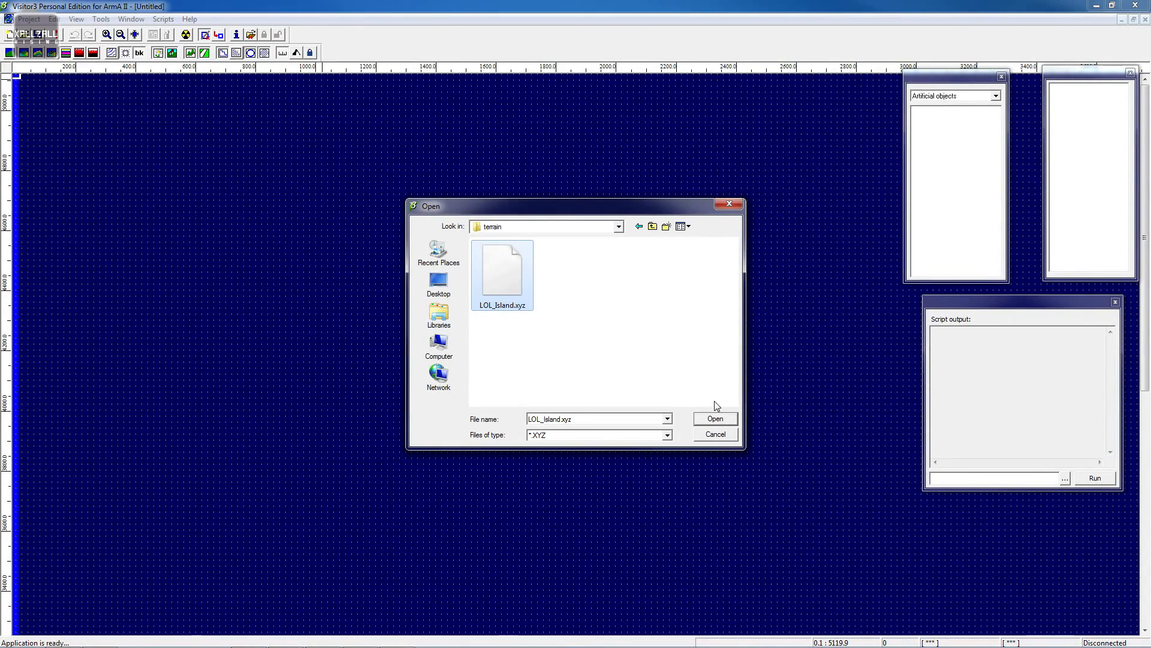
left_click(716, 419)
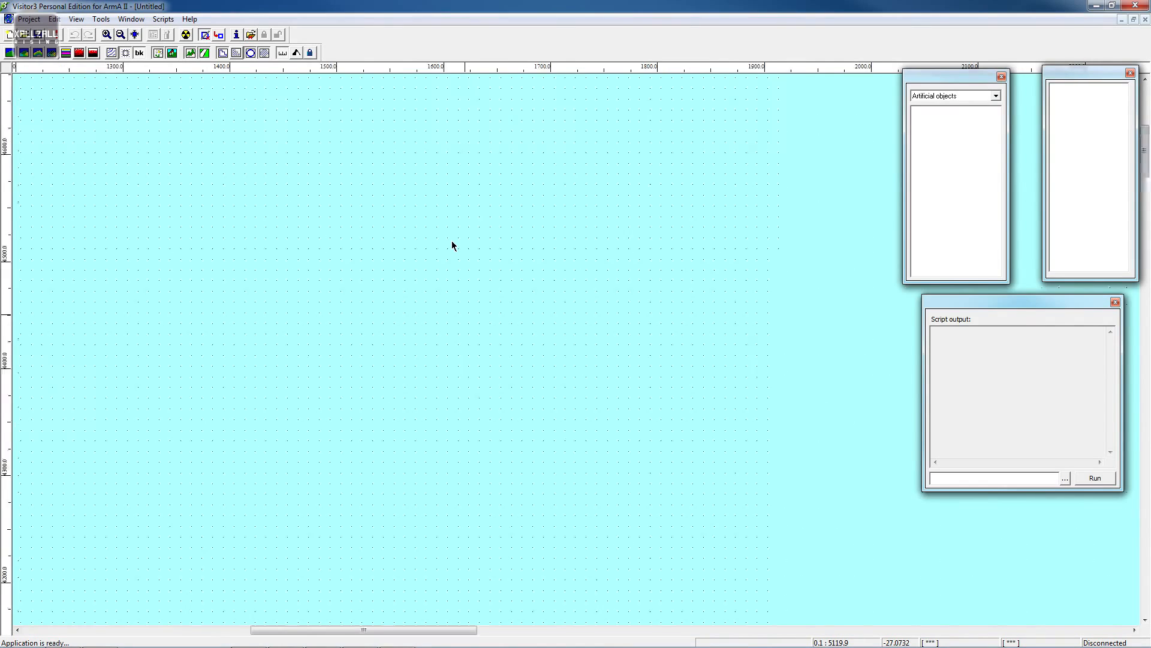
- Examine the imported terrain across the map view
scroll(454, 247, "up", 1)
middle_click_drag(469, 263, 506, 160)
scroll(495, 252, "up", 10)
middle_click_drag(470, 302, 473, 259)
left_click(63, 53)
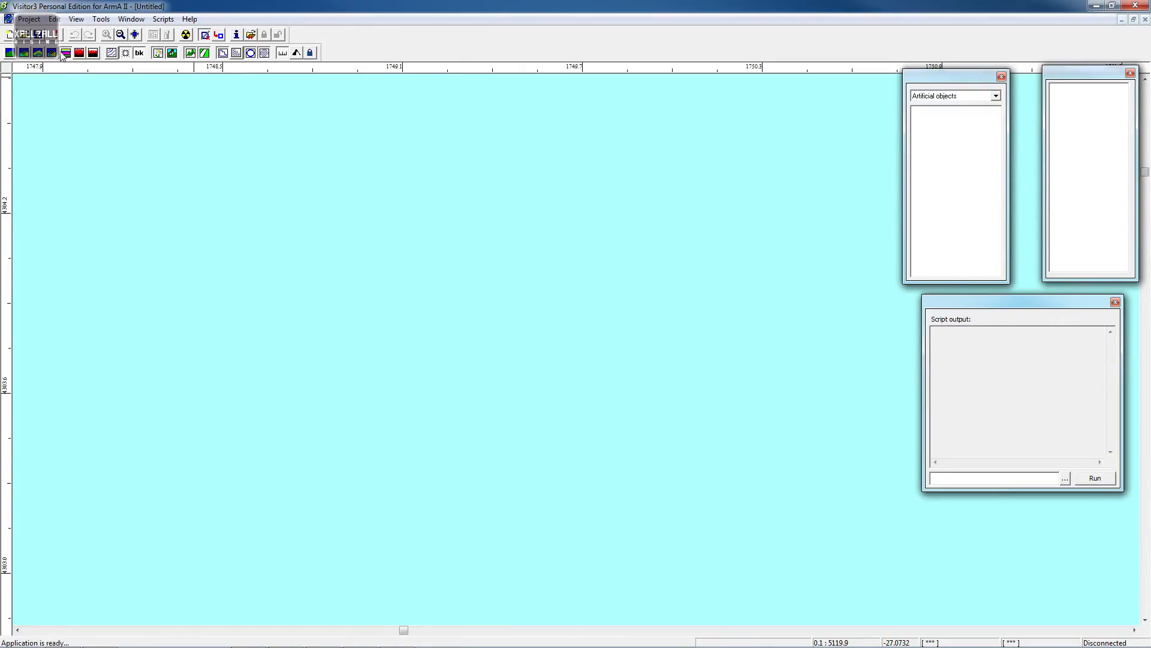
left_click(52, 56)
left_click(68, 54)
middle_click_drag(362, 510, 300, 228)
middle_click_drag(349, 420, 335, 96)
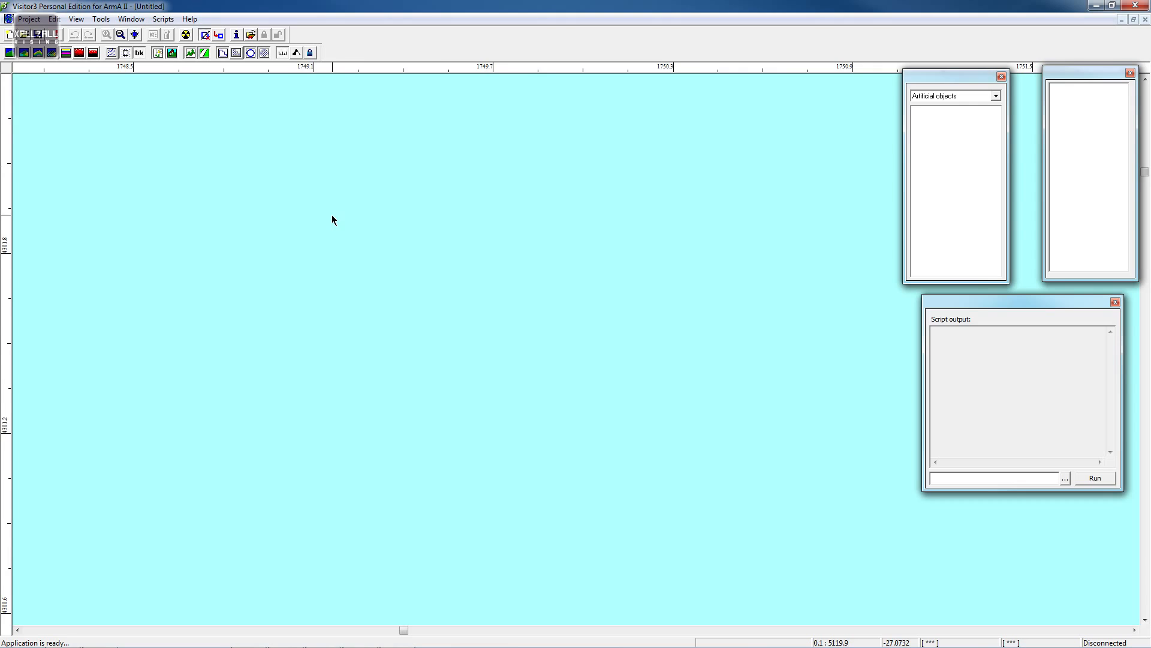
scroll(332, 216, "down", 12)
scroll(332, 216, "up", 12)
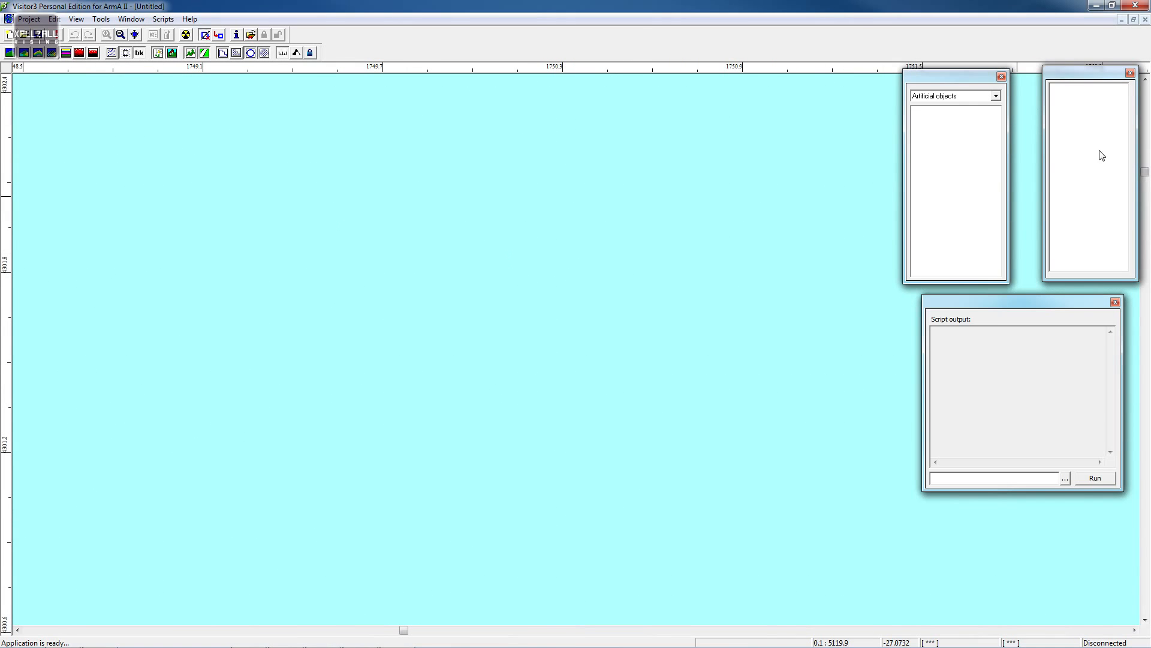
left_click_drag(1144, 172, 1144, 544)
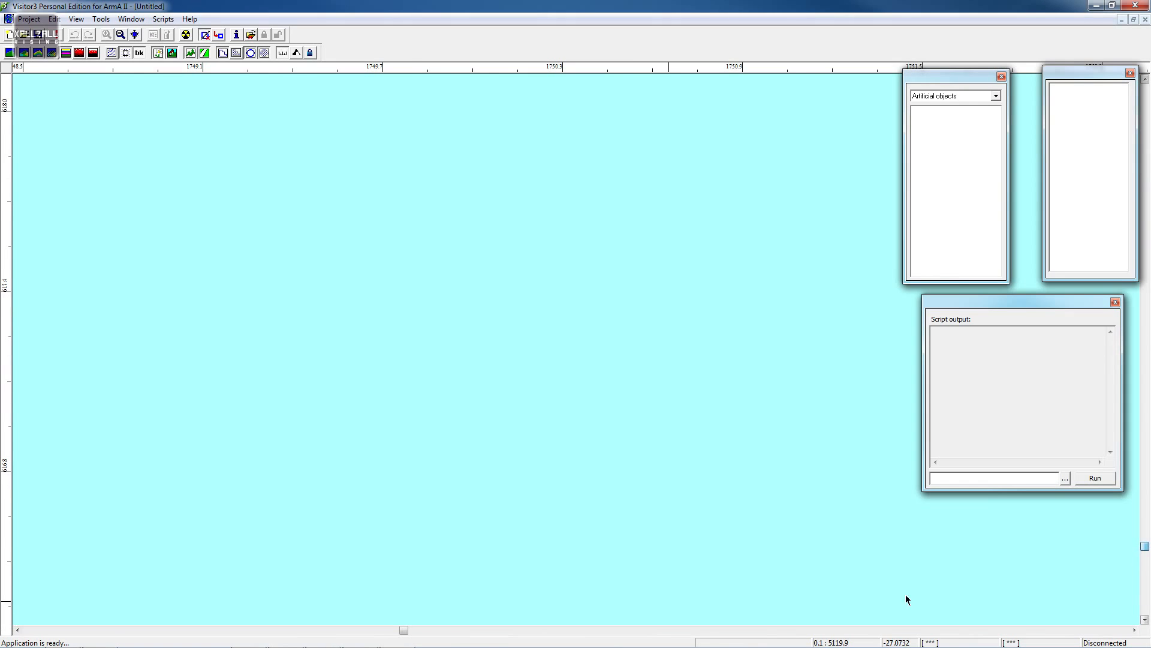
left_click_drag(404, 629, 451, 630)
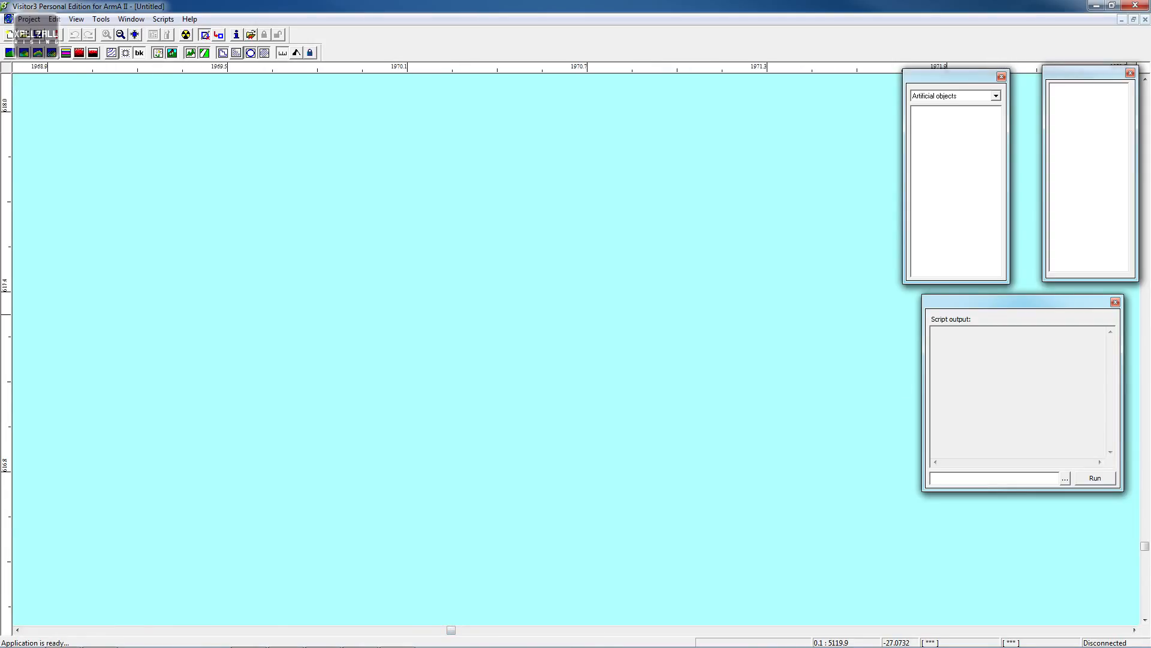
left_click_drag(1146, 546, 1141, 450)
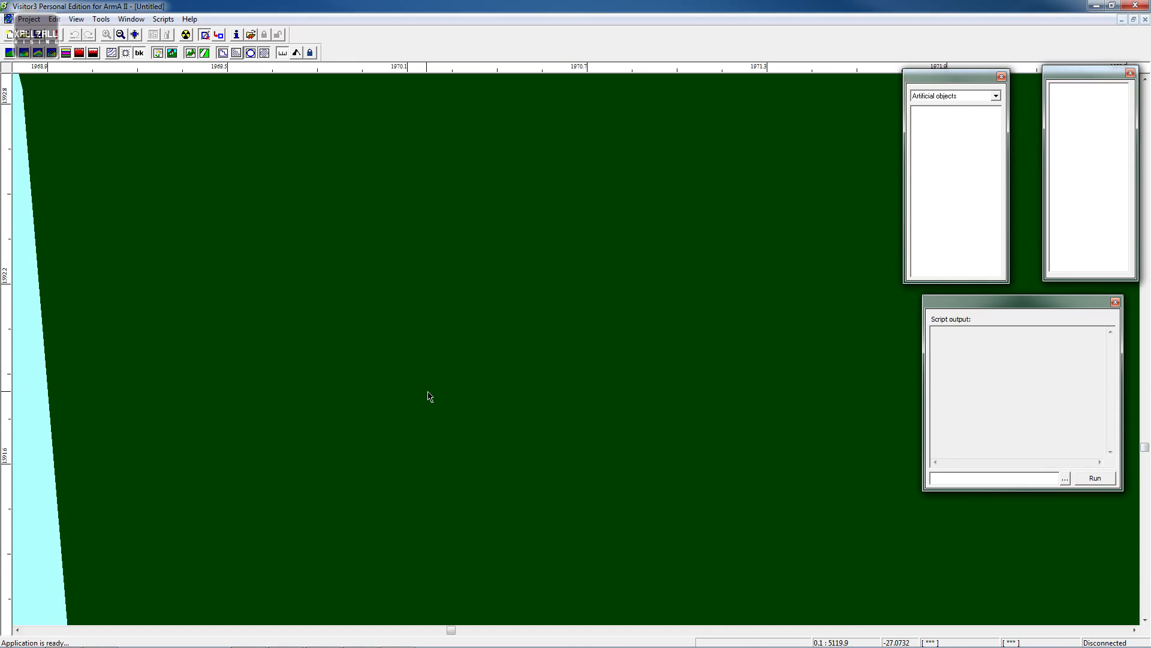
middle_click_drag(548, 272, 366, 365)
middle_click_drag(689, 233, 509, 414)
middle_click_drag(669, 228, 491, 443)
middle_click_drag(678, 216, 516, 462)
middle_click_drag(720, 252, 638, 401)
middle_click_drag(732, 273, 564, 474)
middle_click_drag(695, 278, 623, 423)
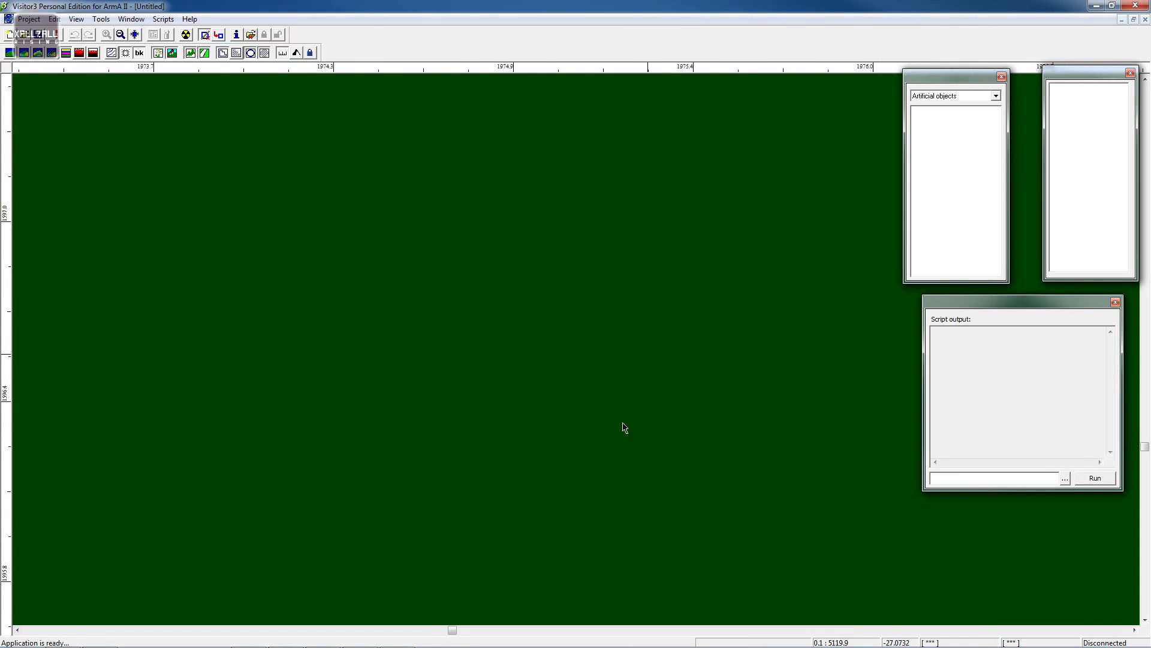
middle_click_drag(704, 361, 533, 555)
middle_click_drag(722, 359, 590, 461)
middle_click_drag(681, 370, 477, 615)
middle_click_drag(714, 222, 480, 486)
middle_click_drag(658, 227, 497, 525)
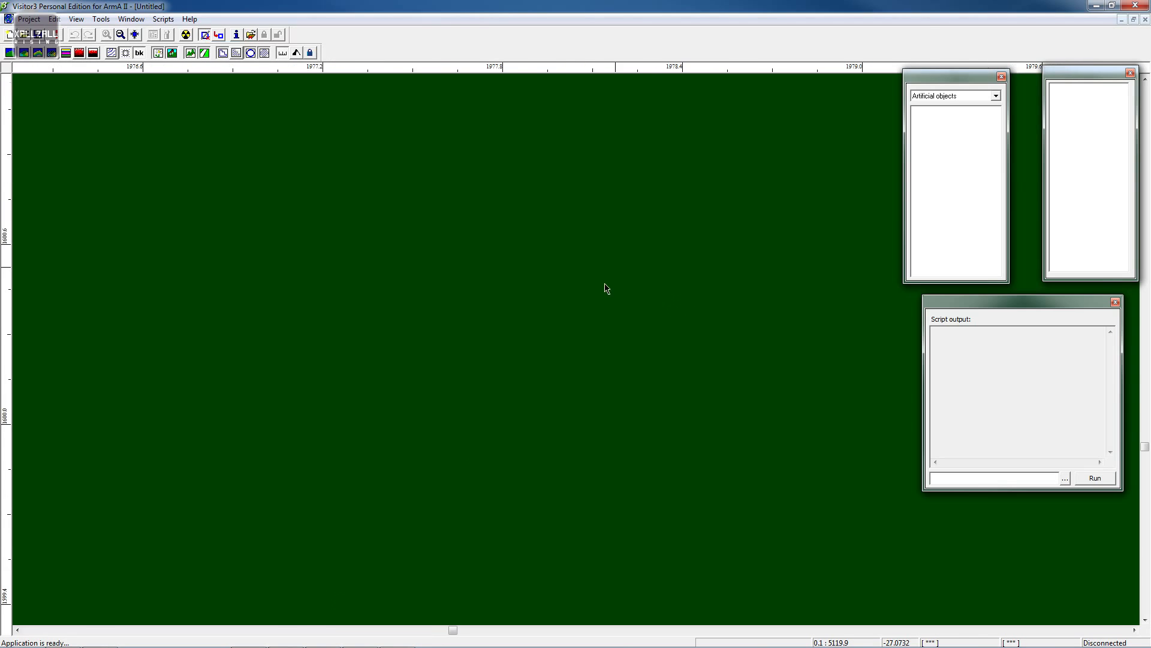
middle_click_drag(605, 287, 324, 590)
middle_click_drag(701, 357, 444, 587)
middle_click_drag(689, 264, 456, 522)
middle_click_drag(690, 222, 470, 541)
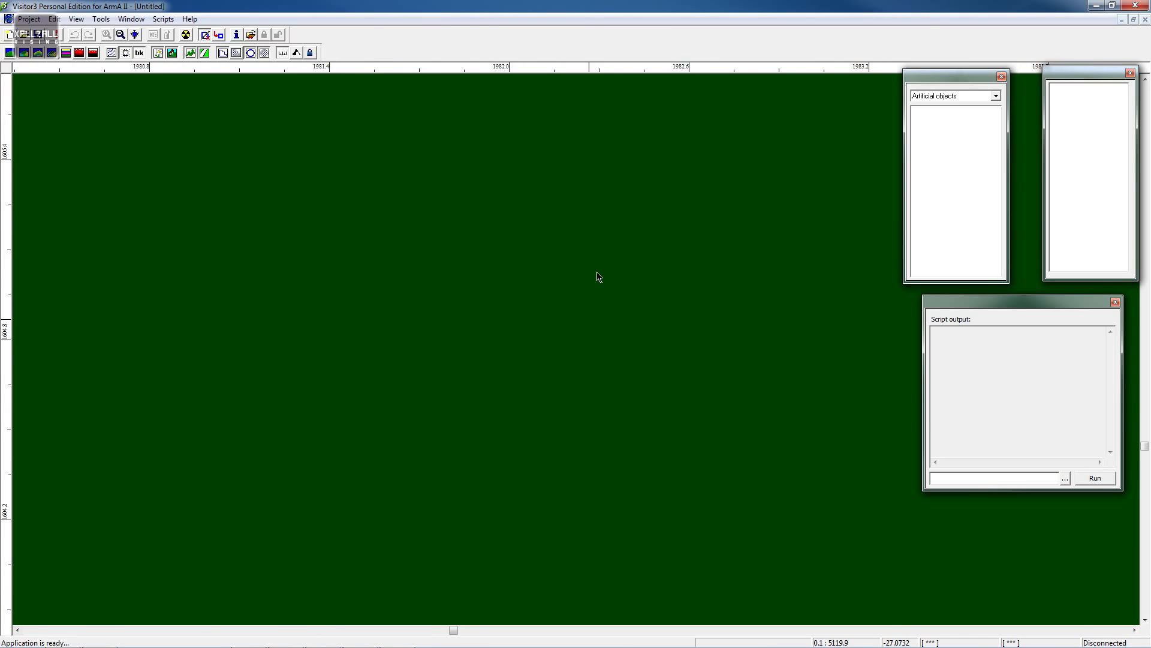
middle_click_drag(630, 234, 378, 498)
middle_click_drag(496, 296, 208, 624)
middle_click_drag(543, 169, 358, 448)
middle_click_drag(606, 189, 290, 368)
- Create a new project with a 512 x 512 terrain grid and a 10 m terrain cell size
left_click(30, 19)
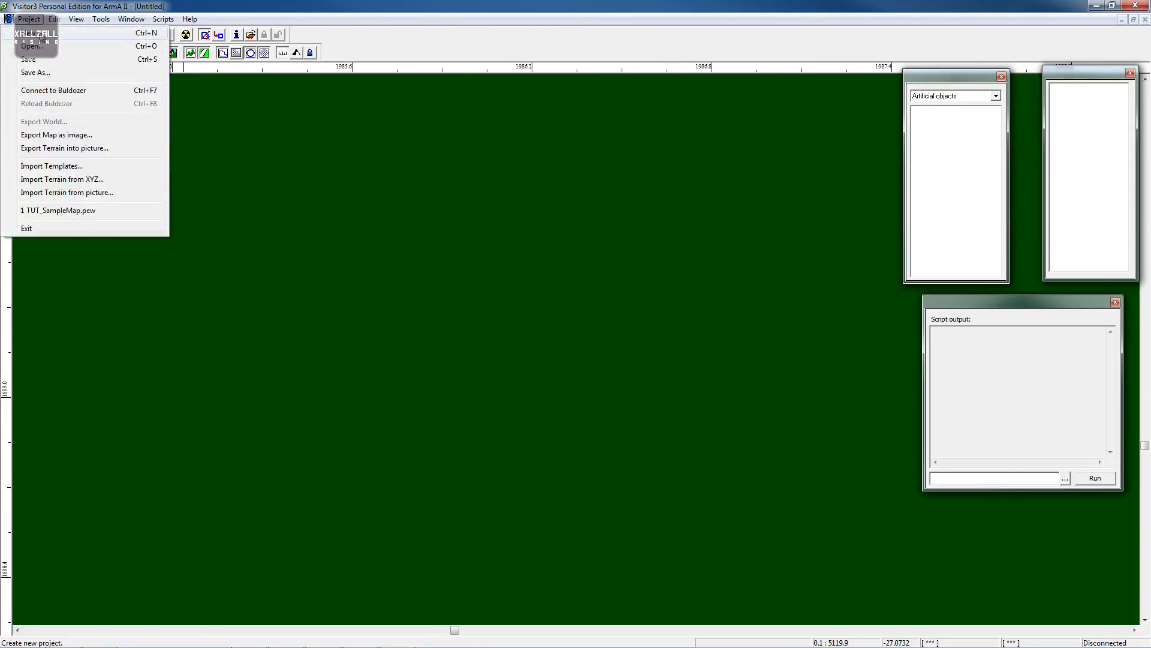
left_click(36, 34)
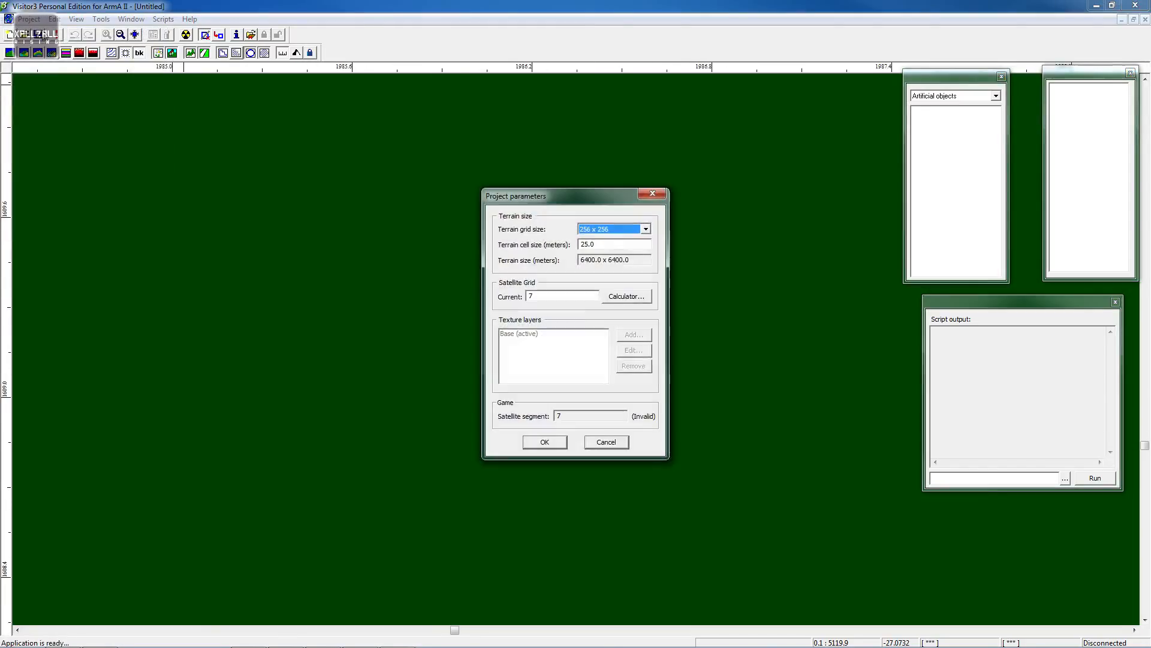
left_click(638, 232)
left_click(622, 259)
left_click(617, 259)
left_click_drag(617, 246, 554, 243)
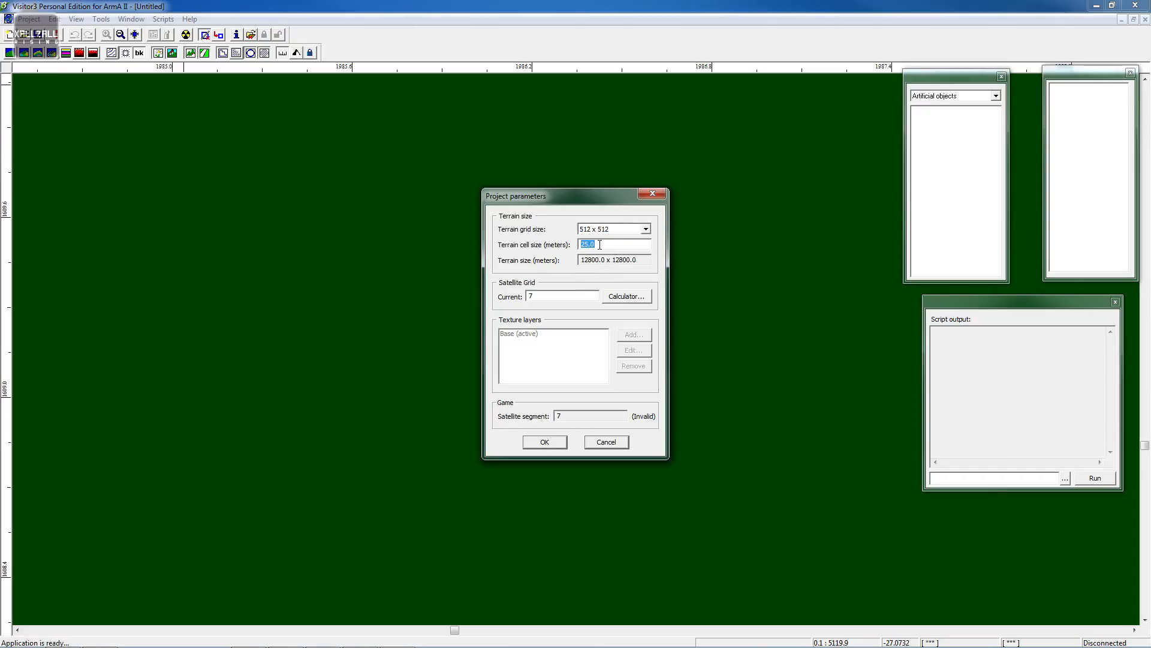
type("10")
- Calculate the satellite grid for a 5120 pixel image size and apply the proposed values
left_click(626, 295)
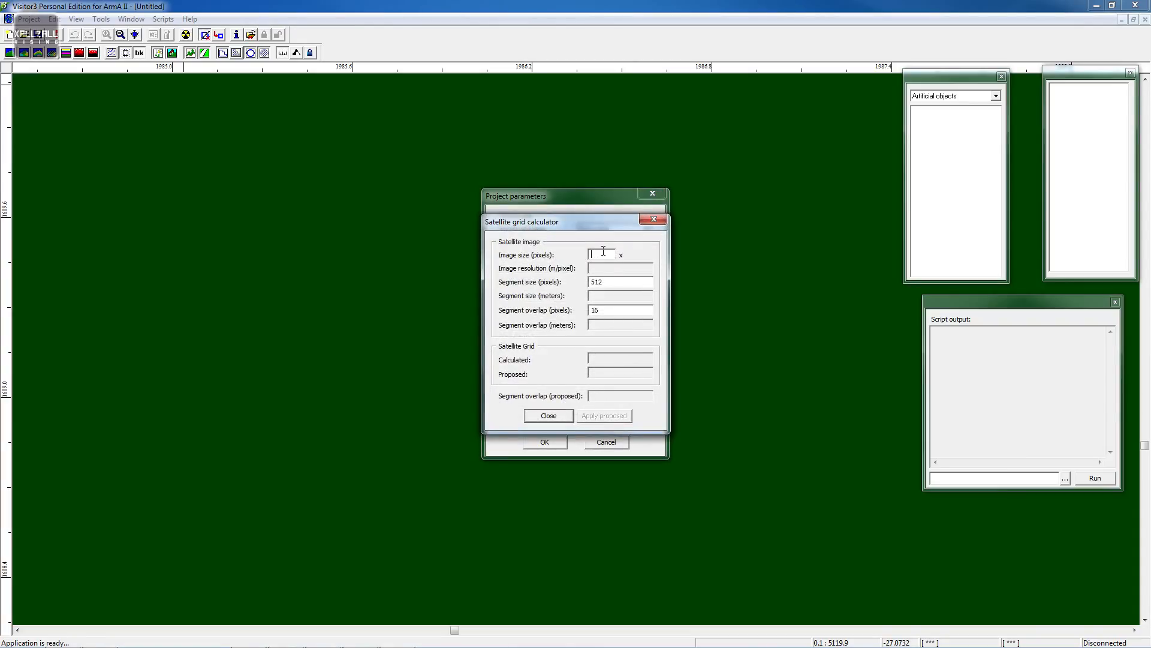
type("5")
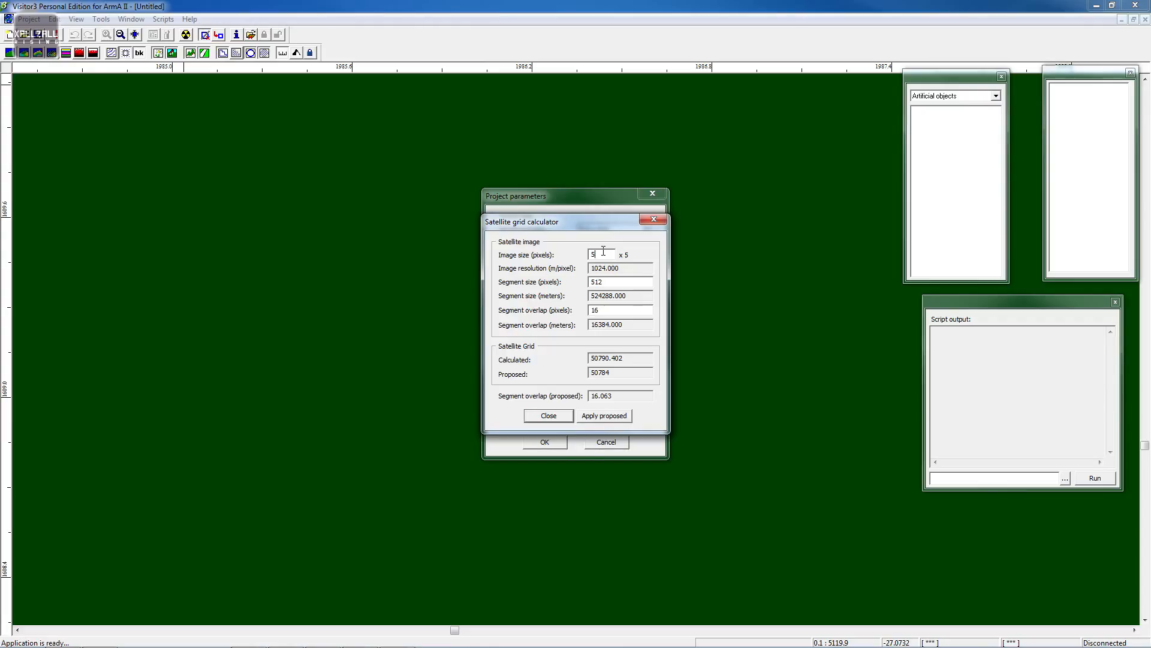
left_click_drag(589, 224, 325, 242)
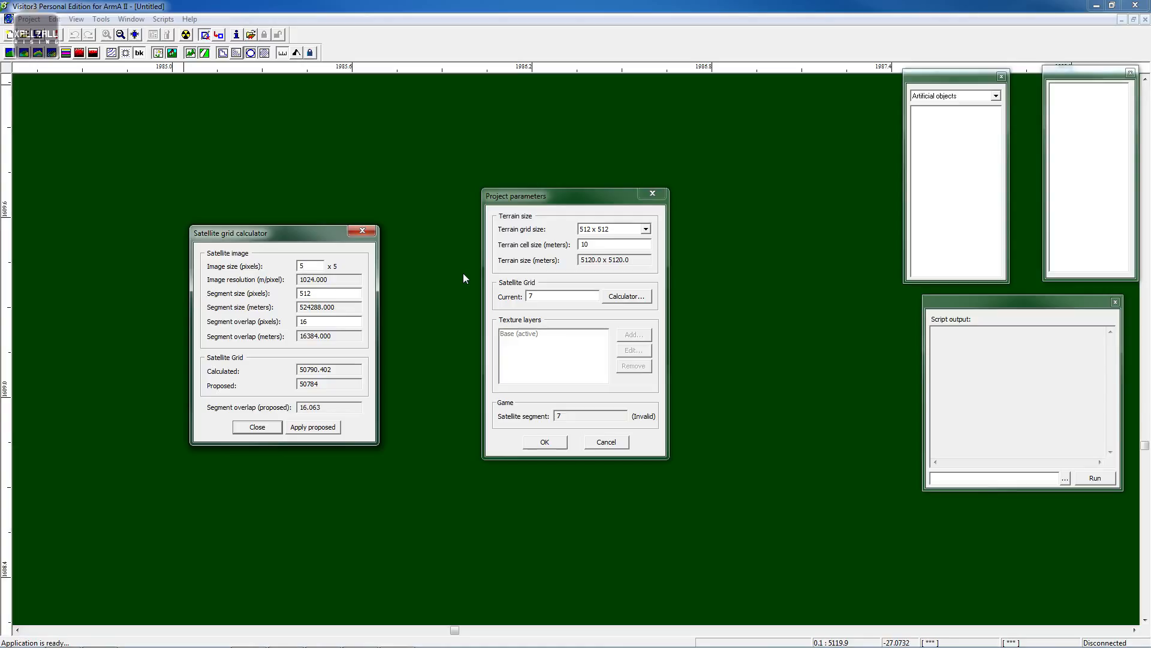
type("120")
left_click(313, 427)
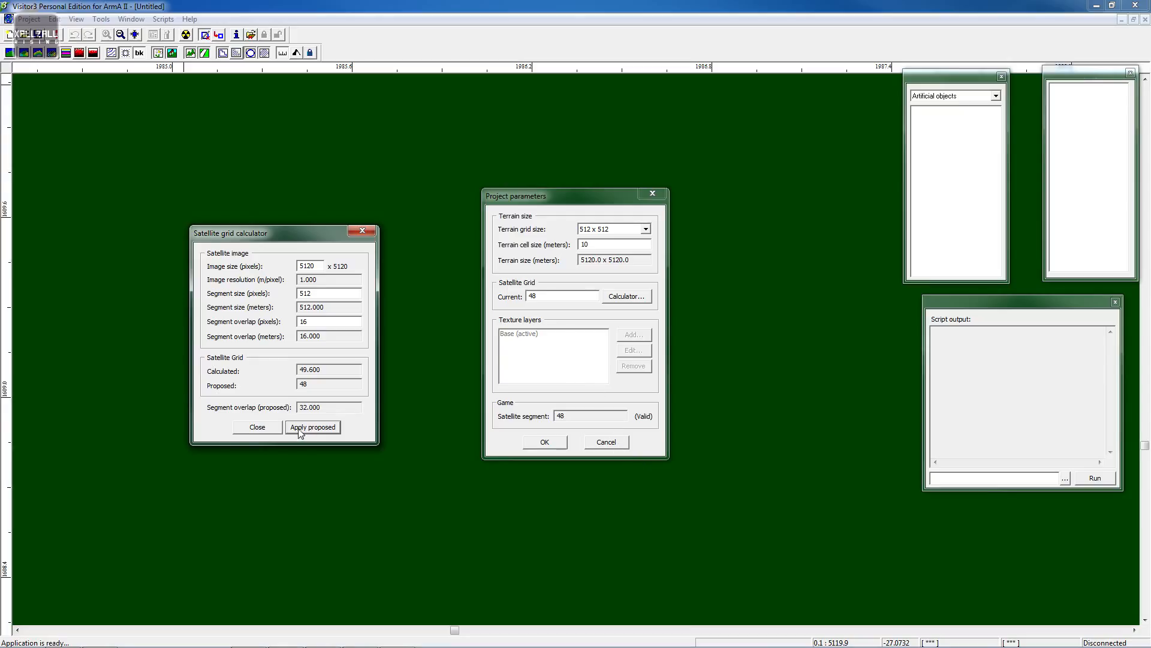
left_click(265, 427)
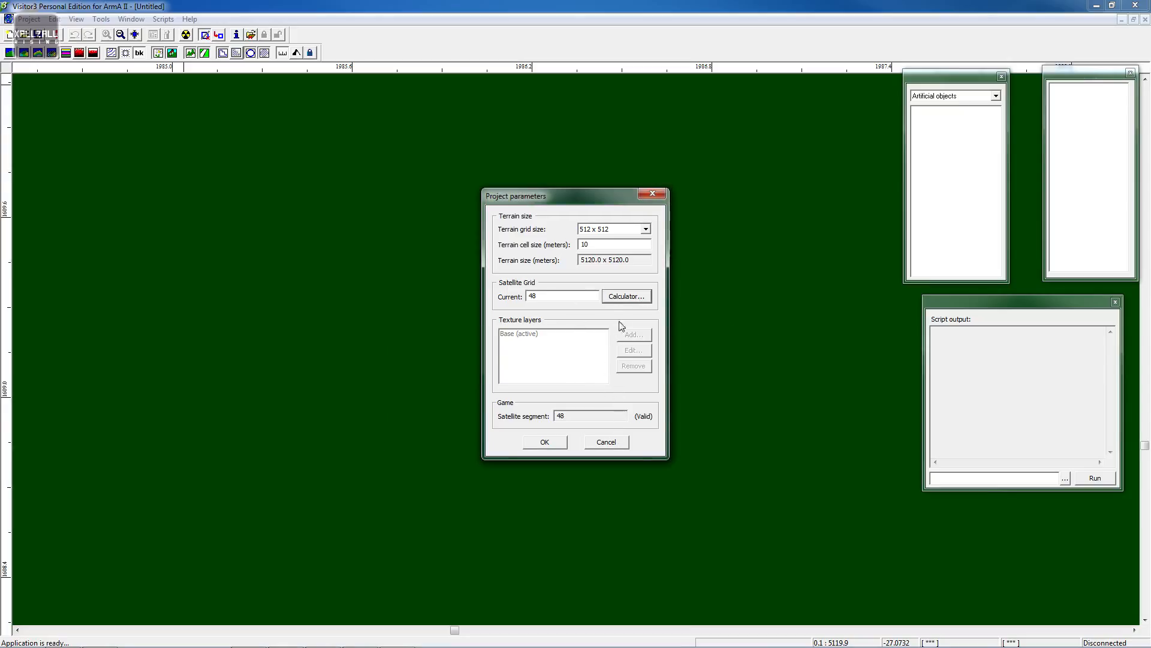
- Recheck the satellite grid calculator with a 5120 pixel image, close it, and confirm the project parameters
left_click(627, 296)
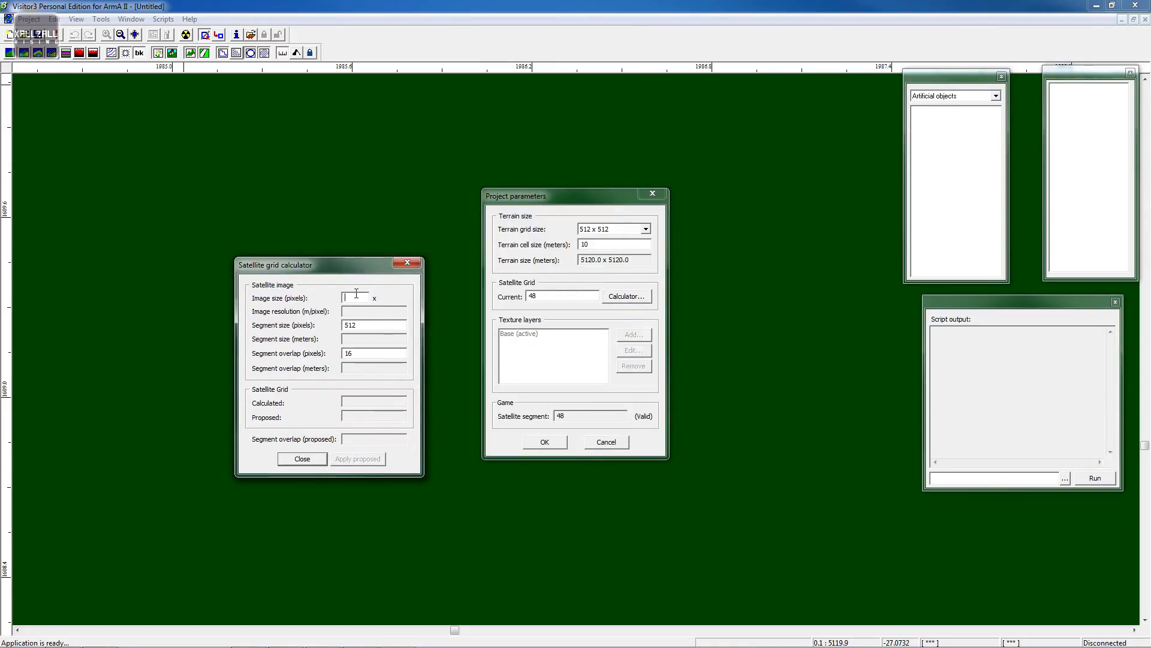
left_click(355, 298)
type("512")
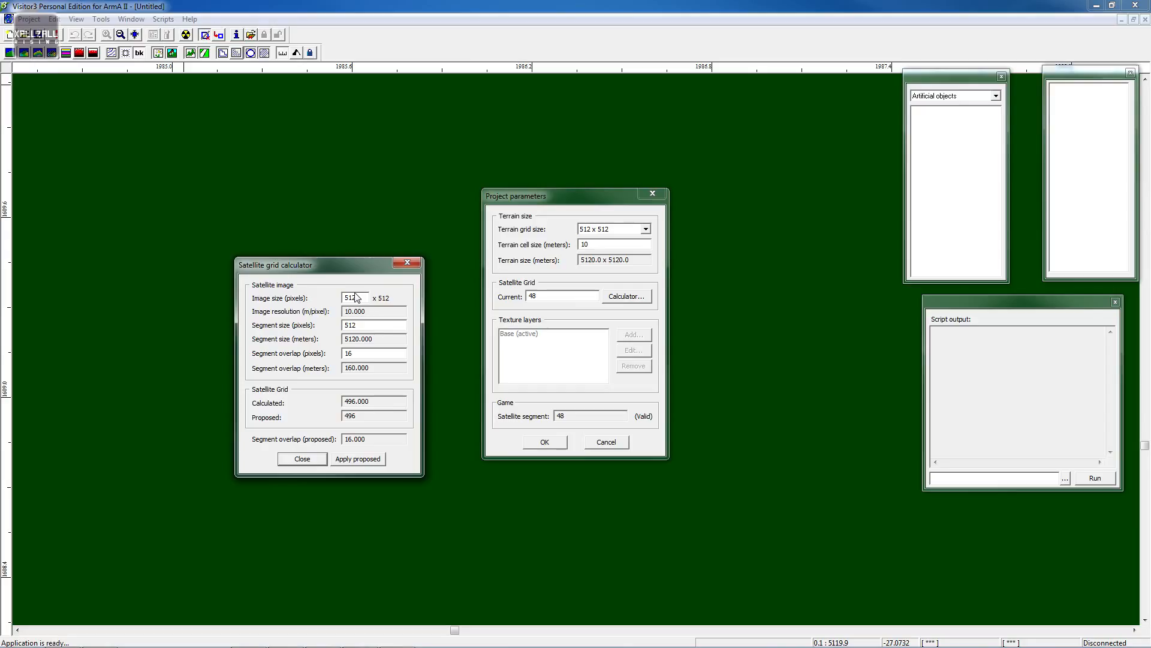
type("0")
left_click(302, 458)
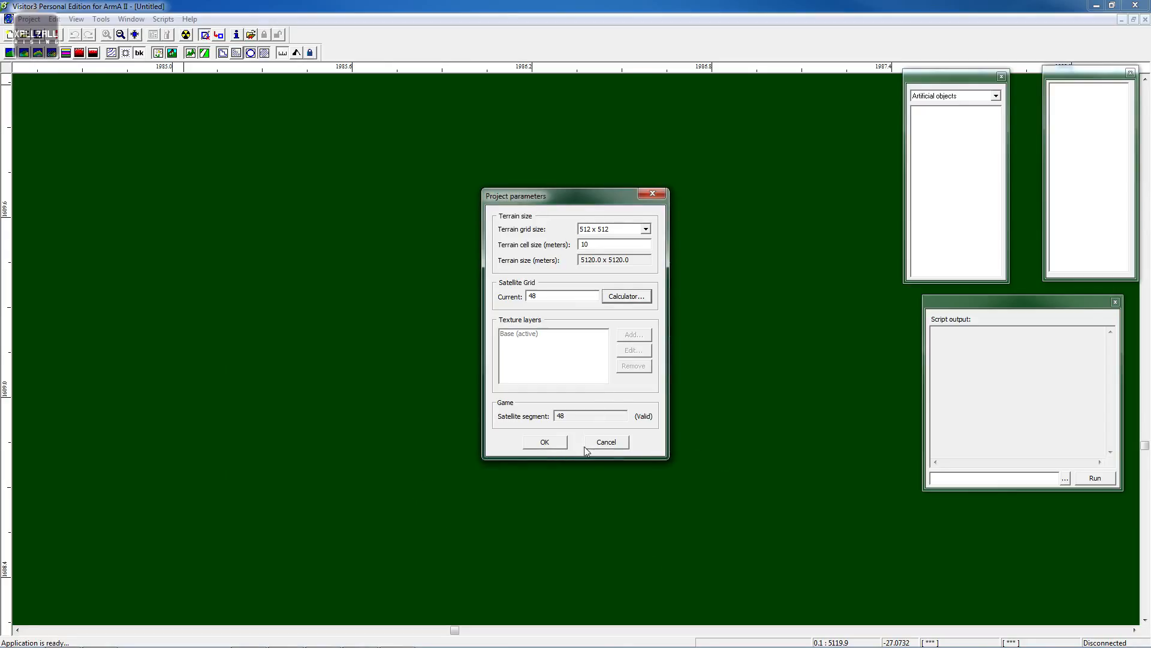
left_click(544, 441)
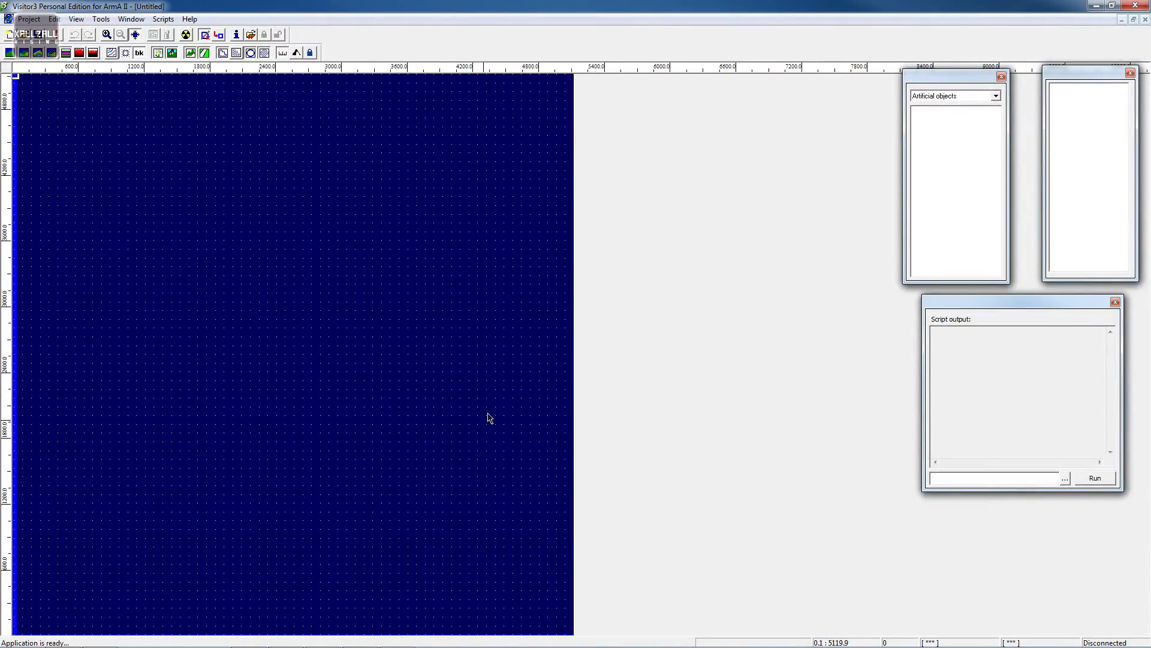
- Import the LOL_Island.xyz terrain file from XYZ into the new project
left_click(29, 20)
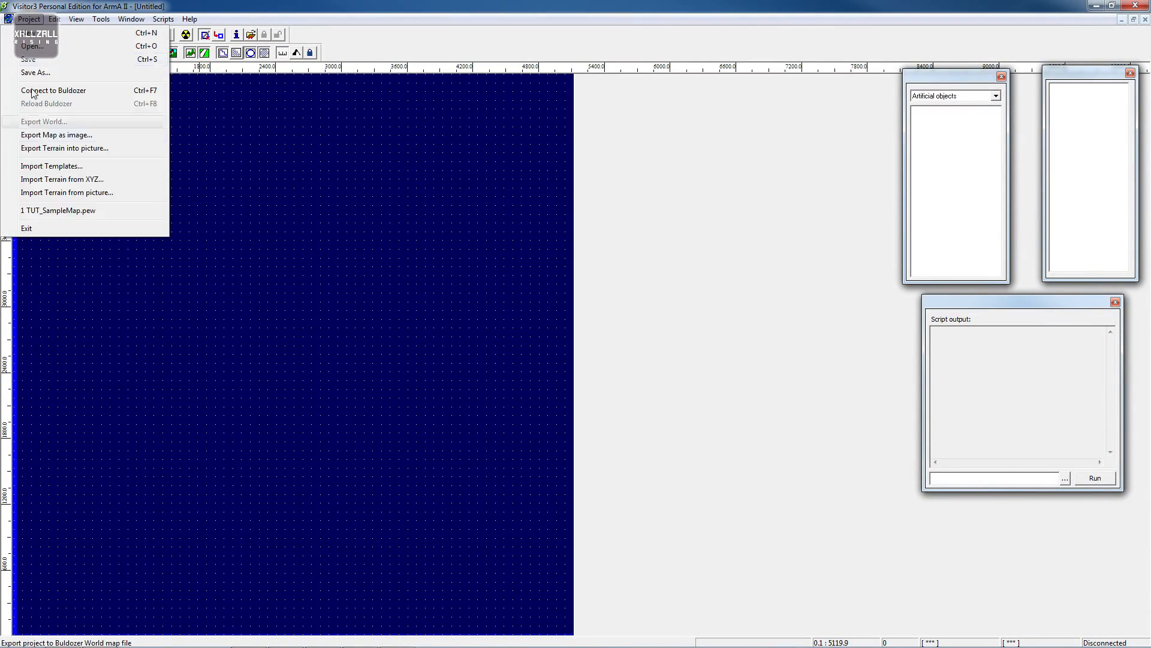
left_click(84, 176)
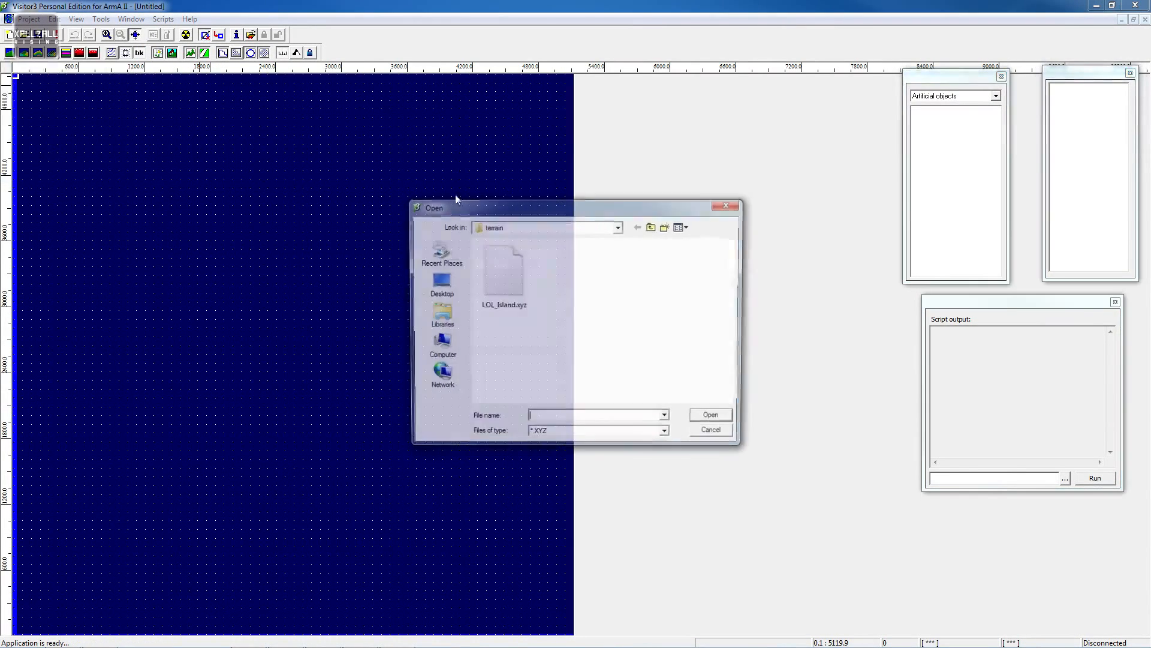
double_click(519, 292)
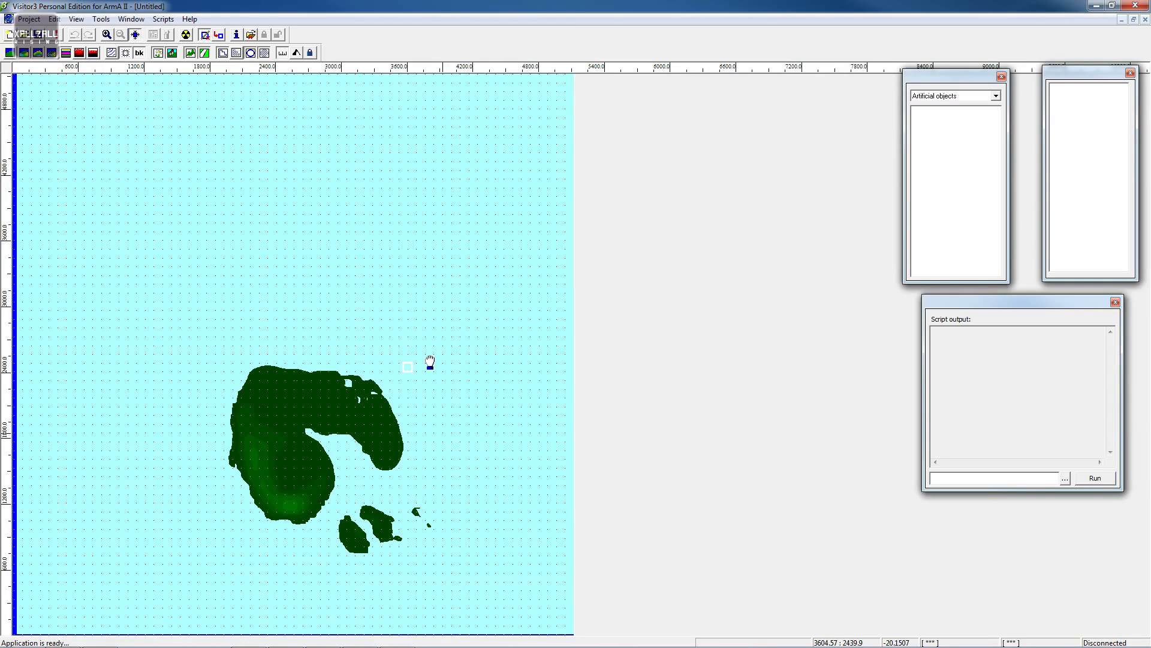
- Zoom and pan across the imported island terrain to inspect its coastline and smaller islands
scroll(428, 361, "up", 4)
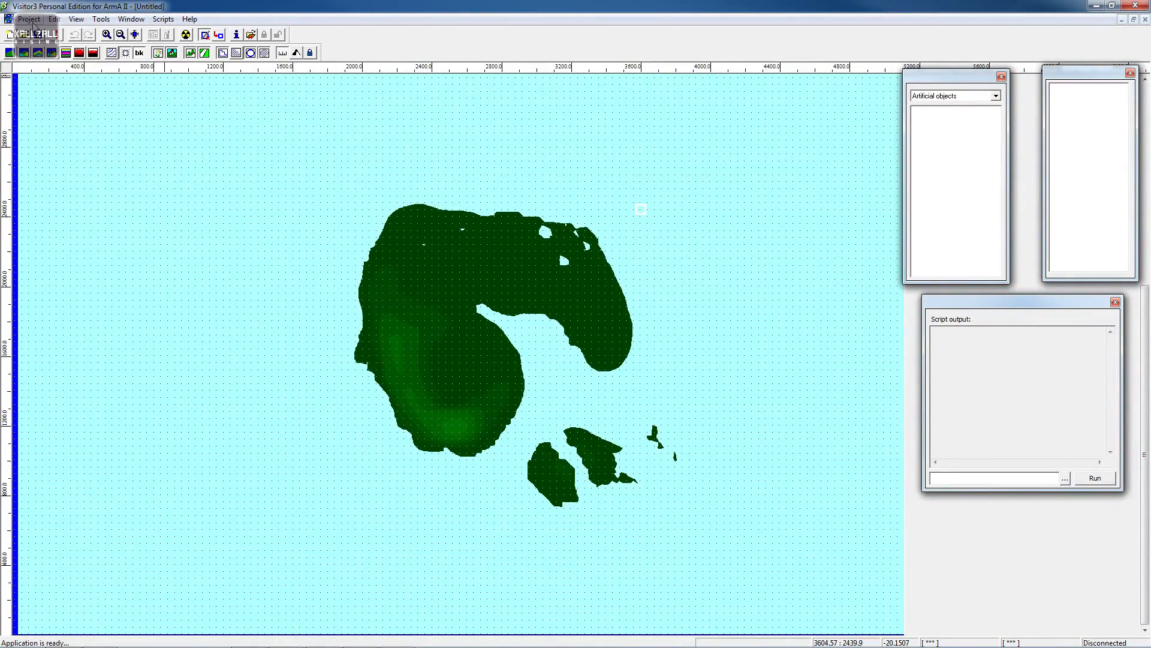
scroll(691, 403, "up", 2)
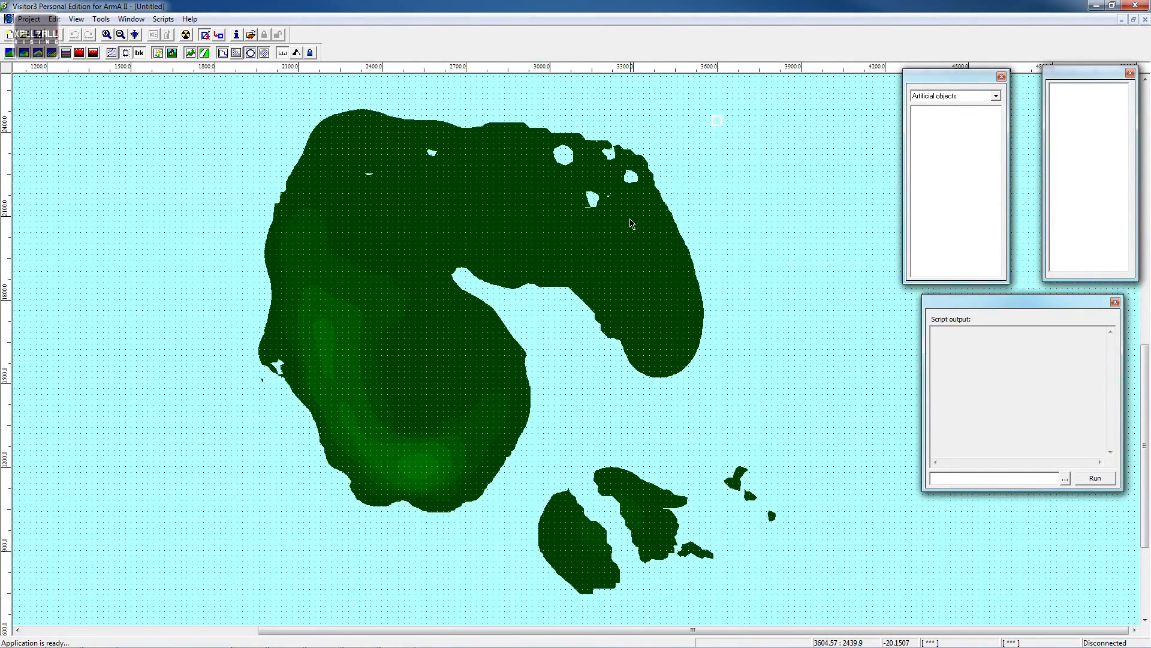
scroll(631, 223, "up", 2)
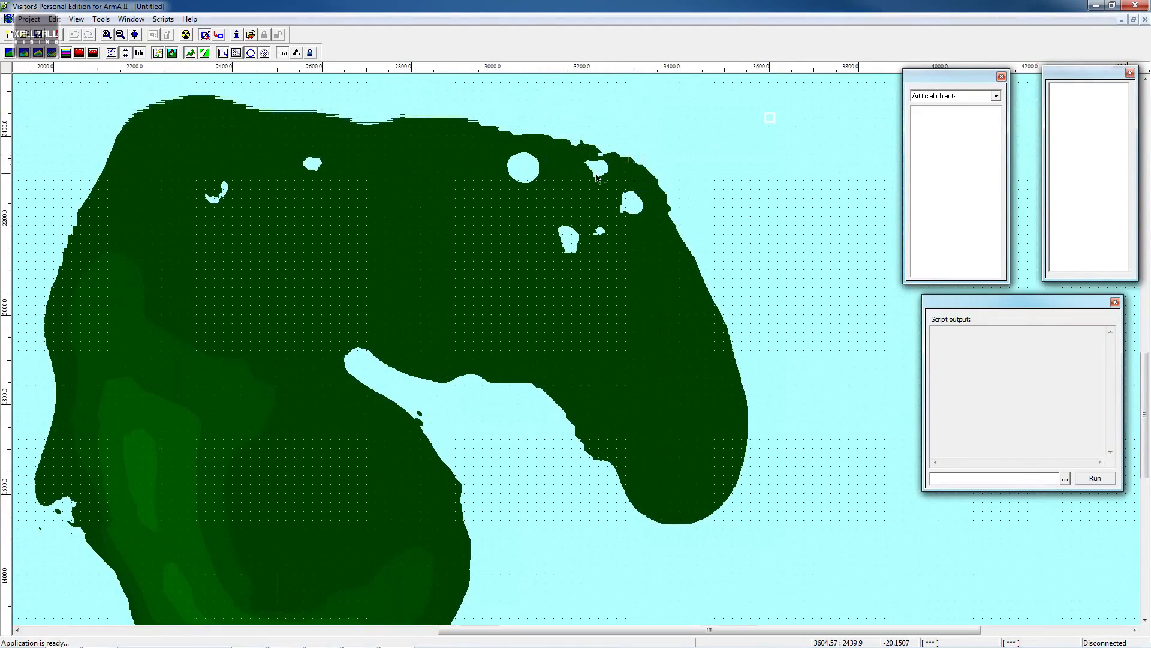
middle_click_drag(596, 173, 580, 211)
scroll(579, 211, "up", 2)
middle_click_drag(503, 272, 624, 223)
scroll(635, 215, "down", 1)
middle_click_drag(636, 215, 591, 285)
scroll(698, 110, "down", 2)
middle_click_drag(748, 313, 810, 174)
middle_click_drag(610, 388, 536, 212)
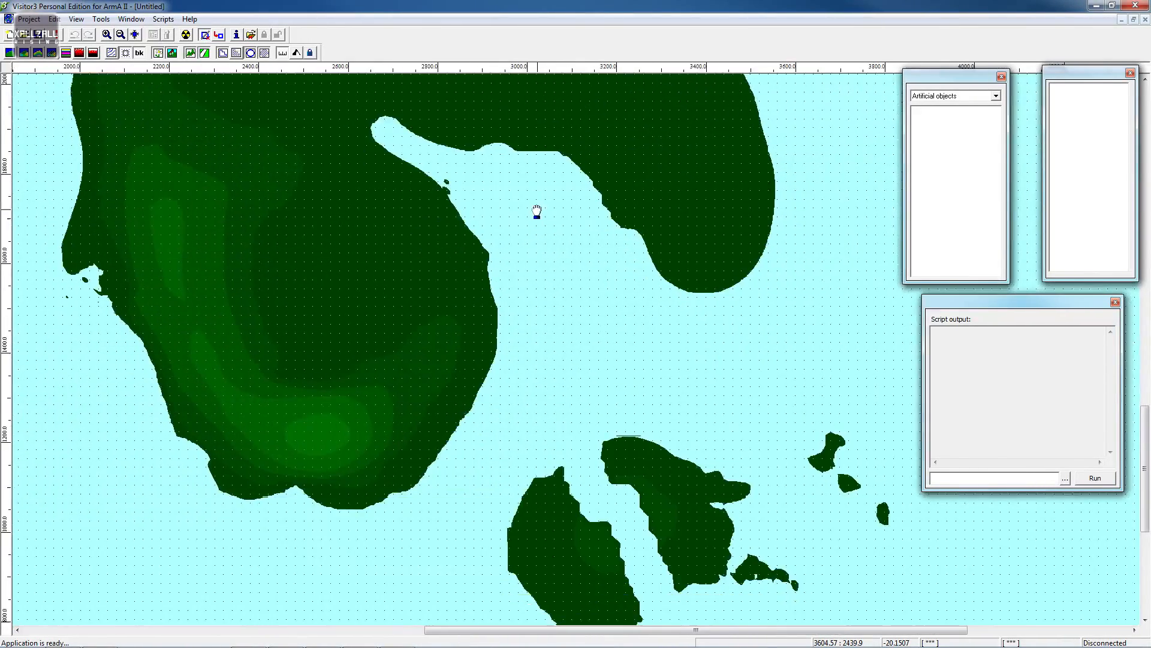
middle_click_drag(593, 429, 579, 317)
middle_click_drag(689, 428, 573, 345)
scroll(573, 346, "up", 2)
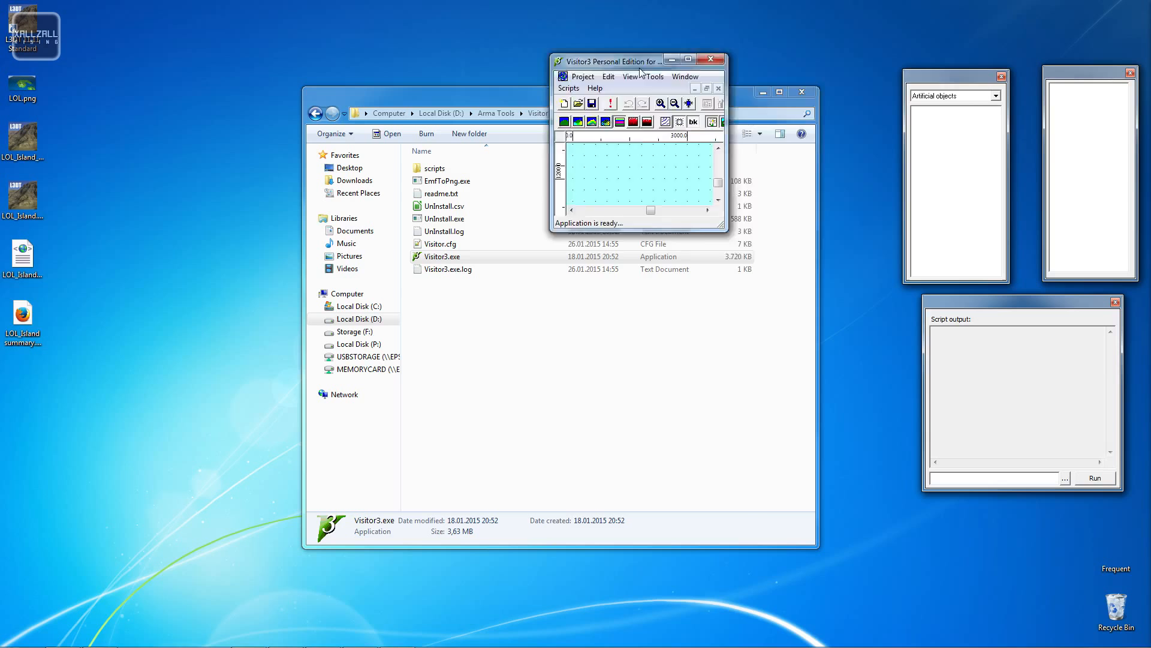
left_click_drag(644, 58, 678, 262)
left_click(314, 112)
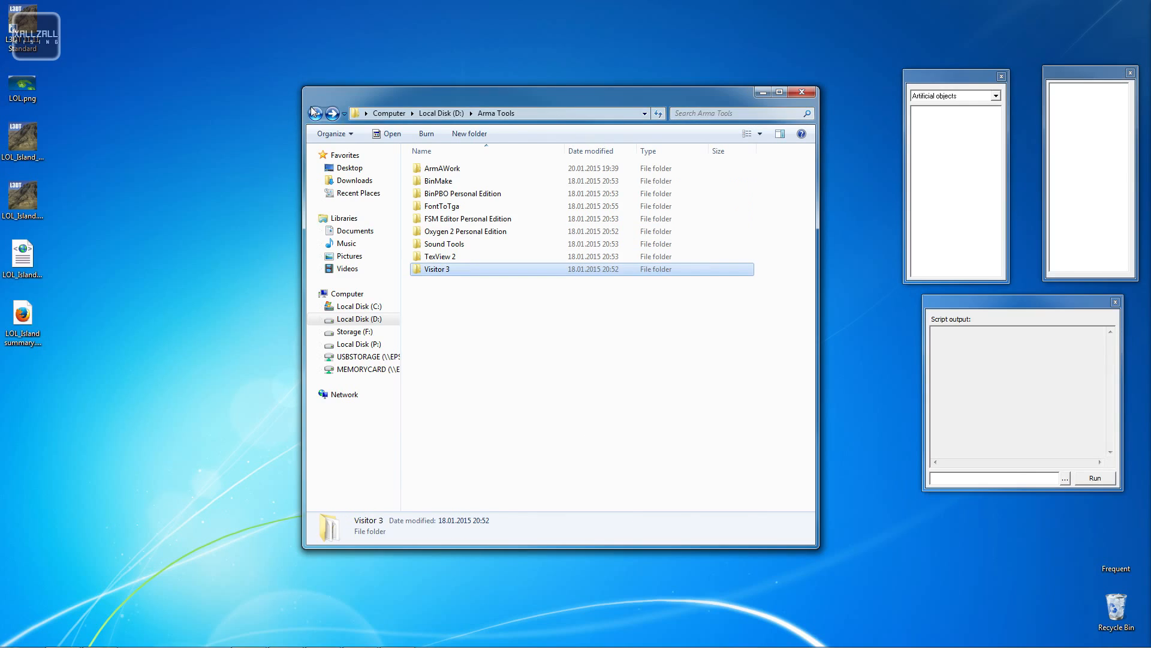
left_click(315, 112)
left_click_drag(639, 103, 378, 105)
double_click(688, 254)
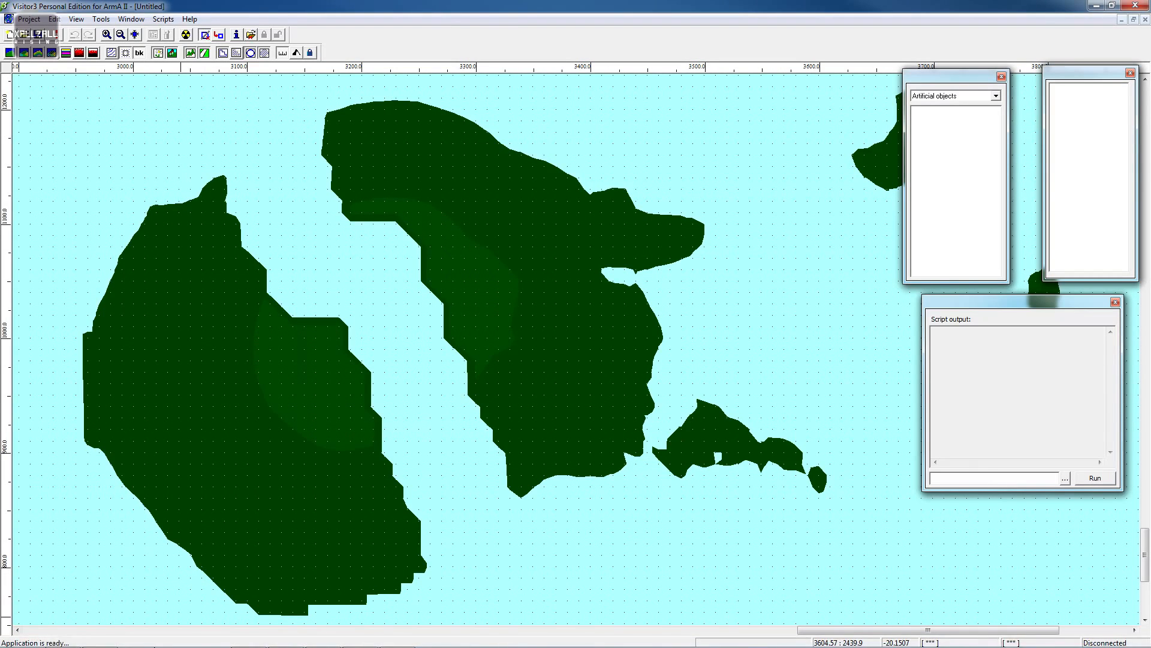
left_click(63, 639)
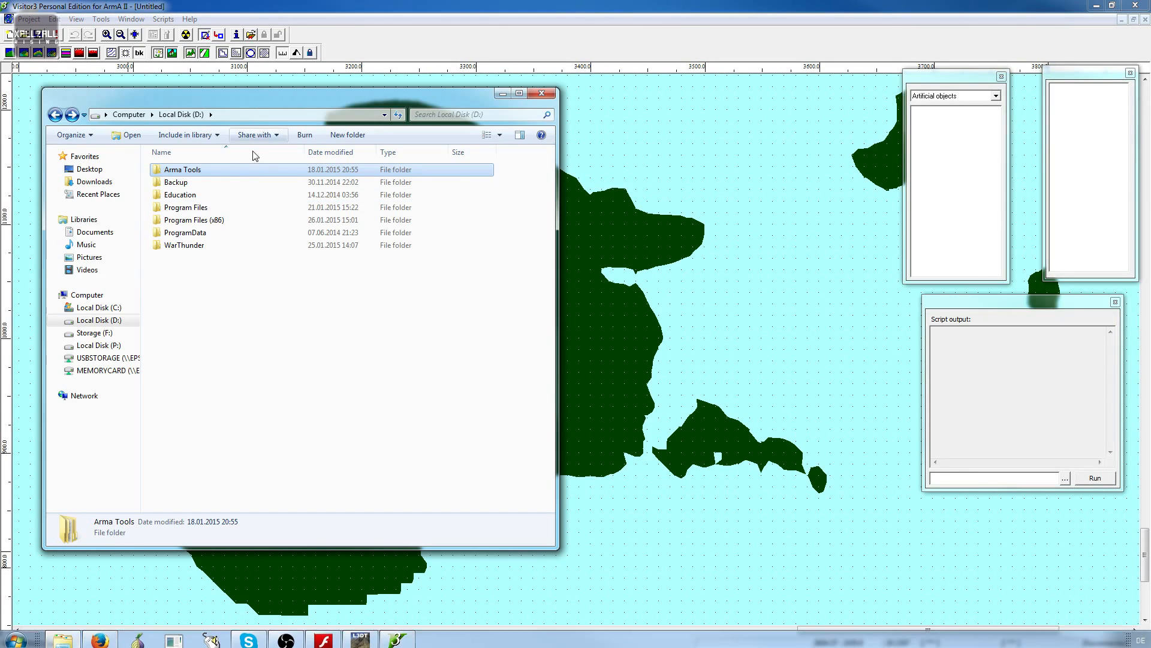
left_click_drag(313, 100, 0, 156)
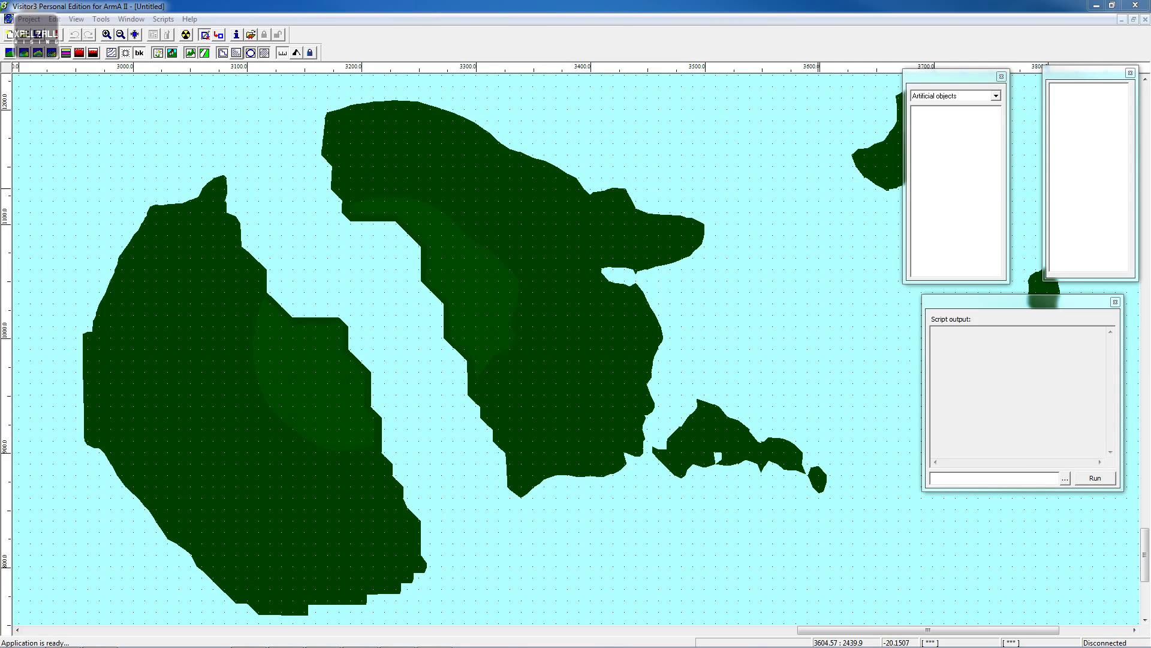
- Open the system preferences and confirm the real-time viewer working directory p:\ and Buldozer launch command
left_click(132, 19)
left_click(101, 19)
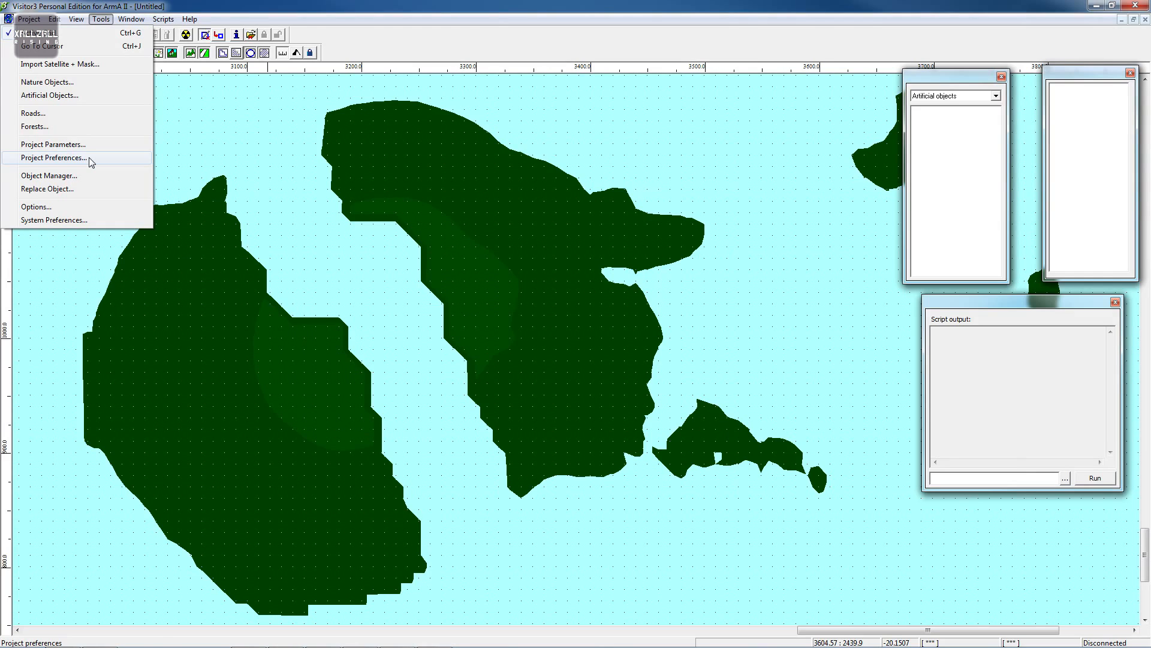
left_click(90, 220)
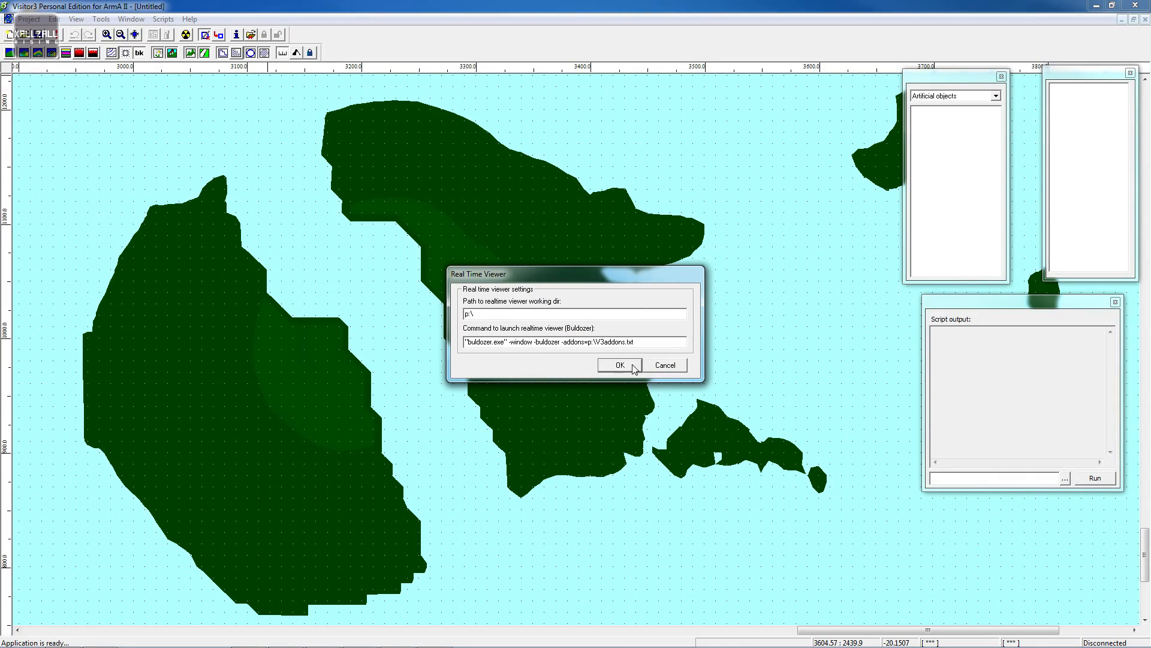
left_click(614, 366)
- Set the project's textures folder to p:\workspace\LOL_Island\Data in the project preferences
left_click(101, 19)
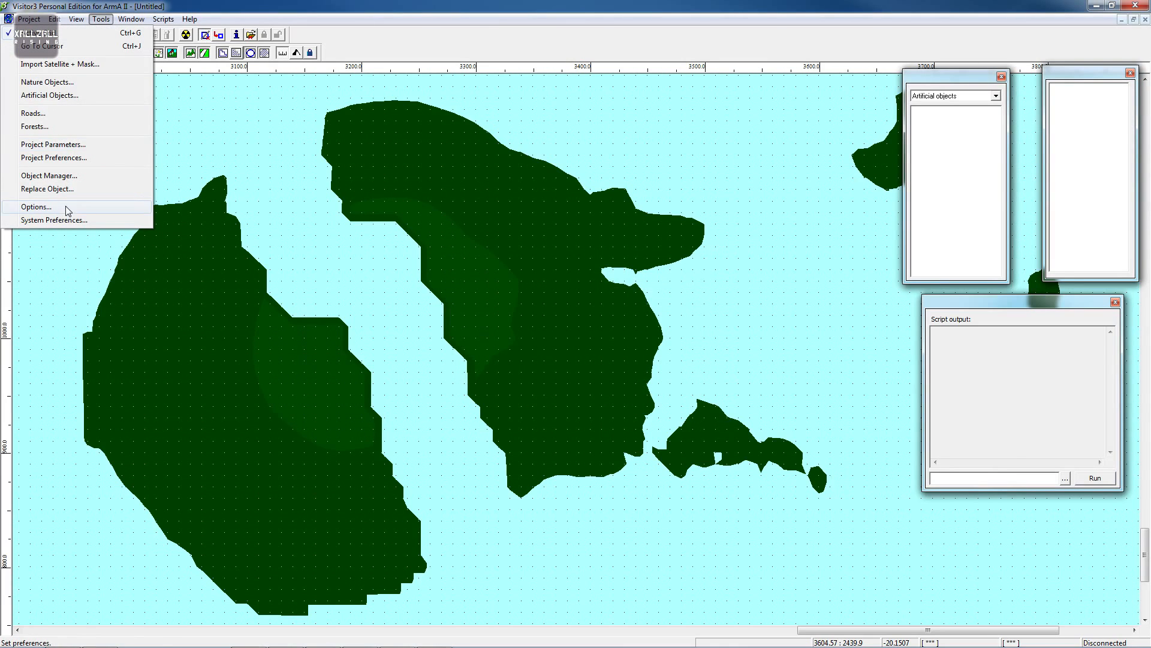
left_click(74, 160)
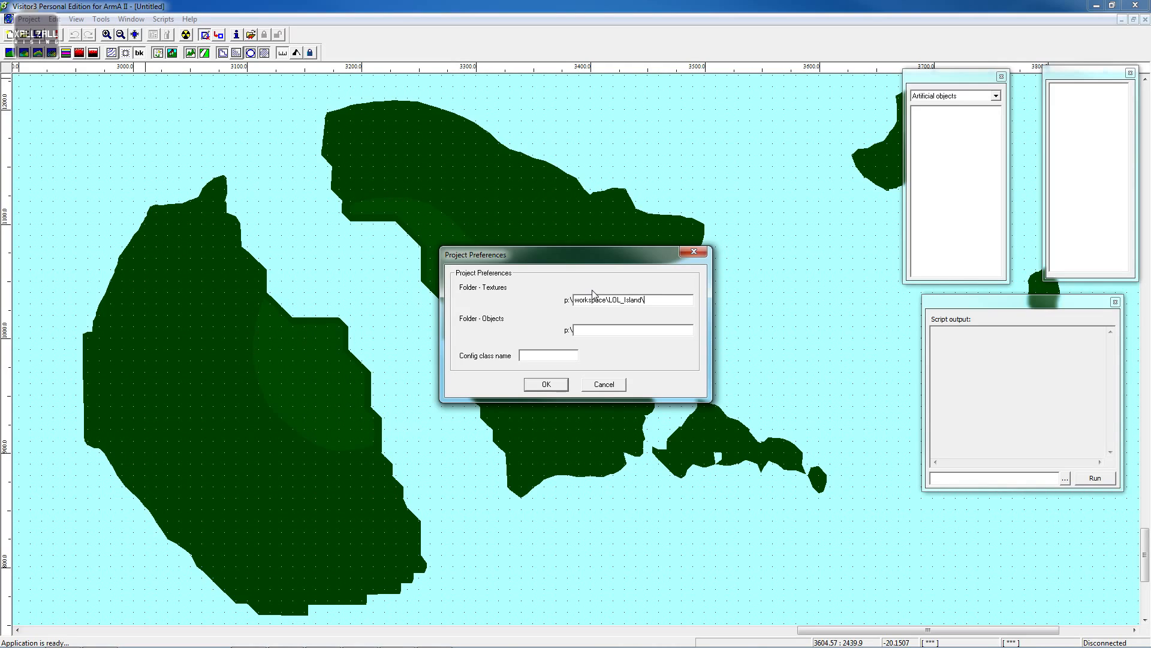
type("Data")
left_click(546, 384)
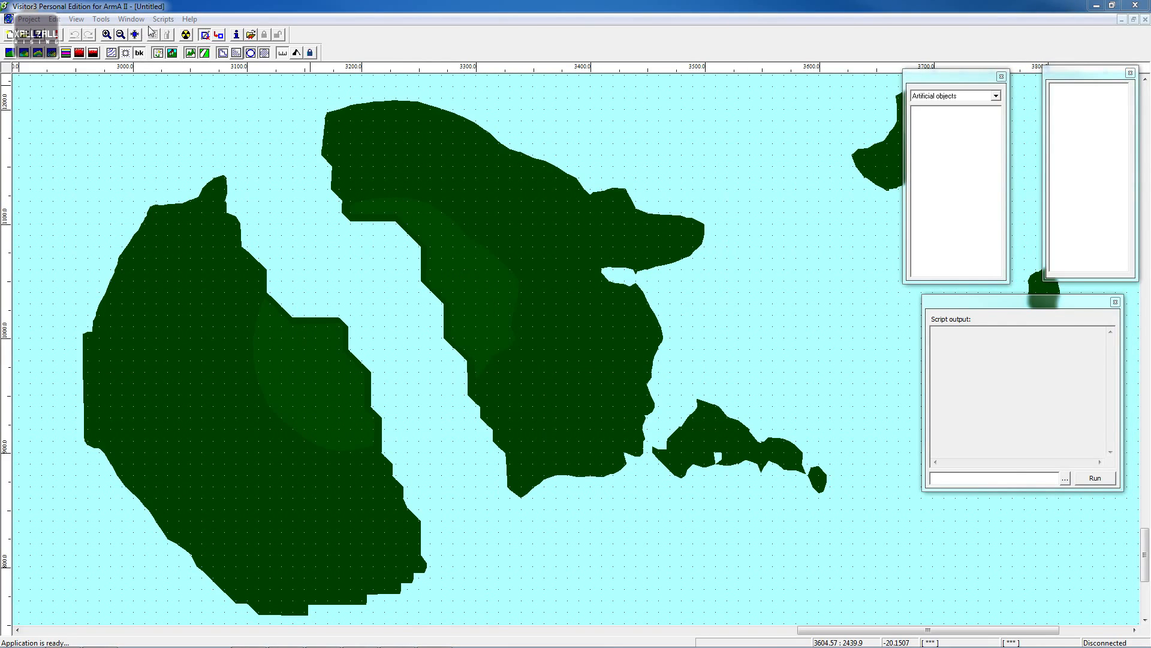
- Edit the Base texture layer in the project parameters, pick a new texture size, and confirm both dialogs
left_click(130, 19)
mouse_move(101, 23)
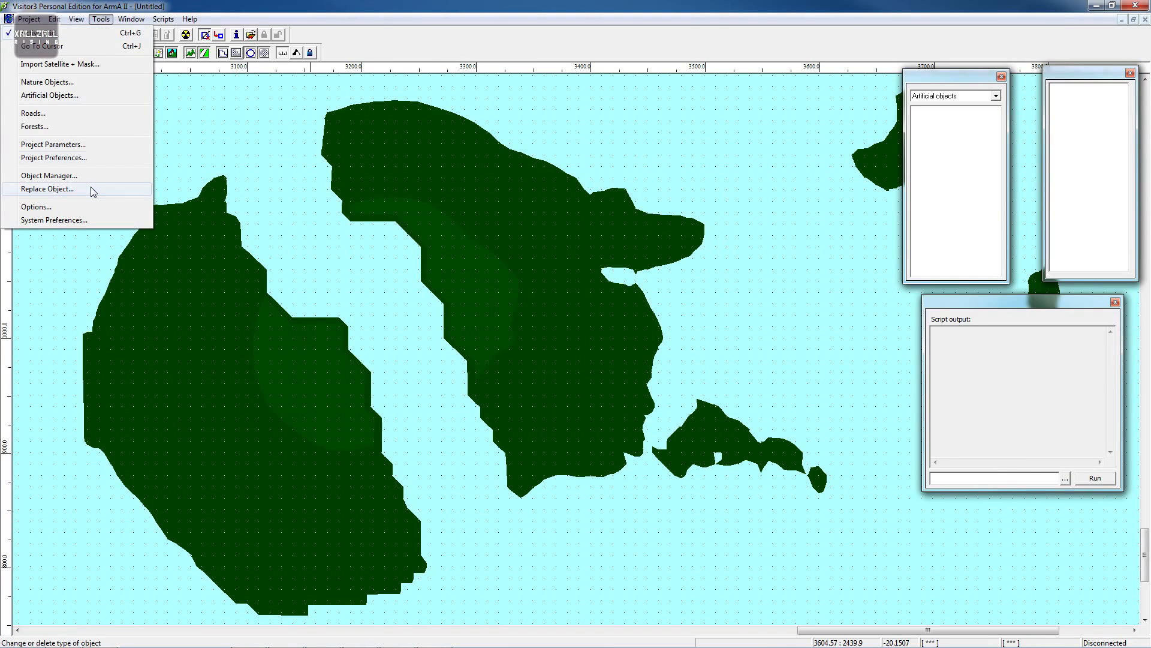
left_click(100, 145)
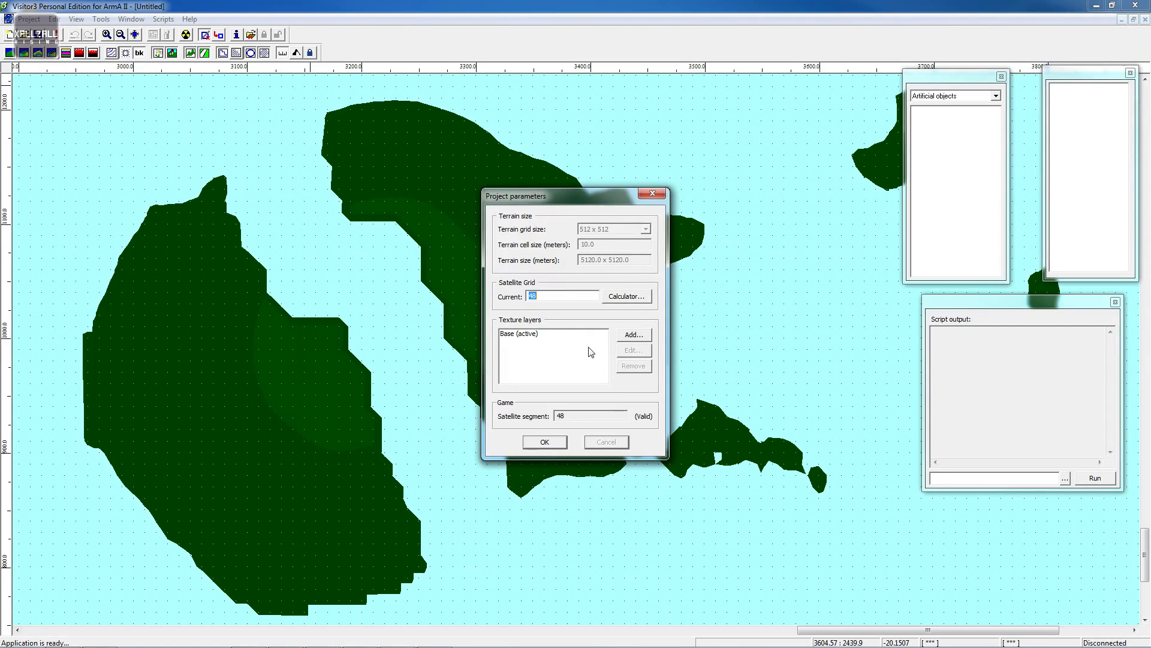
left_click(519, 333)
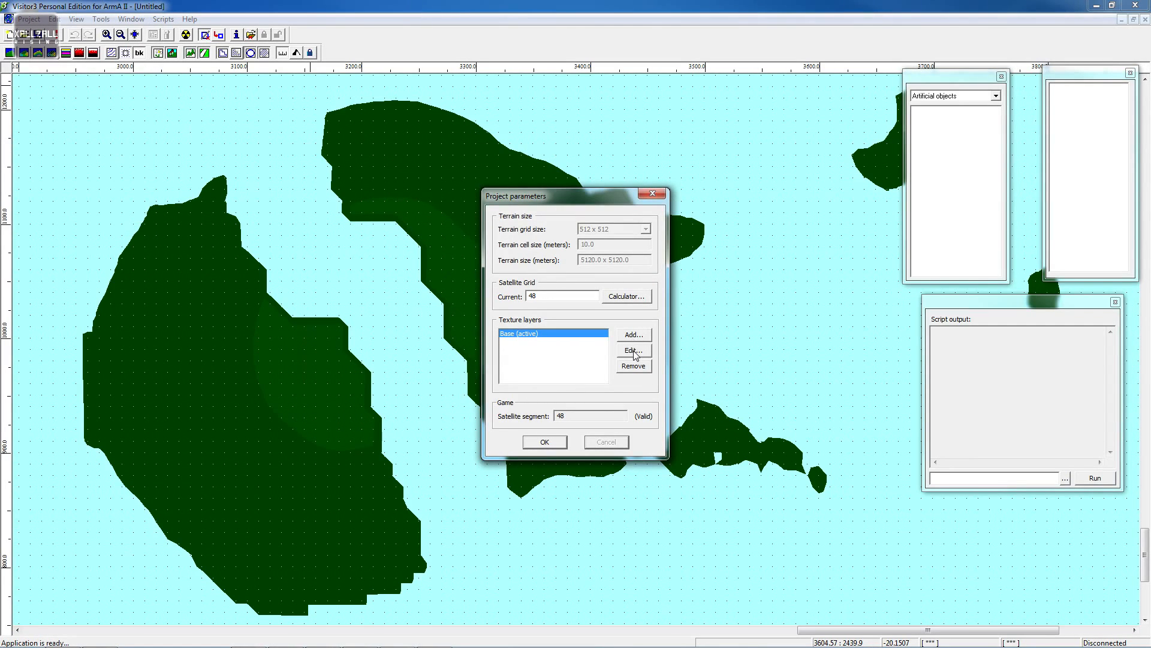
left_click(633, 350)
left_click(583, 329)
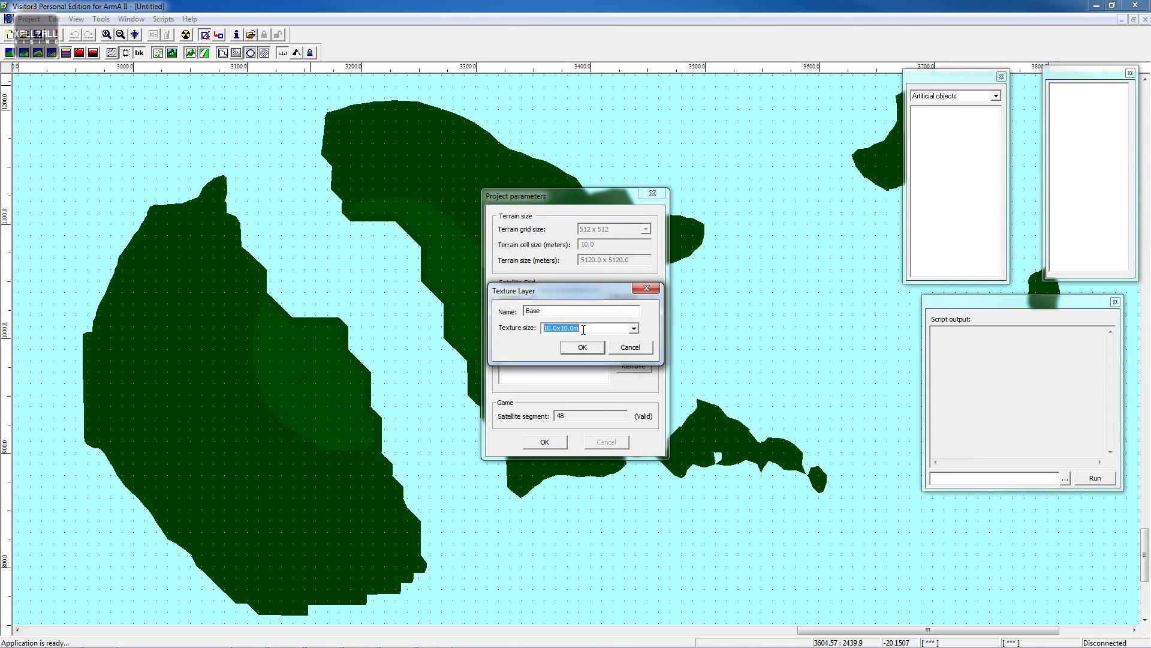
left_click(634, 328)
left_click(593, 358)
left_click(583, 349)
left_click(544, 442)
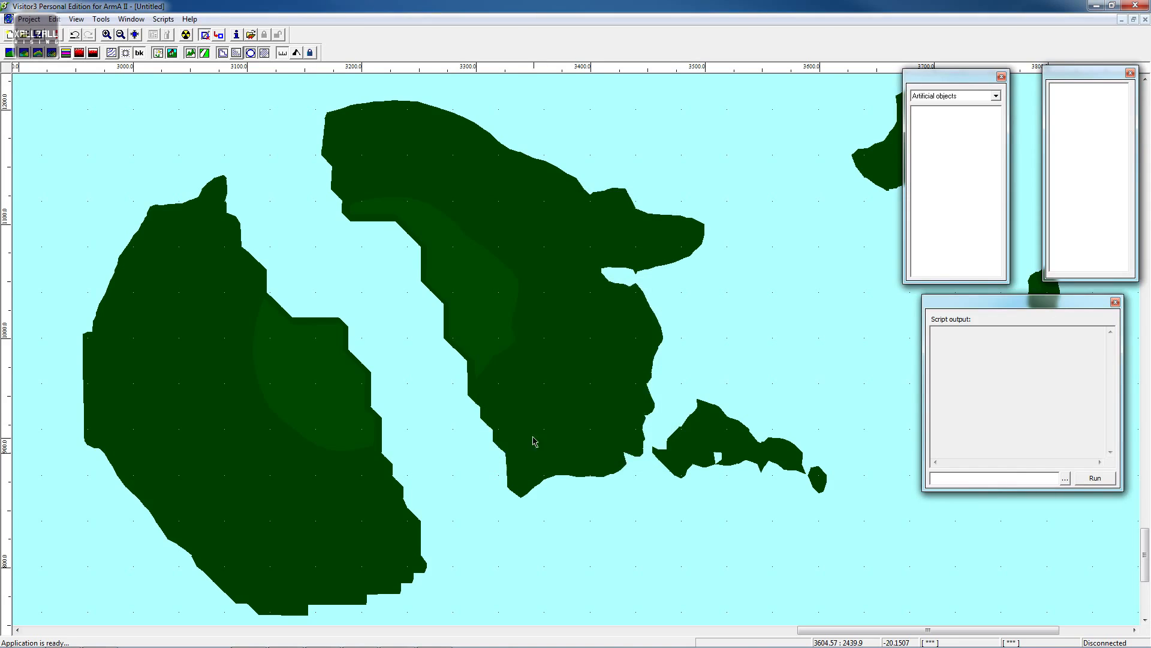
- Save the project as LOL_Island.pew in the LOL_Island folder
middle_click_drag(508, 334, 523, 228)
scroll(523, 228, "up", 3)
scroll(523, 226, "down", 4)
scroll(523, 231, "down", 5)
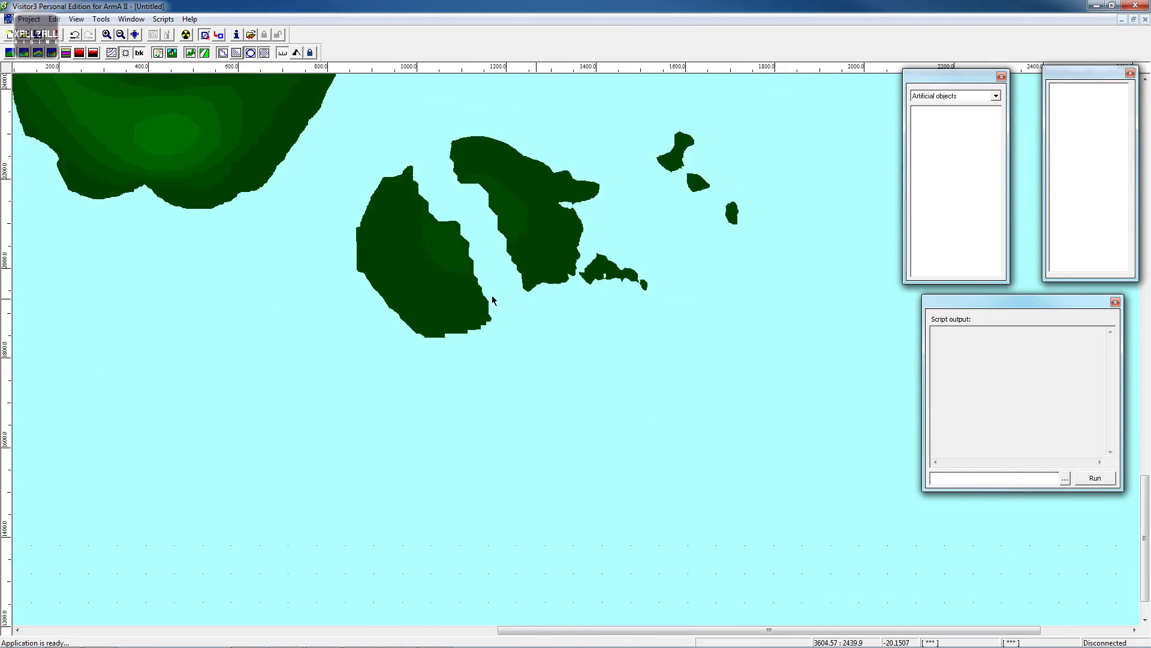
middle_click_drag(569, 254, 400, 258)
left_click(45, 20)
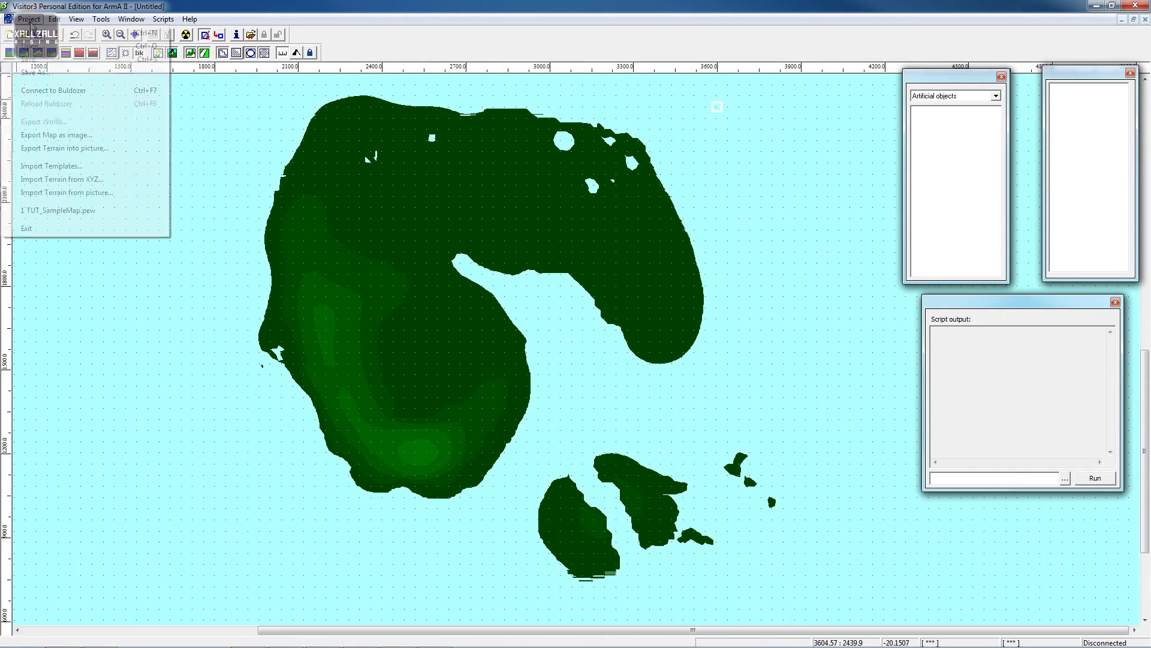
left_click(60, 78)
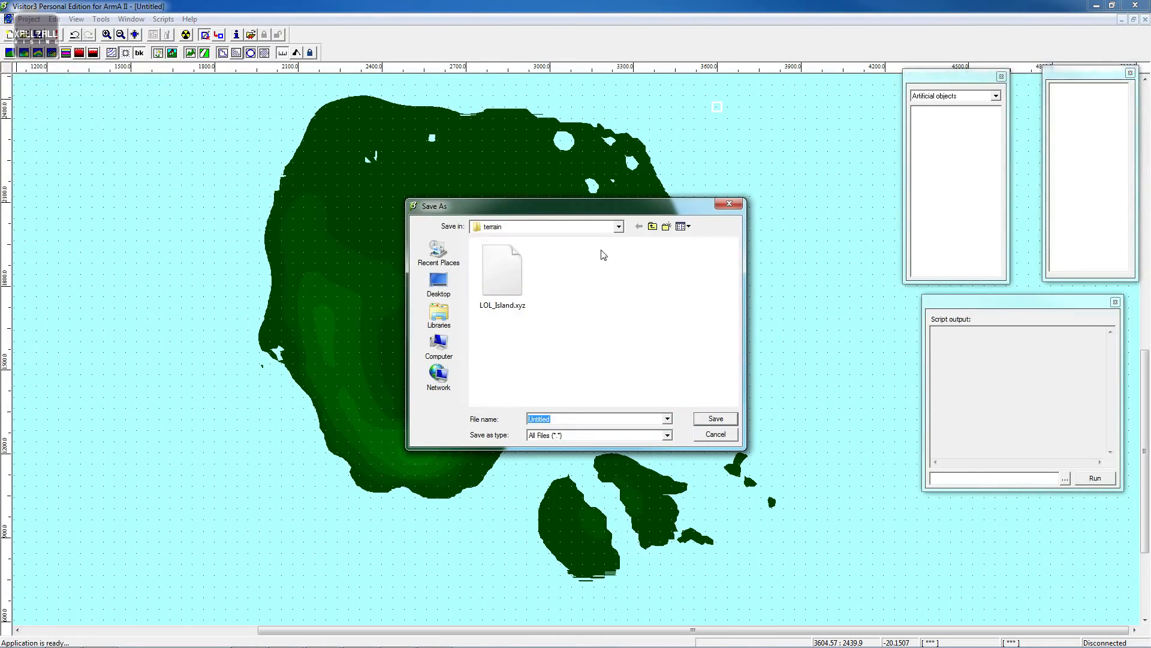
left_click(652, 227)
left_click(653, 228)
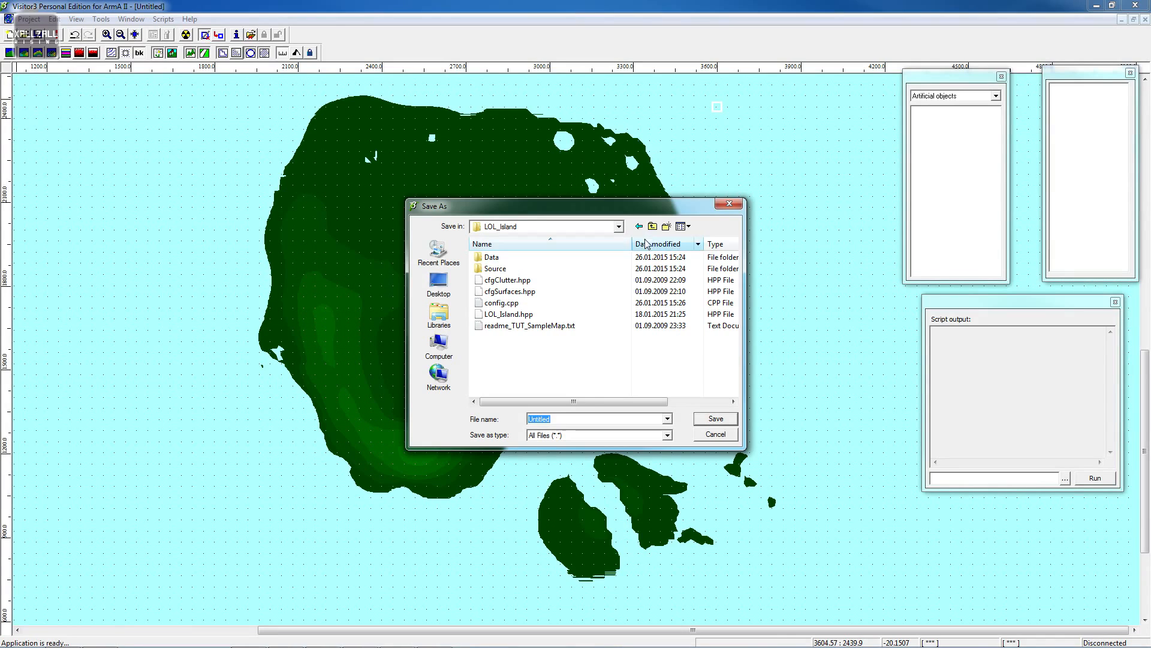
left_click(579, 420)
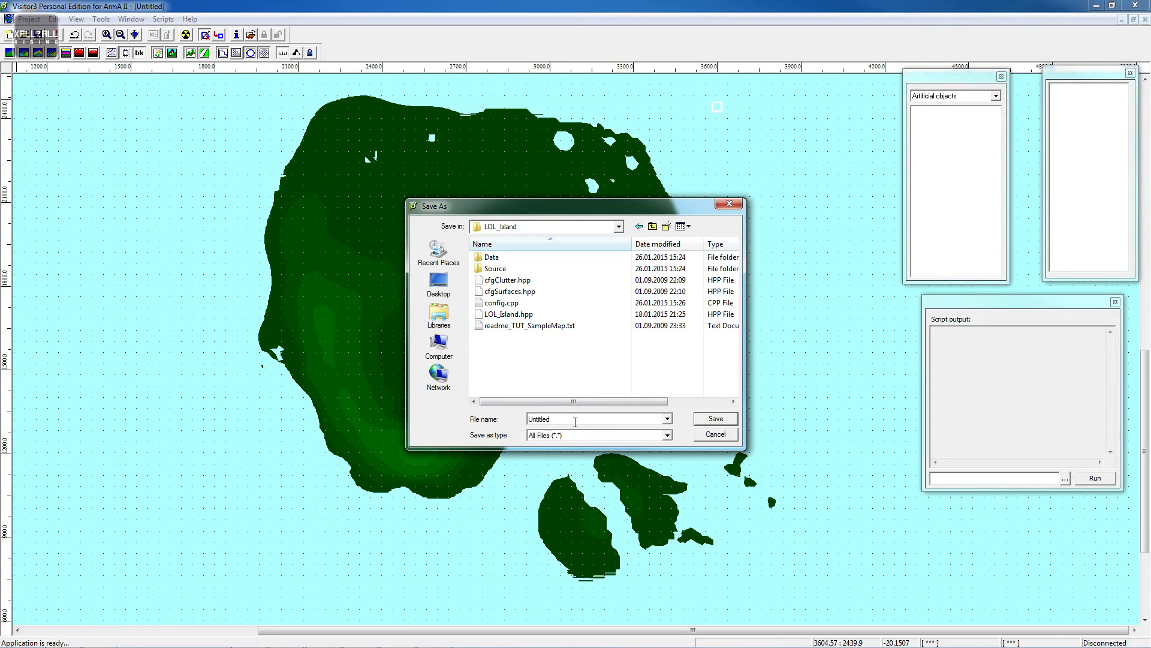
left_click_drag(575, 422, 523, 423)
type("LOL")
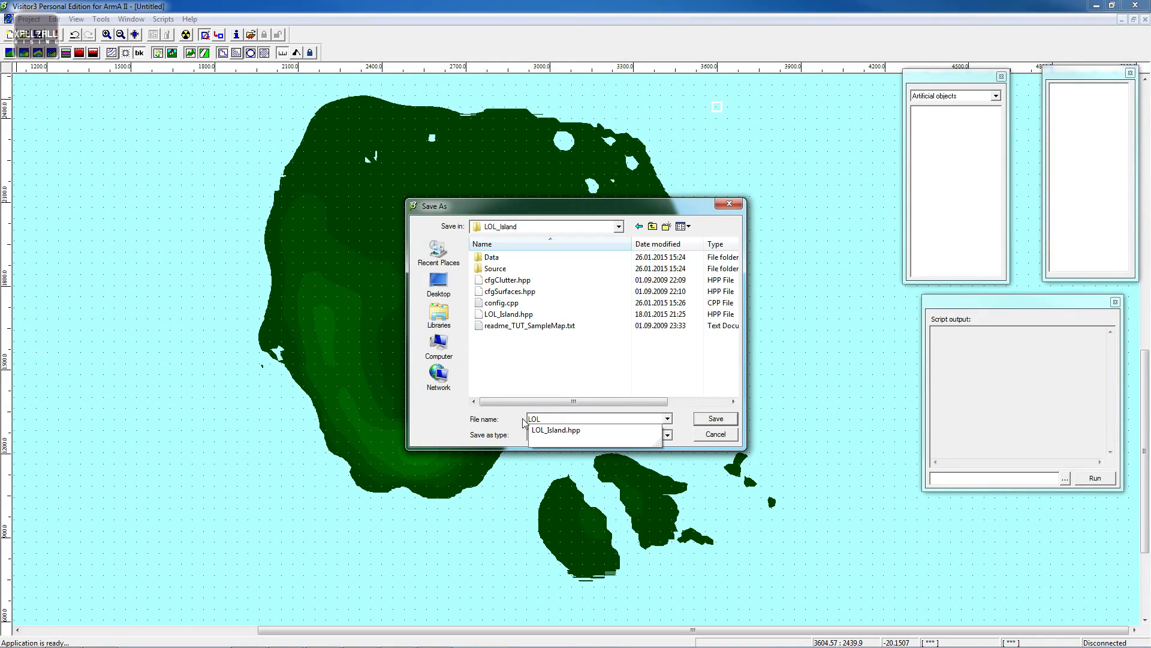
key("Down")
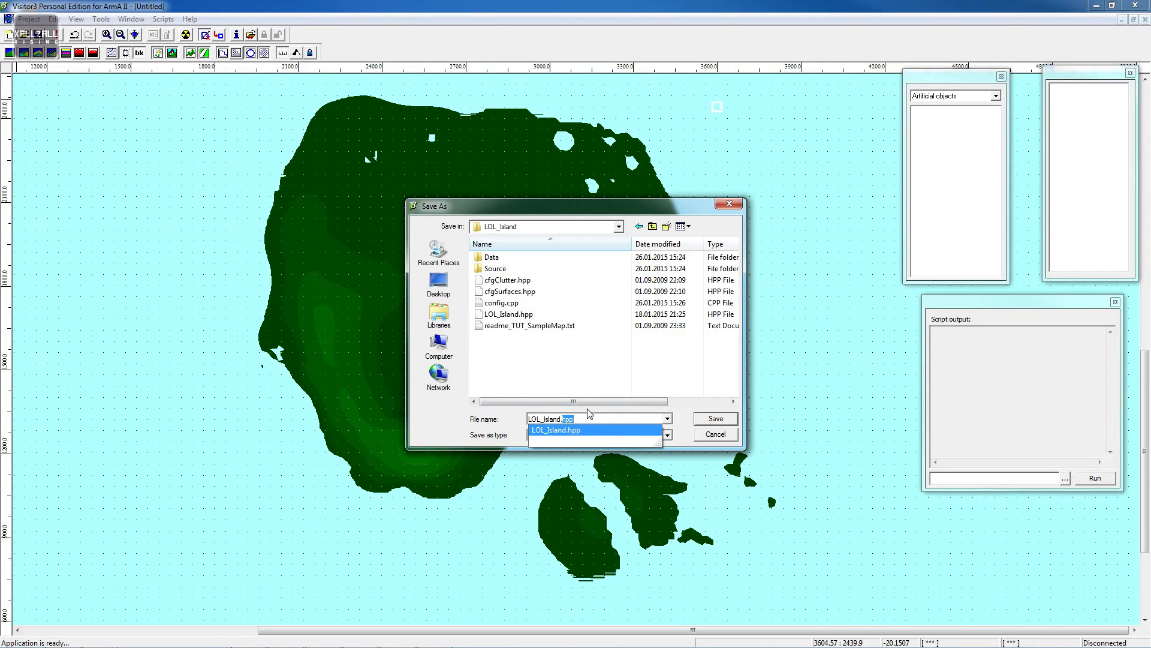
key("BackSpace")
type("p")
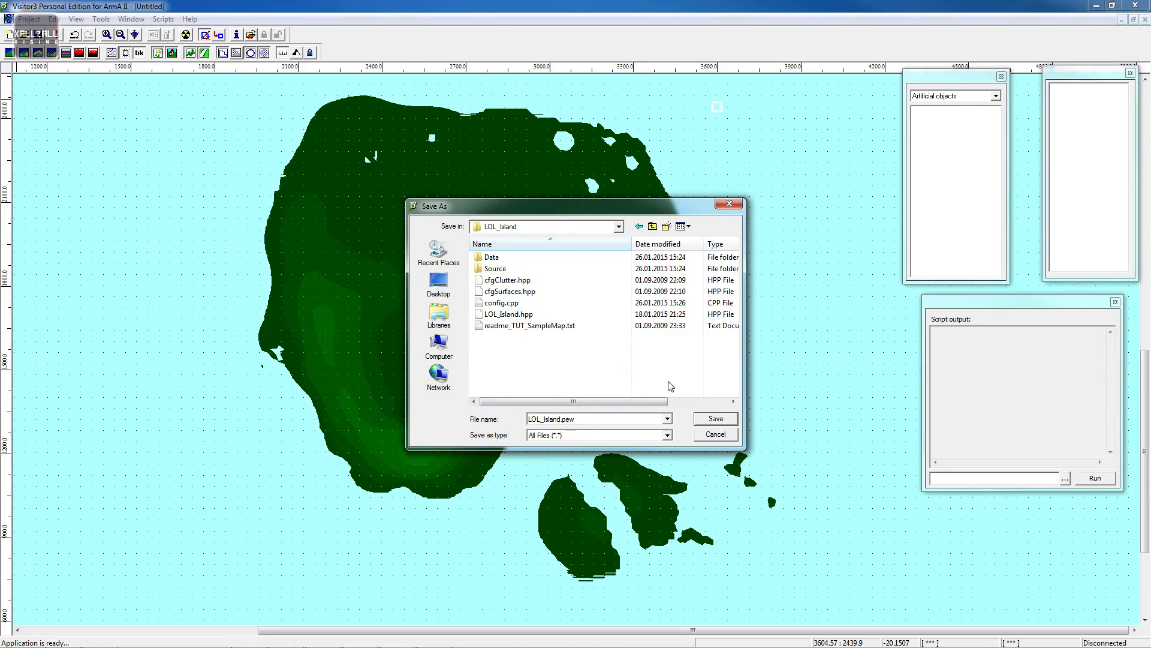
left_click(711, 419)
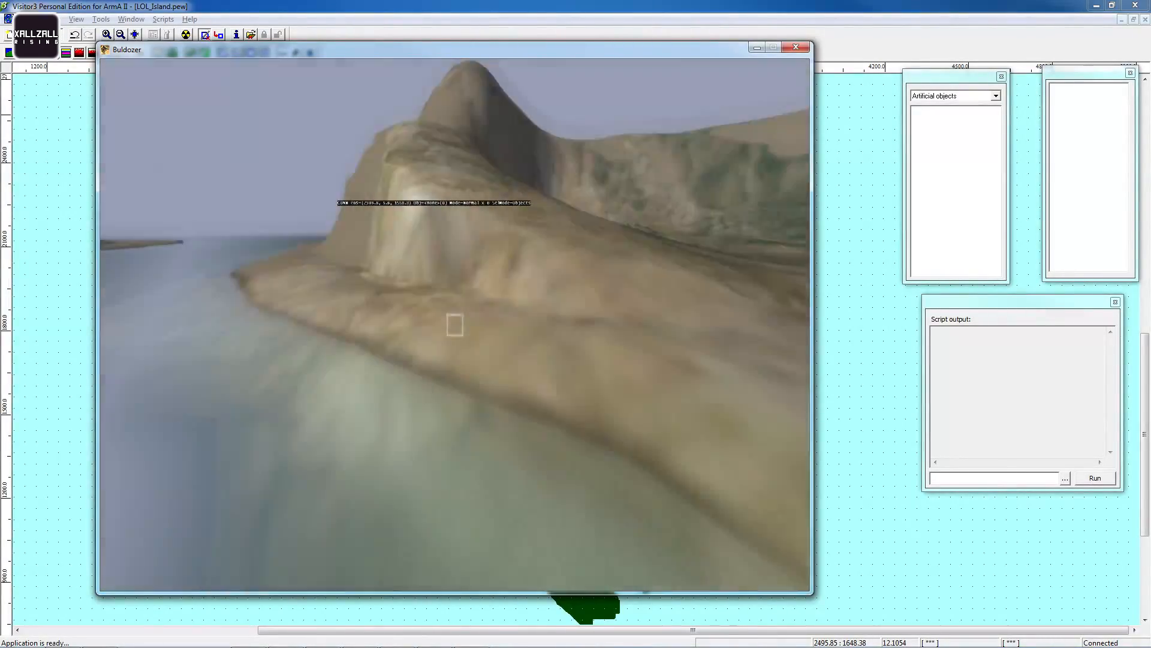
- Fly through the terrain in the Buldozer preview window to inspect it
key("w")
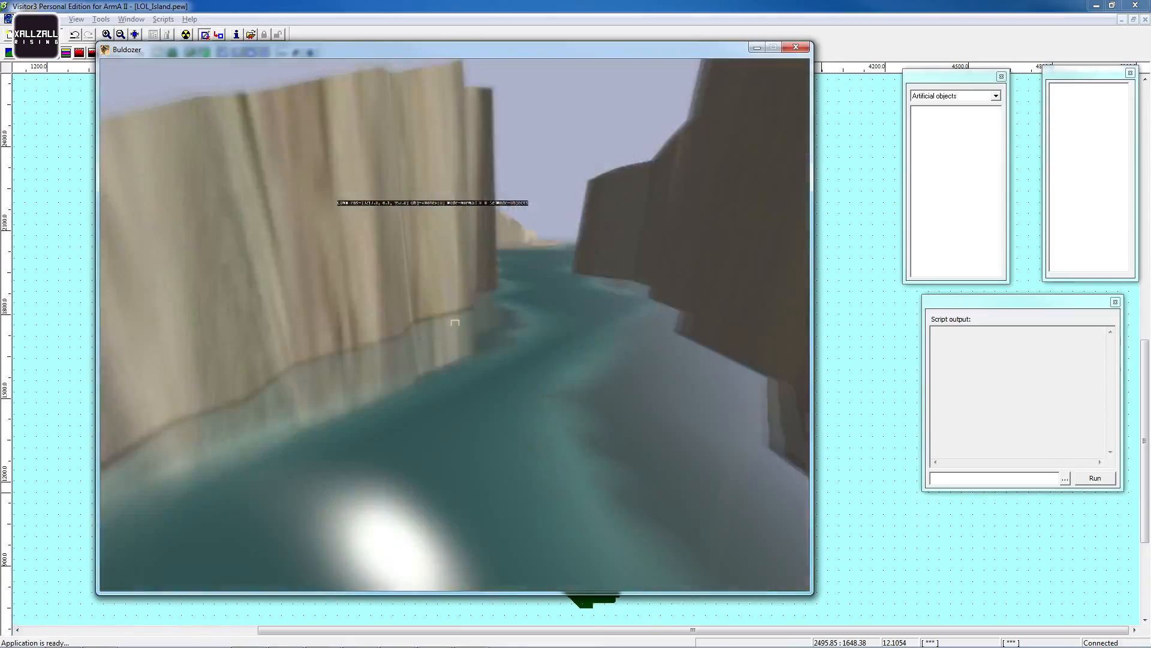
key("q")
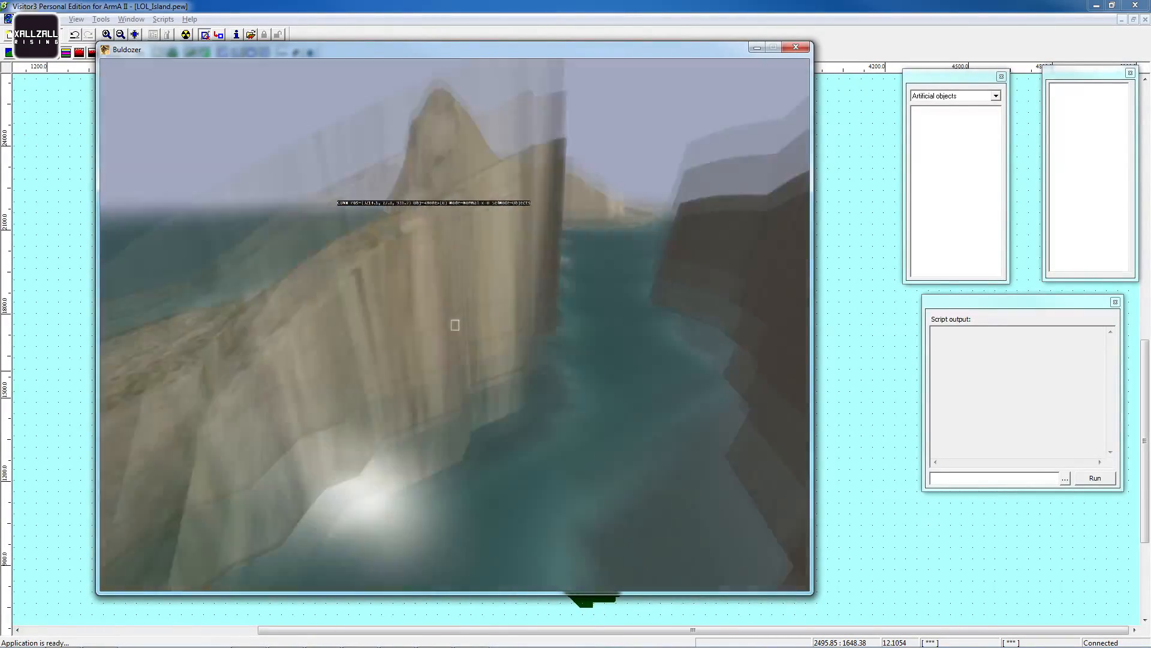
key("w")
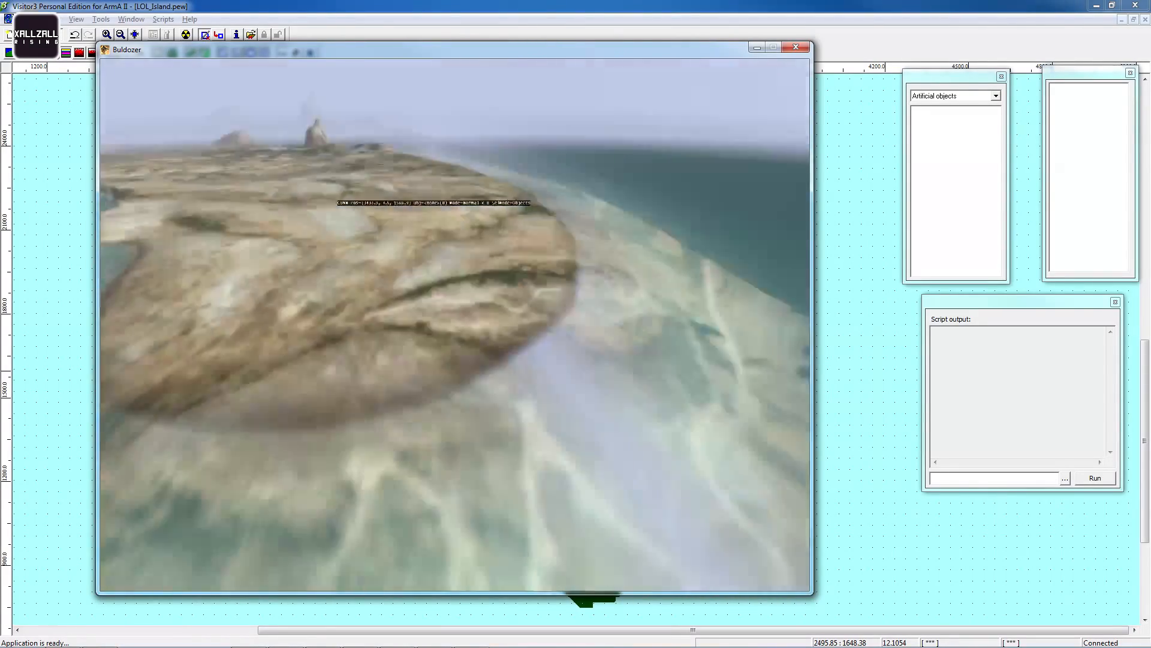
key("w")
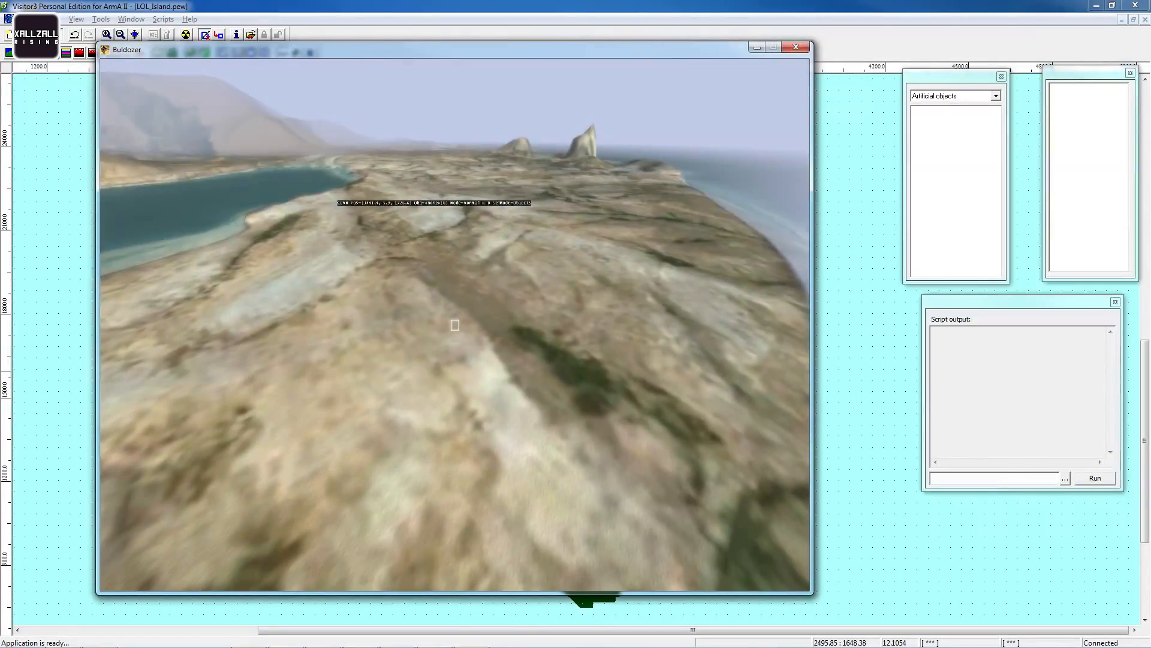
- Define the ca\buildings2\a_generalstore_01 artificial object and insert one on the island's eastern arm
left_click(131, 19)
left_click(54, 95)
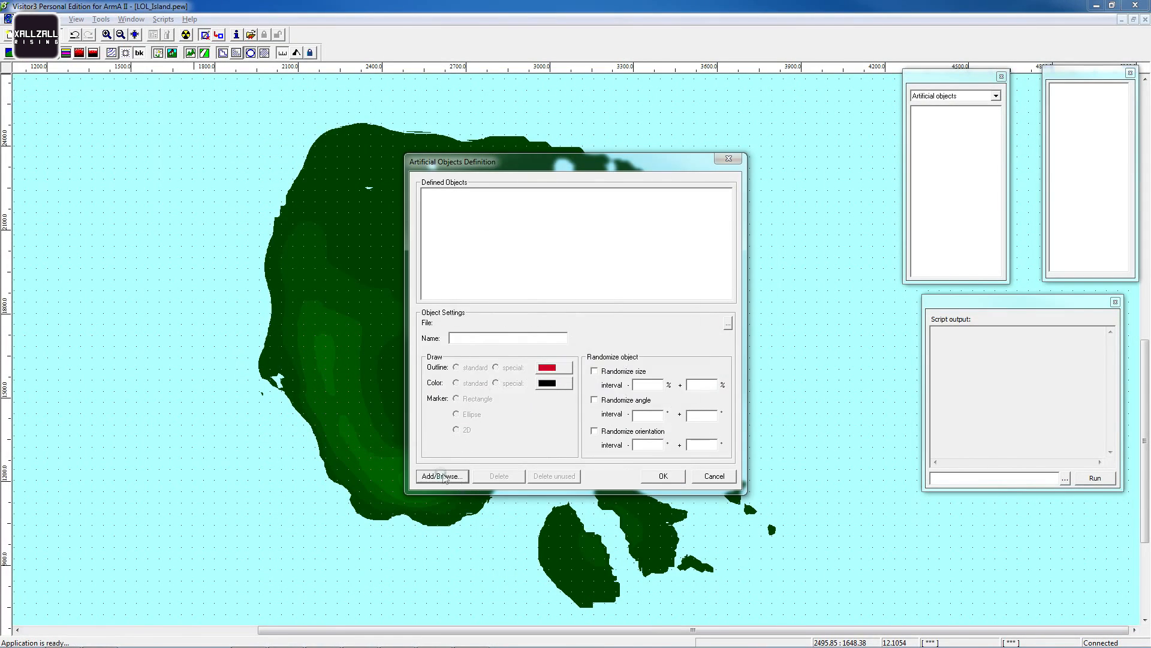
left_click(663, 476)
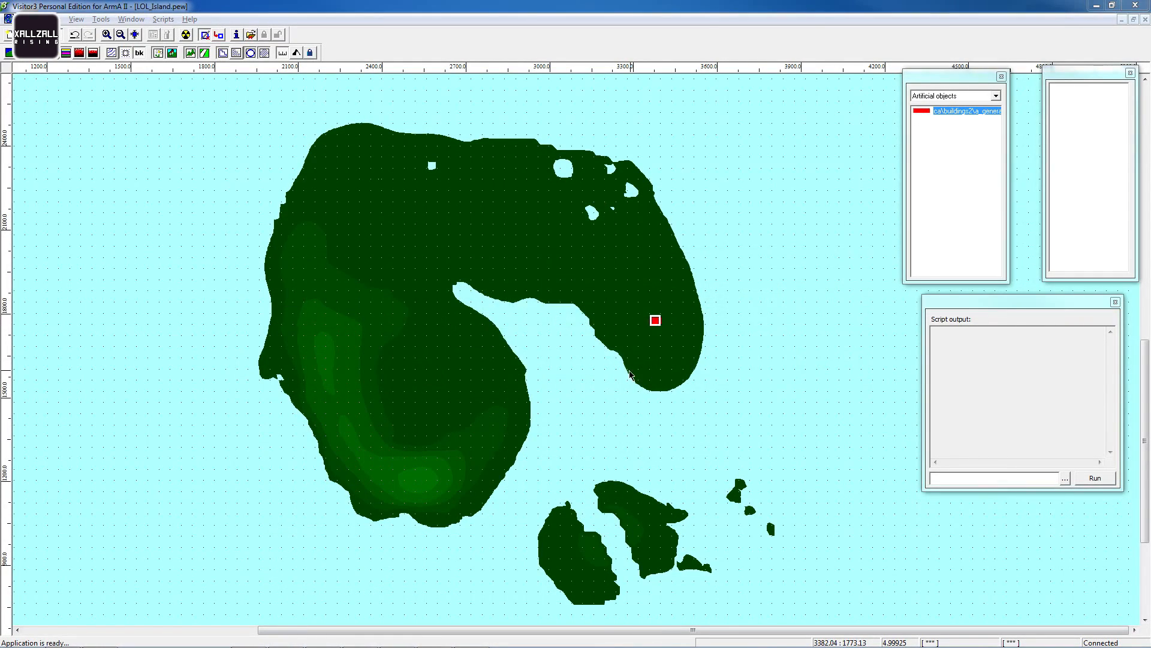
key("Insert")
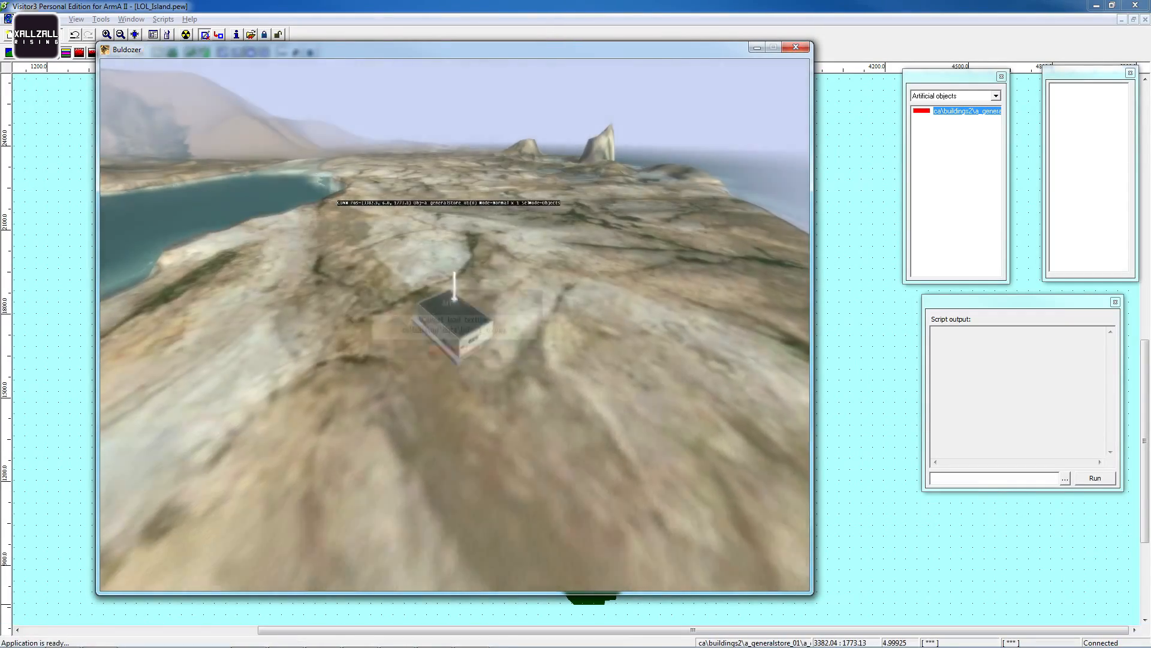